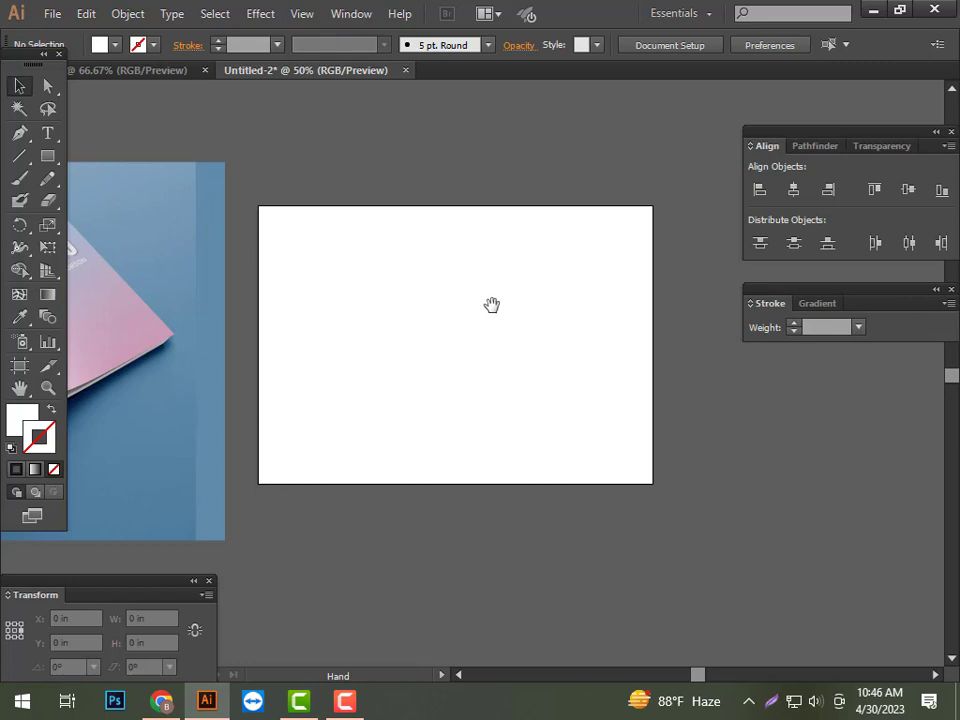
# Zoom the blank Untitled-2 artboard view to 66.67%
pyautogui.click(493, 307)
# Create a new A4 document, Untitled-3
pyautogui.moveTo(493, 307); pyautogui.dragTo(491, 251)
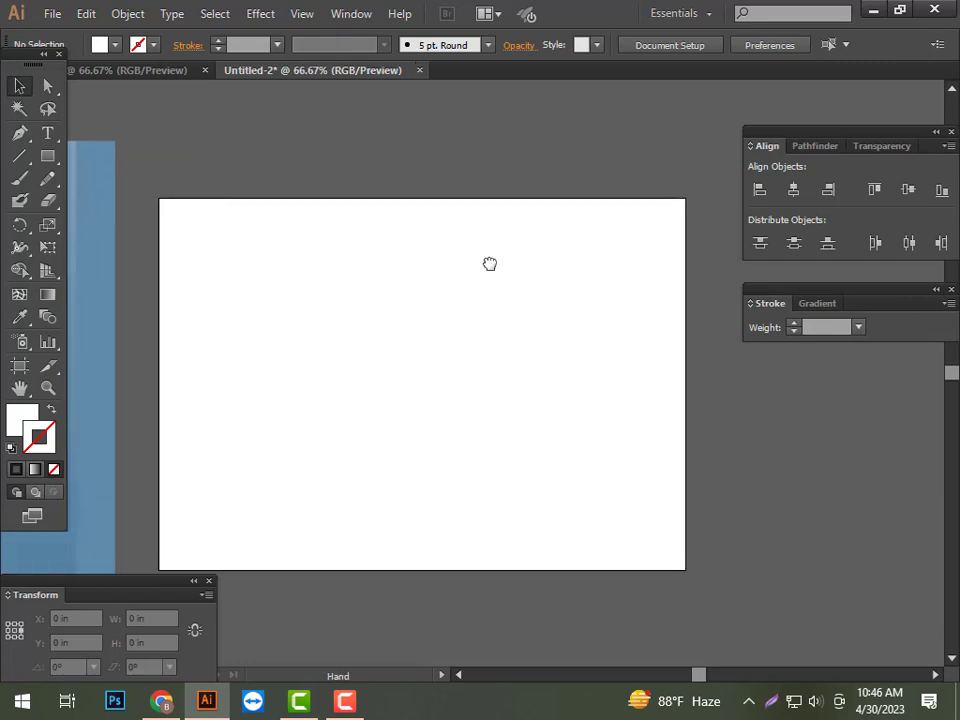
pyautogui.moveTo(413, 313); pyautogui.dragTo(405, 281)
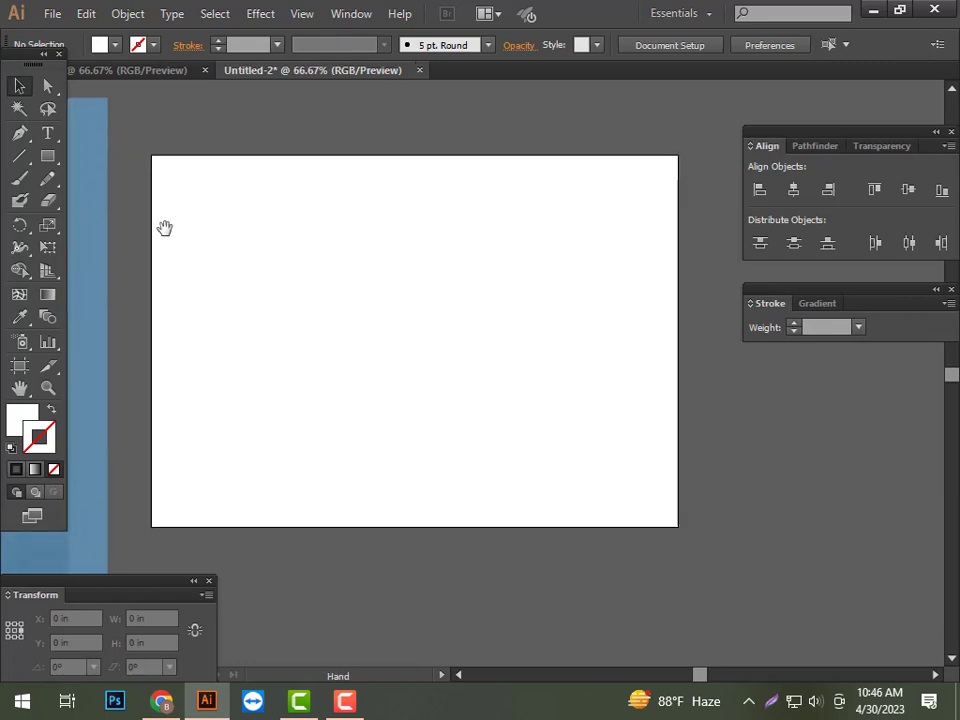
pyautogui.click(47, 156)
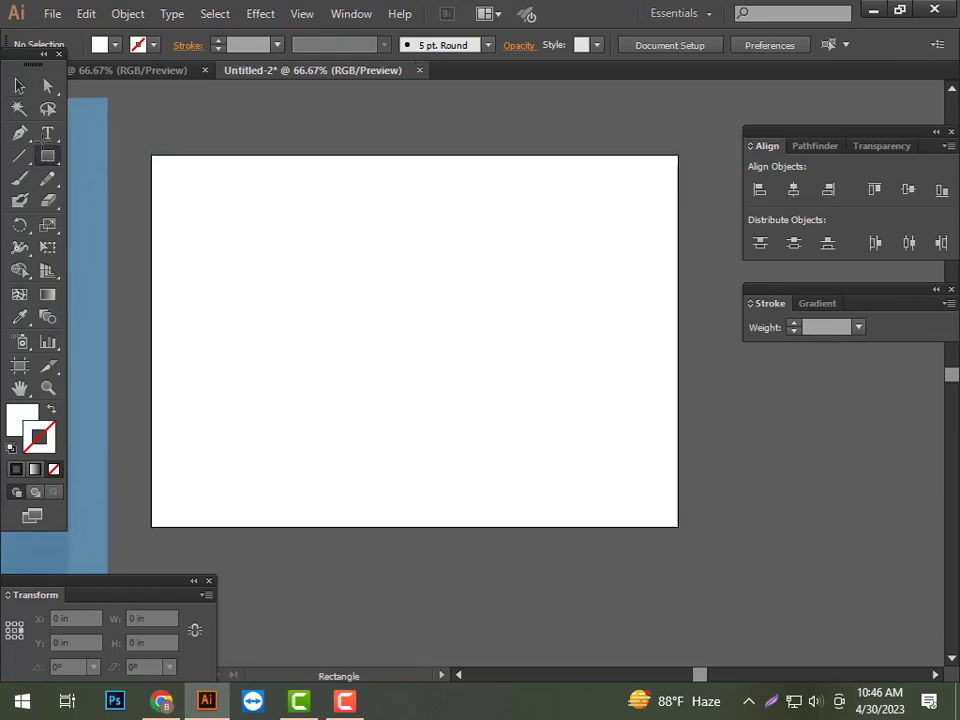
pyautogui.click(19, 86)
pyautogui.click(52, 13)
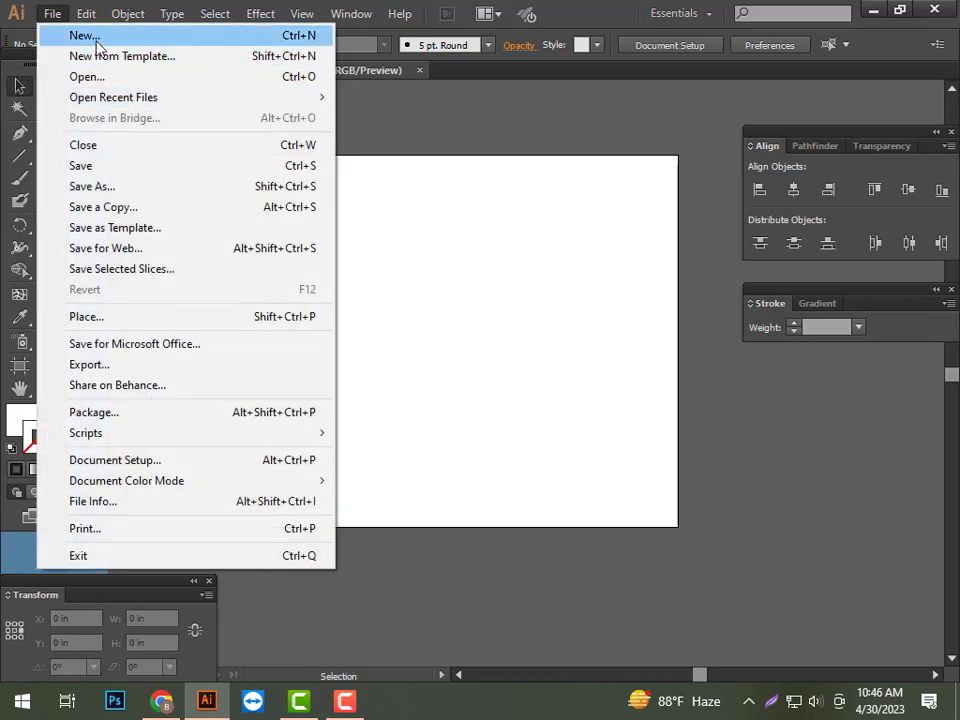
pyautogui.click(75, 34)
pyautogui.moveTo(913, 112); pyautogui.dragTo(390, 106)
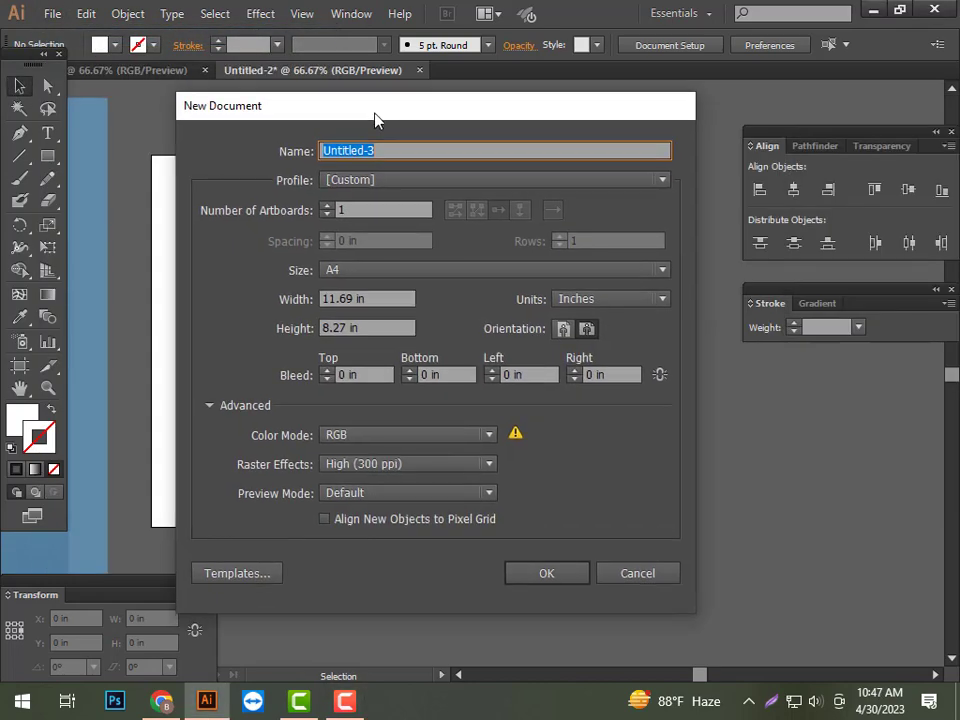
pyautogui.click(366, 270)
pyautogui.click(527, 270)
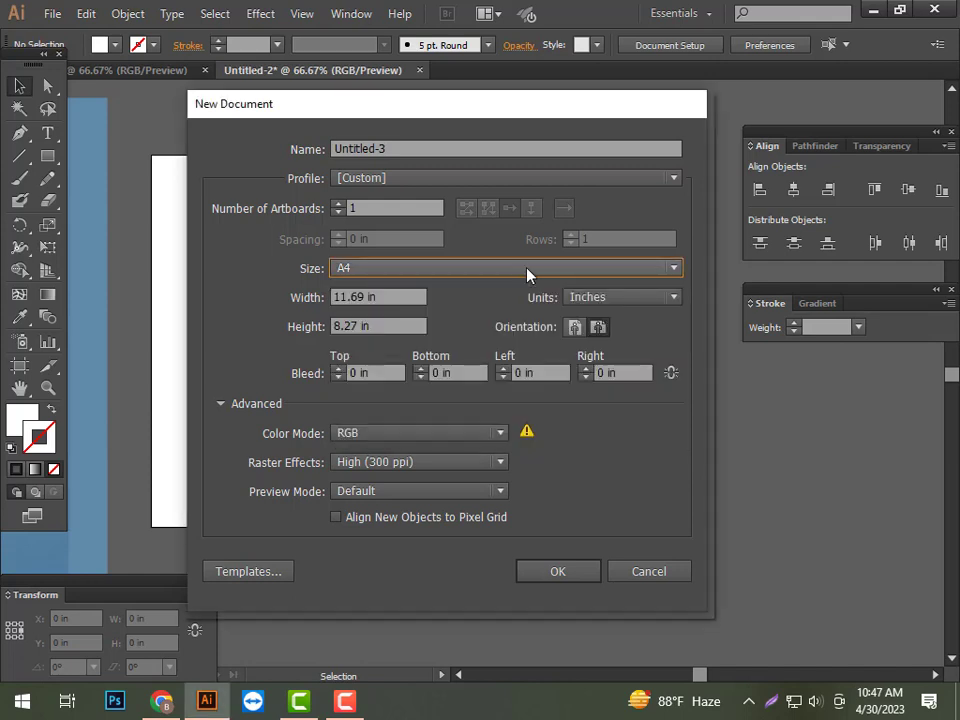
pyautogui.click(571, 579)
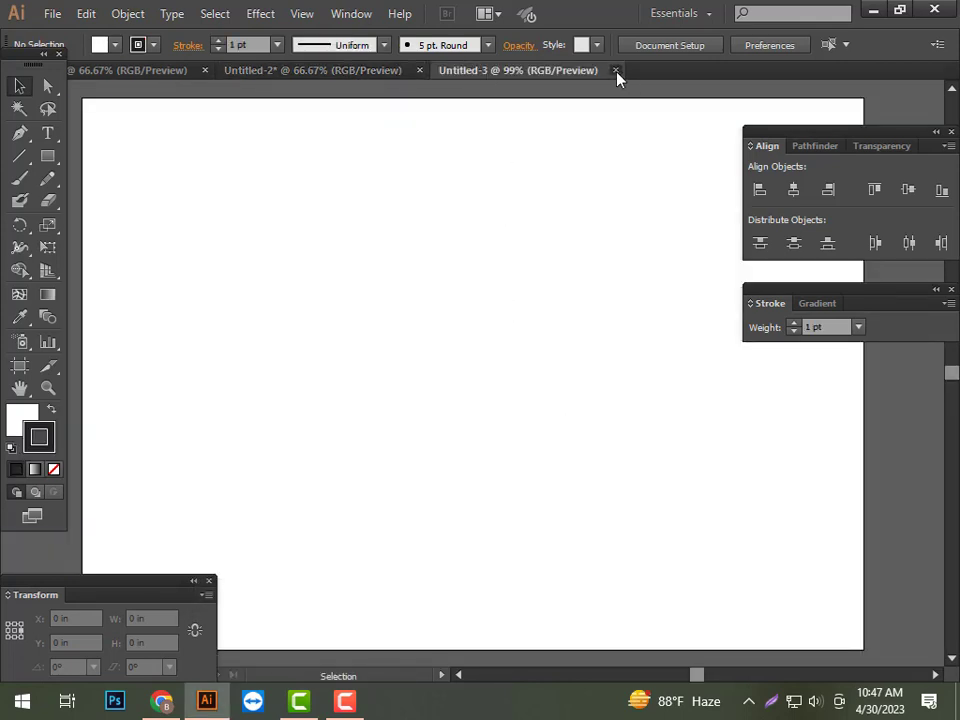
# Close Untitled-3 and the Align and Stroke panels, returning to Untitled-2
pyautogui.click(615, 70)
pyautogui.click(951, 132)
pyautogui.click(951, 289)
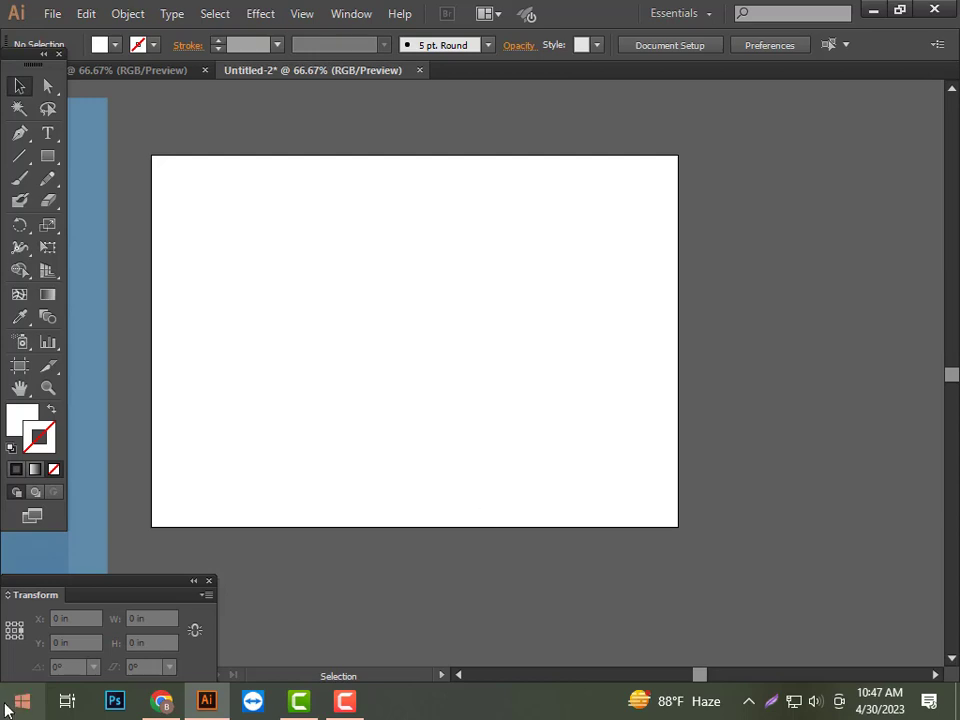
# Draw an artboard-sized rectangle and add a vertical ruler guide at the artboard centre
pyautogui.moveTo(429, 315); pyautogui.dragTo(482, 313)
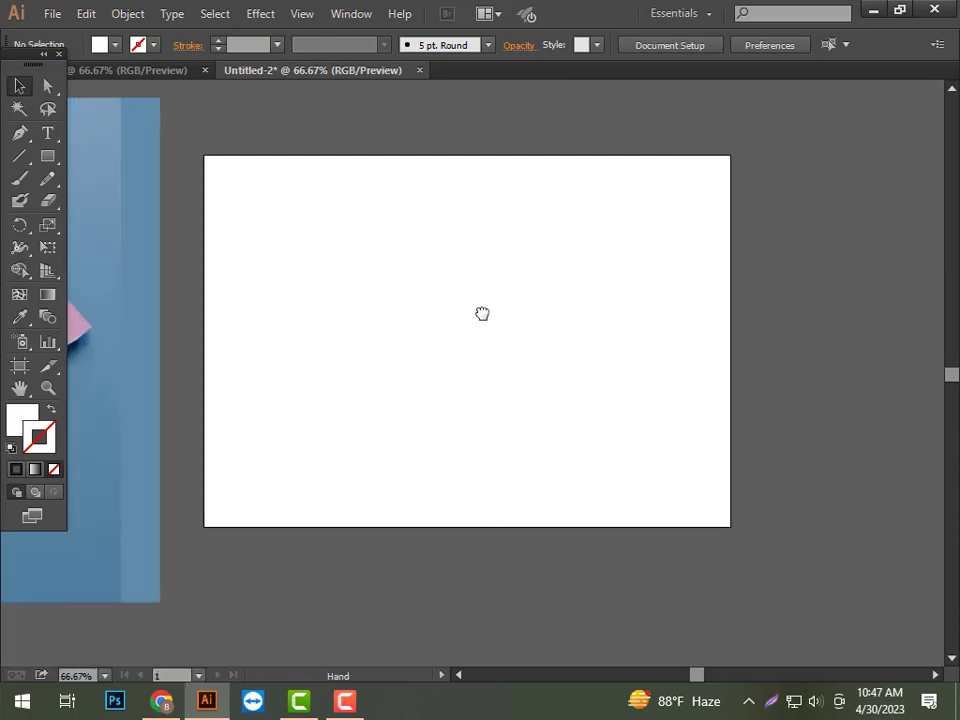
pyautogui.click(51, 161)
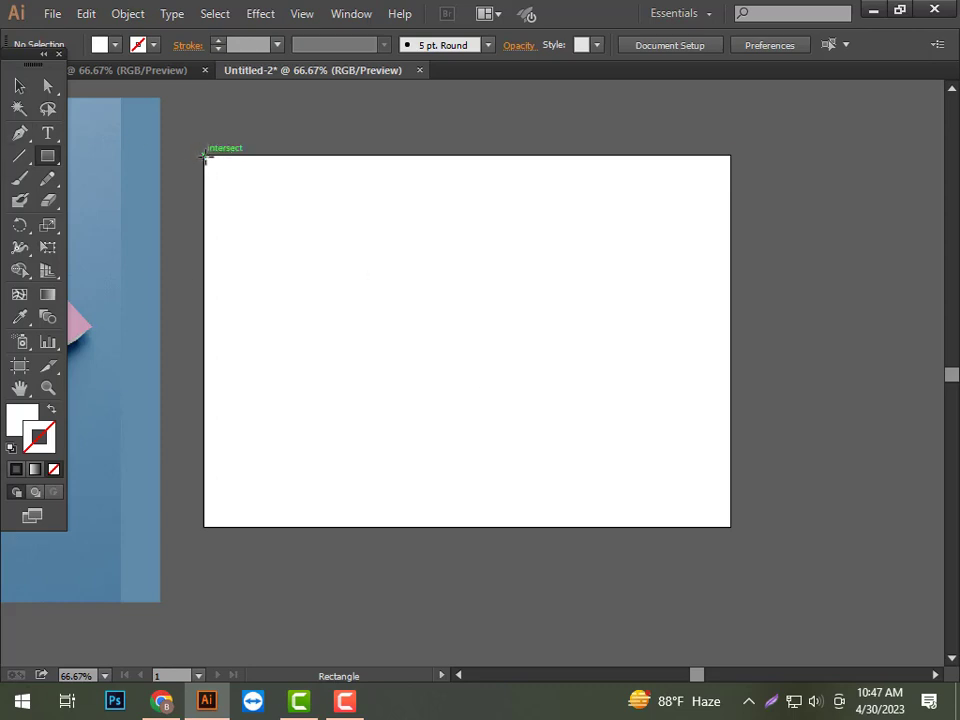
pyautogui.moveTo(204, 156); pyautogui.dragTo(730, 527)
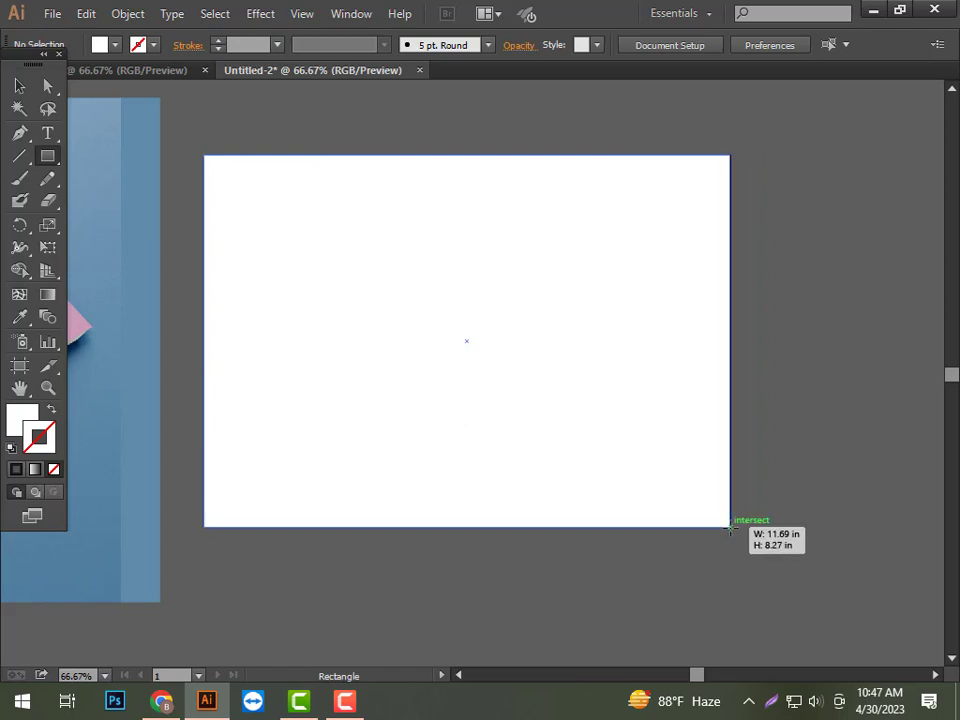
pyautogui.click(19, 86)
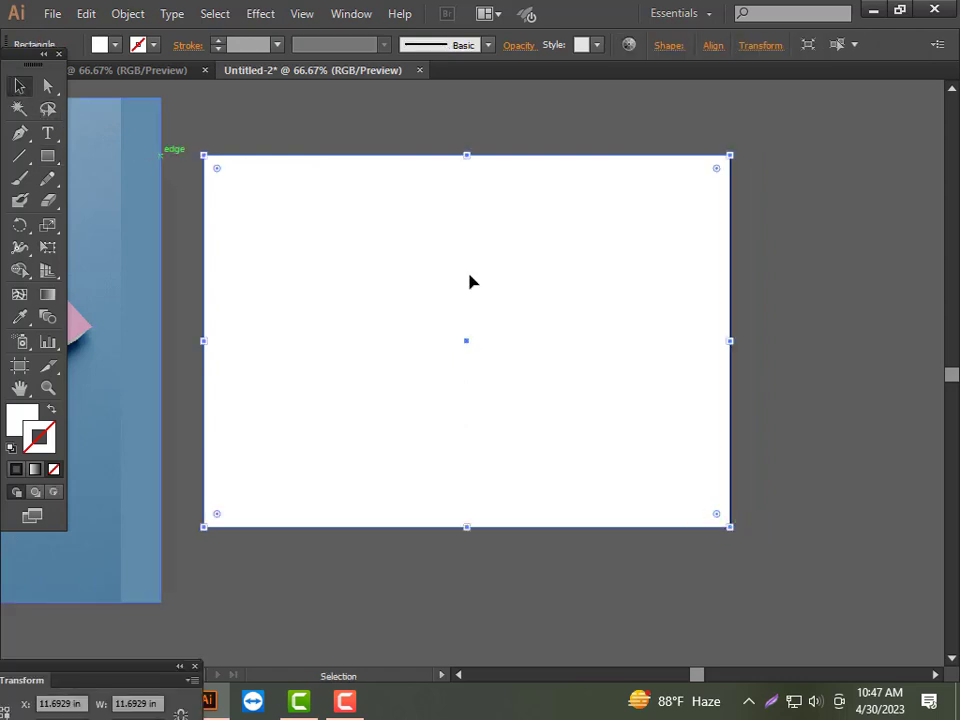
pyautogui.hotkey('ctrl', 'r')
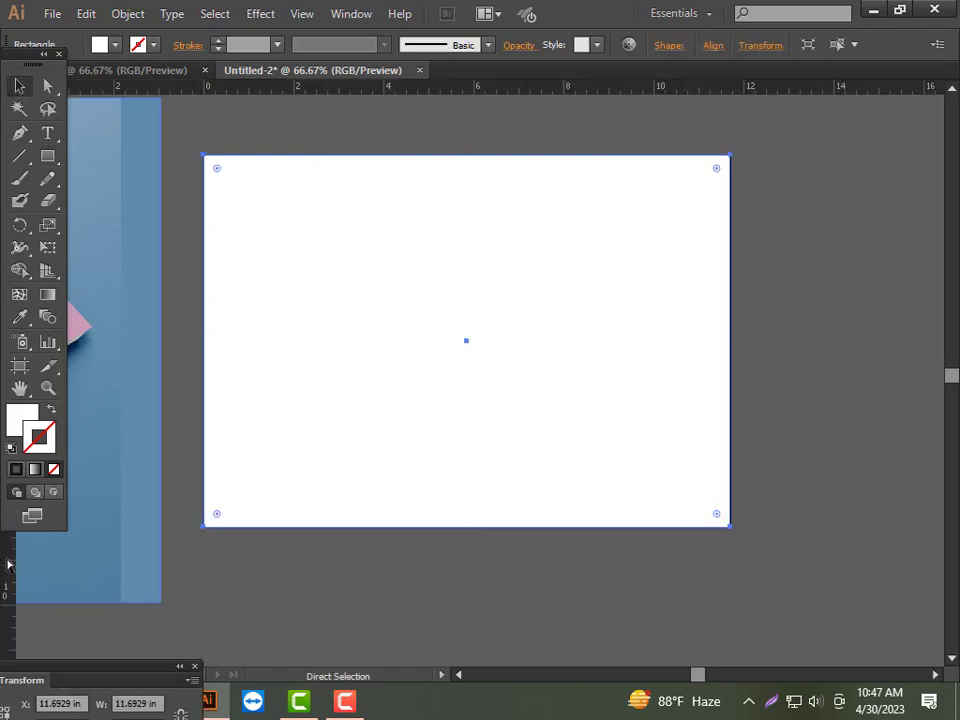
pyautogui.moveTo(12, 563)
pyautogui.mouseDown()
pyautogui.moveTo(548, 358)
pyautogui.moveTo(466, 345)
pyautogui.mouseUp()
pyautogui.click(836, 345)
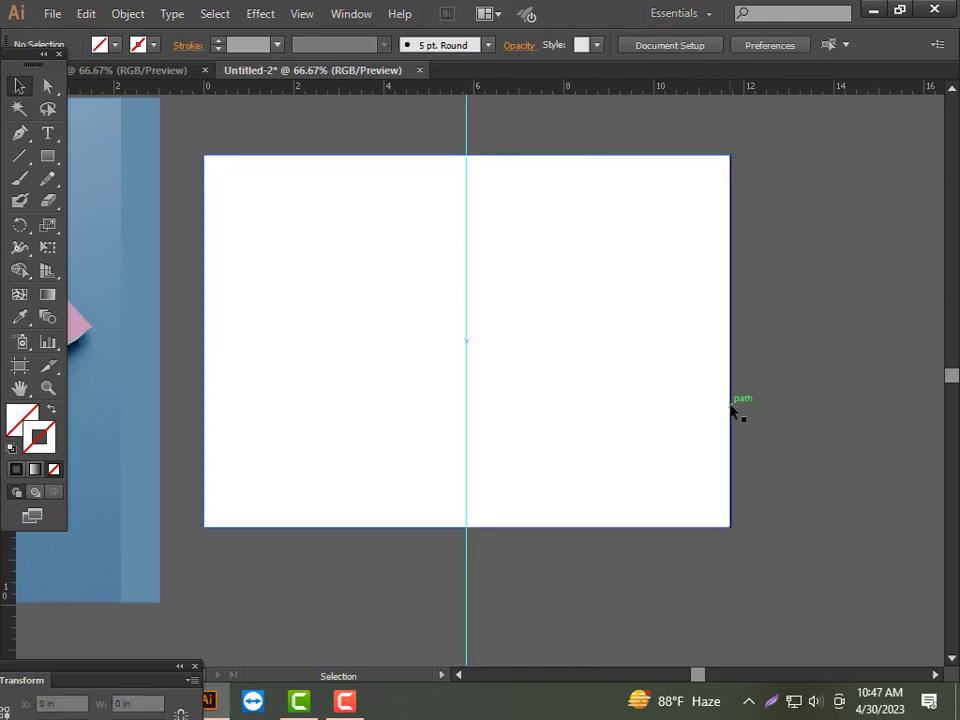
# Narrow the rectangle from its left edge to about 4.96 in, covering the right side
pyautogui.click(641, 337)
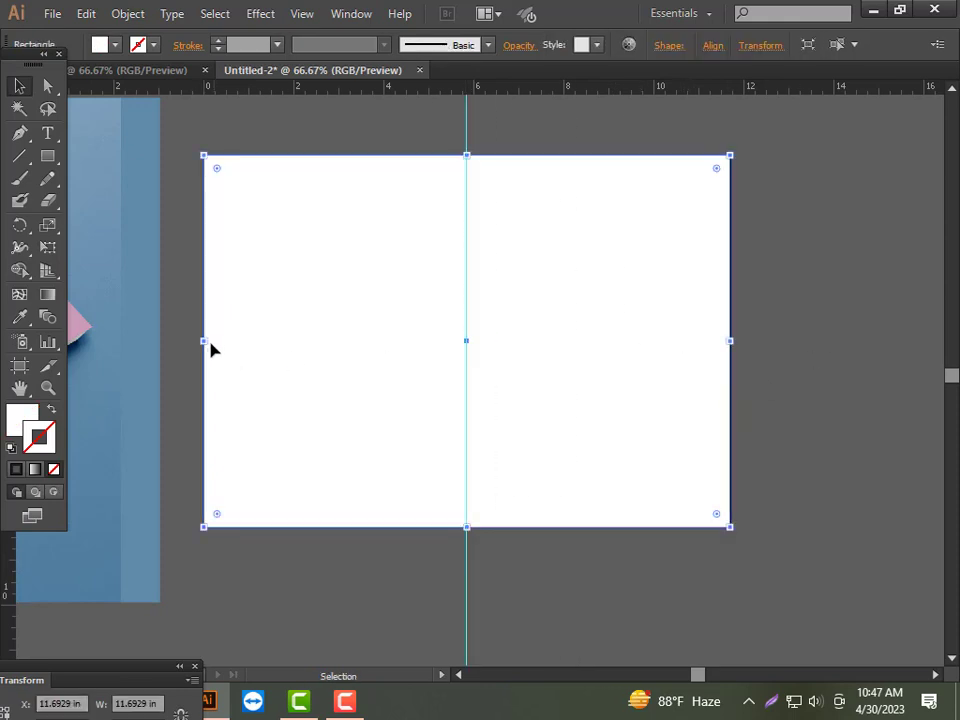
pyautogui.moveTo(207, 343)
pyautogui.mouseDown()
pyautogui.moveTo(518, 366)
pyautogui.moveTo(493, 366)
pyautogui.moveTo(503, 368)
pyautogui.mouseUp()
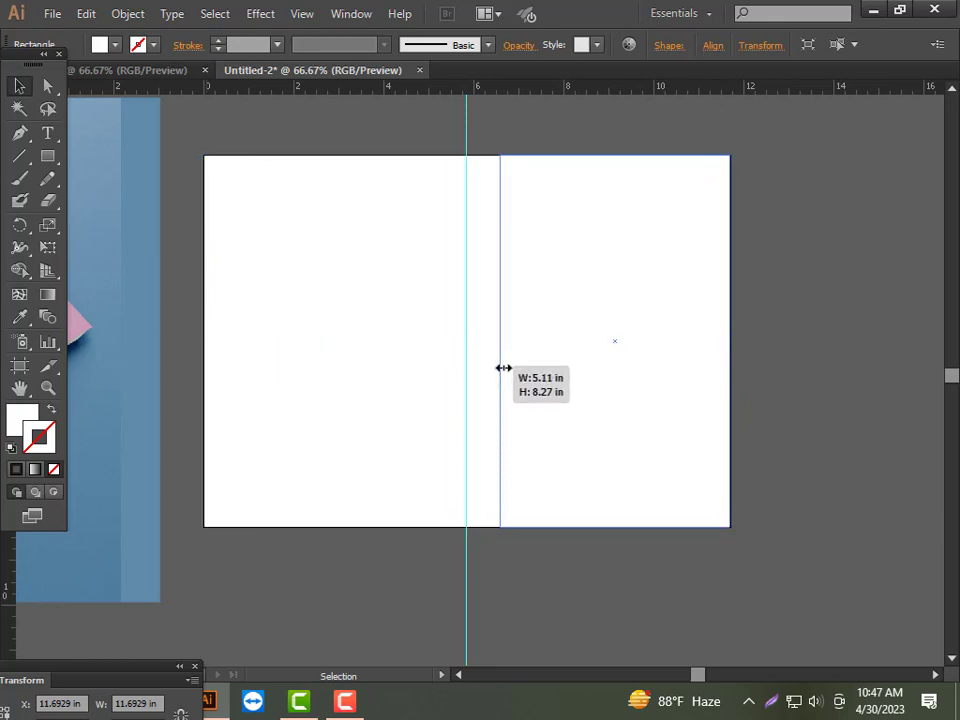
pyautogui.moveTo(503, 368); pyautogui.dragTo(508, 369)
pyautogui.click(829, 328)
# Fill the right rectangle with blue sampled using the Eyedropper
pyautogui.click(619, 371)
pyautogui.doubleClick(619, 371)
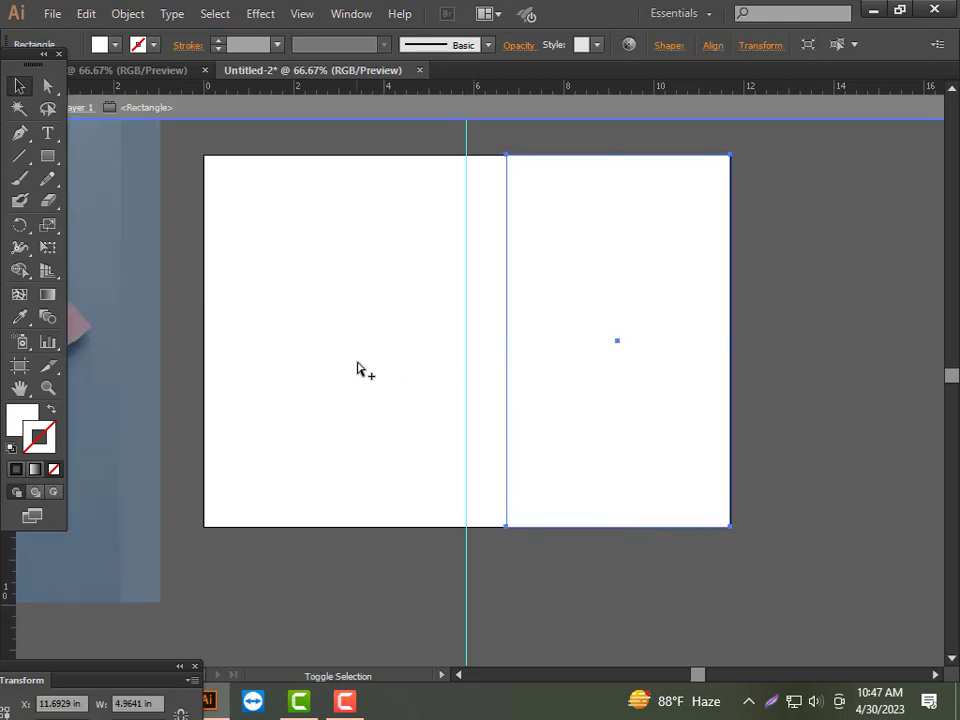
pyautogui.click(667, 208)
pyautogui.click(800, 300)
pyautogui.click(617, 340)
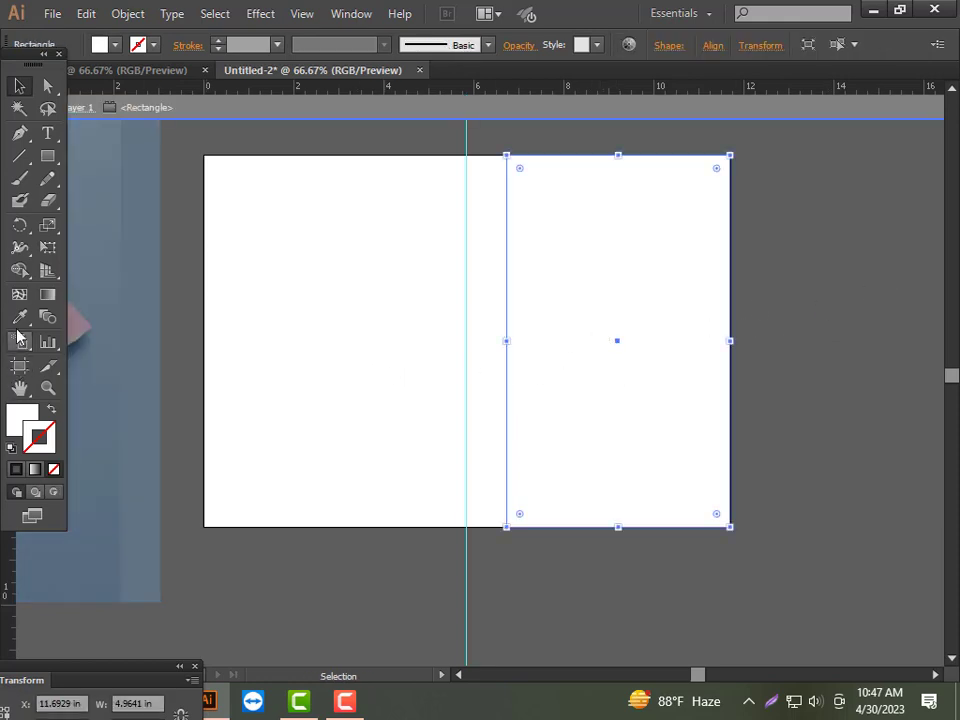
pyautogui.click(19, 317)
pyautogui.click(124, 317)
pyautogui.click(19, 86)
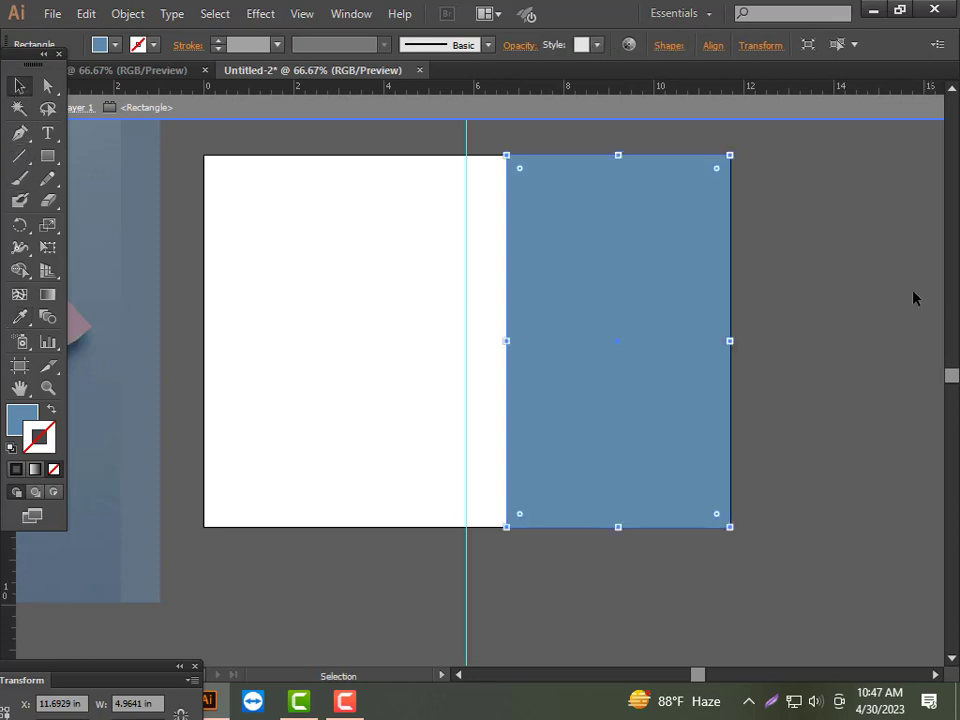
pyautogui.doubleClick(846, 285)
# Alt-drag a copy of the blue rectangle onto the artboard's left side
pyautogui.moveTo(646, 359); pyautogui.dragTo(342, 361)
pyautogui.click(810, 338)
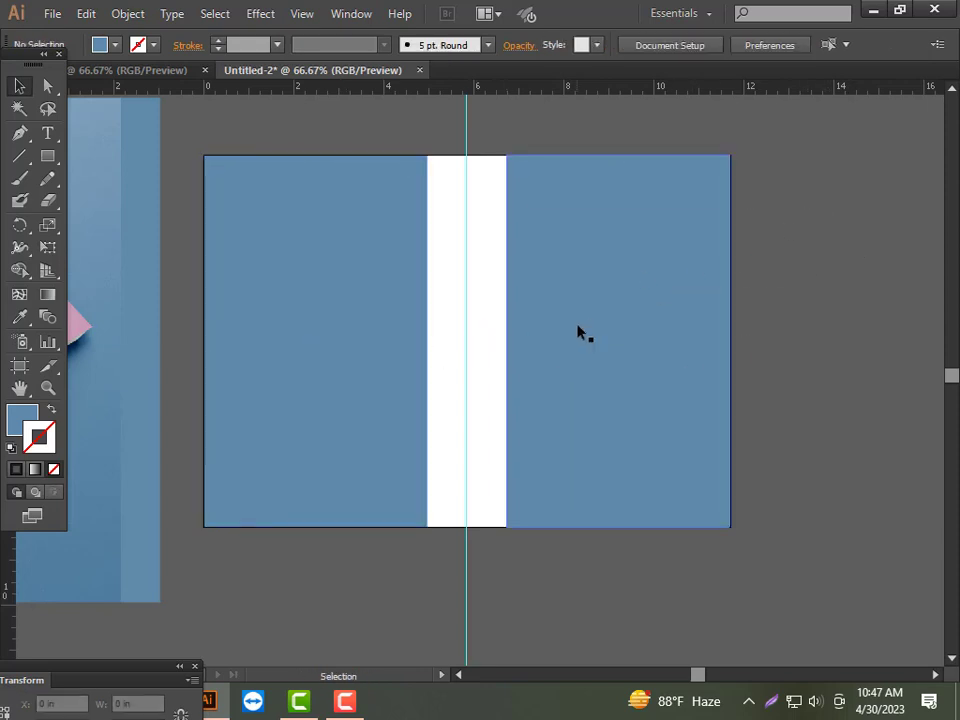
pyautogui.moveTo(576, 328); pyautogui.dragTo(500, 323)
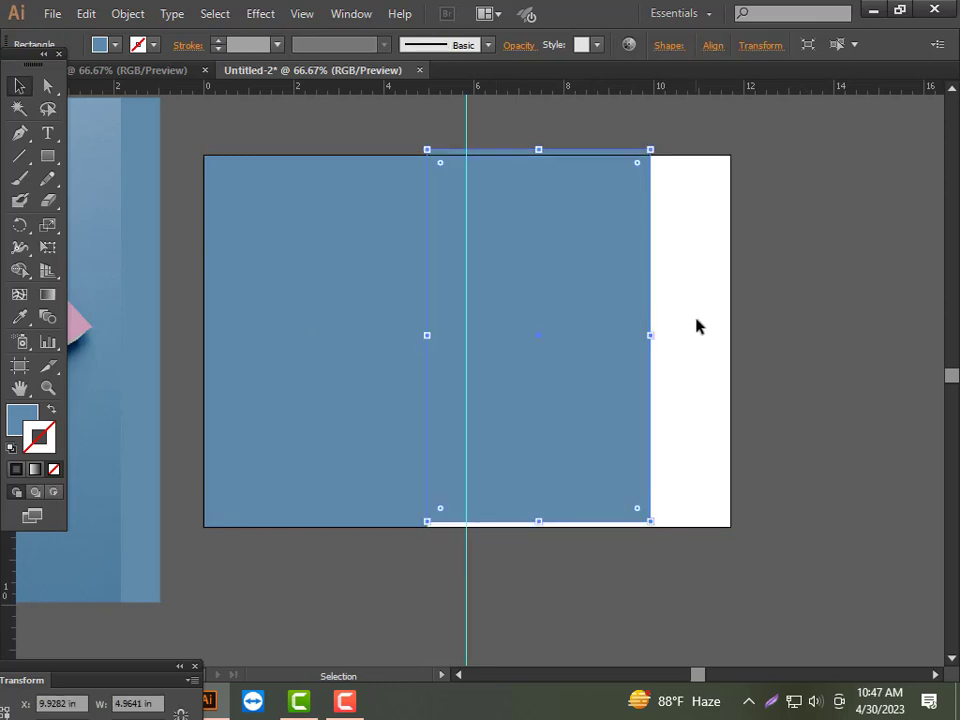
pyautogui.hotkey('ctrl', 'z')
# Copy another blue rectangle to the centre and narrow it into the spine strip
pyautogui.moveTo(655, 333); pyautogui.dragTo(574, 333)
pyautogui.moveTo(650, 342)
pyautogui.mouseDown()
pyautogui.moveTo(491, 339)
pyautogui.moveTo(505, 339)
pyautogui.mouseUp()
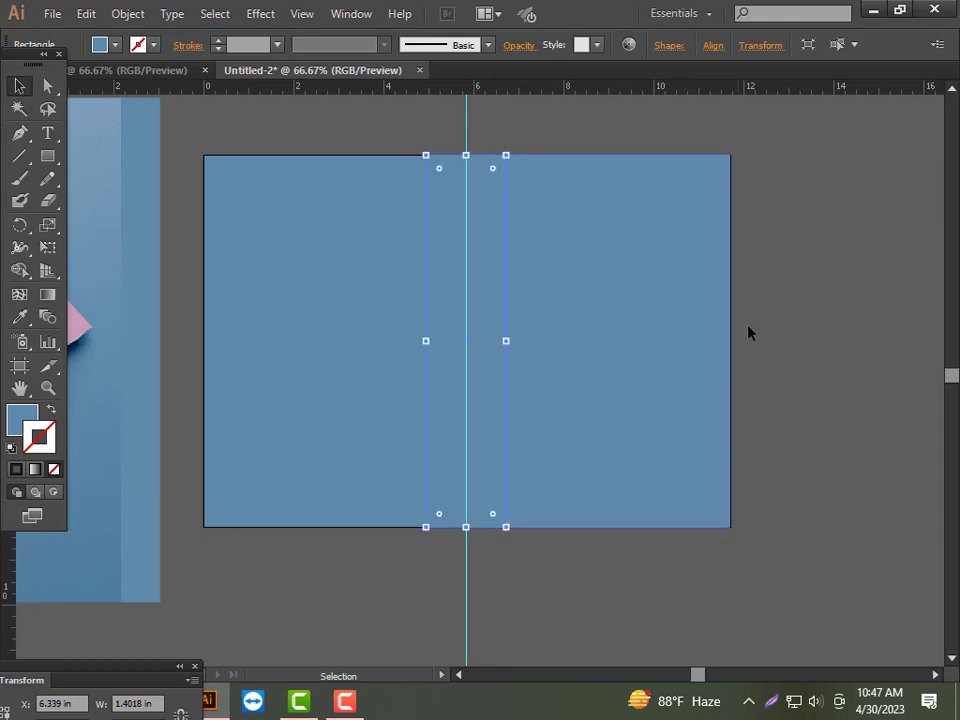
pyautogui.click(750, 311)
pyautogui.click(405, 381)
pyautogui.click(860, 327)
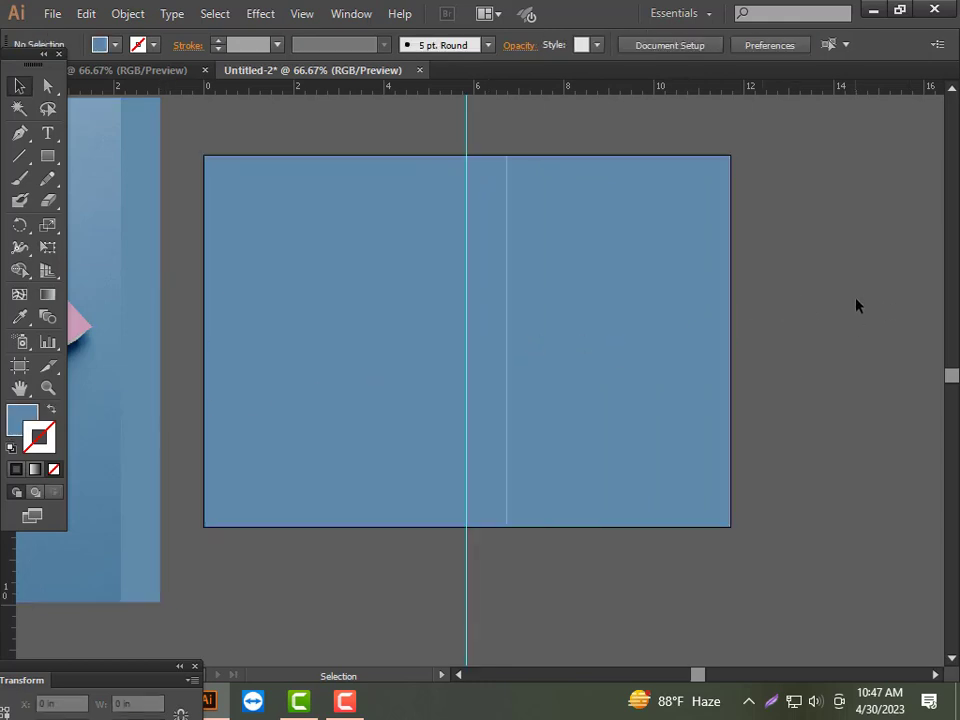
pyautogui.moveTo(851, 279); pyautogui.dragTo(129, 401)
pyautogui.click(736, 152)
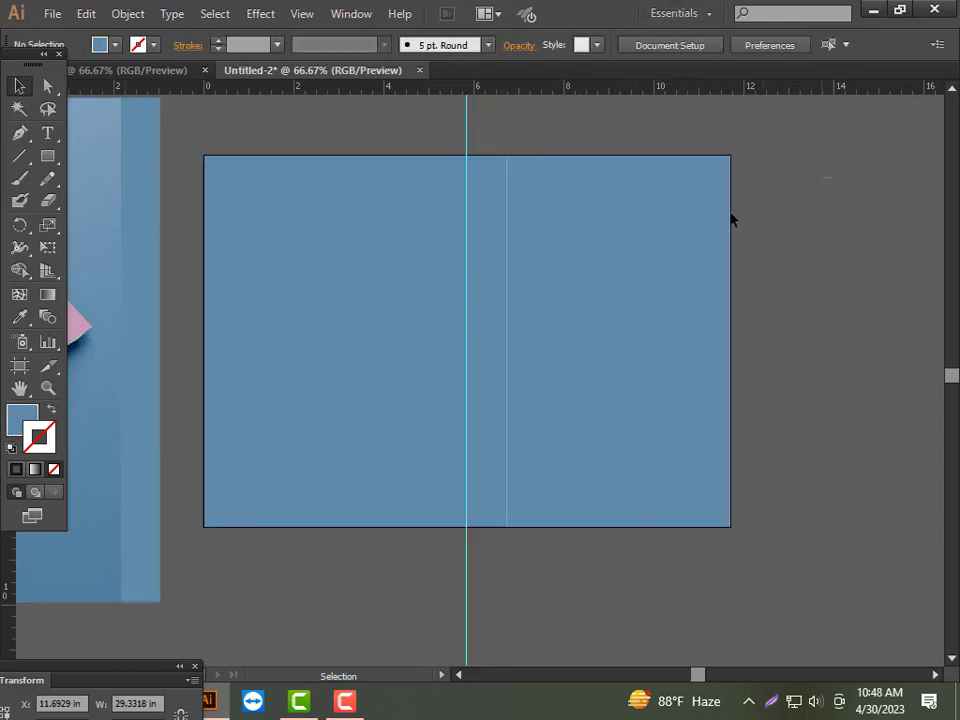
pyautogui.moveTo(184, 364); pyautogui.dragTo(184, 364)
# Try distributing the rectangles horizontally, then undo the redistribution
pyautogui.click(735, 45)
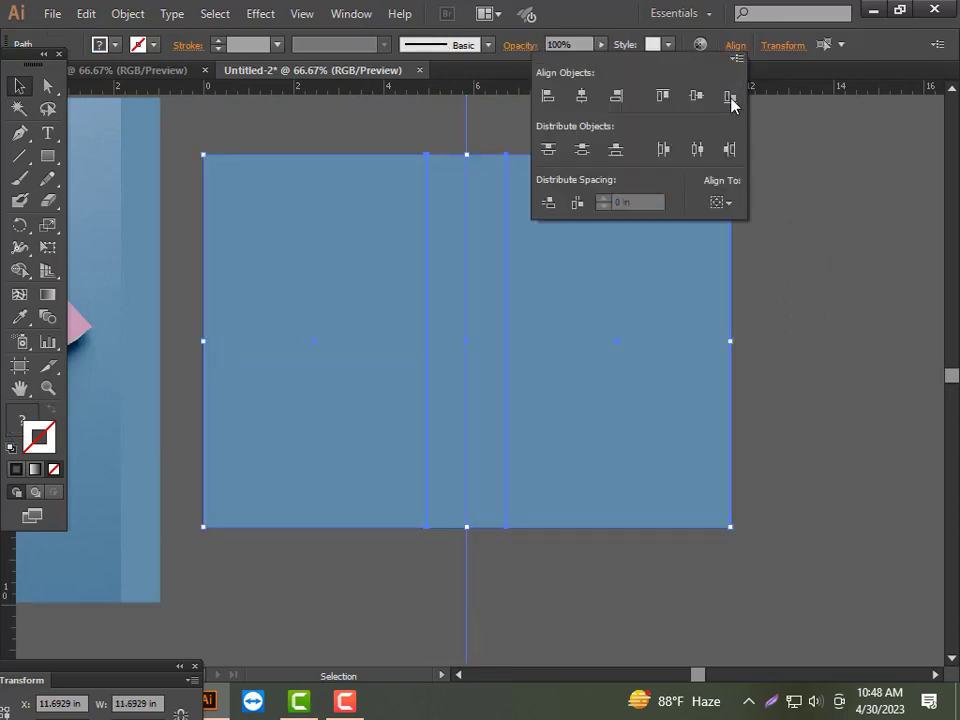
pyautogui.click(697, 149)
pyautogui.click(791, 294)
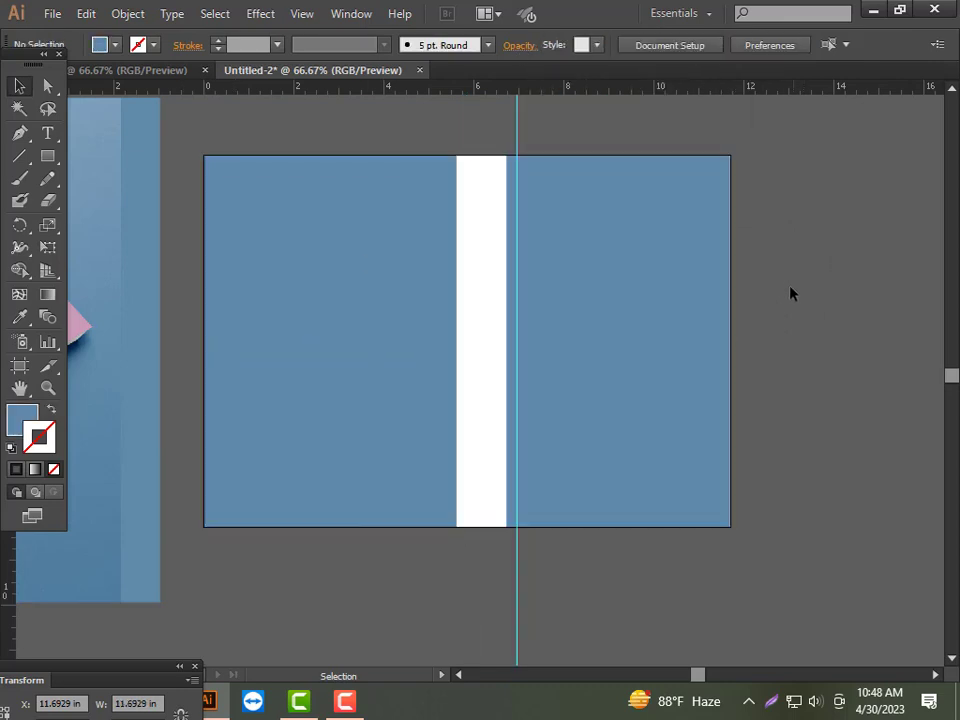
pyautogui.hotkey('ctrl', 'z')
pyautogui.hotkey('ctrl', 'shift', 'z')
pyautogui.hotkey('ctrl', 'z')
pyautogui.hotkey('ctrl', 'z')
# Lock the guides, select all the panels, and review the alignment options
pyautogui.rightClick(777, 355)
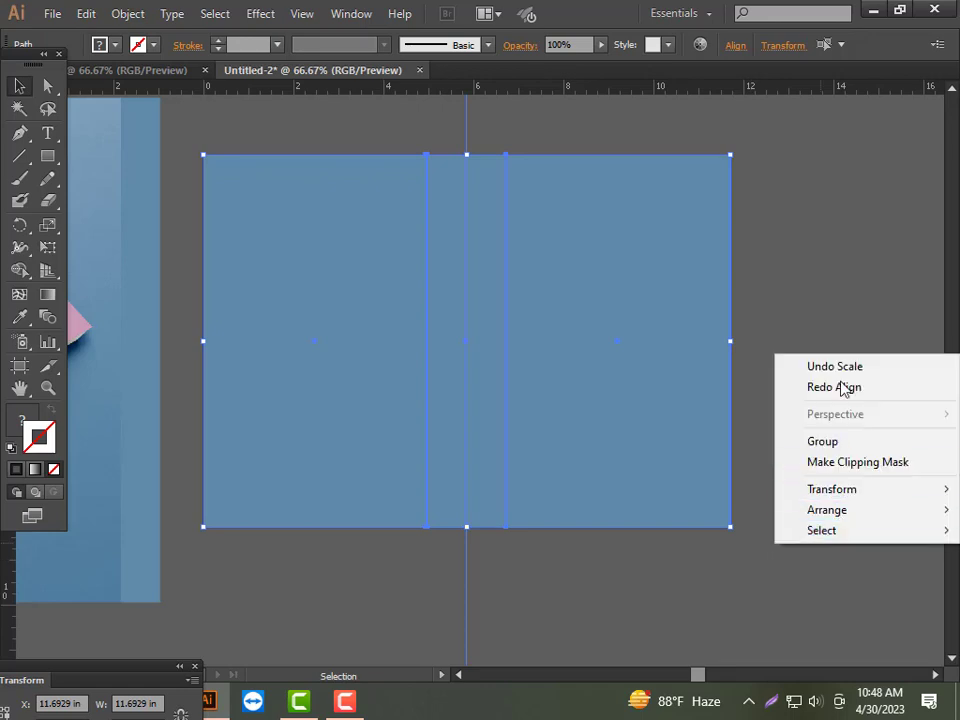
pyautogui.click(799, 208)
pyautogui.rightClick(800, 204)
pyautogui.click(871, 375)
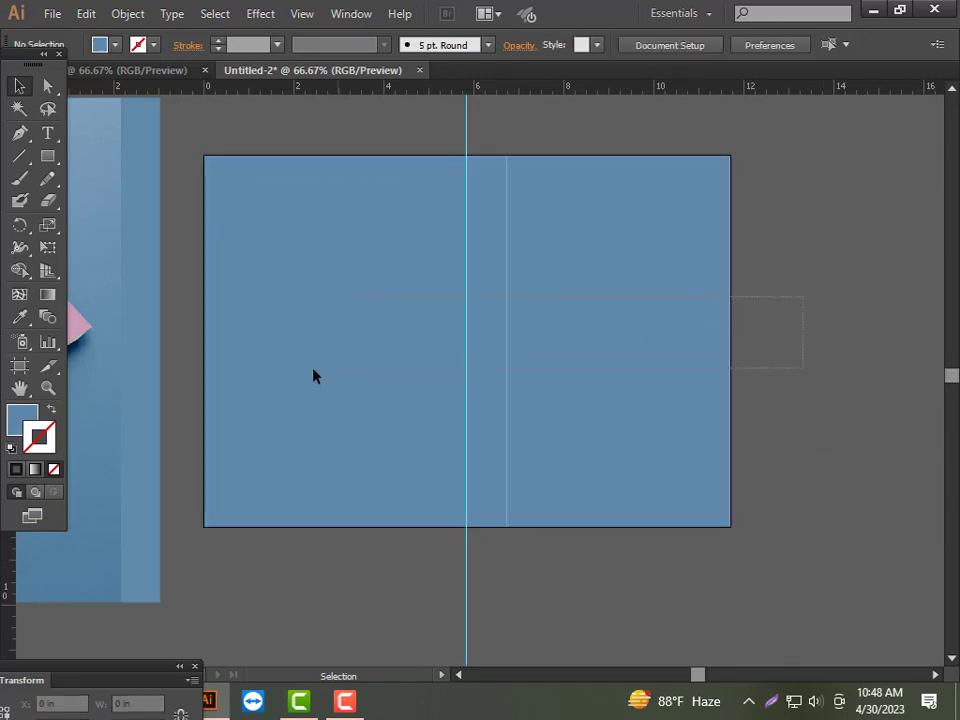
pyautogui.hotkey('ctrl', 'a')
pyautogui.click(783, 46)
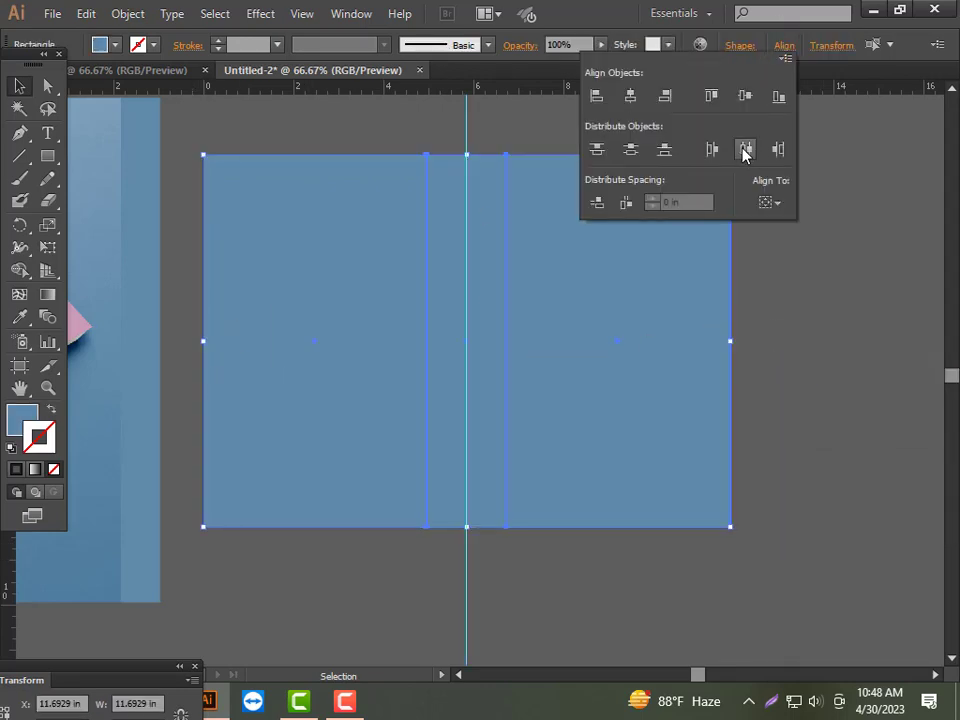
pyautogui.click(807, 341)
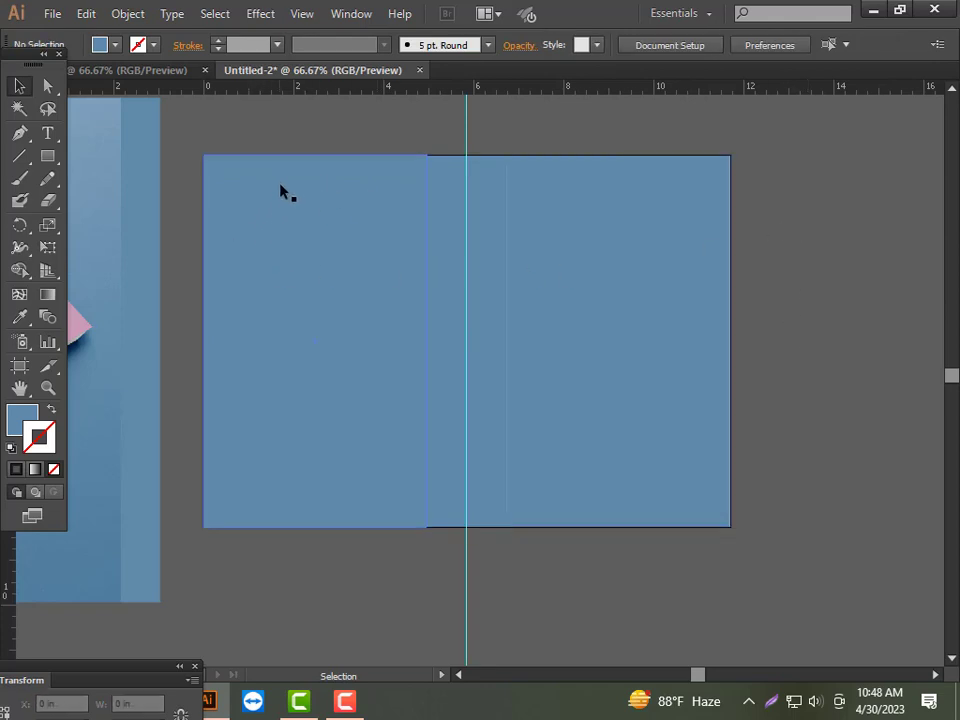
pyautogui.click(306, 244)
# Try an Offset Path inset on the back cover, then undo the 1 in result
pyautogui.click(128, 13)
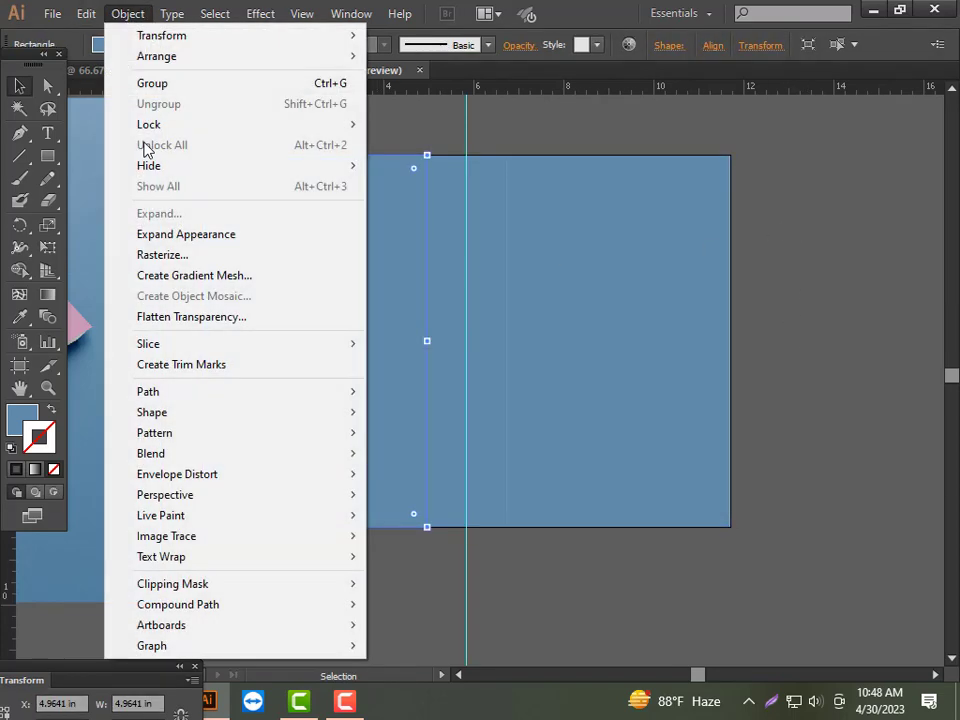
pyautogui.moveTo(148, 391)
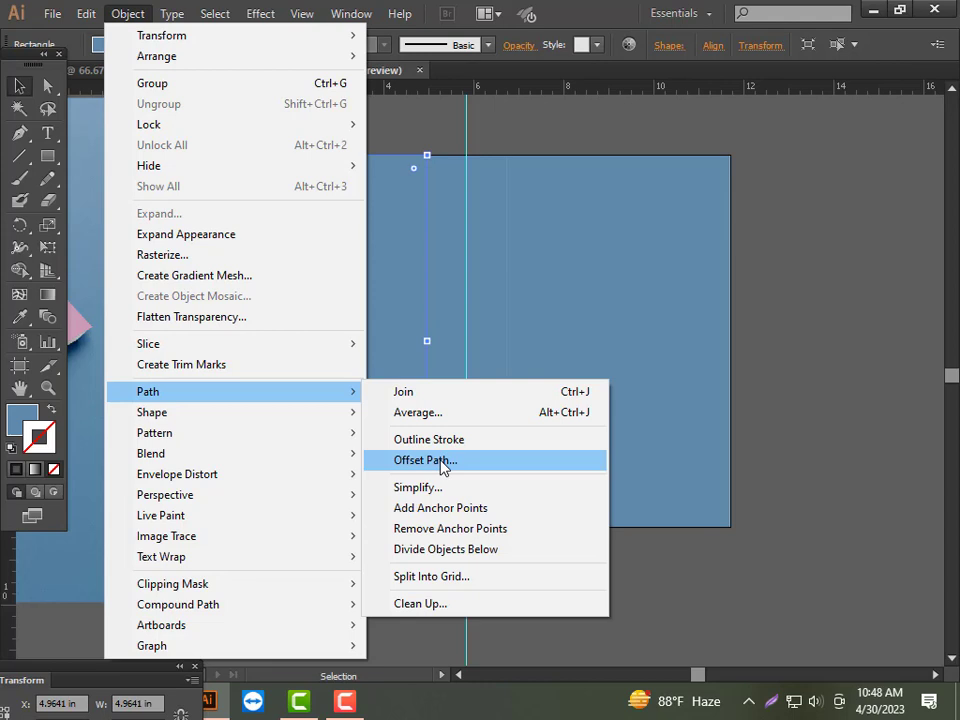
pyautogui.click(442, 460)
pyautogui.moveTo(945, 405)
pyautogui.mouseDown()
pyautogui.moveTo(578, 340)
pyautogui.moveTo(638, 200)
pyautogui.mouseUp()
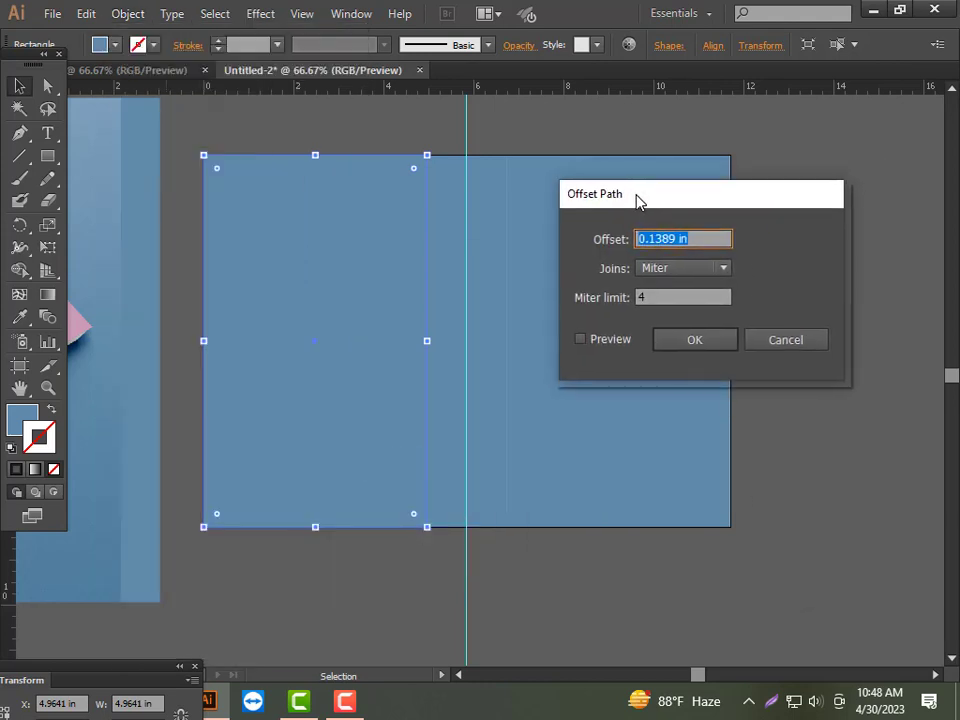
pyautogui.write('-1')
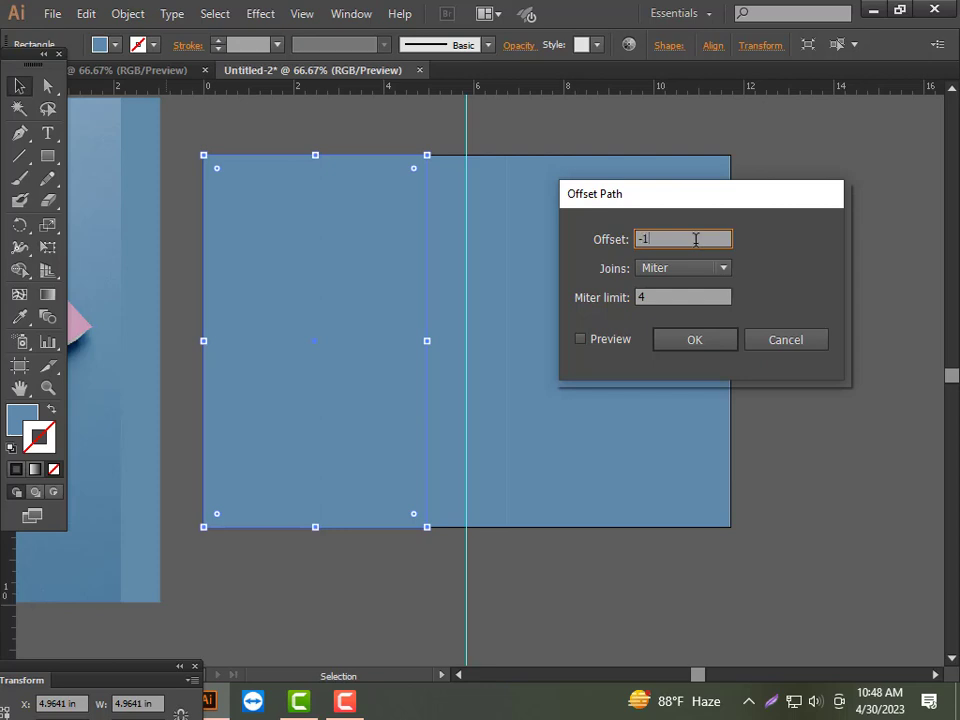
pyautogui.press('Return')
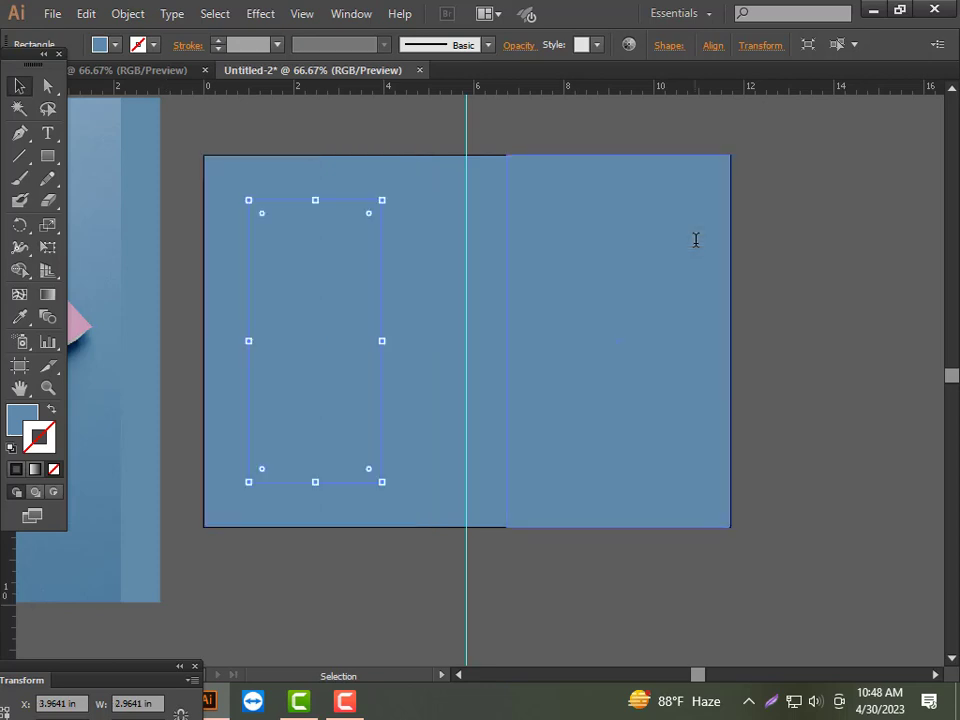
pyautogui.hotkey('ctrl', 'z')
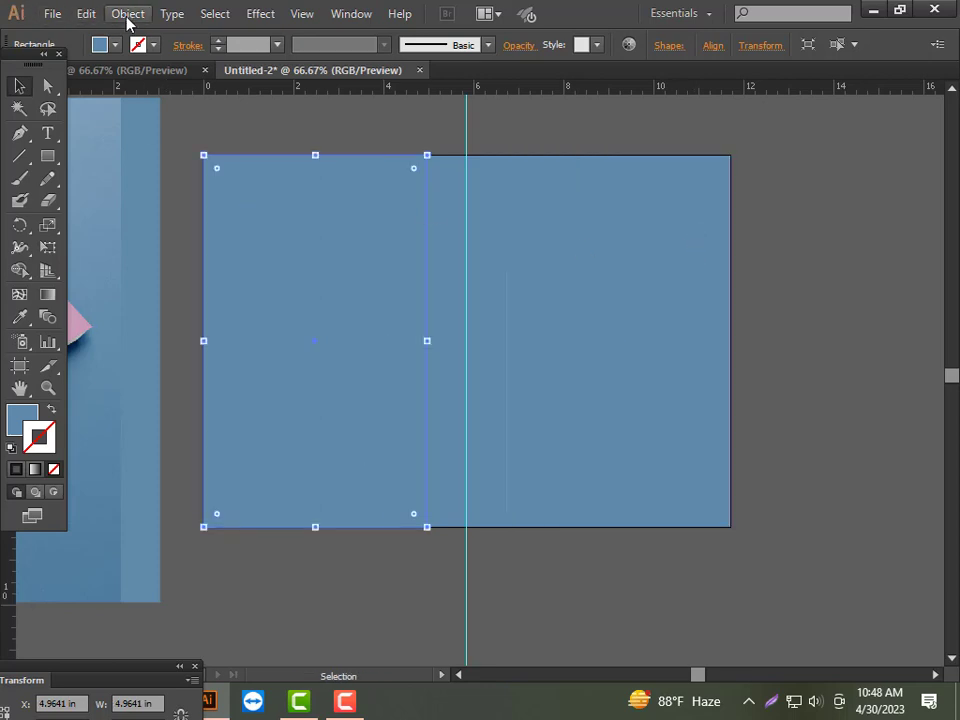
# Offset the back cover by -0.4 in and turn the inset into a guide
pyautogui.click(128, 14)
pyautogui.click(425, 459)
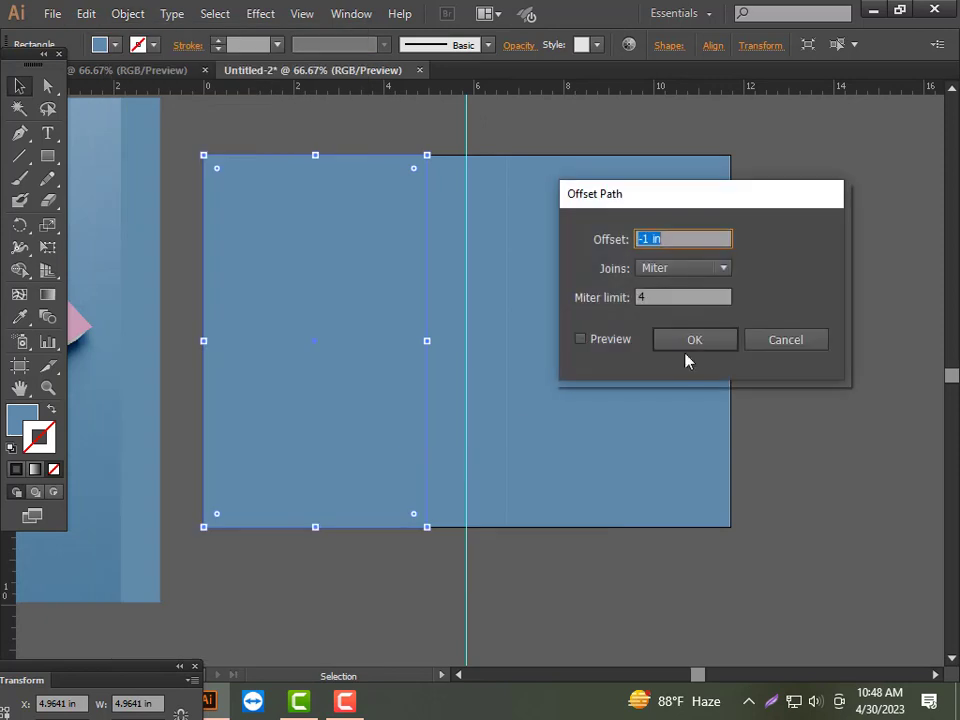
pyautogui.write('-0')
pyautogui.write('.')
pyautogui.write('4')
pyautogui.click(698, 337)
pyautogui.moveTo(199, 328); pyautogui.dragTo(524, 490)
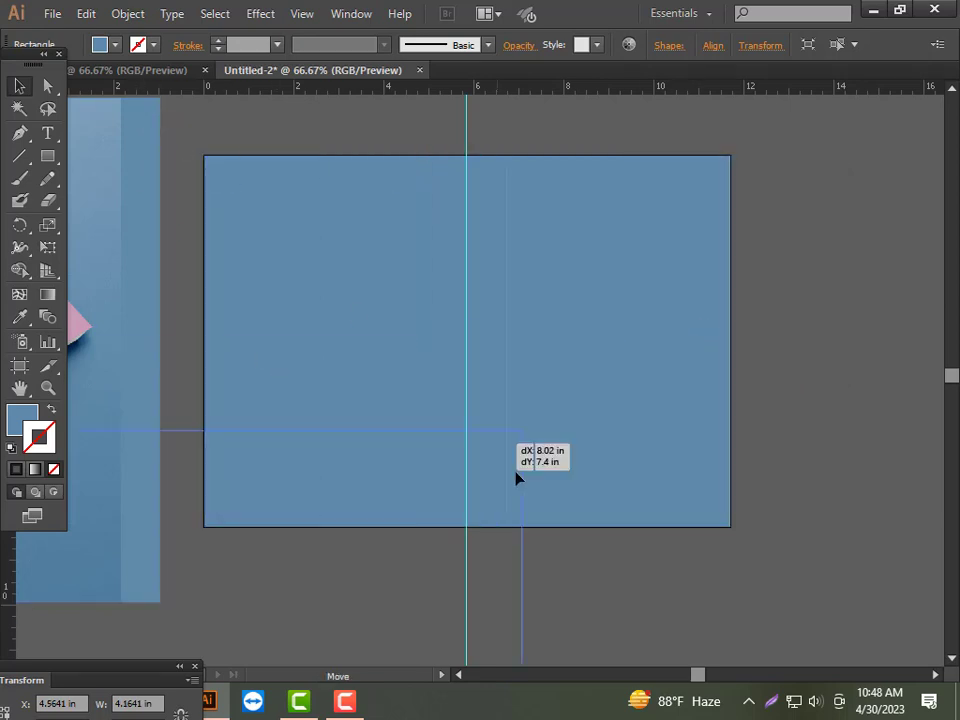
pyautogui.hotkey('ctrl', 'z')
pyautogui.click(343, 288)
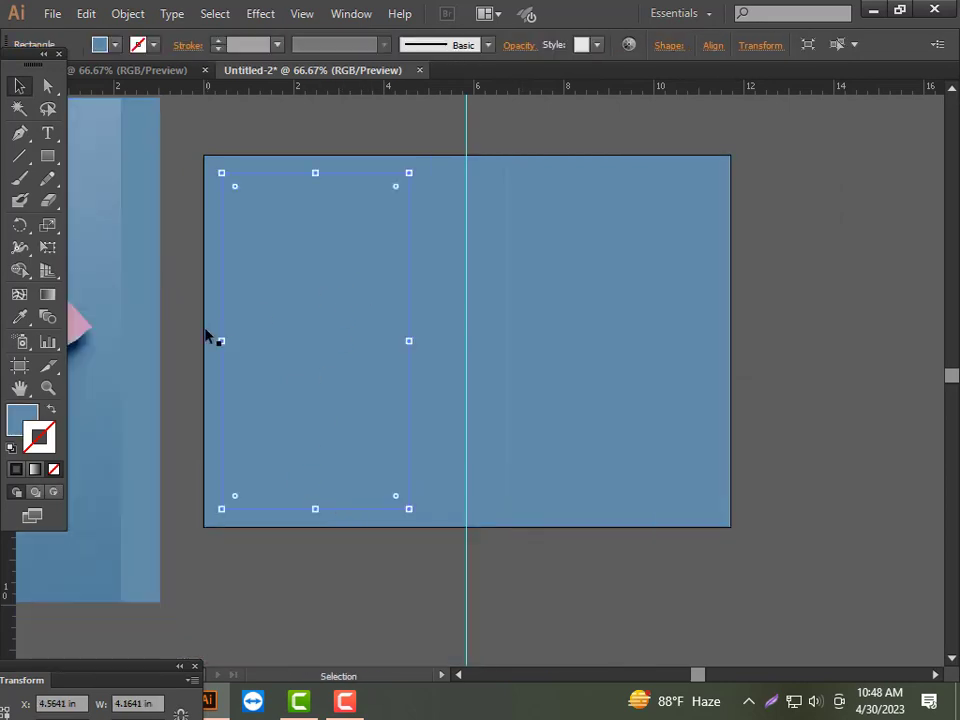
pyautogui.rightClick(316, 137)
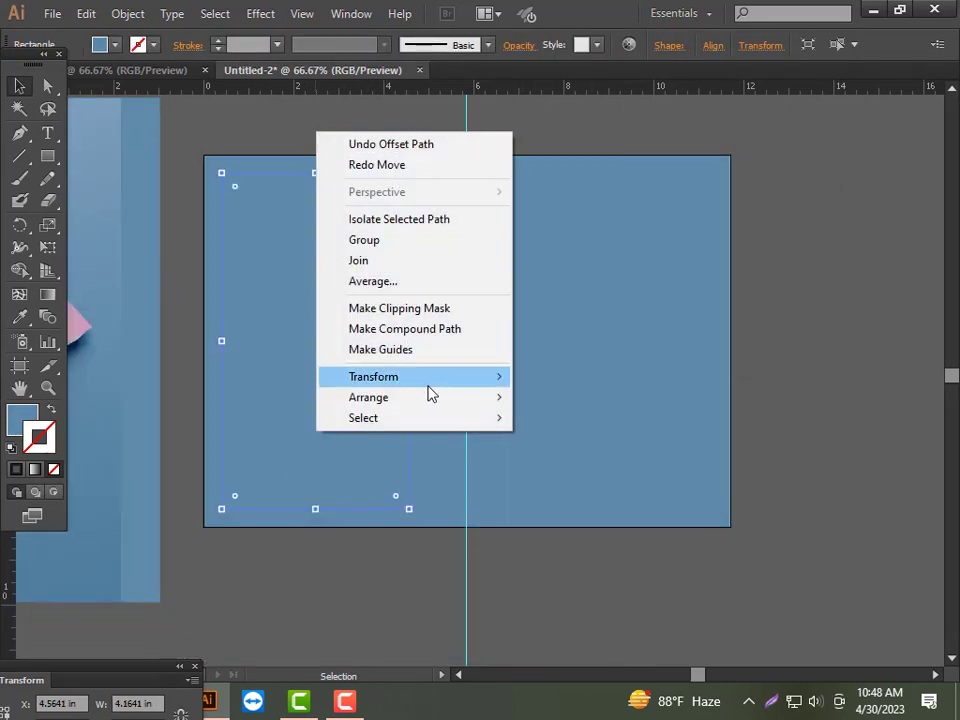
pyautogui.click(397, 352)
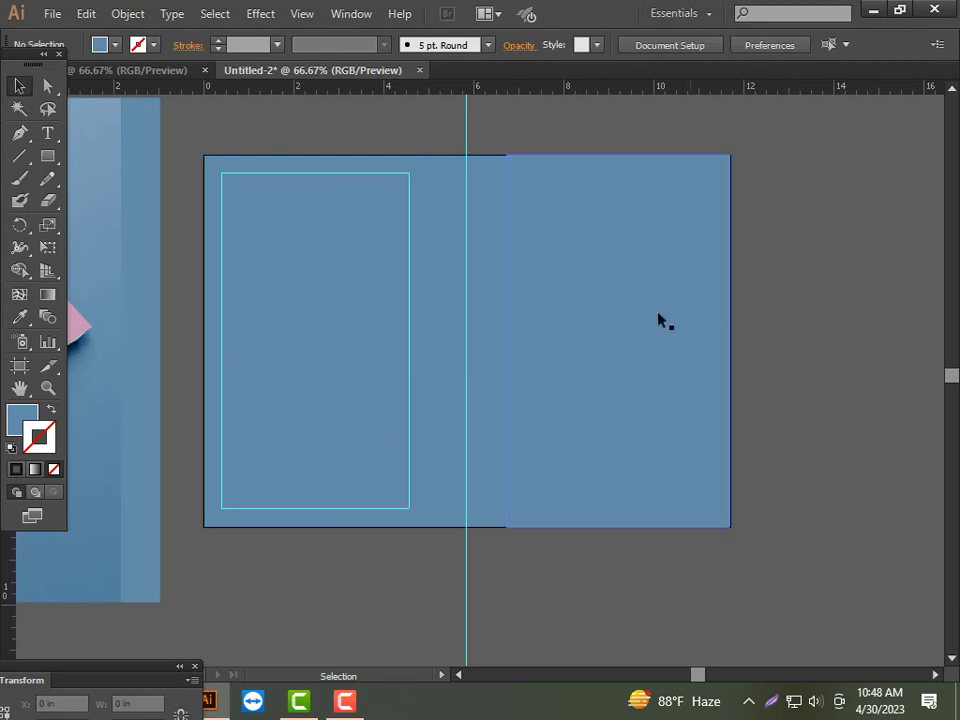
# Offset the spine by -0.4 in and turn its inset into a guide
pyautogui.click(441, 306)
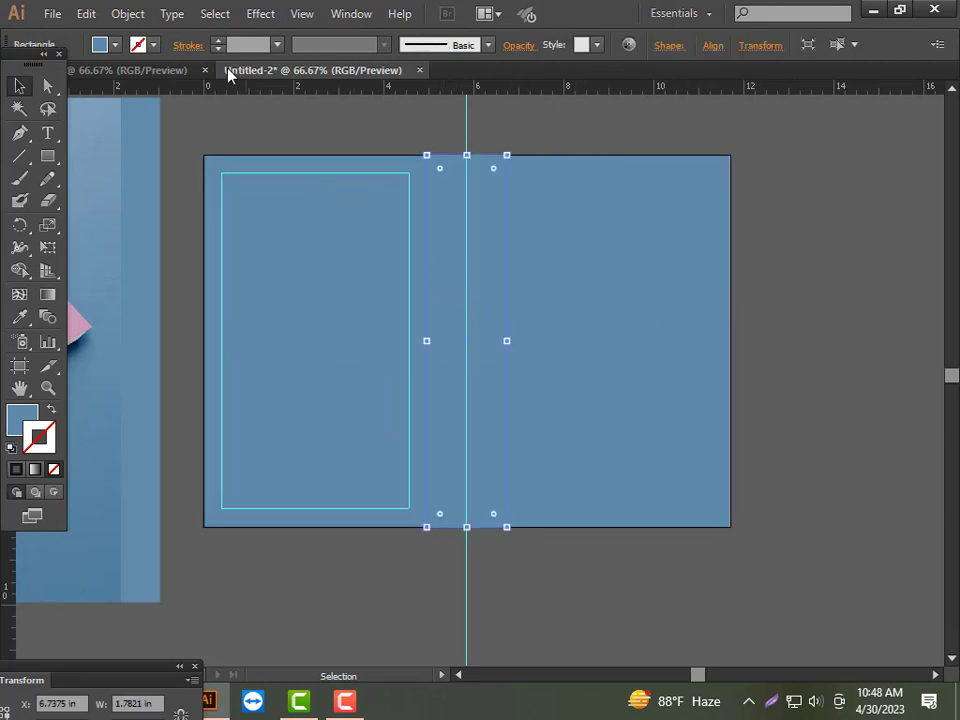
pyautogui.click(126, 14)
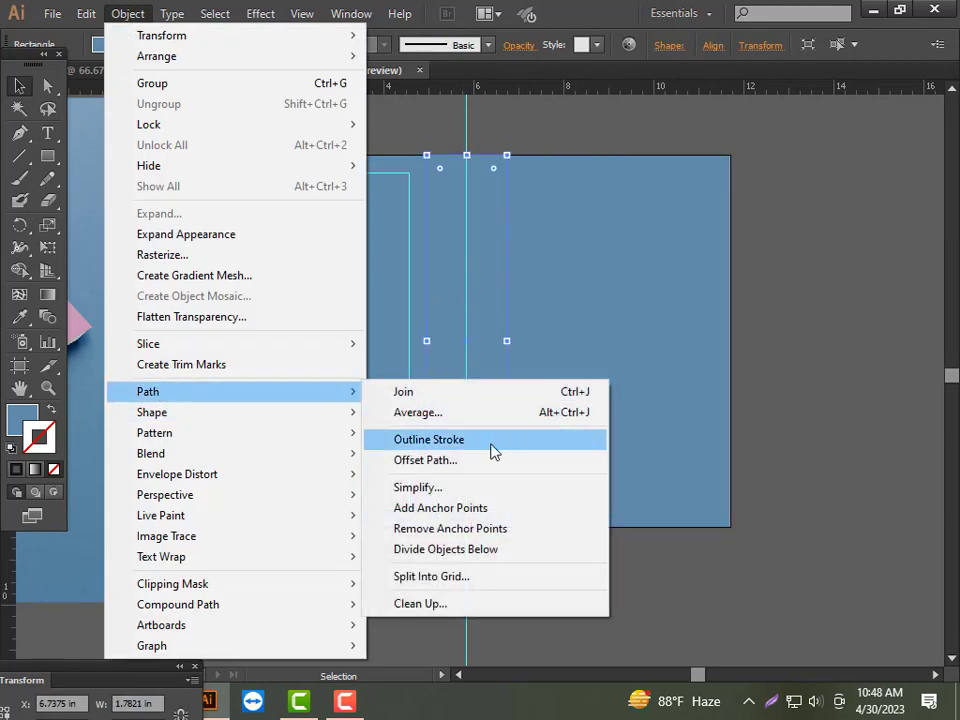
pyautogui.click(490, 457)
pyautogui.click(695, 340)
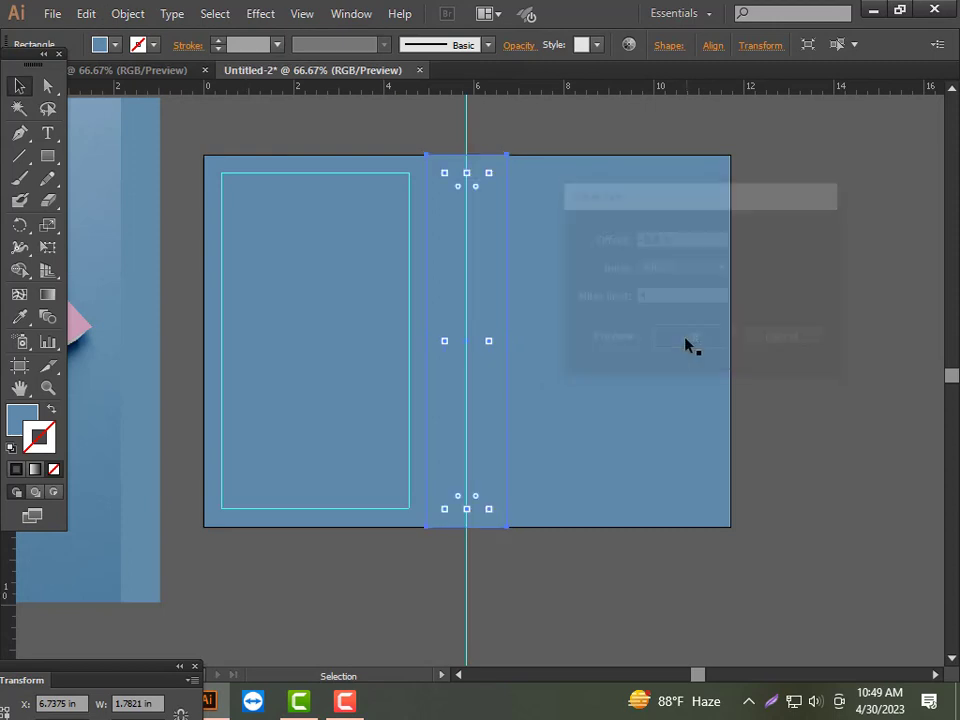
pyautogui.rightClick(503, 292)
pyautogui.click(585, 507)
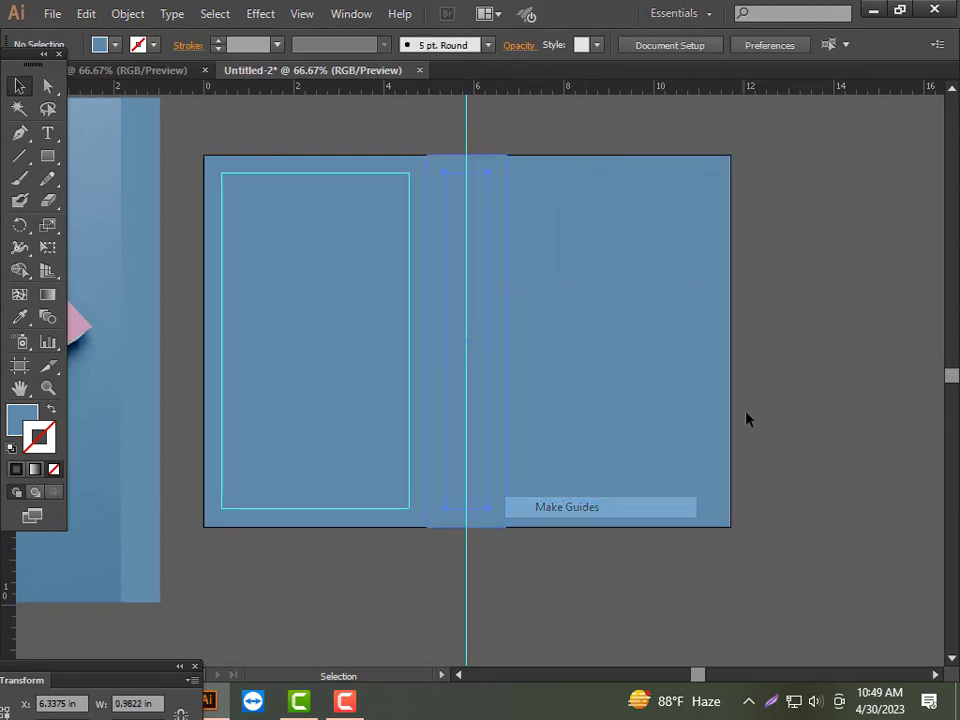
# Offset the front cover by -0.4 in and turn its inset into a guide
pyautogui.click(555, 375)
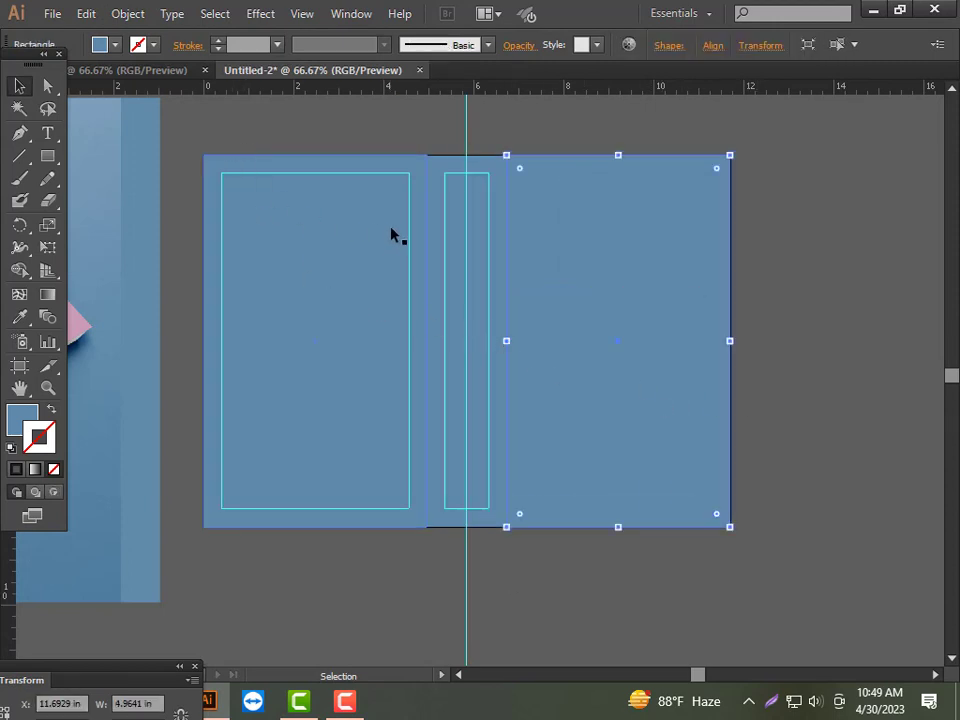
pyautogui.click(130, 13)
pyautogui.moveTo(148, 391)
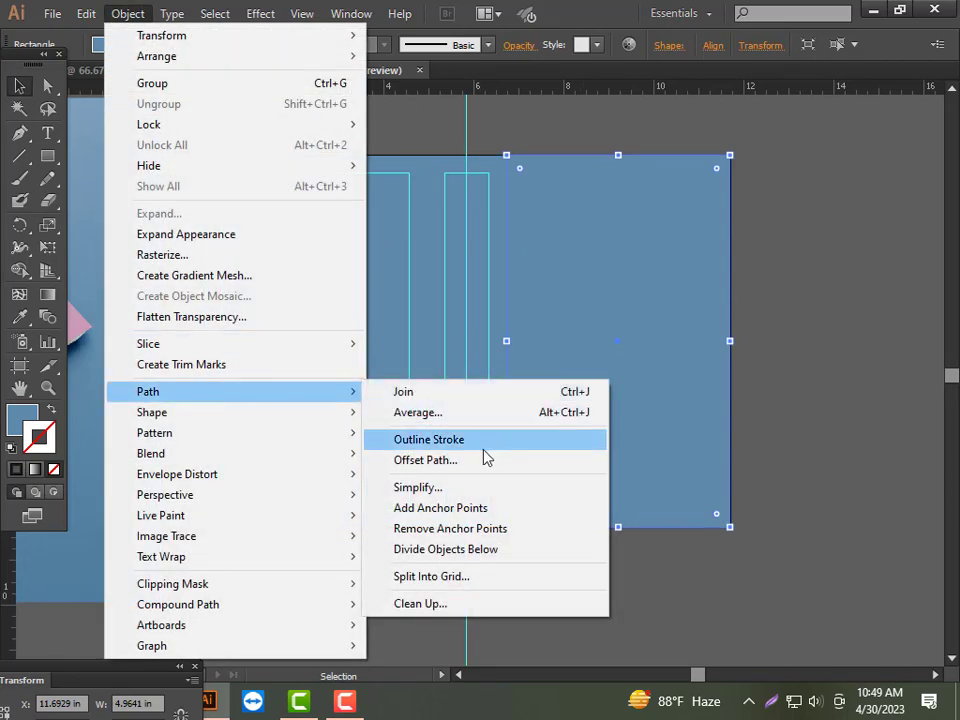
pyautogui.click(487, 459)
pyautogui.click(692, 339)
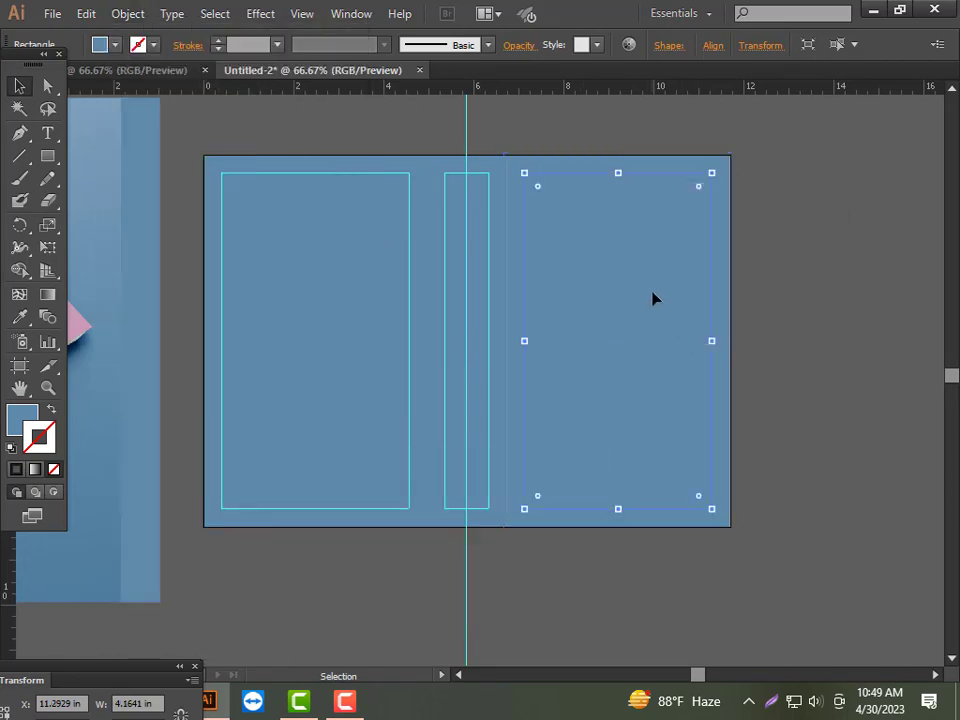
pyautogui.rightClick(653, 298)
pyautogui.click(728, 507)
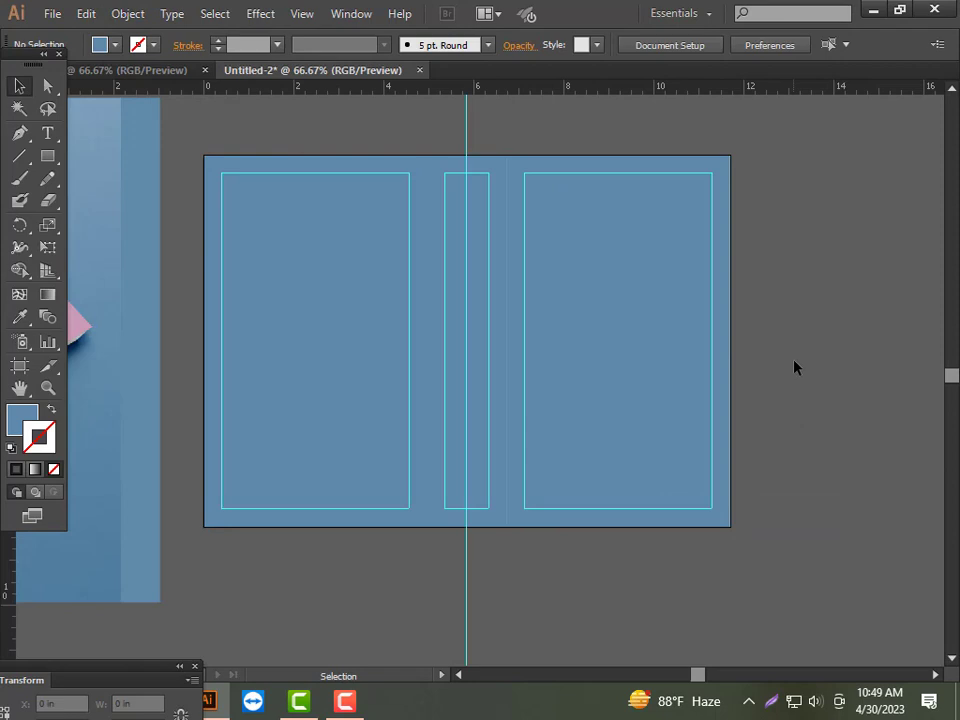
# Turn the three blue cover panels themselves into guides
pyautogui.click(360, 394)
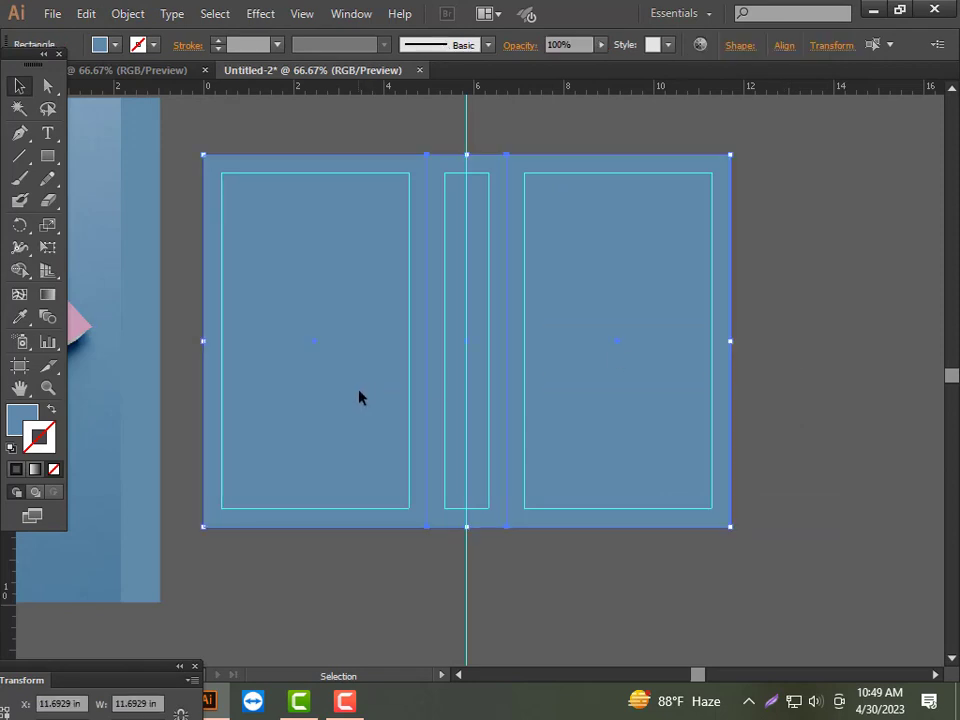
pyautogui.click(906, 289)
pyautogui.click(386, 319)
pyautogui.rightClick(399, 270)
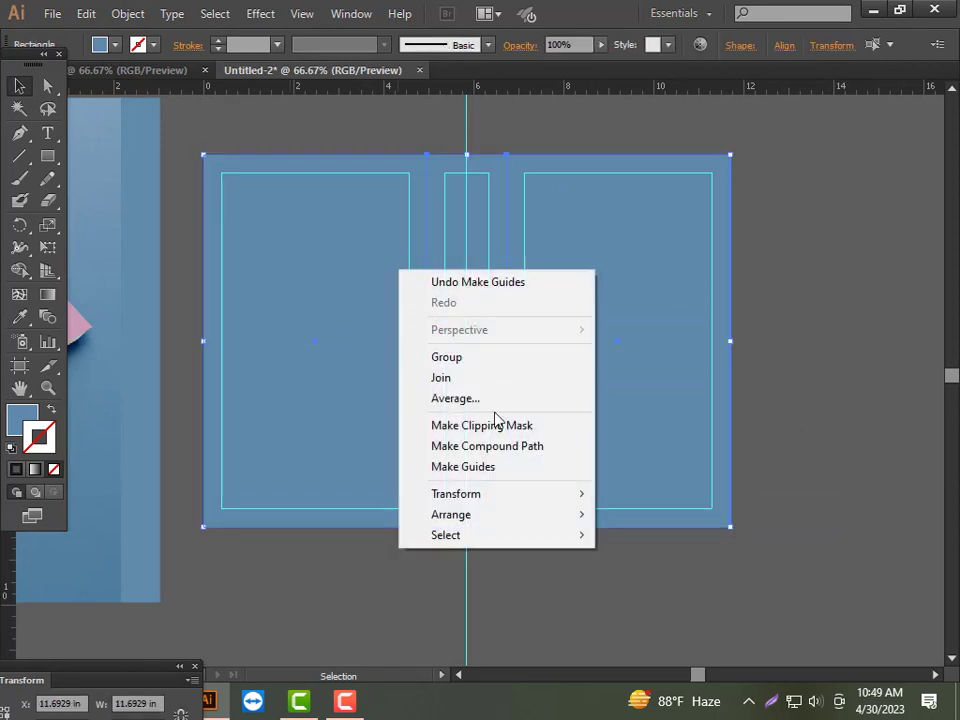
pyautogui.click(460, 467)
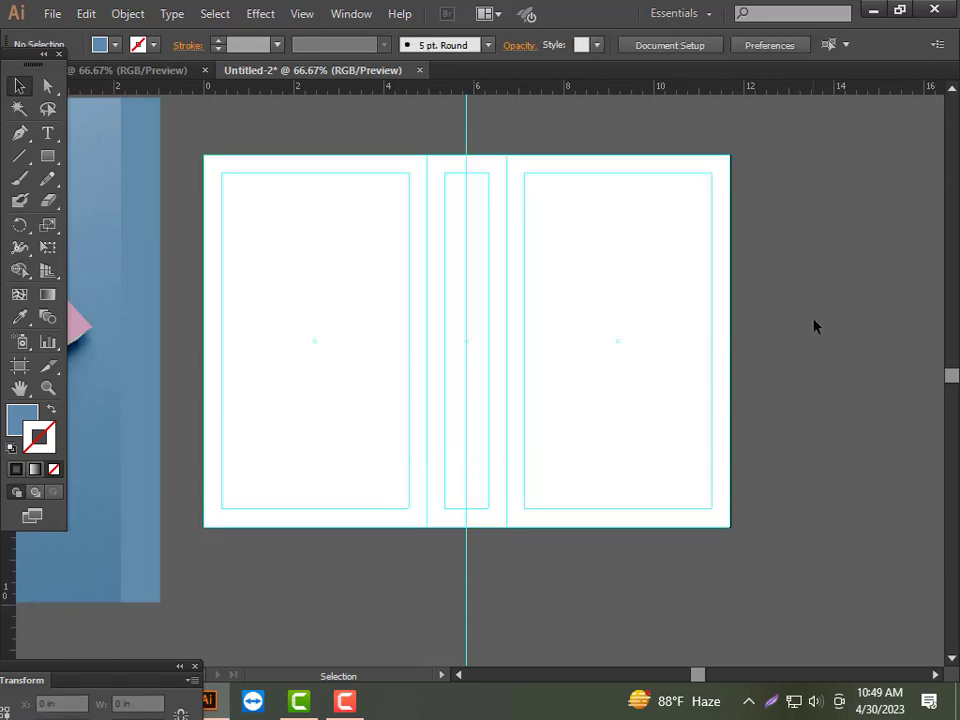
# Position the flamingo text on the front cover panel
pyautogui.moveTo(814, 326); pyautogui.dragTo(218, 366)
pyautogui.keyDown('ctrl'); pyautogui.click(574, 314); pyautogui.keyUp('ctrl')
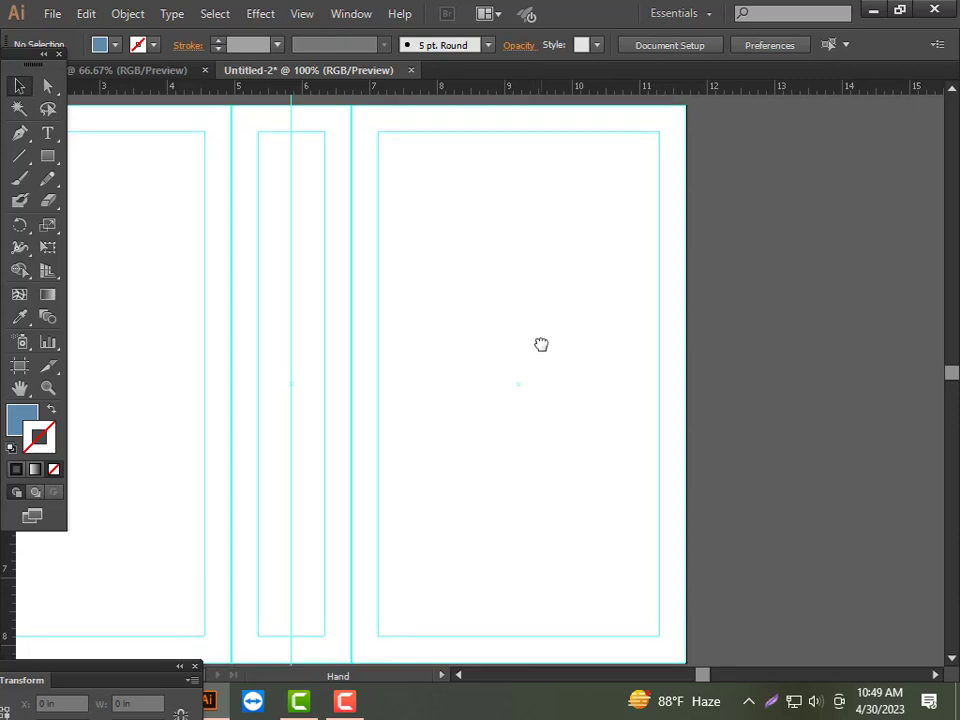
pyautogui.moveTo(541, 344); pyautogui.dragTo(710, 349)
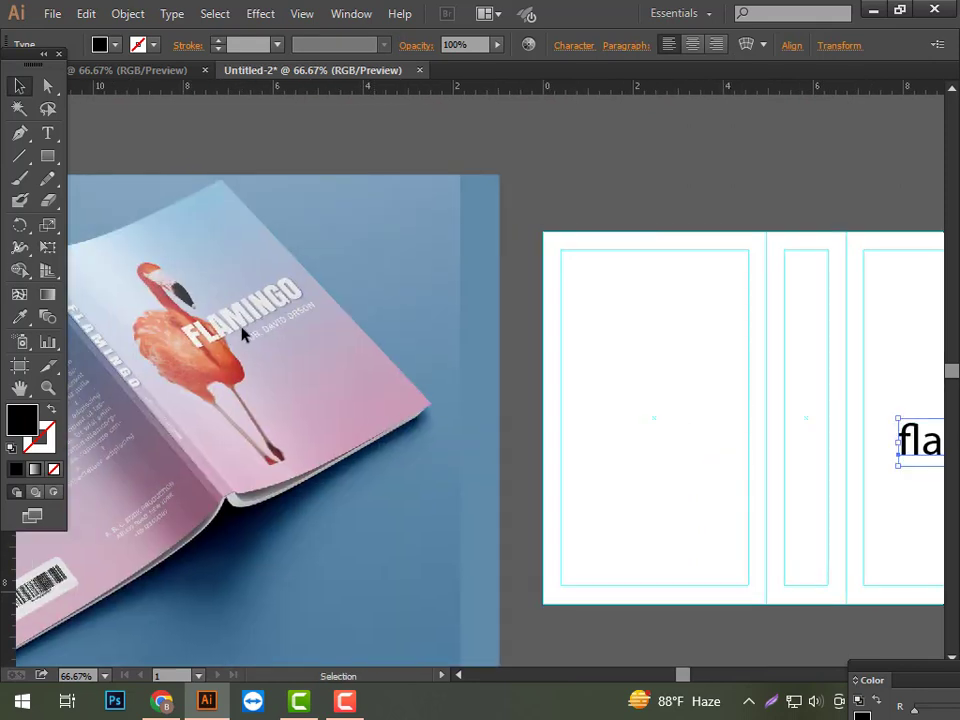
pyautogui.moveTo(708, 450); pyautogui.dragTo(497, 443)
pyautogui.moveTo(738, 454); pyautogui.dragTo(724, 454)
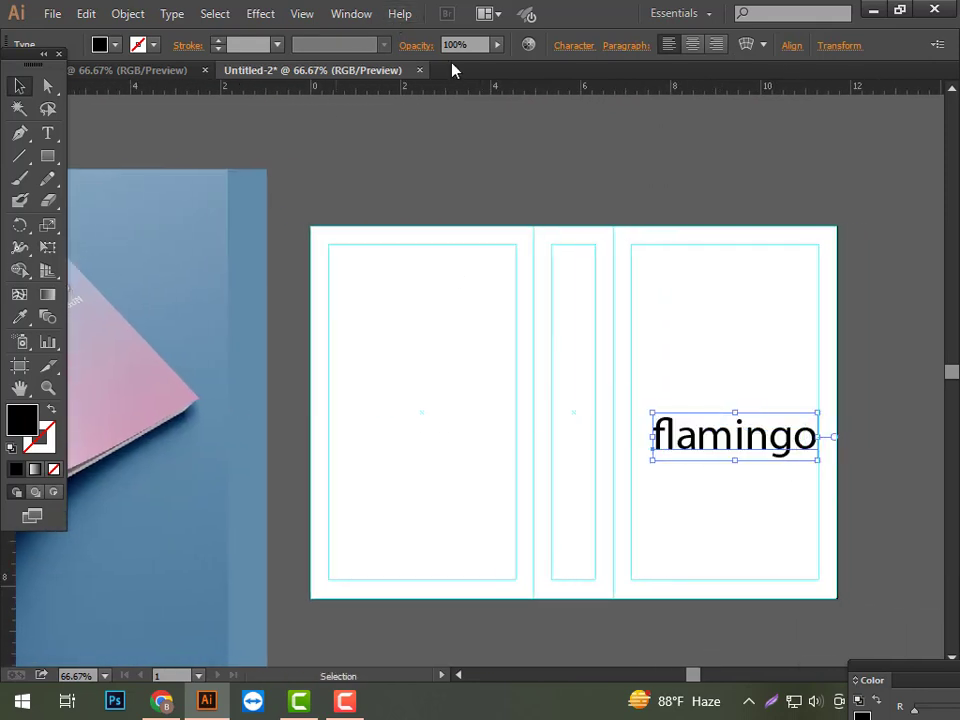
# Set the title font to Impact and change its case to UPPERCASE
pyautogui.hotkey('ctrl', 't')
pyautogui.moveTo(940, 396); pyautogui.dragTo(398, 227)
pyautogui.click(456, 284)
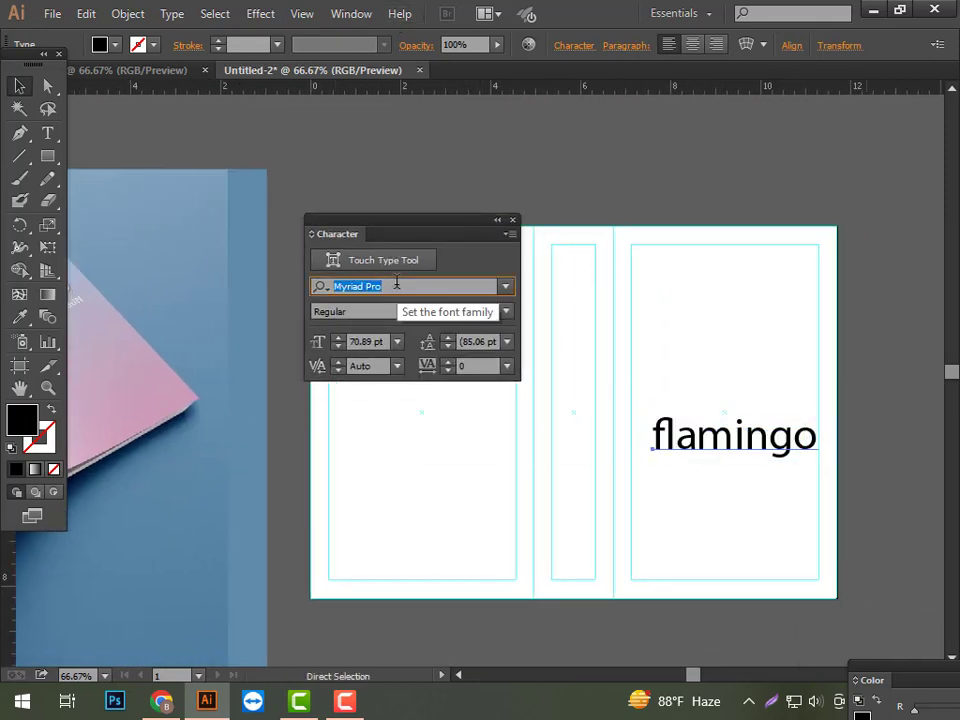
pyautogui.write('Impact')
pyautogui.press('Return')
pyautogui.click(172, 13)
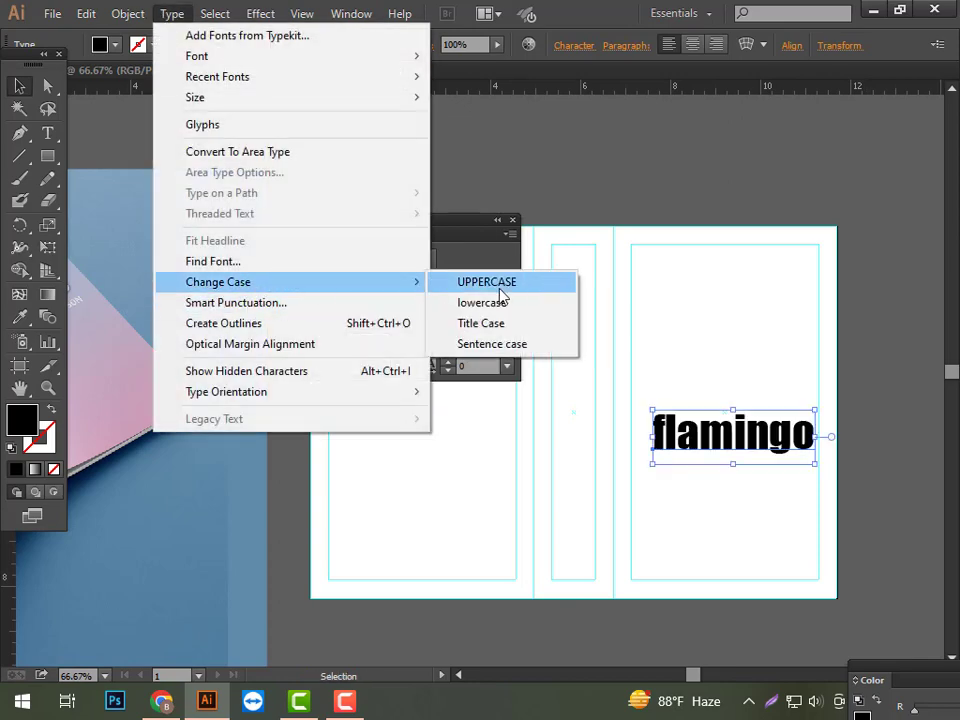
pyautogui.click(492, 281)
pyautogui.click(708, 318)
# Compare FLAMINGO against the title on the flamingo mockup cover
pyautogui.moveTo(719, 449)
pyautogui.mouseDown()
pyautogui.moveTo(813, 455)
pyautogui.moveTo(189, 392)
pyautogui.mouseUp()
pyautogui.moveTo(237, 178); pyautogui.dragTo(514, 178)
pyautogui.moveTo(470, 232)
pyautogui.mouseDown()
pyautogui.moveTo(872, 551)
pyautogui.moveTo(937, 551)
pyautogui.mouseUp()
pyautogui.click(514, 465)
pyautogui.hotkey('ctrl', '+')
pyautogui.hotkey('ctrl', '+')
pyautogui.moveTo(414, 429); pyautogui.dragTo(540, 402)
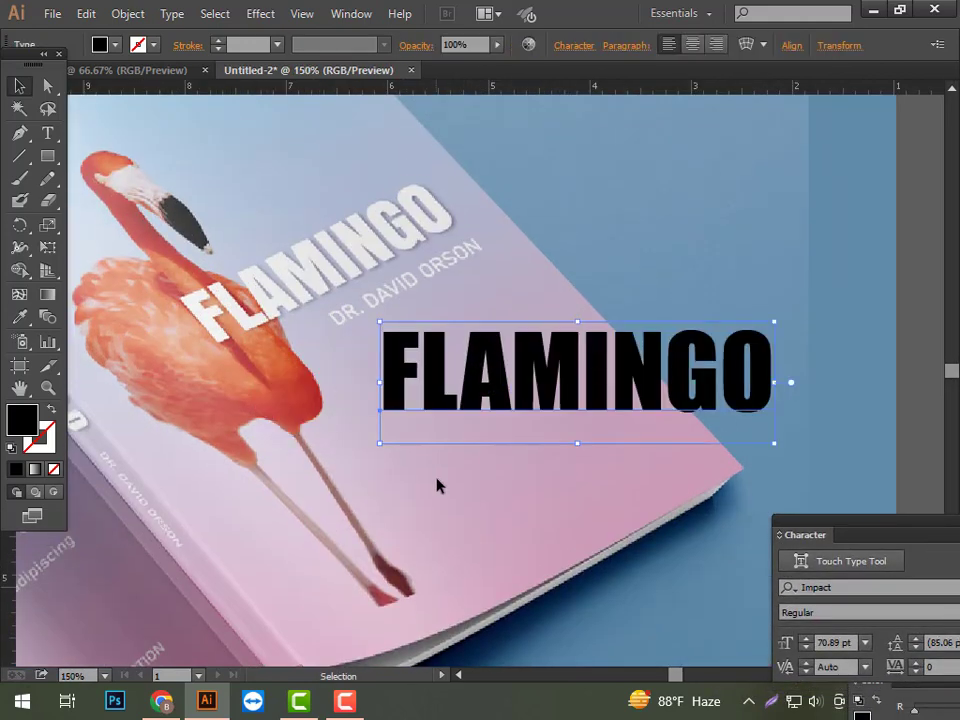
pyautogui.click(437, 484)
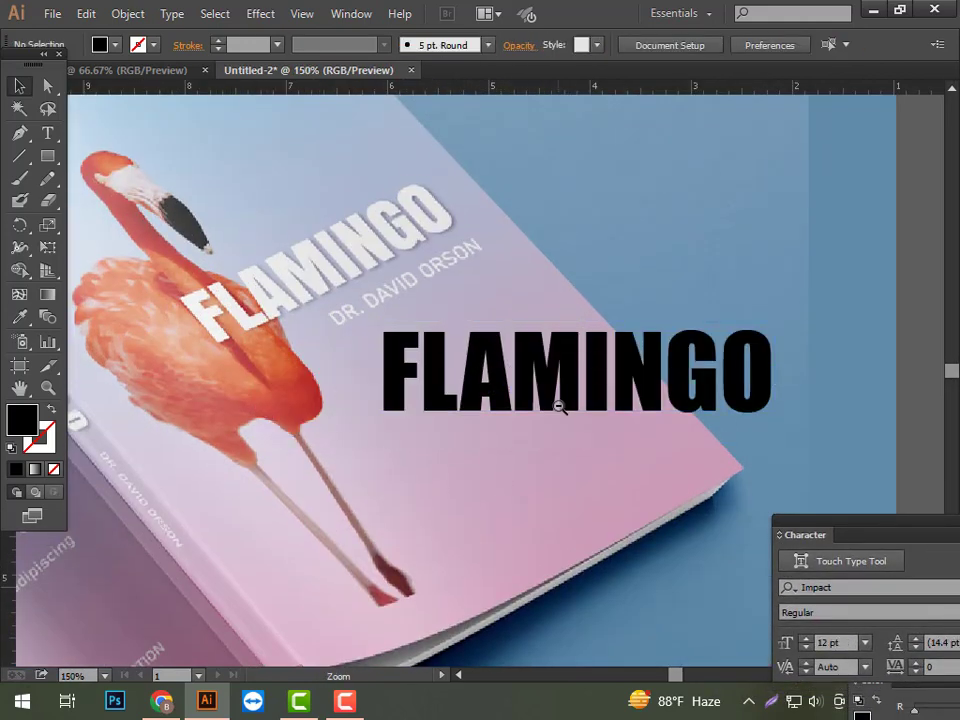
pyautogui.hotkey('ctrl', '-')
pyautogui.hotkey('ctrl', '-')
# Place FLAMINGO at the front cover's lower right and scale it to fit
pyautogui.moveTo(336, 386); pyautogui.dragTo(773, 386)
pyautogui.moveTo(773, 386); pyautogui.dragTo(464, 380)
pyautogui.moveTo(464, 380); pyautogui.dragTo(655, 460)
pyautogui.moveTo(564, 428); pyautogui.dragTo(607, 432)
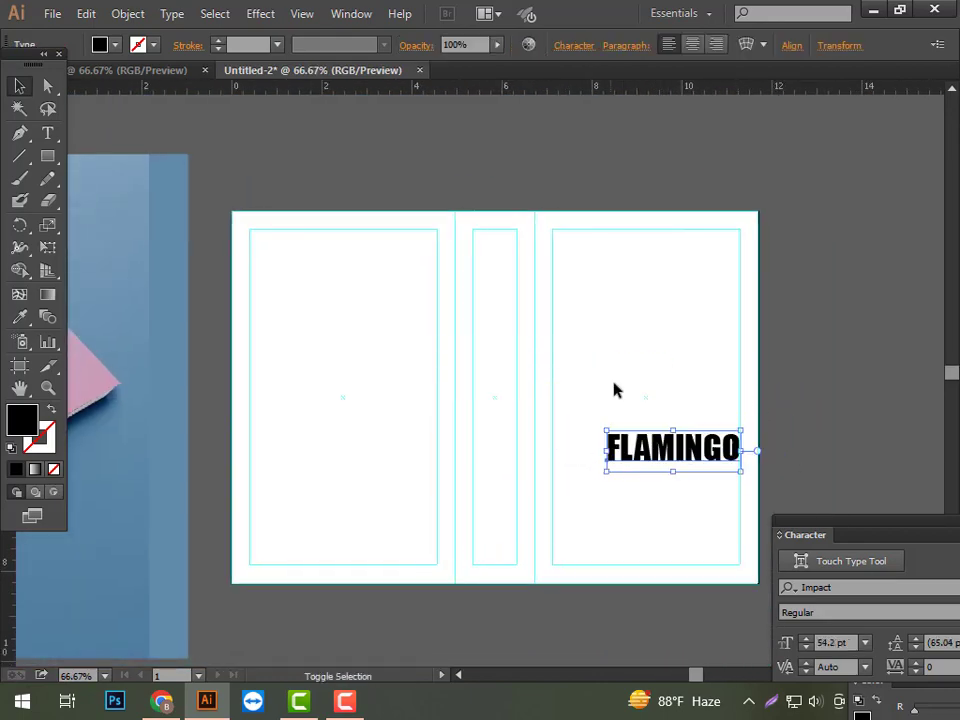
pyautogui.click(615, 390)
# Zoom in on the mockup cover, then zoom back out to the whole layout
pyautogui.moveTo(159, 427); pyautogui.dragTo(373, 392)
pyautogui.moveTo(155, 322); pyautogui.dragTo(266, 339)
pyautogui.hotkey('ctrl', '+')
pyautogui.hotkey('ctrl', '+')
pyautogui.scroll(3, 255, 155)
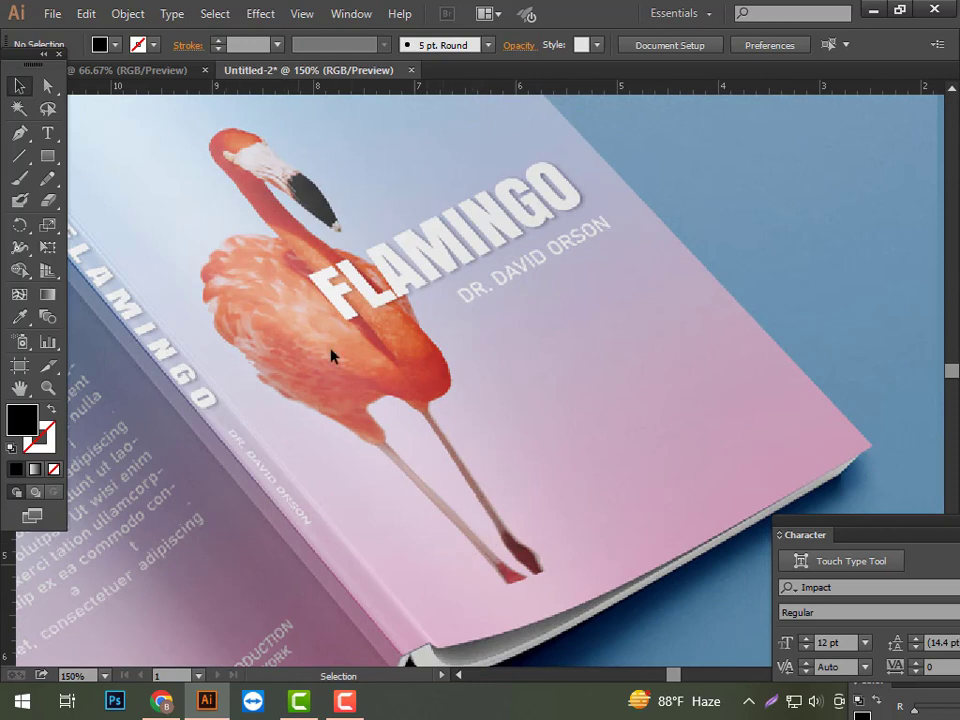
pyautogui.hotkey('ctrl', '-')
pyautogui.hotkey('ctrl', '-')
pyautogui.hotkey('ctrl', '-')
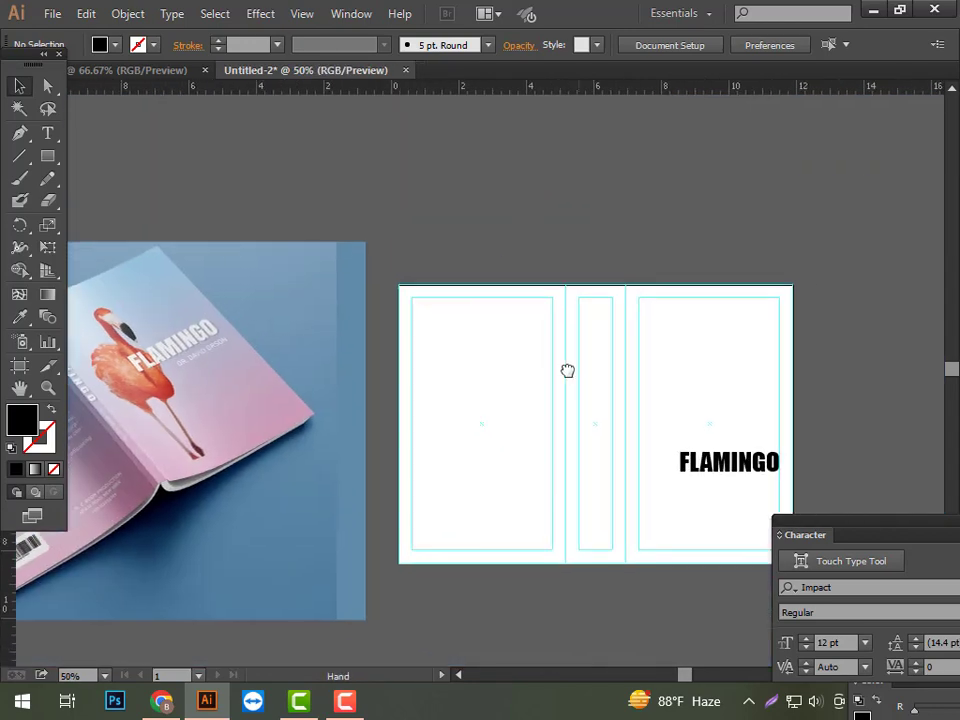
pyautogui.press('t')
pyautogui.click(718, 456)
pyautogui.hotkey('ctrl', 'a')
pyautogui.hotkey('ctrl', 'c')
pyautogui.press('Escape')
# In Chrome, search Google Images for 'FLAMINGO png'
pyautogui.click(161, 701)
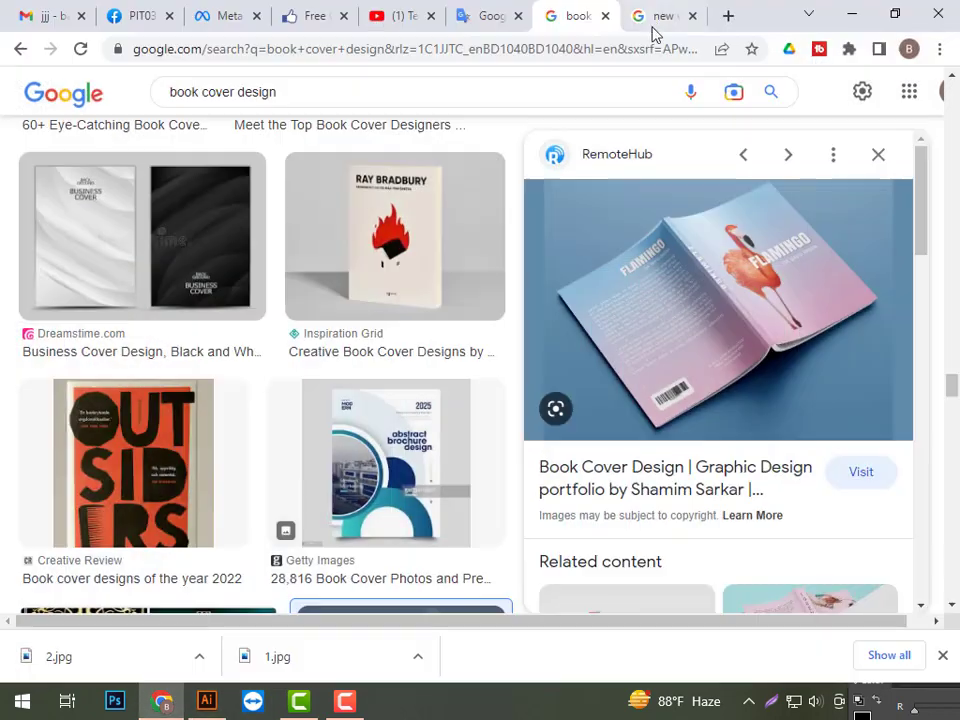
pyautogui.click(728, 16)
pyautogui.hotkey('ctrl', 'v')
pyautogui.press('Return')
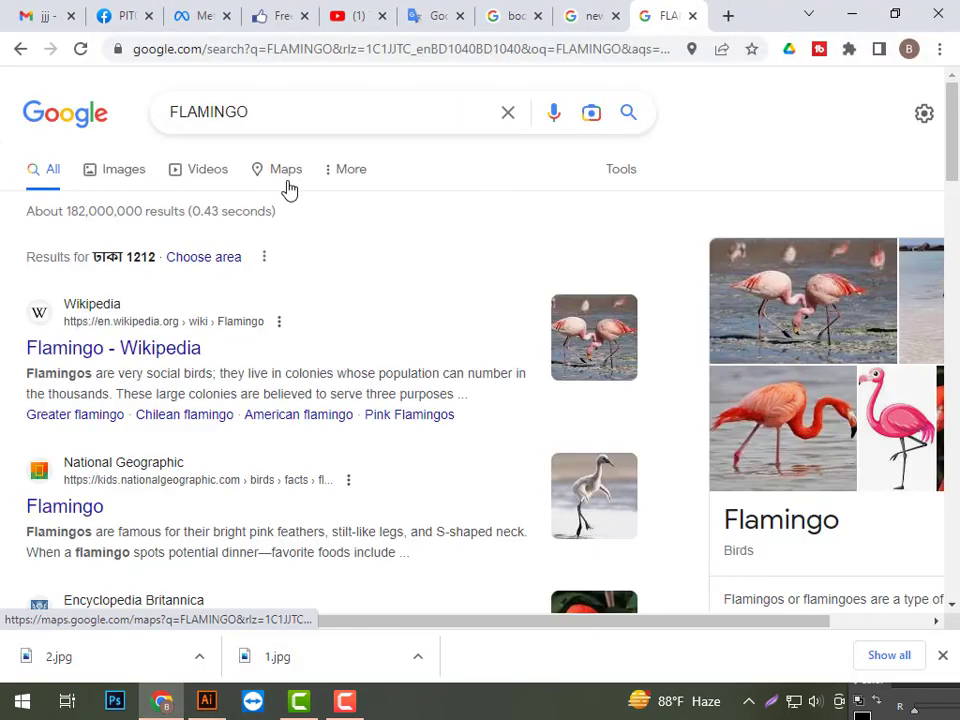
pyautogui.click(286, 170)
pyautogui.click(127, 178)
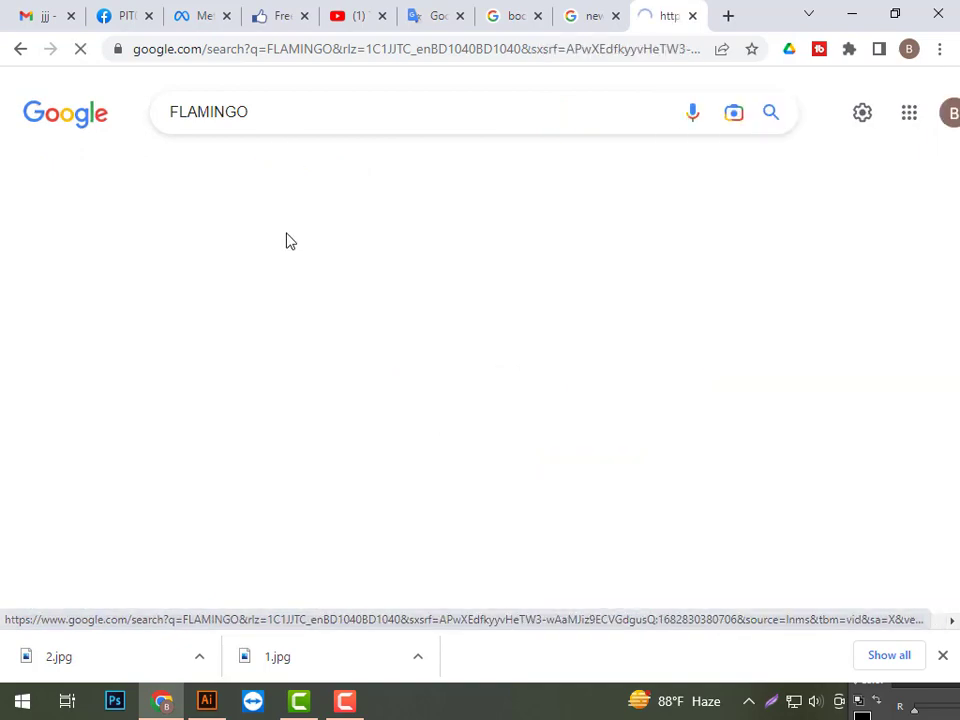
pyautogui.write('p')
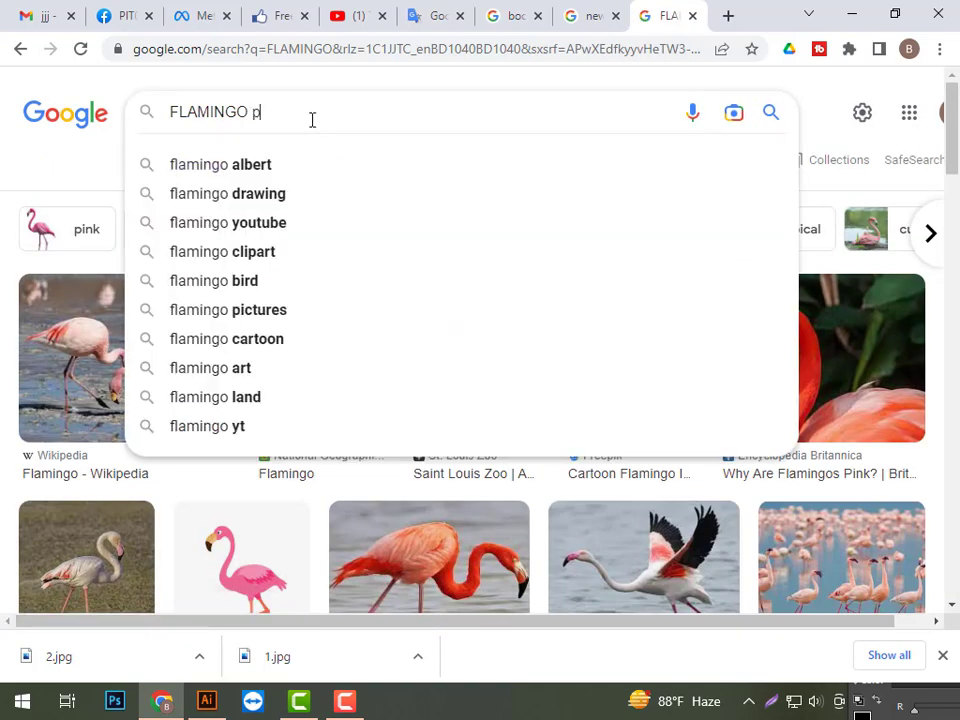
pyautogui.write('ng')
pyautogui.press('Return')
# Browse the results and filter the images to transparent ones only
pyautogui.scroll(-3, 415, 354)
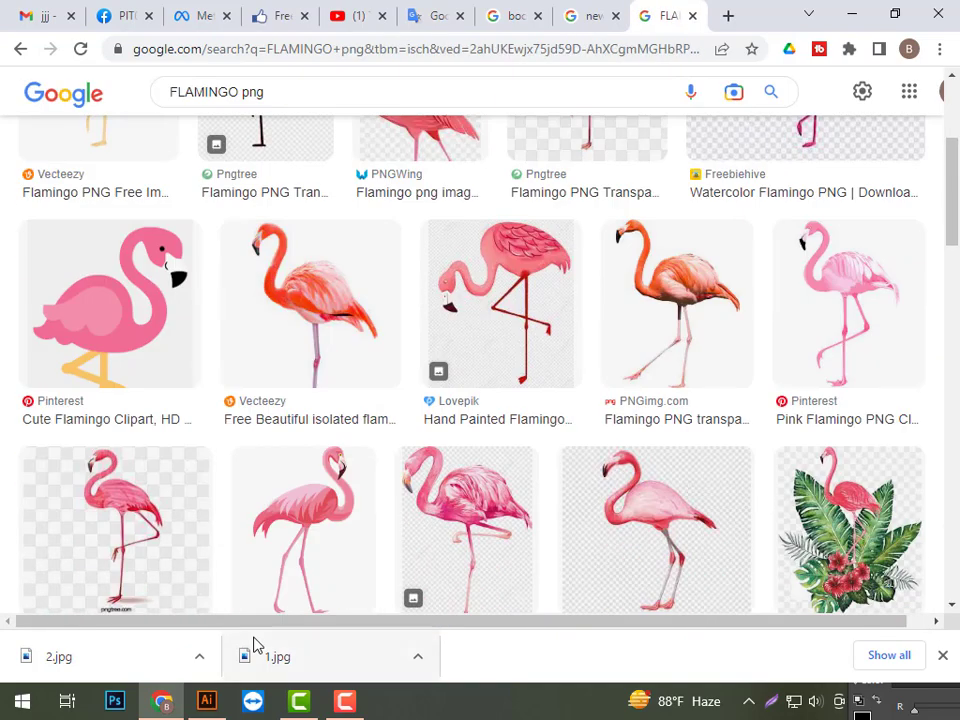
pyautogui.scroll(-5, 424, 397)
pyautogui.scroll(-3, 424, 399)
pyautogui.scroll(10, 424, 397)
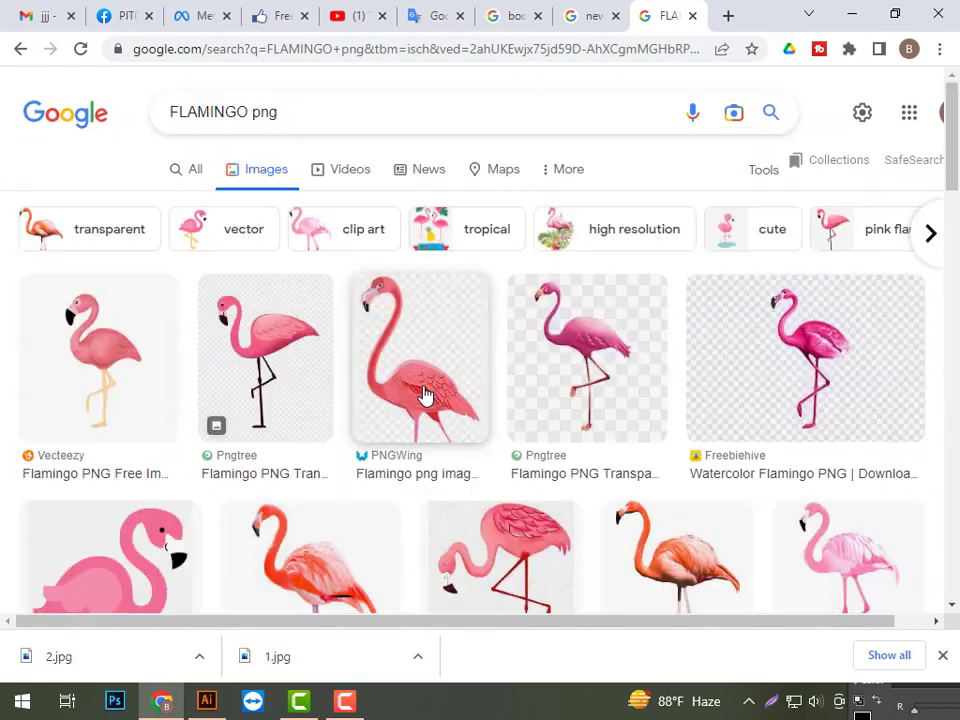
pyautogui.click(193, 173)
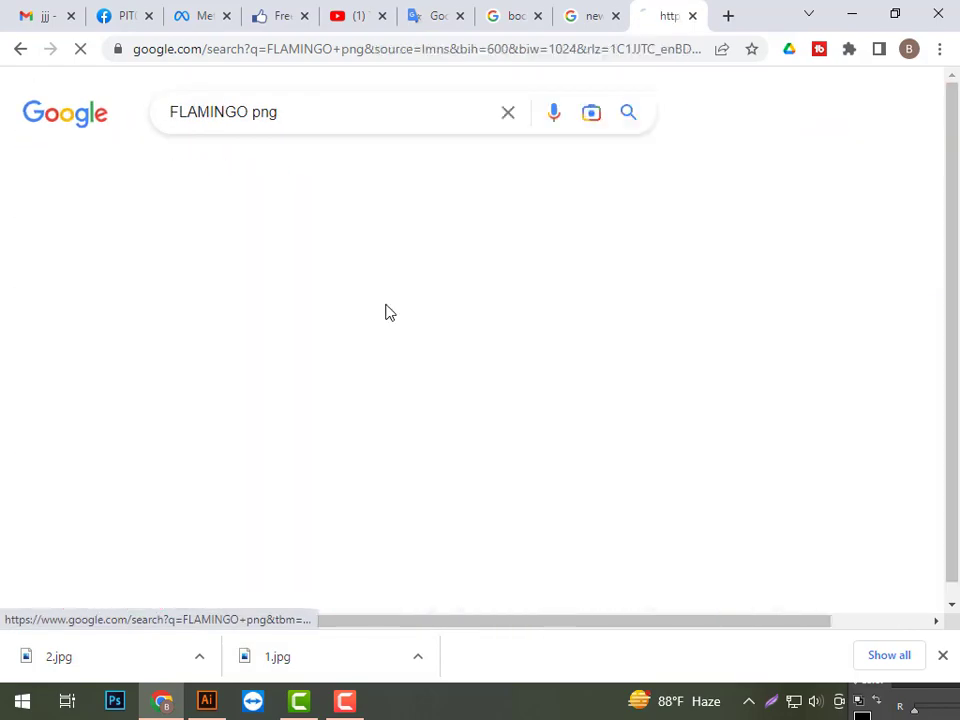
pyautogui.scroll(-5, 300, 392)
pyautogui.scroll(-4, 292, 400)
pyautogui.scroll(-3, 293, 392)
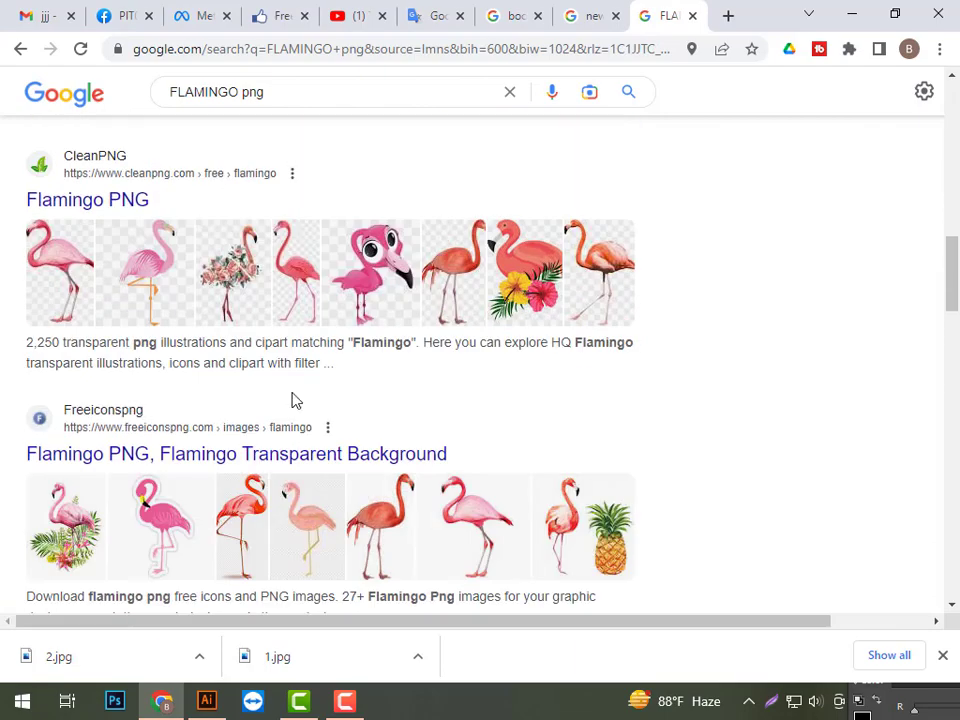
pyautogui.scroll(-4, 293, 392)
pyautogui.scroll(5, 320, 375)
pyautogui.scroll(3, 343, 354)
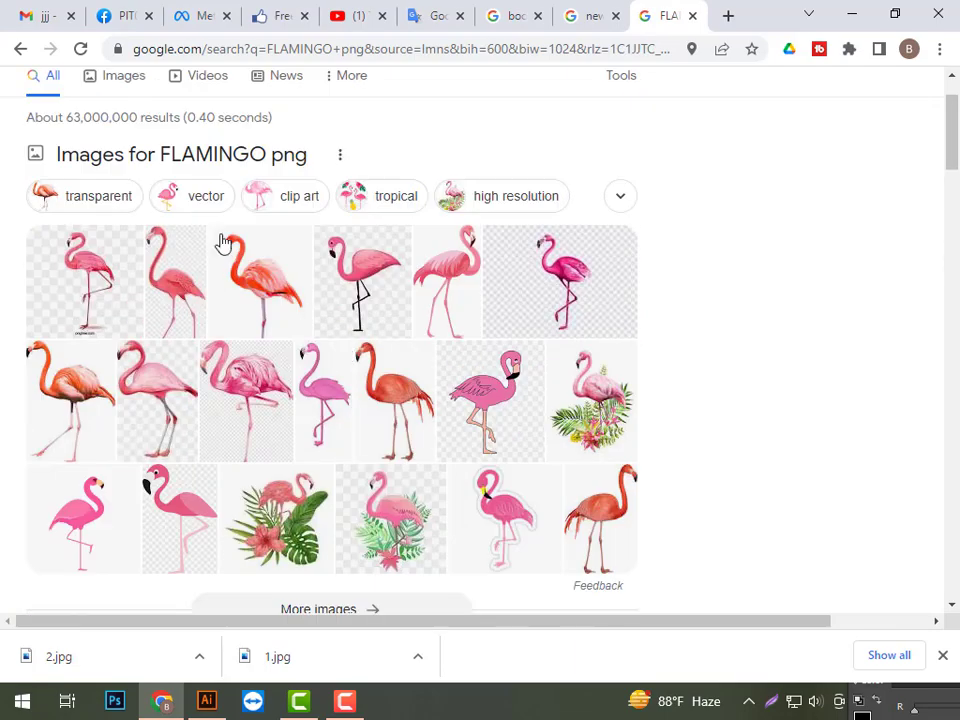
pyautogui.click(96, 206)
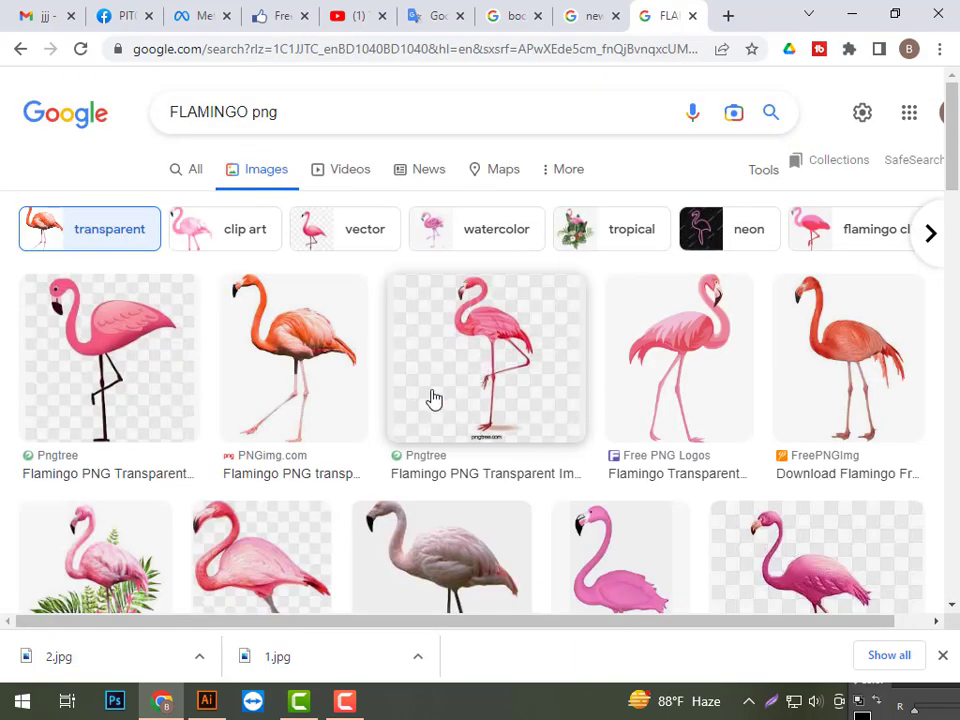
# Open a transparent flamingo result and save the PNG image to disk
pyautogui.click(692, 384)
pyautogui.rightClick(718, 416)
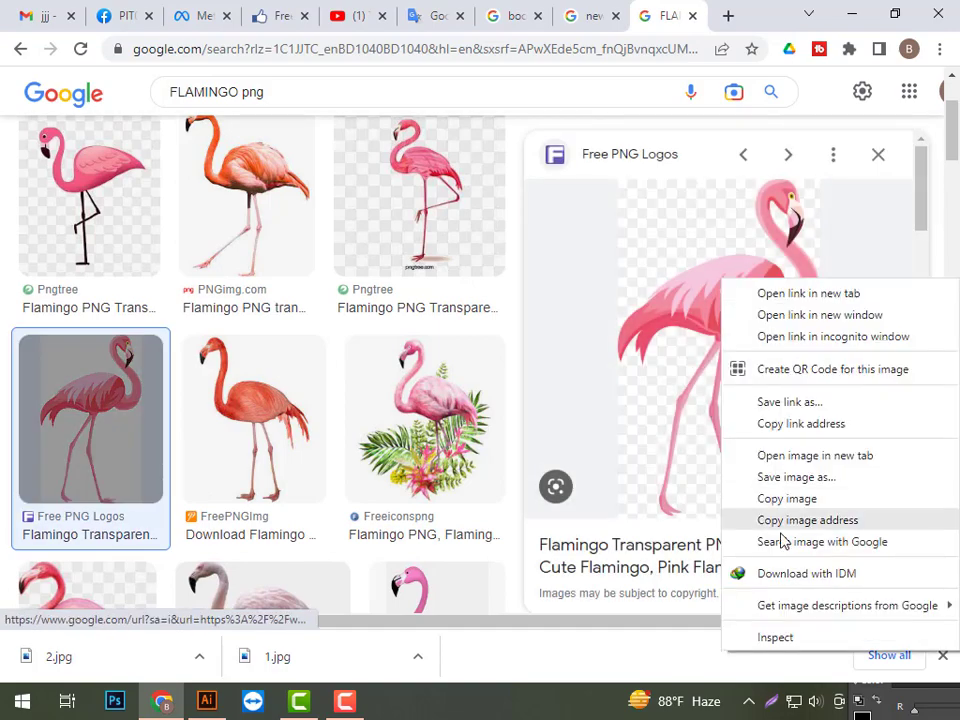
pyautogui.click(796, 477)
pyautogui.press('Return')
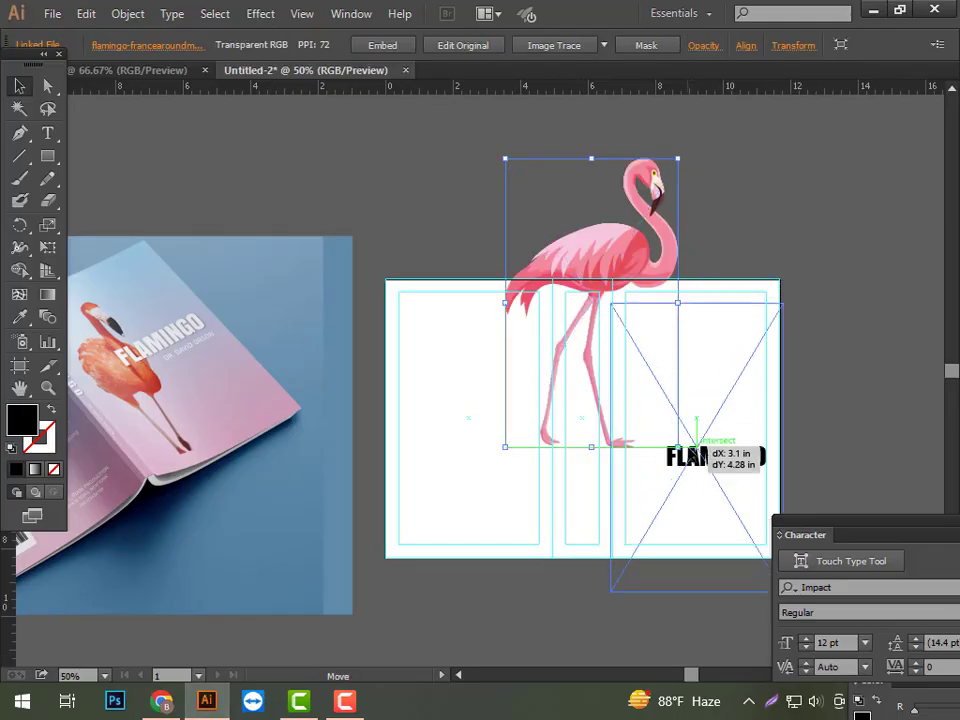
# Place the downloaded flamingo PNG on the artboard, shrink it and move it down the front cover
pyautogui.moveTo(76, 663)
pyautogui.mouseDown()
pyautogui.moveTo(620, 522)
pyautogui.moveTo(613, 476)
pyautogui.mouseUp()
pyautogui.moveTo(602, 324); pyautogui.dragTo(600, 318)
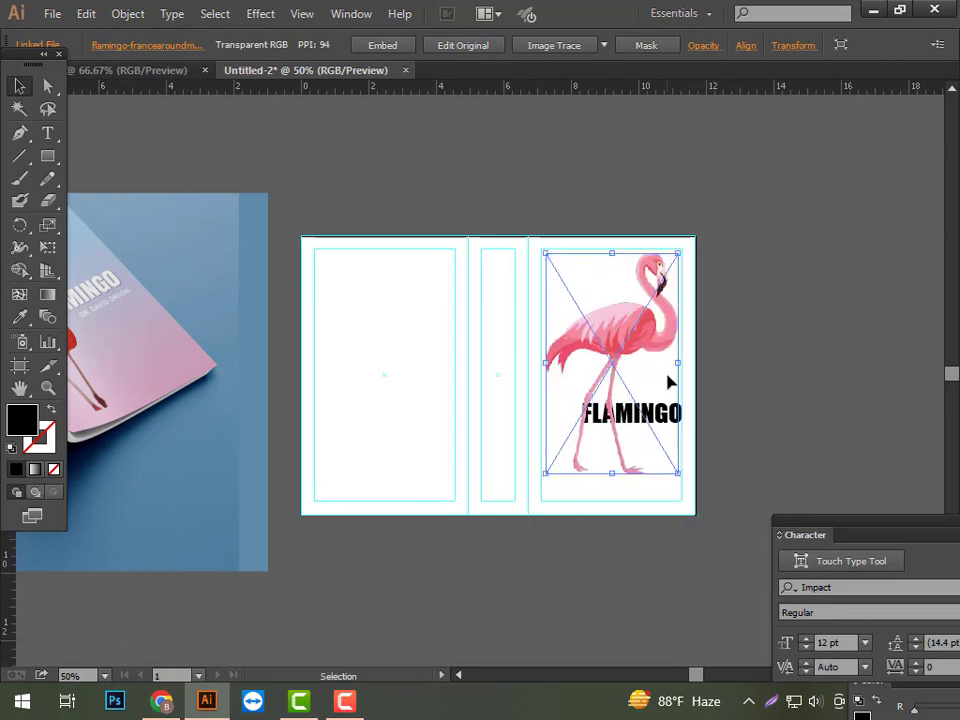
pyautogui.hotkey('ctrl', 'shift', 'a')
pyautogui.keyDown('alt'); pyautogui.scroll(1, 600, 454); pyautogui.keyUp('alt')
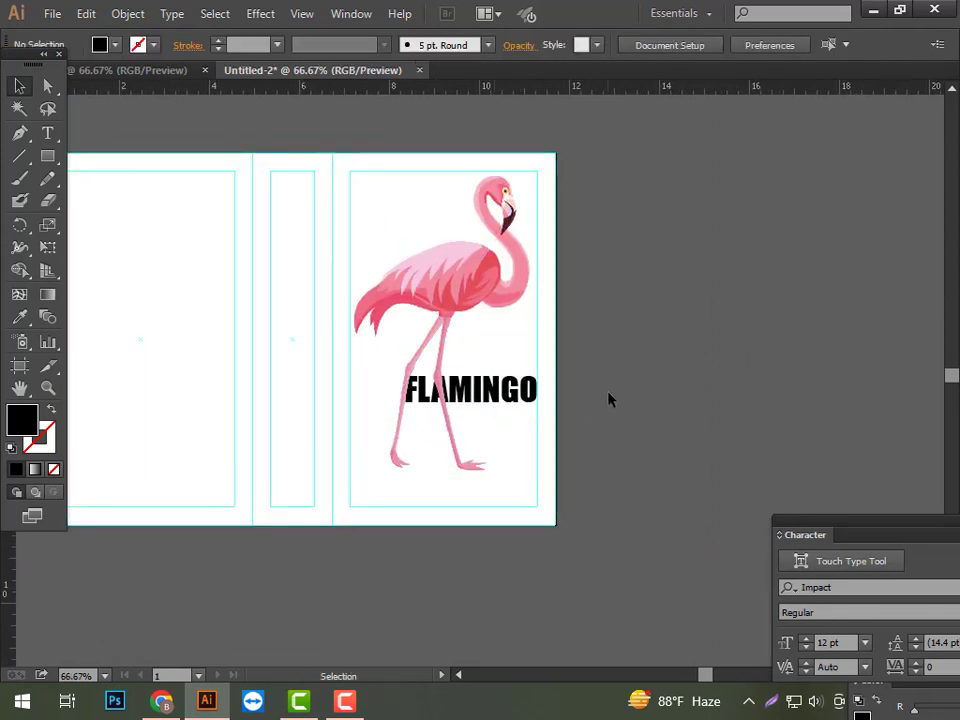
pyautogui.click(458, 331)
pyautogui.moveTo(458, 331); pyautogui.dragTo(458, 368)
# Copy the FLAMINGO title to the cover top and resize the flamingo to sit beneath it
pyautogui.click(563, 358)
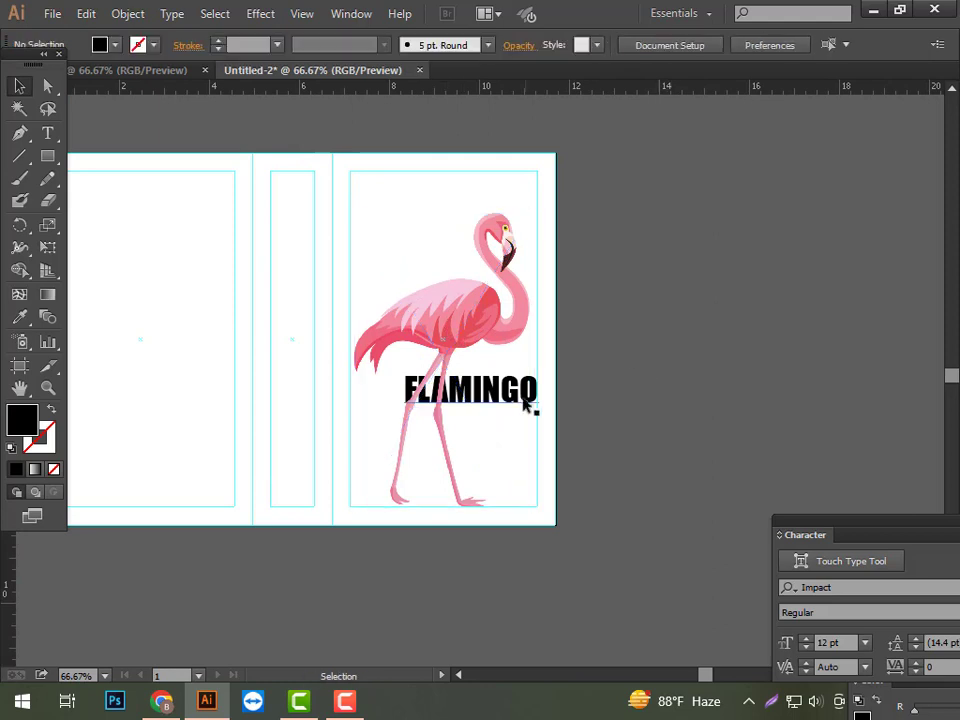
pyautogui.moveTo(522, 402)
pyautogui.mouseDown()
pyautogui.moveTo(465, 213)
pyautogui.moveTo(540, 199)
pyautogui.mouseUp()
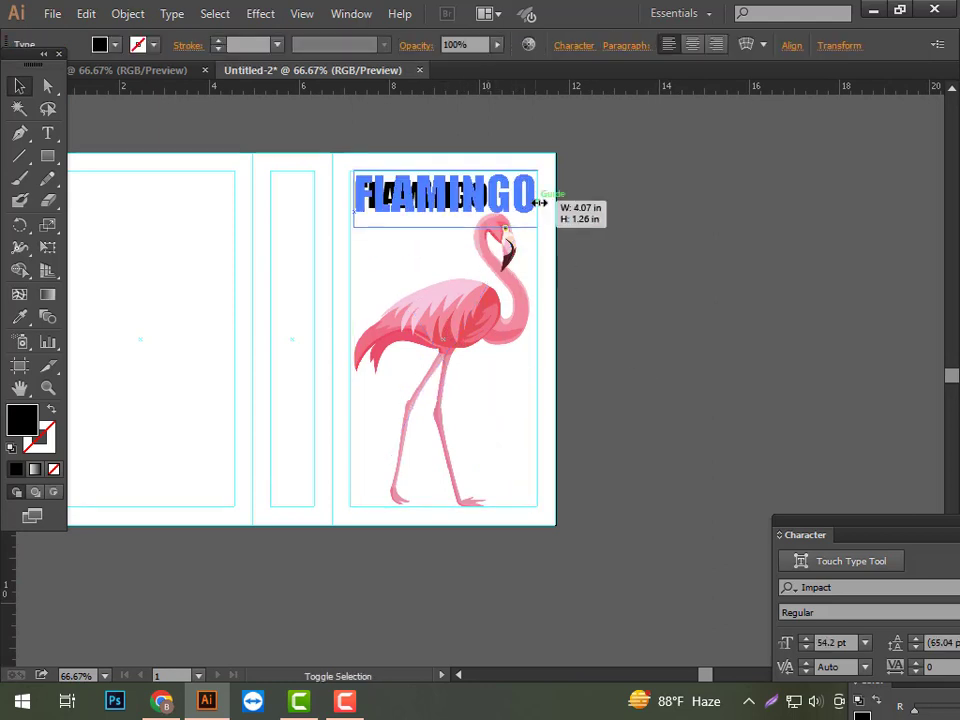
pyautogui.hotkey('ctrl', 'shift', 'a')
pyautogui.keyDown('alt'); pyautogui.scroll(1, 493, 344); pyautogui.keyUp('alt')
pyautogui.moveTo(493, 344); pyautogui.dragTo(521, 324)
pyautogui.click(508, 326)
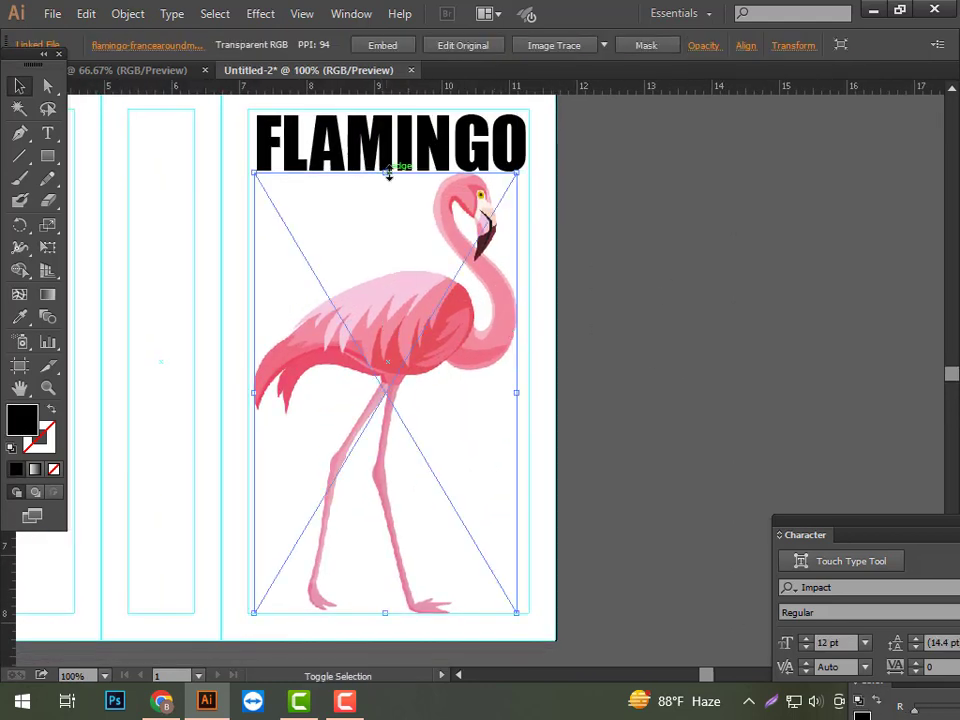
pyautogui.moveTo(389, 172); pyautogui.dragTo(390, 186)
pyautogui.moveTo(426, 336); pyautogui.dragTo(432, 336)
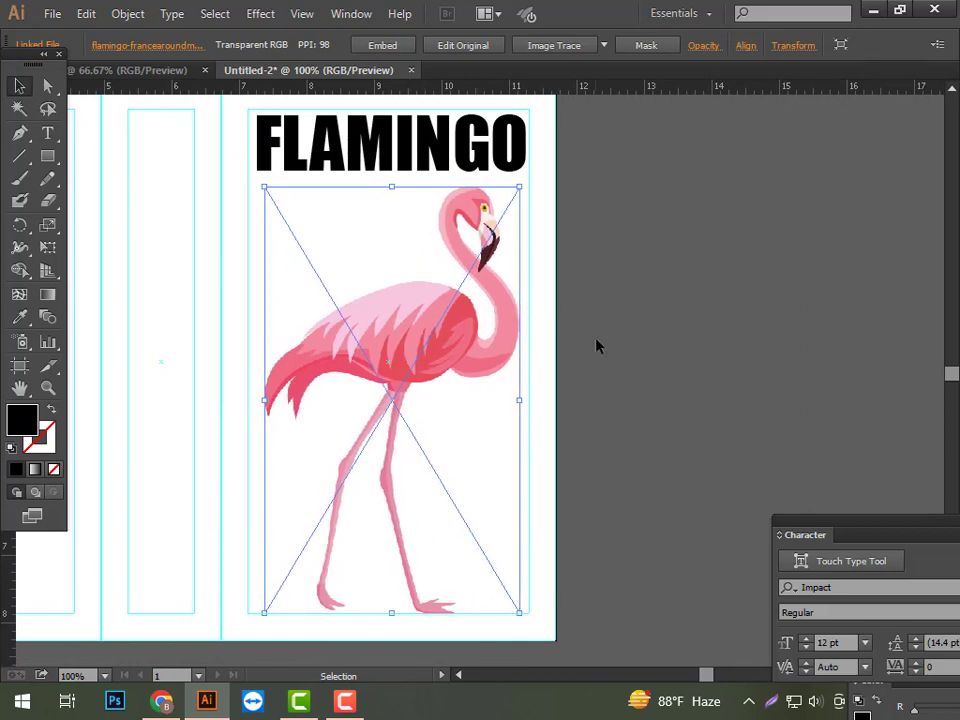
# Zoom out and pan across to inspect the book mockup's cover text
pyautogui.hotkey('ctrl', 'shift', 'a')
pyautogui.hotkey('ctrl', '-')
pyautogui.moveTo(255, 297); pyautogui.dragTo(524, 315)
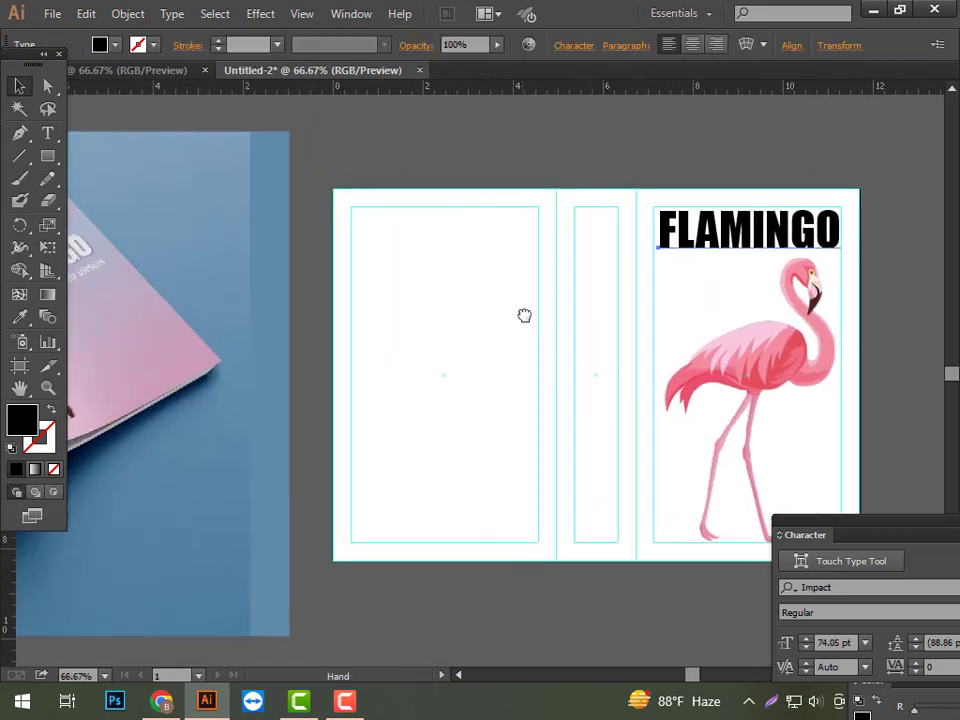
pyautogui.moveTo(613, 315); pyautogui.dragTo(771, 317)
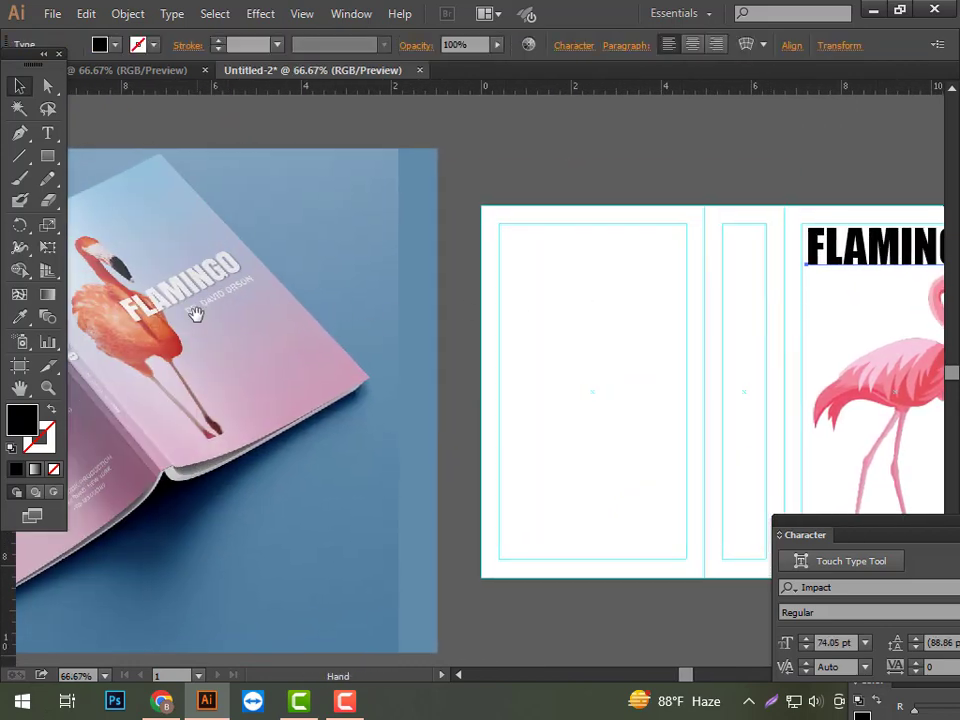
pyautogui.click(141, 265)
pyautogui.click(141, 265)
# Add an author-name line and set it in Roboto Medium, enlarged
pyautogui.click(310, 417)
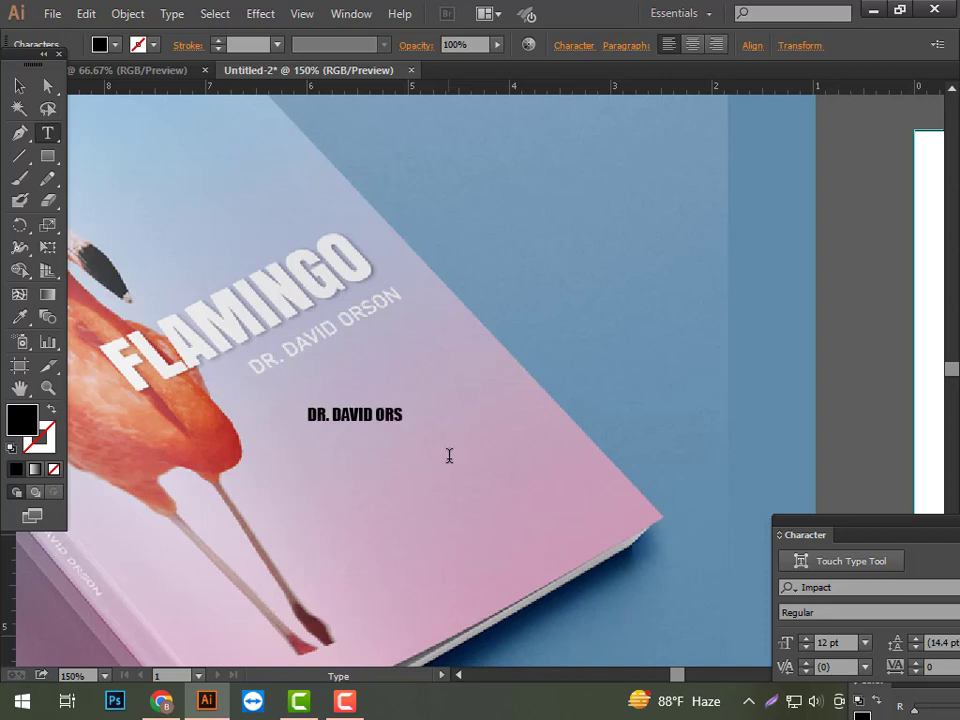
pyautogui.click(19, 86)
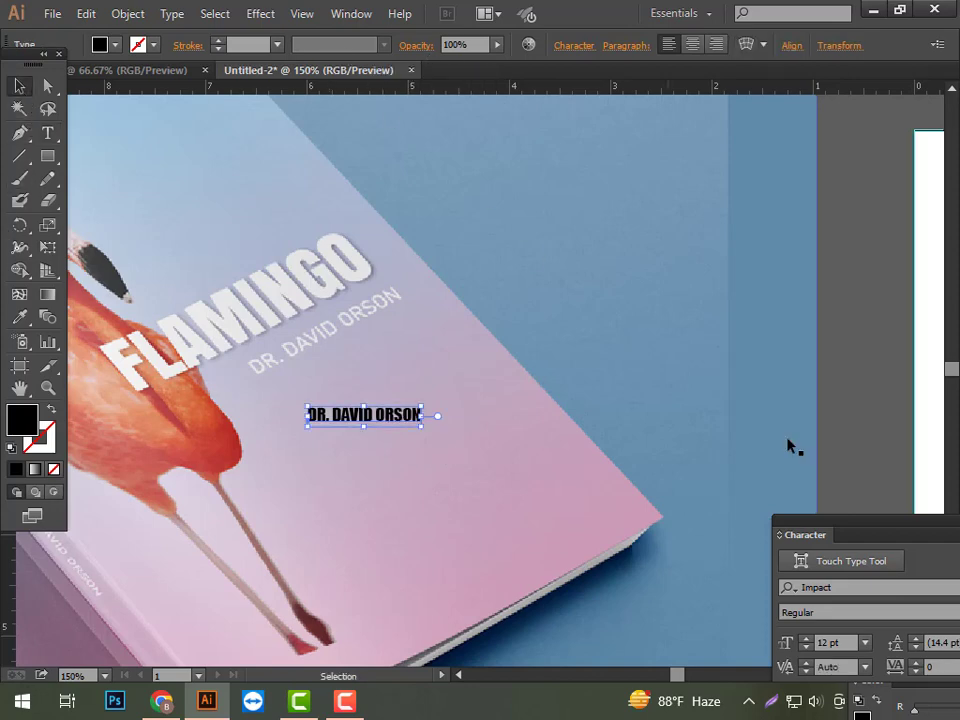
pyautogui.moveTo(930, 520)
pyautogui.mouseDown()
pyautogui.moveTo(763, 285)
pyautogui.moveTo(770, 192)
pyautogui.mouseUp()
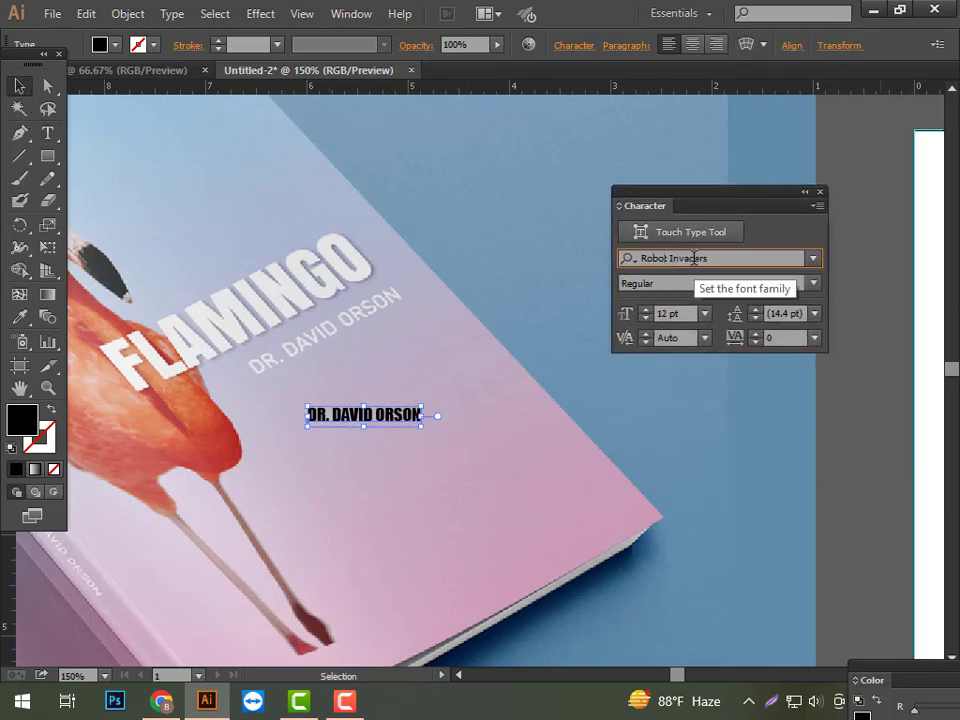
pyautogui.write('Roboto')
pyautogui.press('Return')
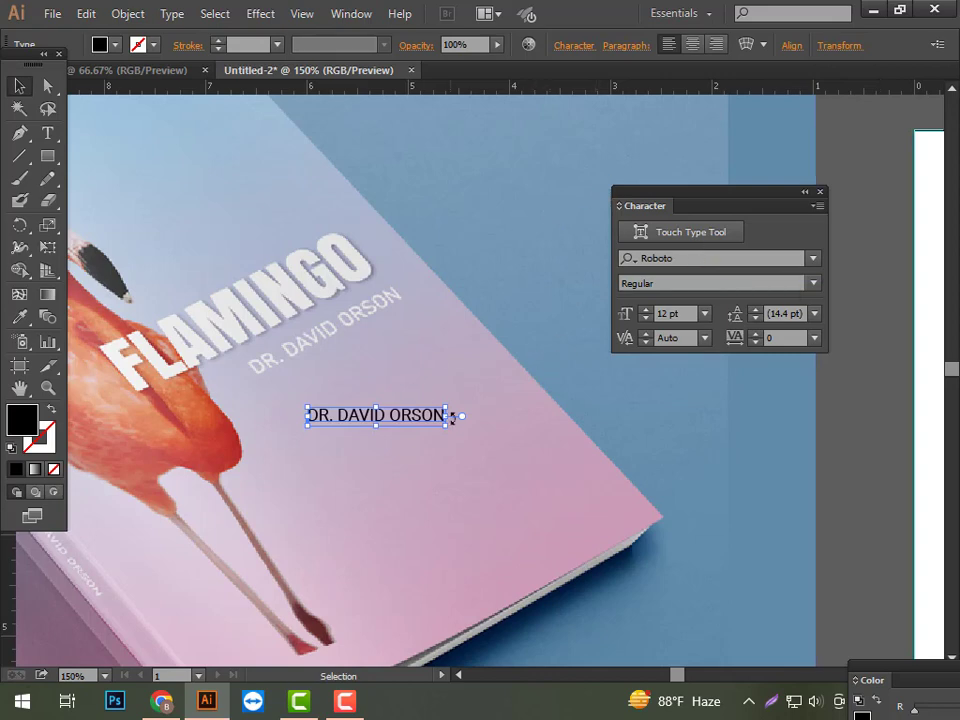
pyautogui.click(814, 284)
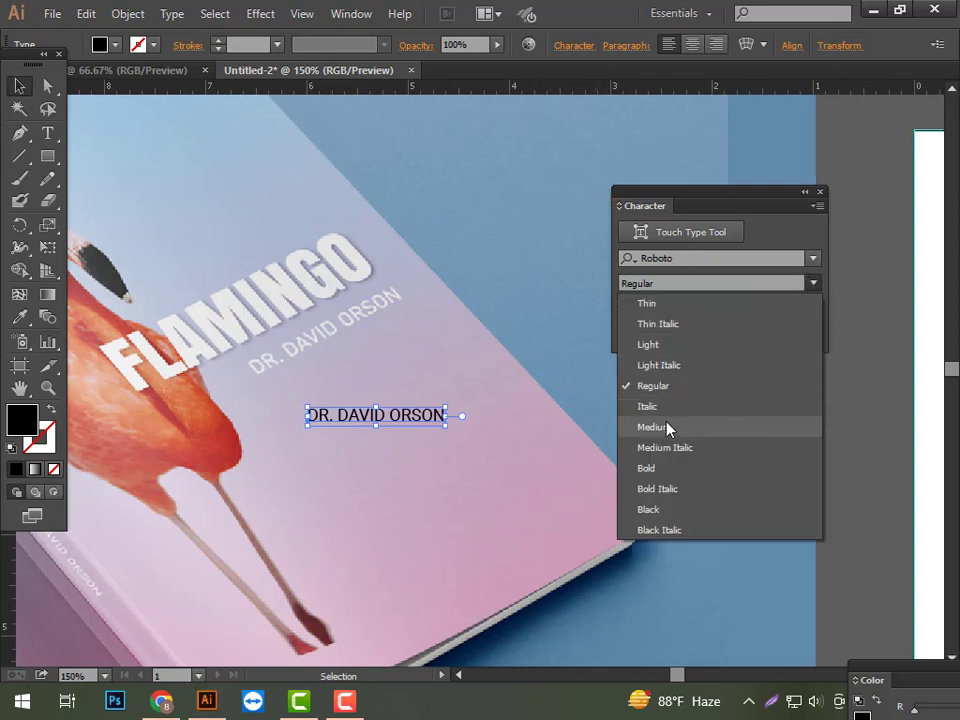
pyautogui.click(666, 427)
pyautogui.moveTo(514, 418); pyautogui.dragTo(536, 400)
# Move the author name under the FLAMINGO title
pyautogui.hotkey('ctrl', '-')
pyautogui.hotkey('ctrl', '-')
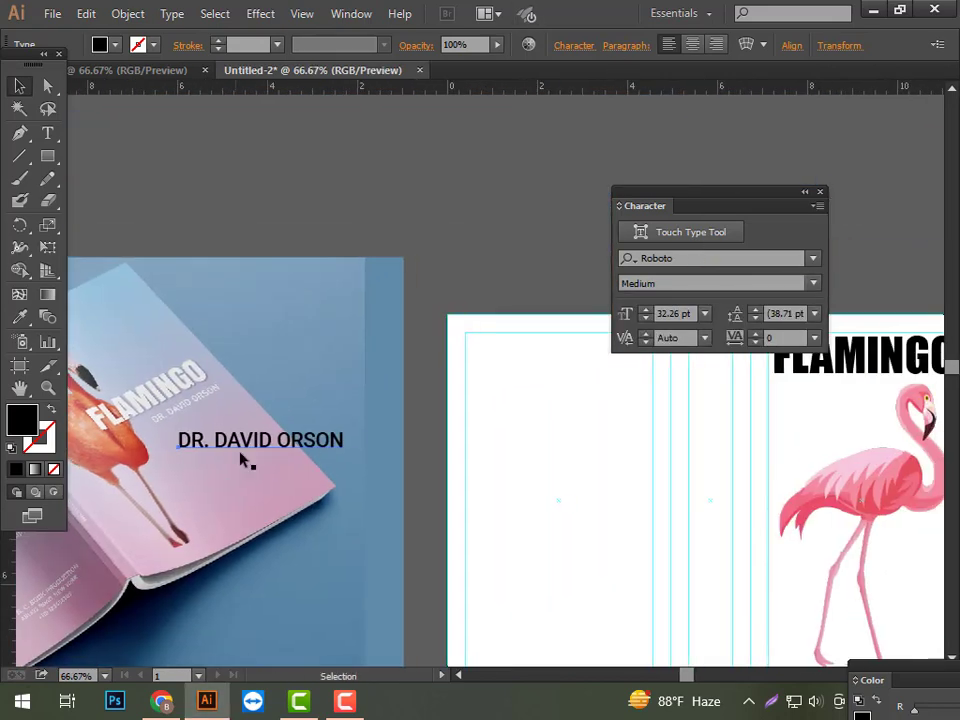
pyautogui.moveTo(250, 382); pyautogui.dragTo(868, 418)
pyautogui.moveTo(759, 407); pyautogui.dragTo(359, 421)
pyautogui.hotkey('ctrl', '+')
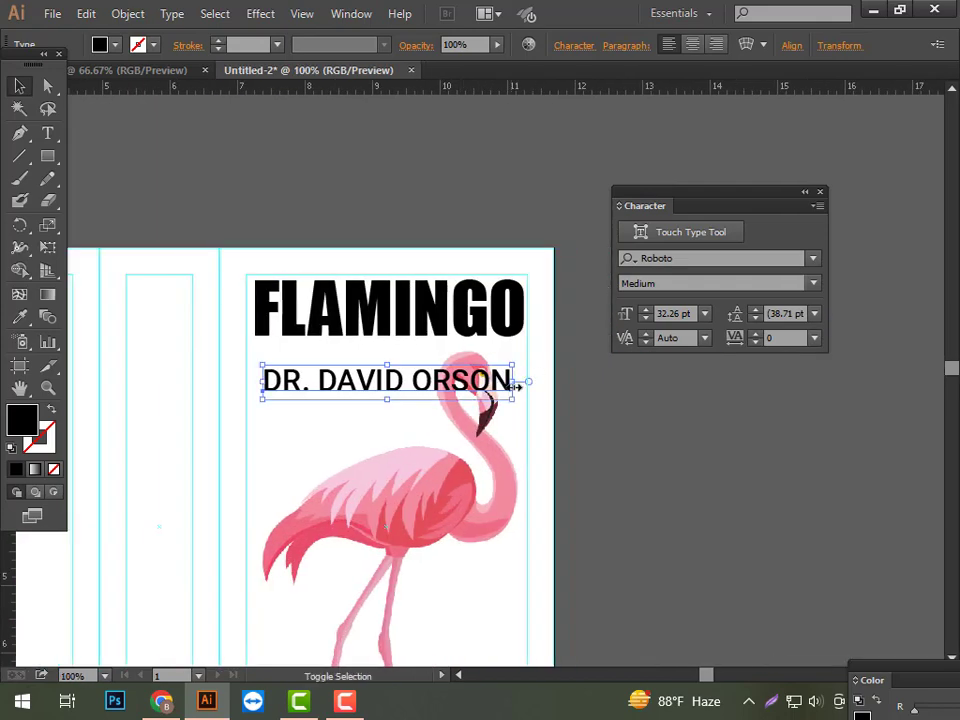
pyautogui.scroll(-3, 514, 386)
# Flip the flamingo image horizontally to face the other way
pyautogui.click(613, 399)
pyautogui.click(515, 390)
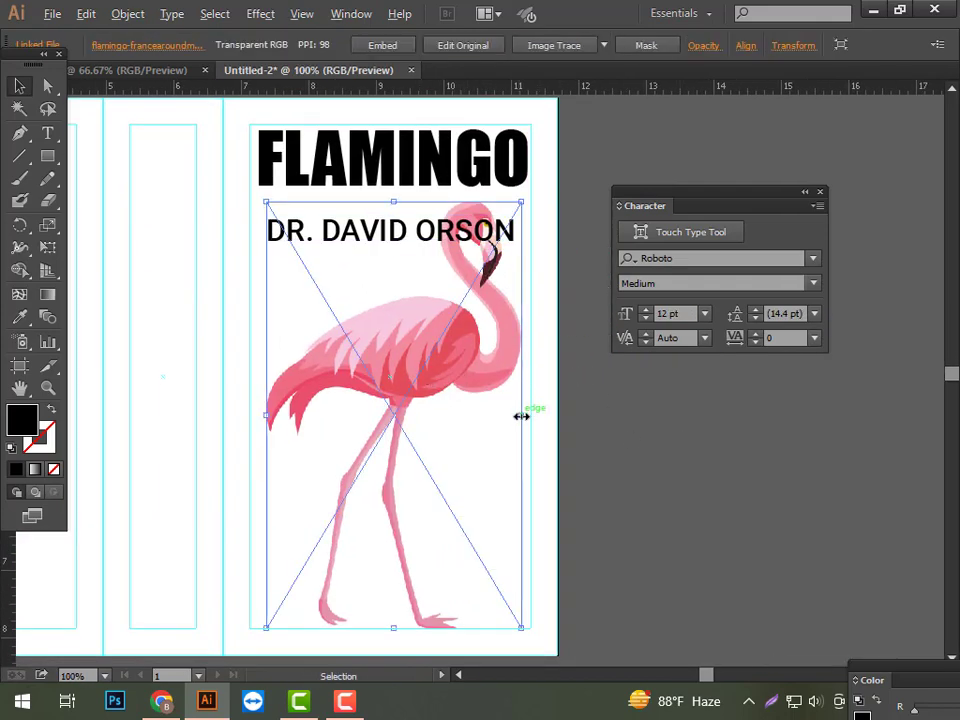
pyautogui.moveTo(521, 416); pyautogui.dragTo(265, 416)
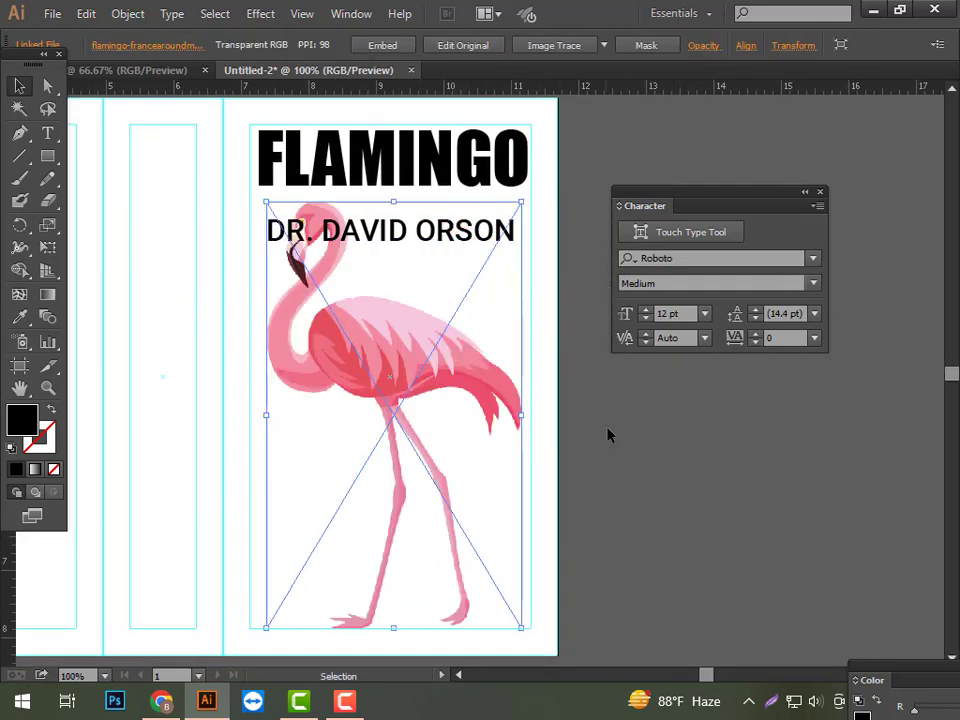
pyautogui.click(553, 402)
pyautogui.hotkey('ctrl', '+')
# Position the author name and right-align it with the FLAMINGO title
pyautogui.moveTo(392, 257); pyautogui.dragTo(392, 229)
pyautogui.moveTo(191, 232); pyautogui.dragTo(395, 230)
pyautogui.hotkey('ctrl', '-')
pyautogui.moveTo(495, 313); pyautogui.dragTo(500, 313)
pyautogui.keyDown('shift'); pyautogui.click(492, 285); pyautogui.keyUp('shift')
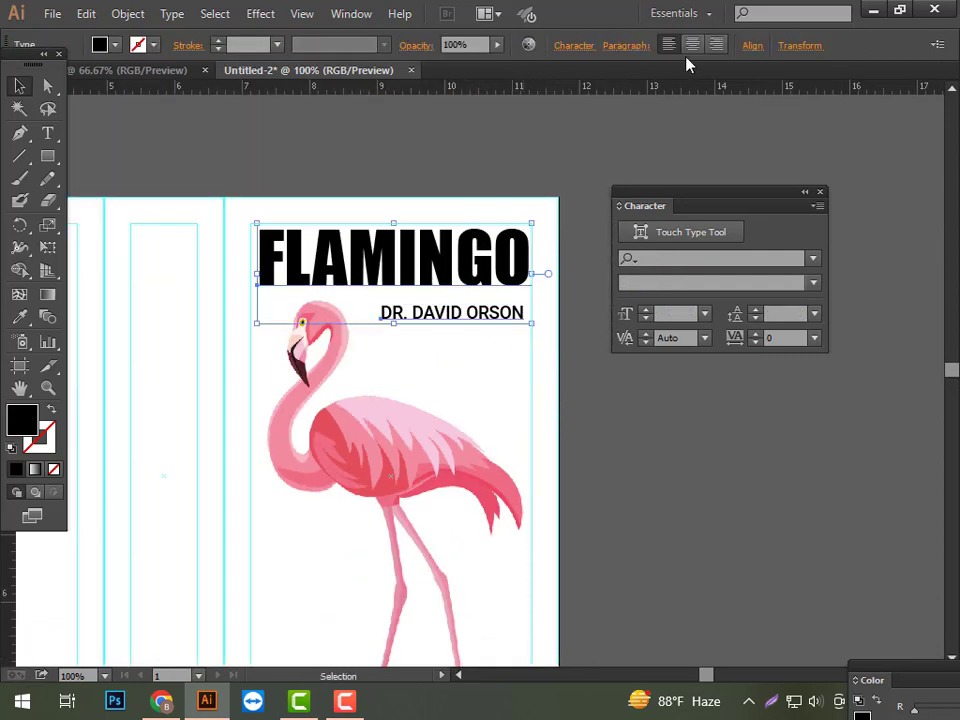
pyautogui.click(752, 45)
pyautogui.click(632, 94)
pyautogui.click(531, 407)
# Nudge the author name just under FLAMINGO and move the font panel aside
pyautogui.moveTo(531, 407); pyautogui.dragTo(463, 282)
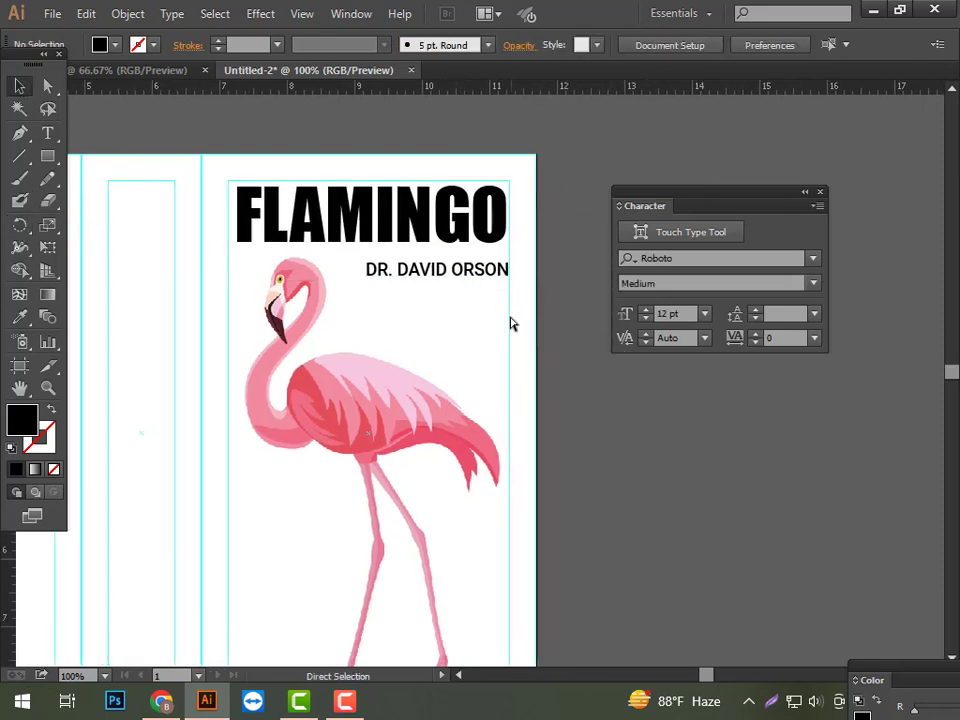
pyautogui.hotkey('ctrl', '+')
pyautogui.hotkey('ctrl', '+')
pyautogui.moveTo(429, 375); pyautogui.dragTo(429, 351)
pyautogui.hotkey('ctrl', '-')
pyautogui.hotkey('ctrl', '-')
pyautogui.hotkey('ctrl', '-')
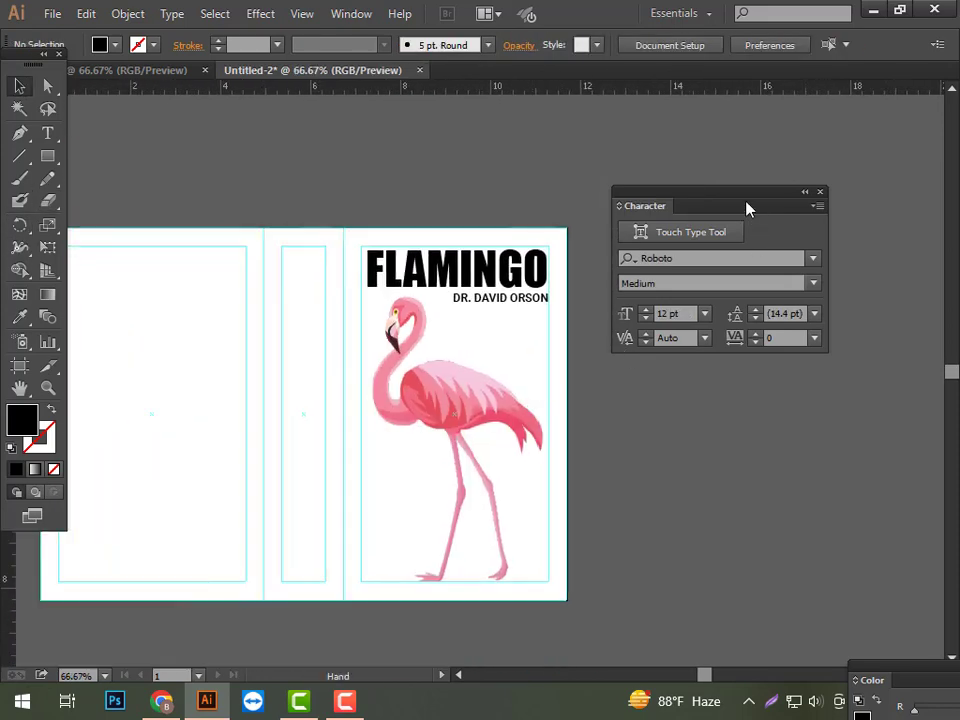
pyautogui.moveTo(748, 208); pyautogui.dragTo(869, 473)
# Pan and zoom out to show the whole cover layout beside the mockup
pyautogui.moveTo(334, 649); pyautogui.dragTo(467, 588)
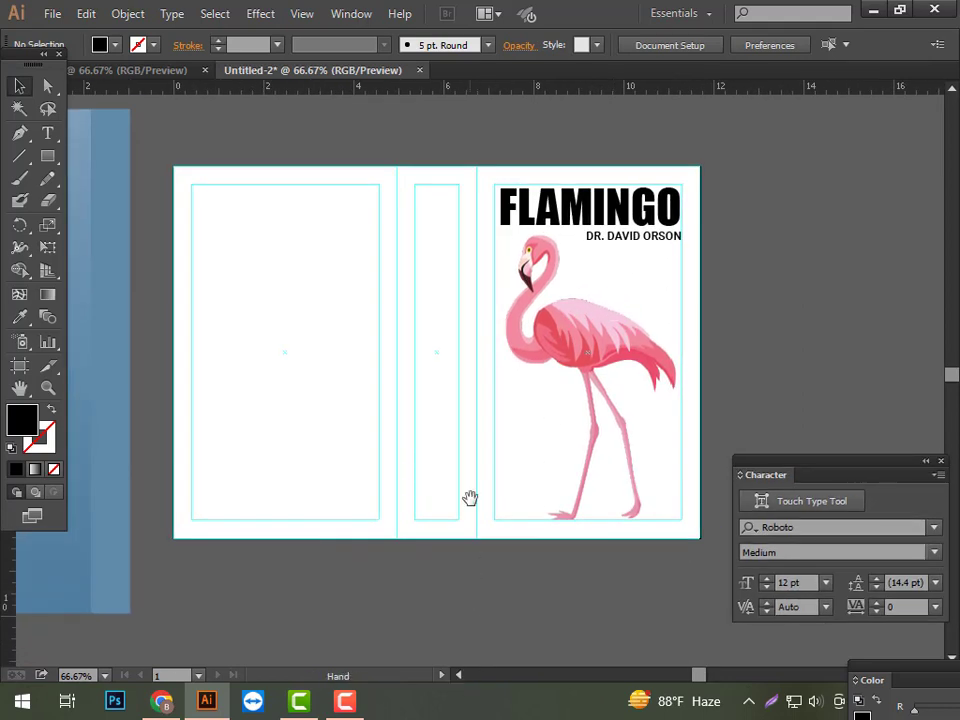
pyautogui.hscroll(-8, 470, 497)
pyautogui.hscroll(-2, 313, 386)
pyautogui.hscroll(-2, 169, 259)
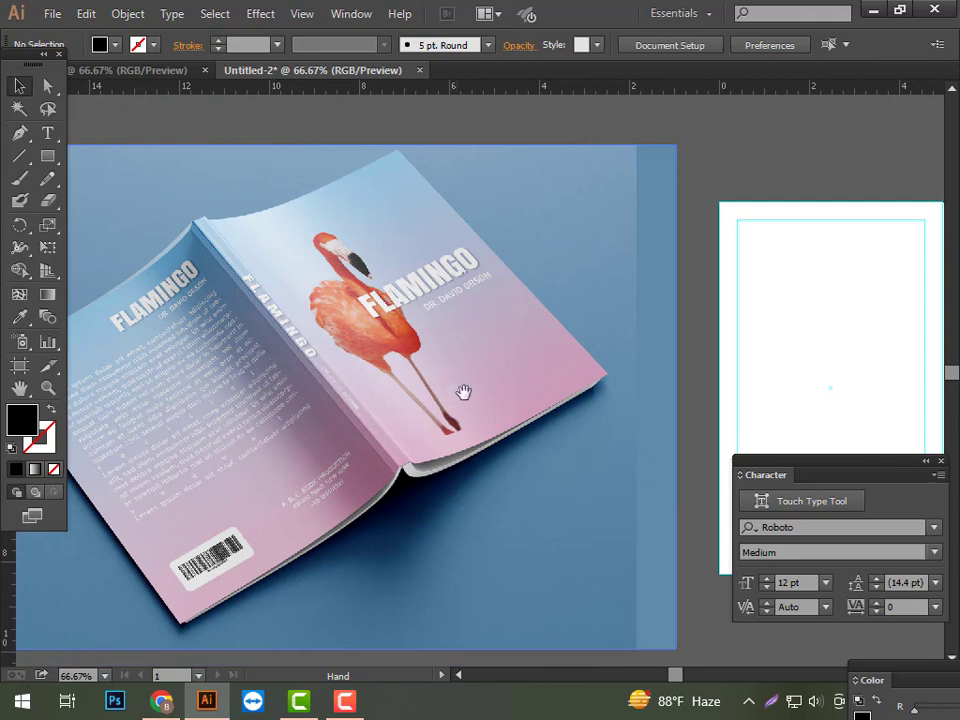
pyautogui.keyDown('alt'); pyautogui.click(576, 381); pyautogui.keyUp('alt')
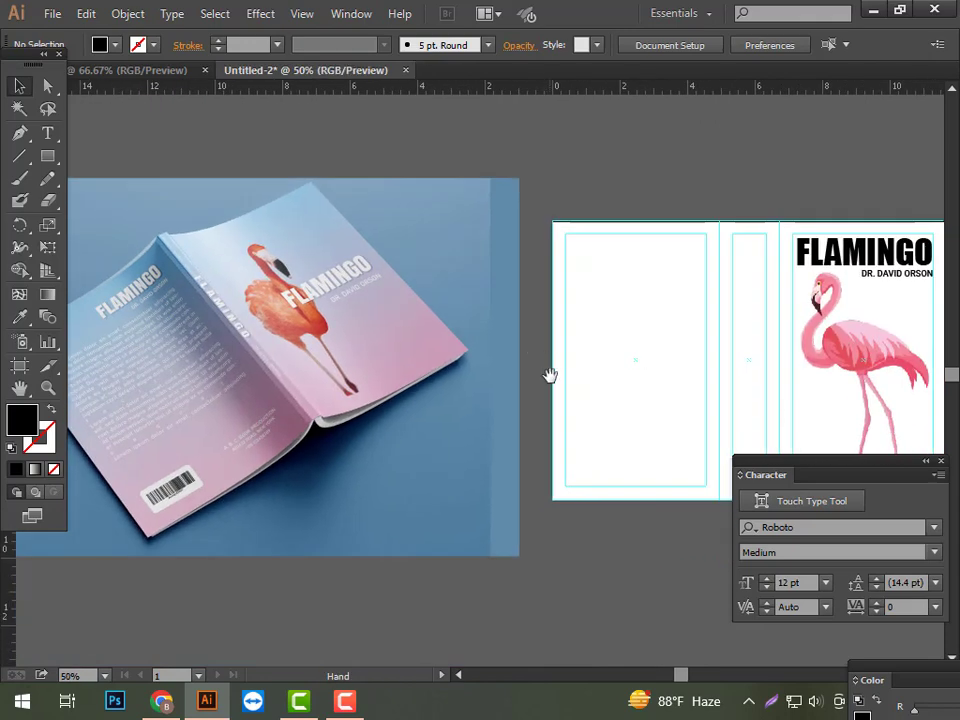
pyautogui.hscroll(4, 557, 376)
pyautogui.scroll(-2, 525, 354)
pyautogui.hscroll(1, 516, 306)
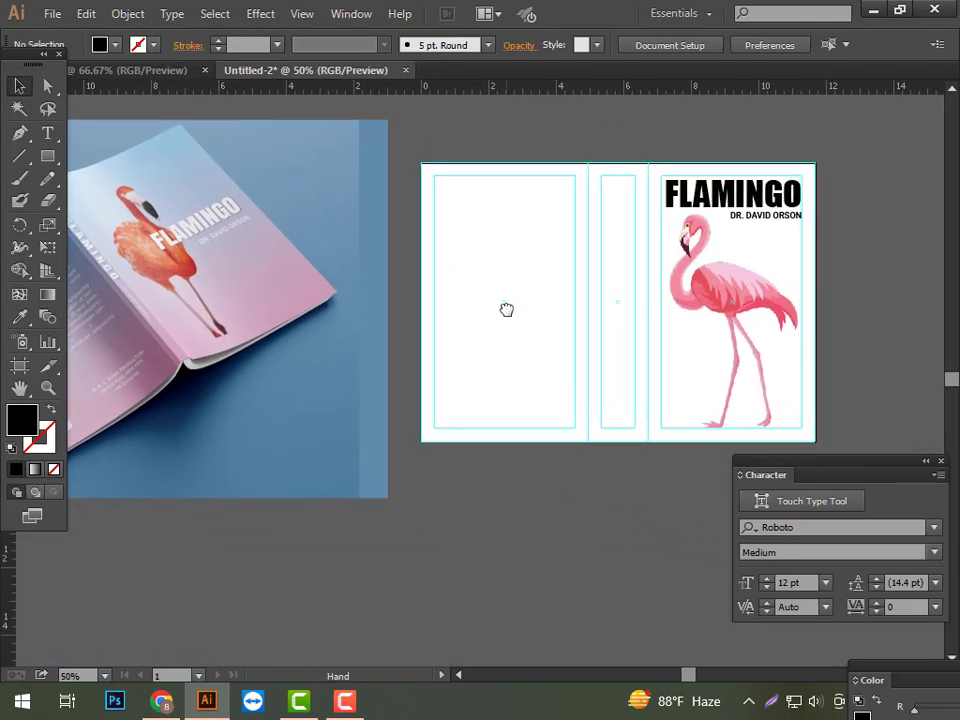
# In Chrome, replace the search with 'PINK COLOR' and run it
pyautogui.click(160, 701)
pyautogui.tripleClick(328, 92)
pyautogui.write('ou')
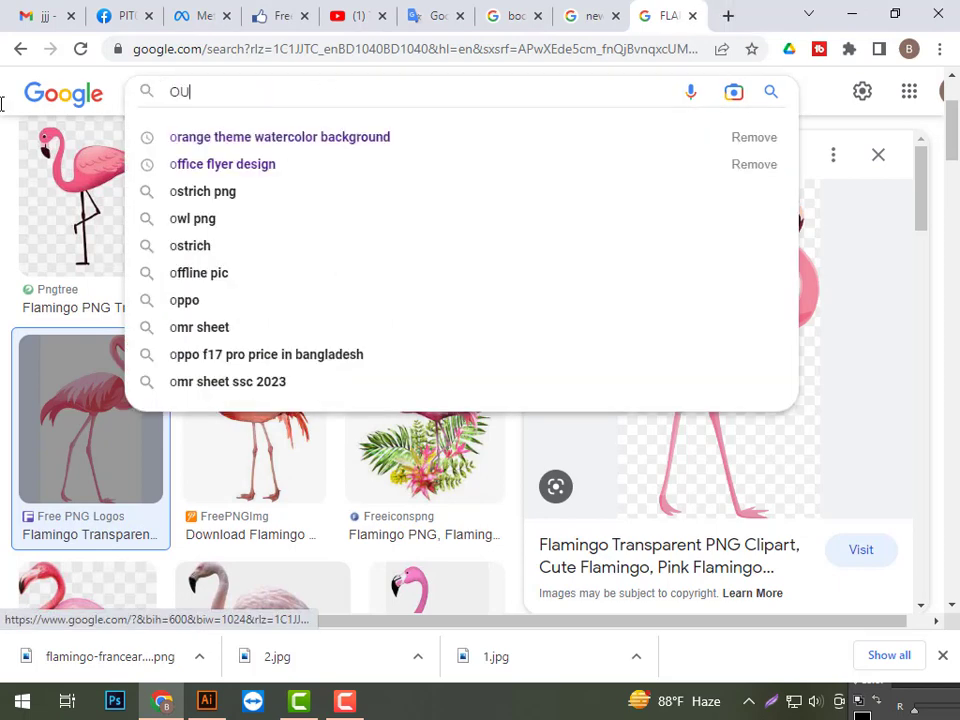
pyautogui.press('BackSpace')
pyautogui.write('PINK COLOR')
pyautogui.press('Return')
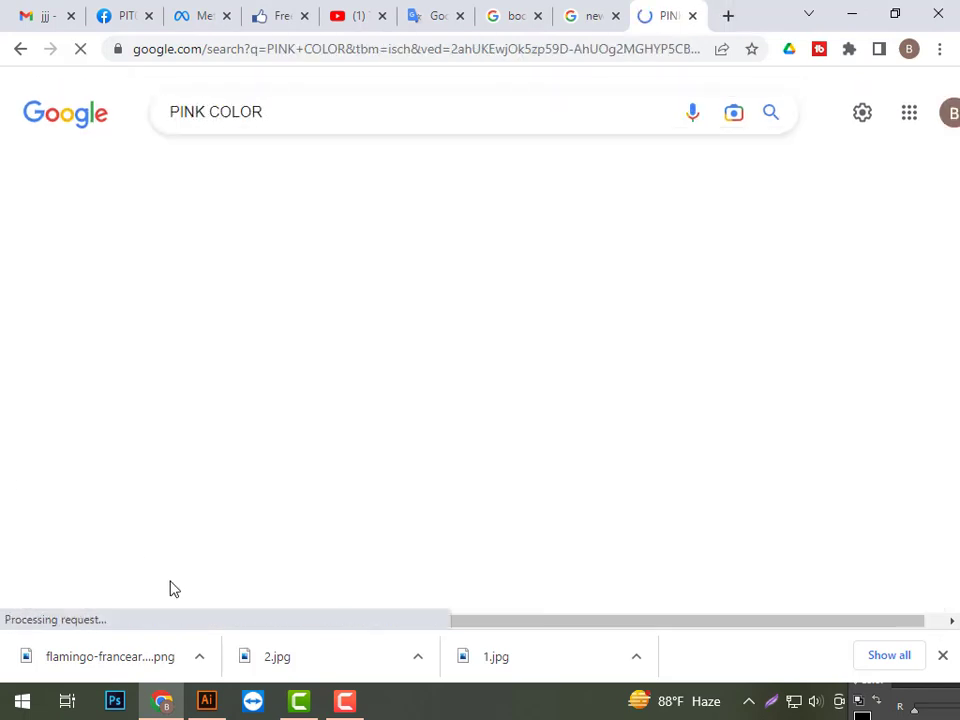
# Snip the row of pink colour results and paste it below the artboard in Illustrator
pyautogui.press('super+shift+s')
pyautogui.moveTo(22, 276); pyautogui.dragTo(765, 442)
pyautogui.click(207, 701)
pyautogui.hotkey('ctrl', 'v')
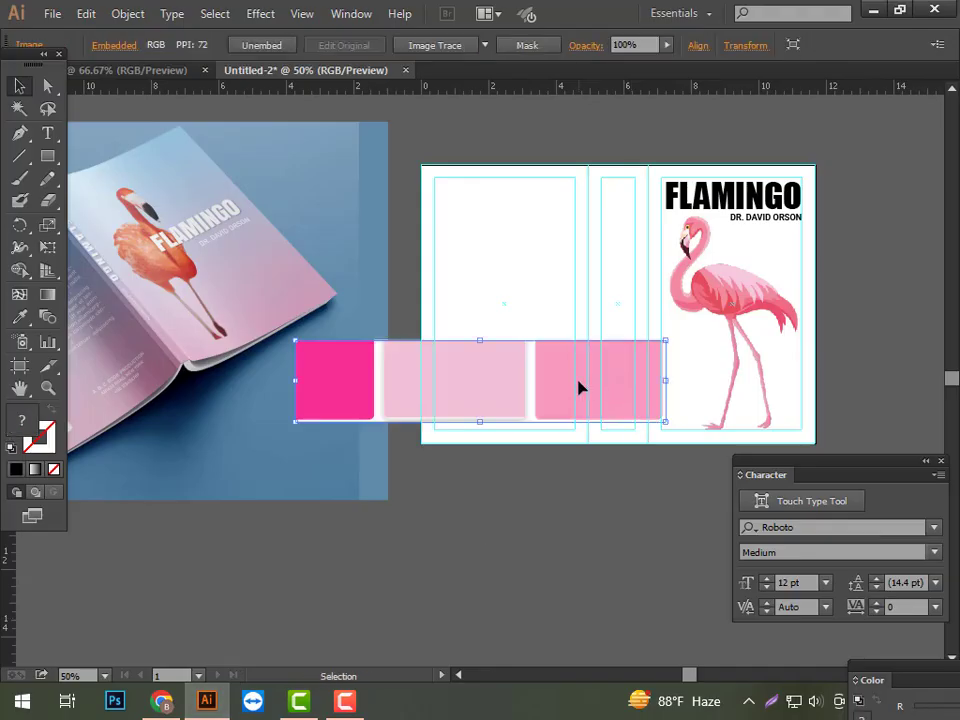
pyautogui.moveTo(579, 388); pyautogui.dragTo(596, 530)
pyautogui.click(545, 443)
# Change the search to 'BLUE COLOR' and run it
pyautogui.click(160, 701)
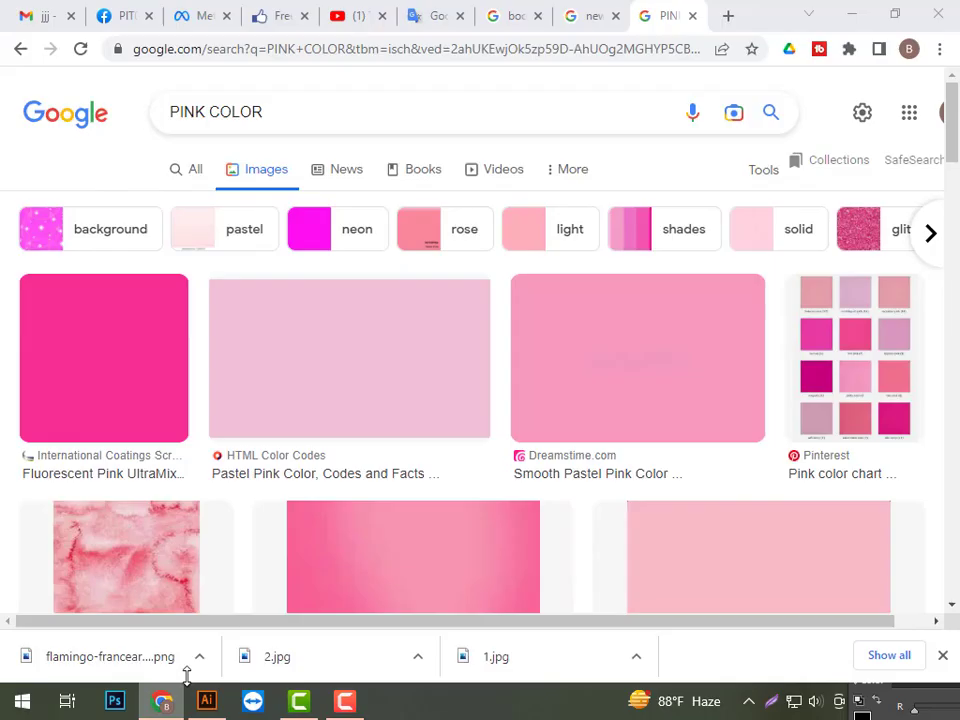
pyautogui.doubleClick(188, 112)
pyautogui.write('BLUE')
pyautogui.press('Return')
pyautogui.scroll(-4, 394, 287)
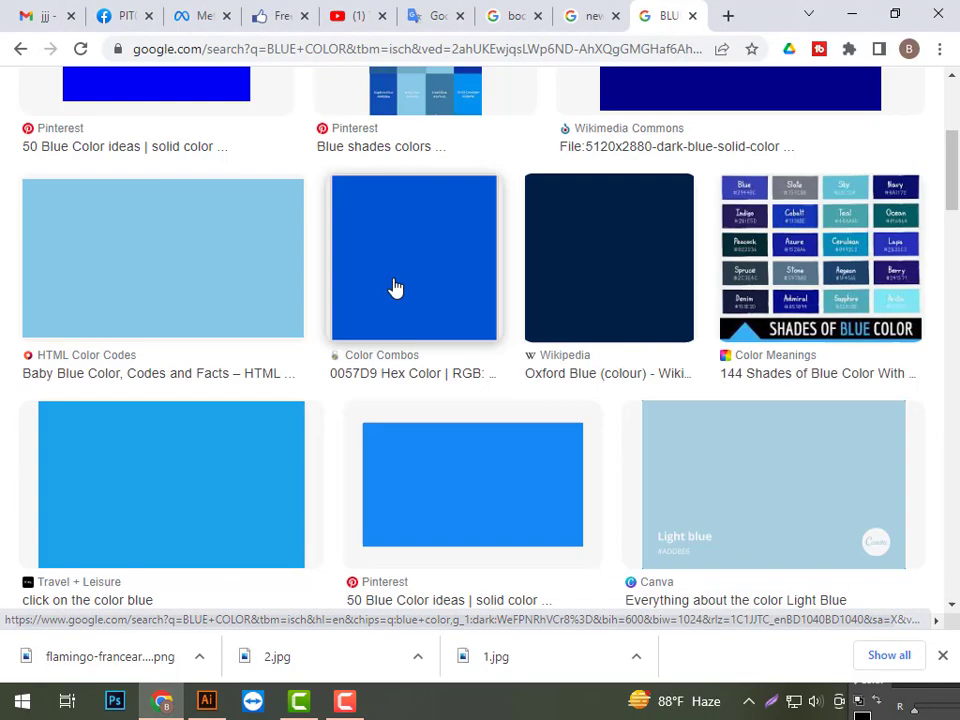
# Snip the blue colour results, paste into Illustrator, and move both swatch rows below the artboard
pyautogui.press('super+shift+s')
pyautogui.moveTo(36, 354); pyautogui.dragTo(904, 482)
pyautogui.click(207, 701)
pyautogui.hotkey('ctrl', 'v')
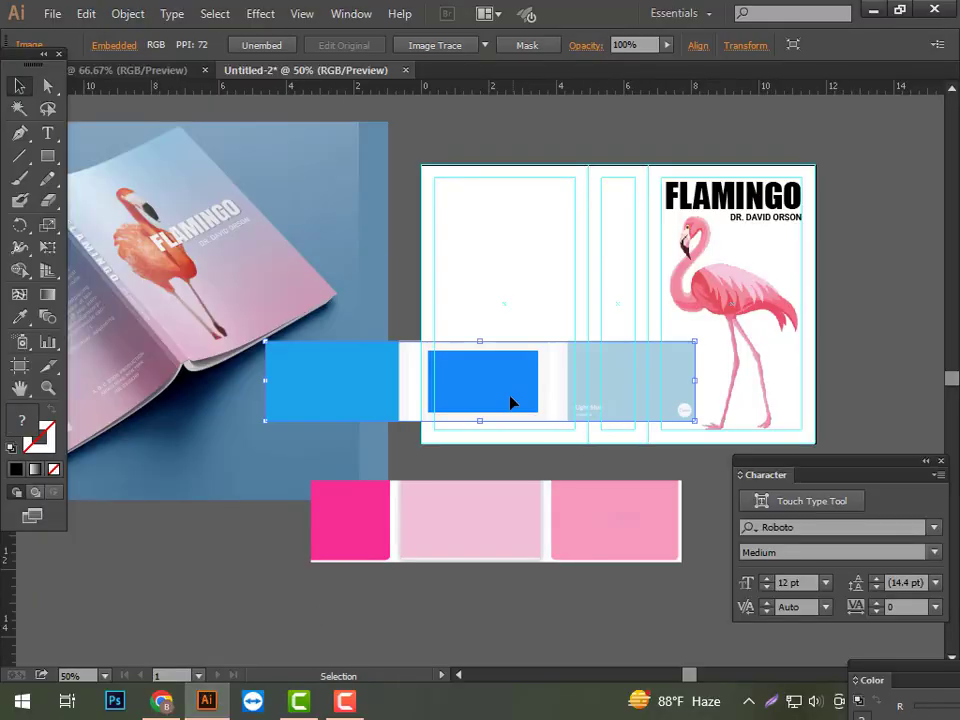
pyautogui.moveTo(510, 399); pyautogui.dragTo(568, 461)
pyautogui.keyDown('shift'); pyautogui.click(470, 520); pyautogui.keyUp('shift')
pyautogui.moveTo(470, 520); pyautogui.dragTo(490, 576)
pyautogui.hotkey('ctrl', '-')
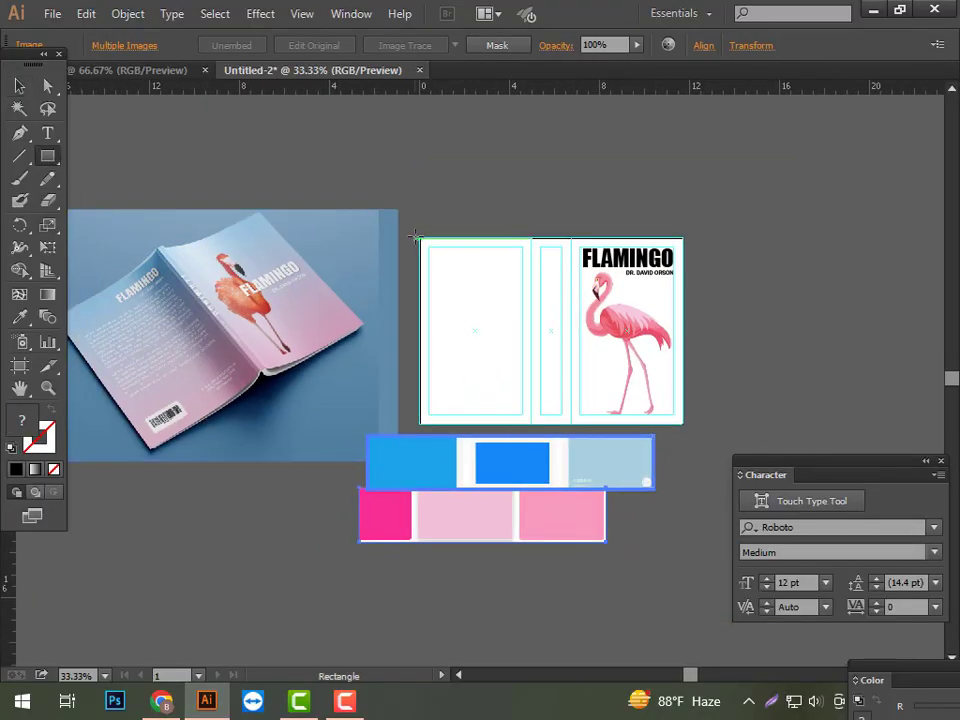
# Draw a rectangle over the whole cover layout and trim its left edge to the artboard
pyautogui.moveTo(416, 236); pyautogui.dragTo(682, 422)
pyautogui.hotkey('ctrl', '+')
pyautogui.press('v')
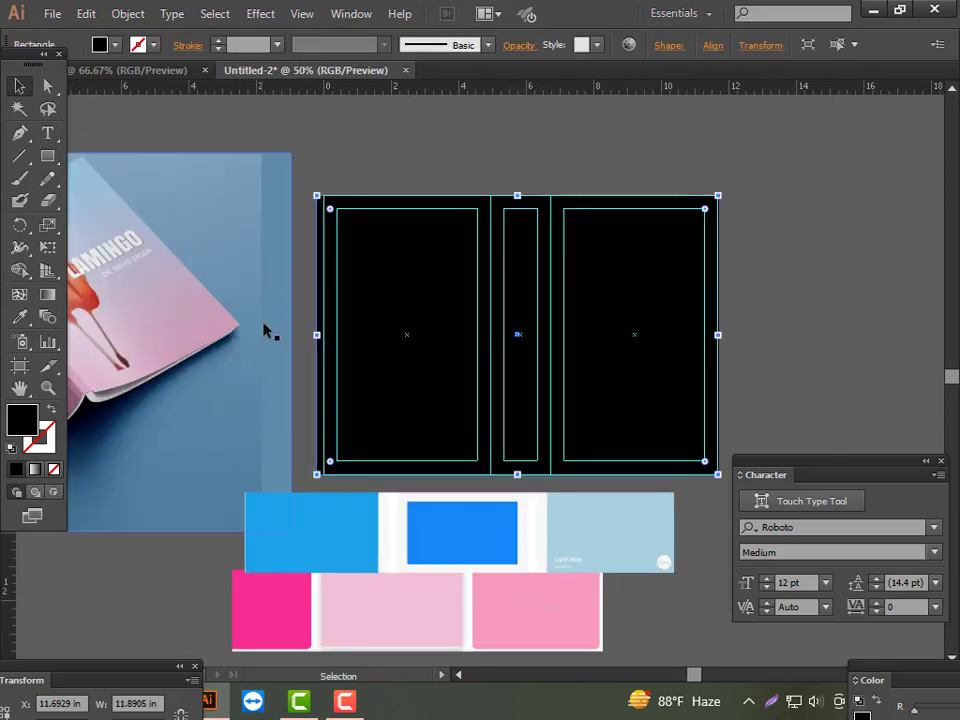
pyautogui.moveTo(316, 334); pyautogui.dragTo(324, 334)
pyautogui.hotkey('ctrl', '-')
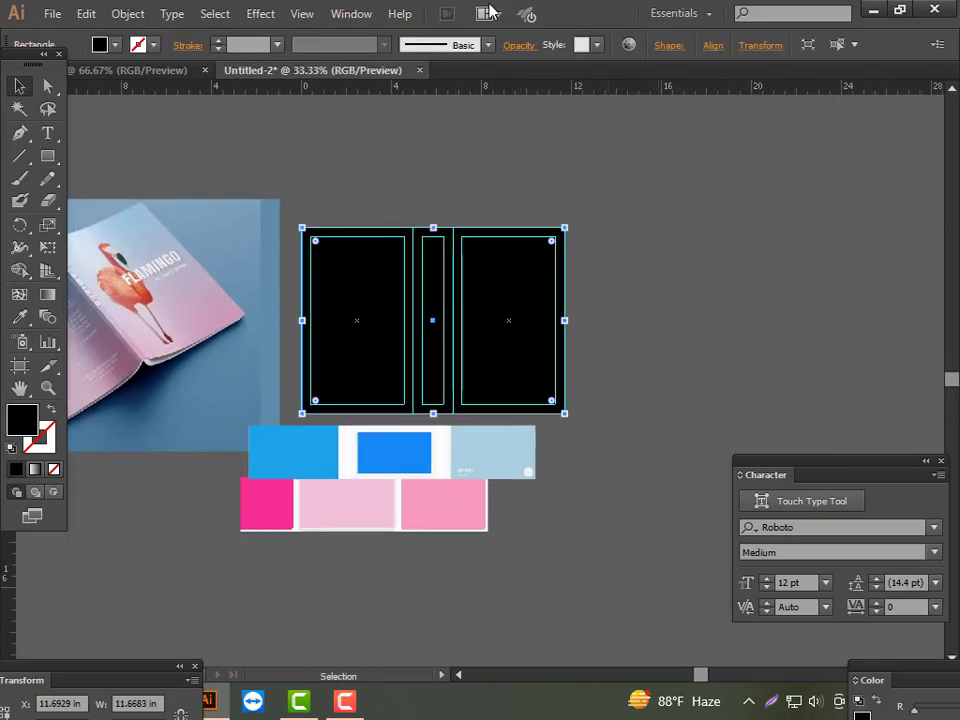
# Fill the rectangle with a linear gradient from the Gradient panel
pyautogui.click(351, 13)
pyautogui.click(429, 399)
pyautogui.moveTo(949, 409); pyautogui.dragTo(829, 155)
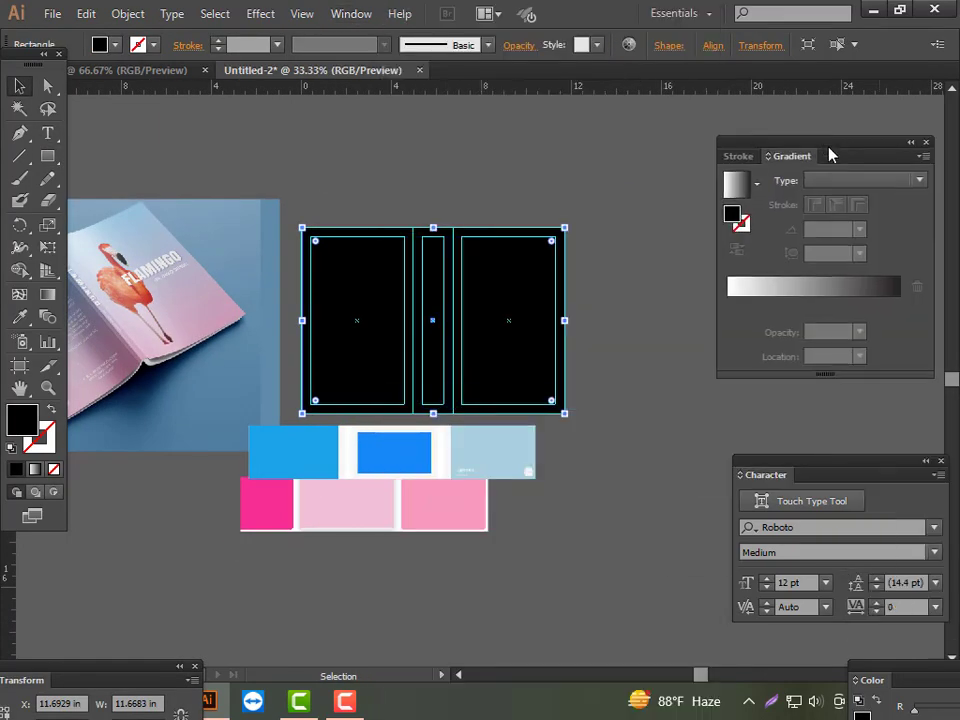
pyautogui.click(736, 184)
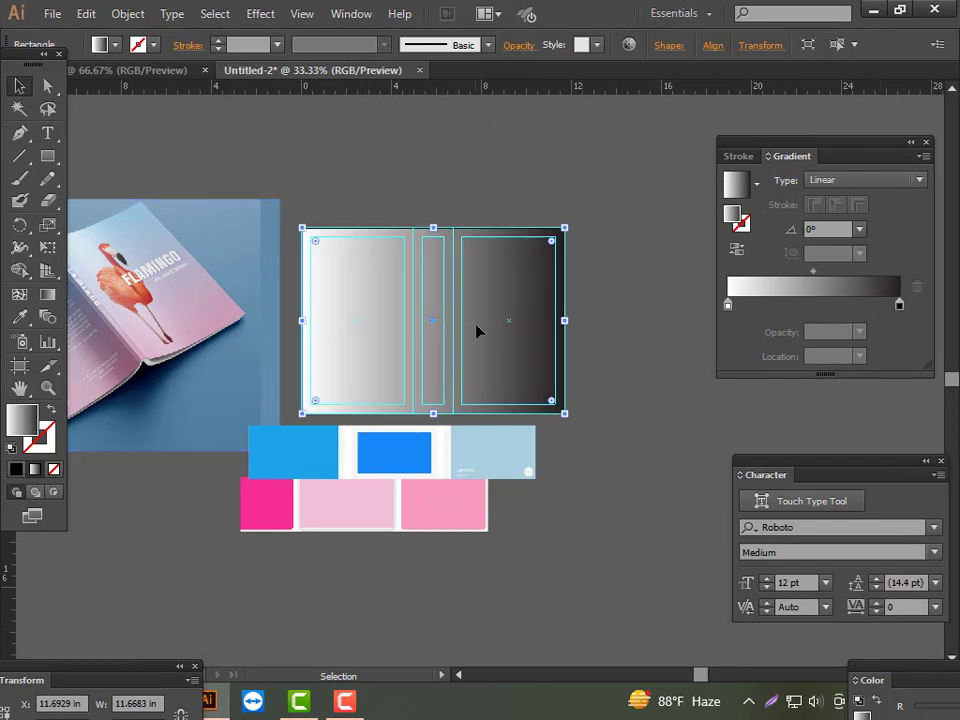
pyautogui.click(900, 305)
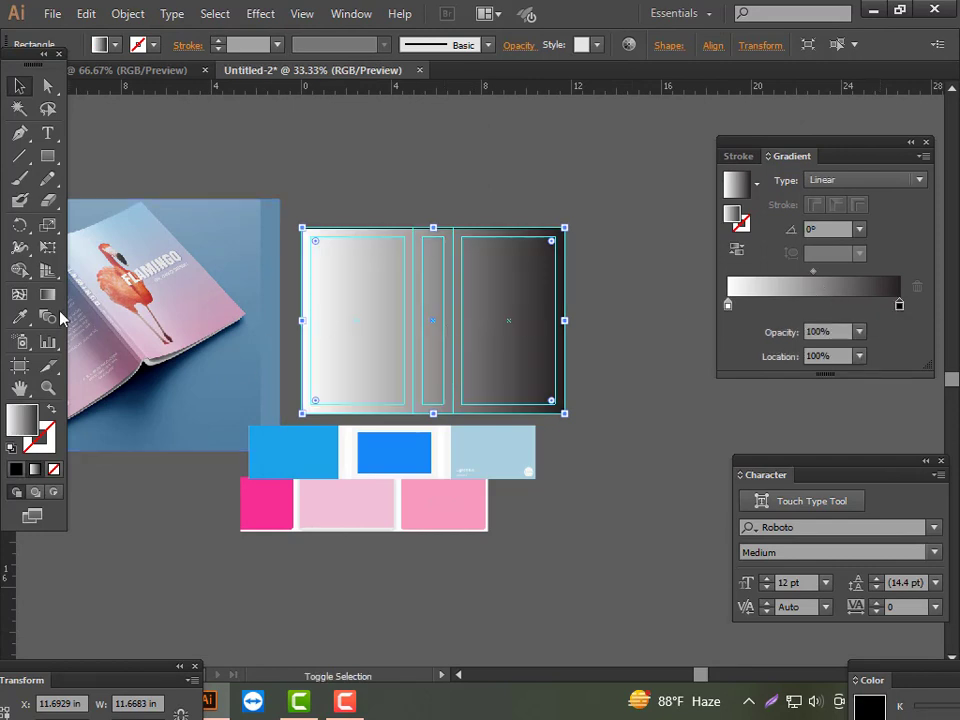
pyautogui.click(19, 317)
# Sample hot pink for the black gradient stop and bright blue for the white stop
pyautogui.click(272, 508)
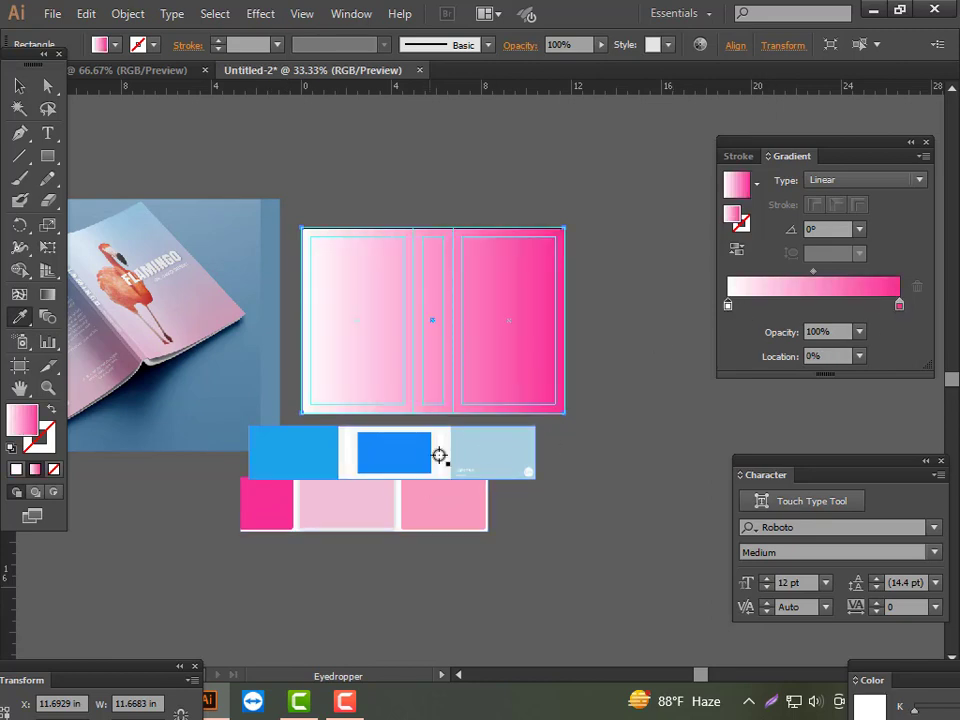
pyautogui.click(487, 451)
pyautogui.click(278, 458)
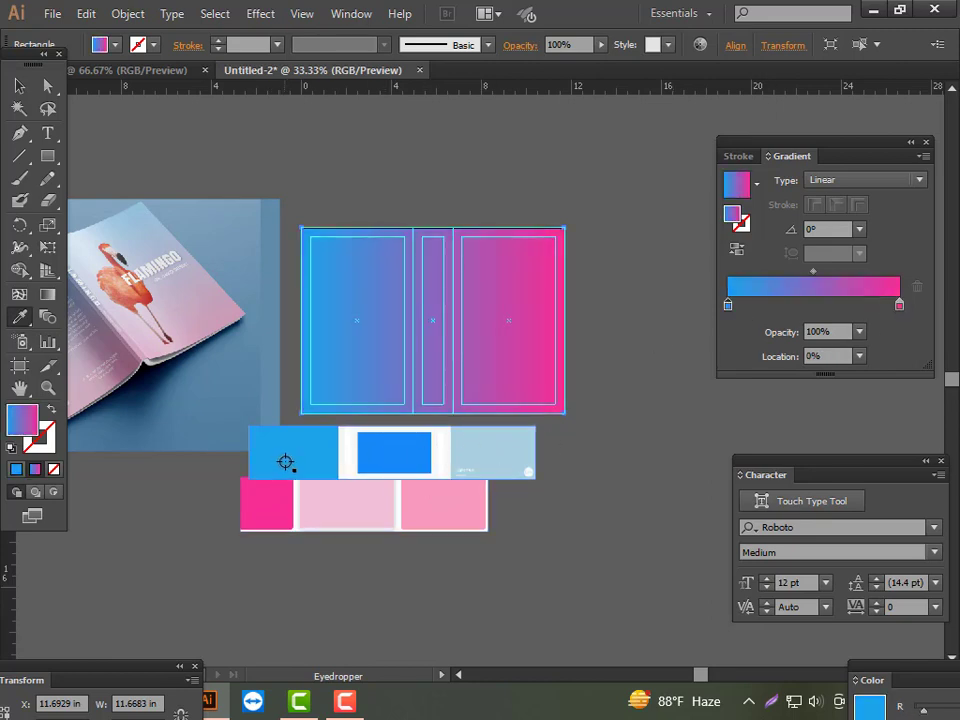
# Move the swatch images lower and drag the gradient to run vertically top-to-bottom
pyautogui.click(22, 88)
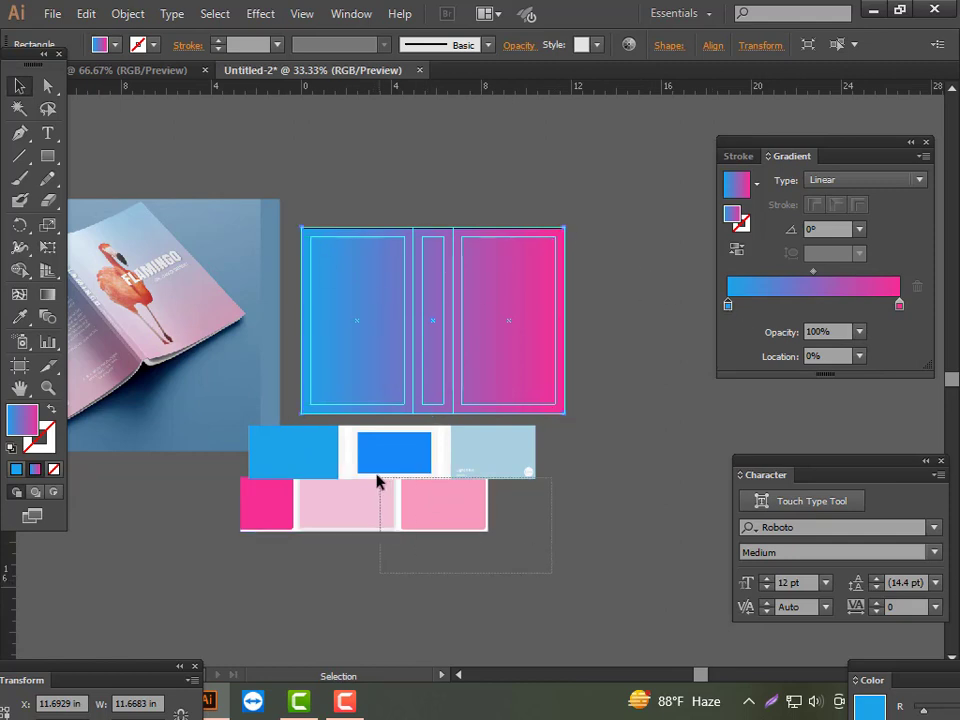
pyautogui.moveTo(378, 481); pyautogui.dragTo(394, 597)
pyautogui.click(516, 370)
pyautogui.click(47, 294)
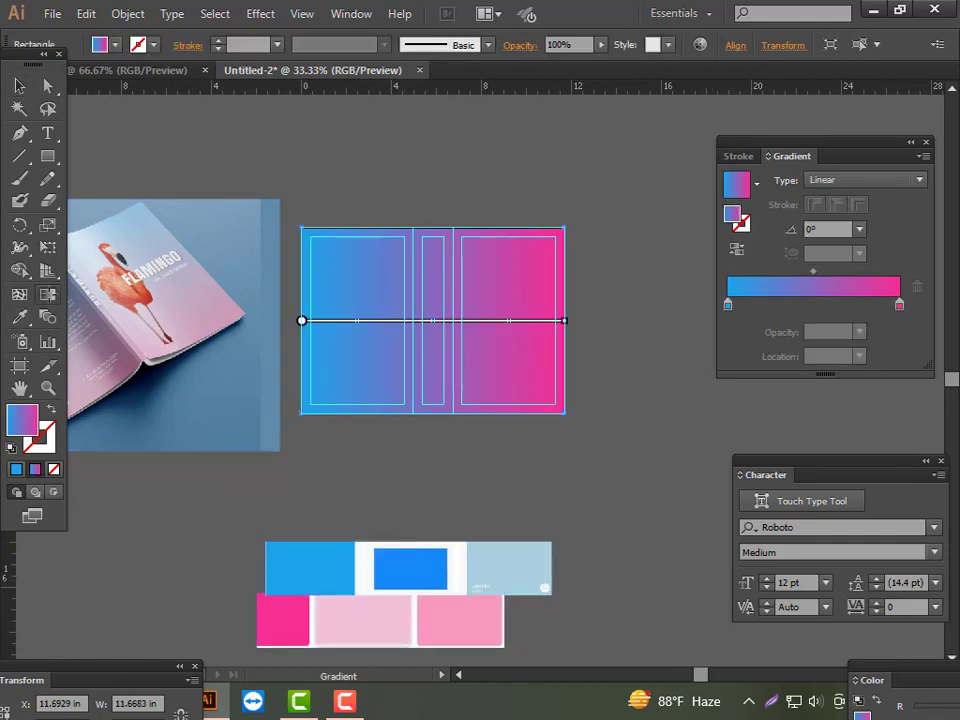
pyautogui.moveTo(422, 220)
pyautogui.mouseDown()
pyautogui.moveTo(419, 410)
pyautogui.moveTo(433, 416)
pyautogui.mouseUp()
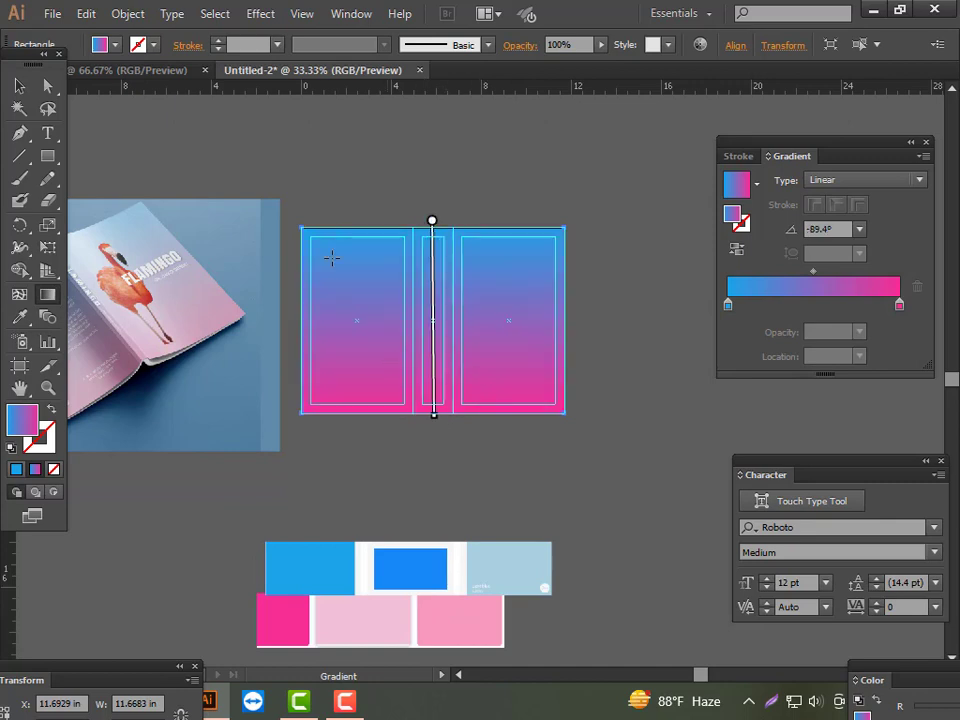
# Send the gradient rectangle to the back behind the flamingo artwork
pyautogui.press('v')
pyautogui.rightClick(525, 330)
pyautogui.moveTo(576, 594)
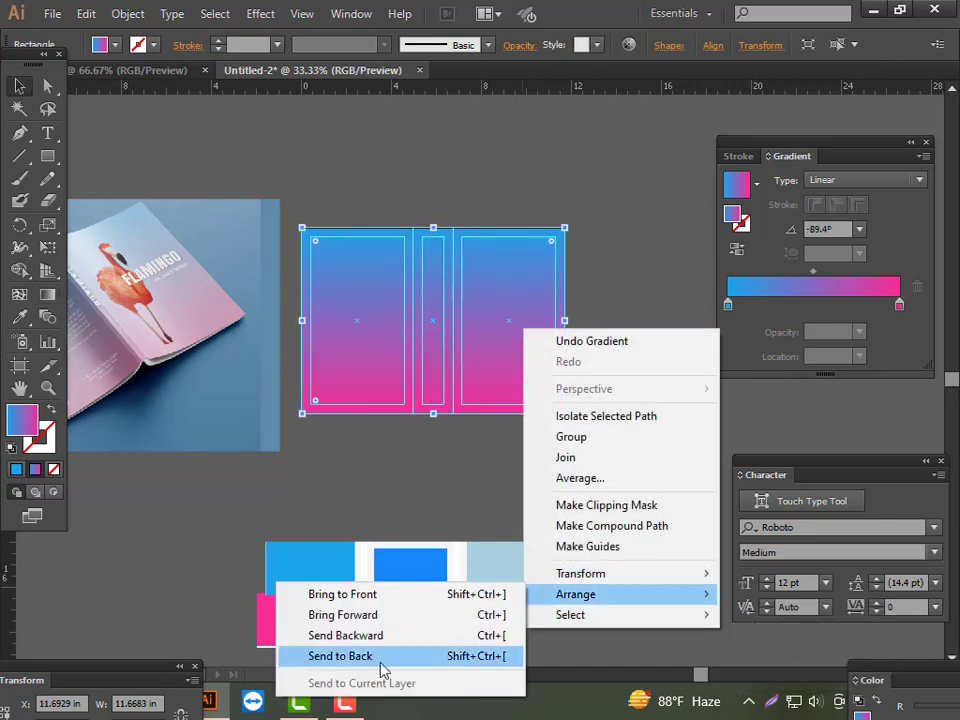
pyautogui.click(380, 662)
pyautogui.click(559, 493)
# Lower the gradient background's opacity to 28%
pyautogui.click(358, 375)
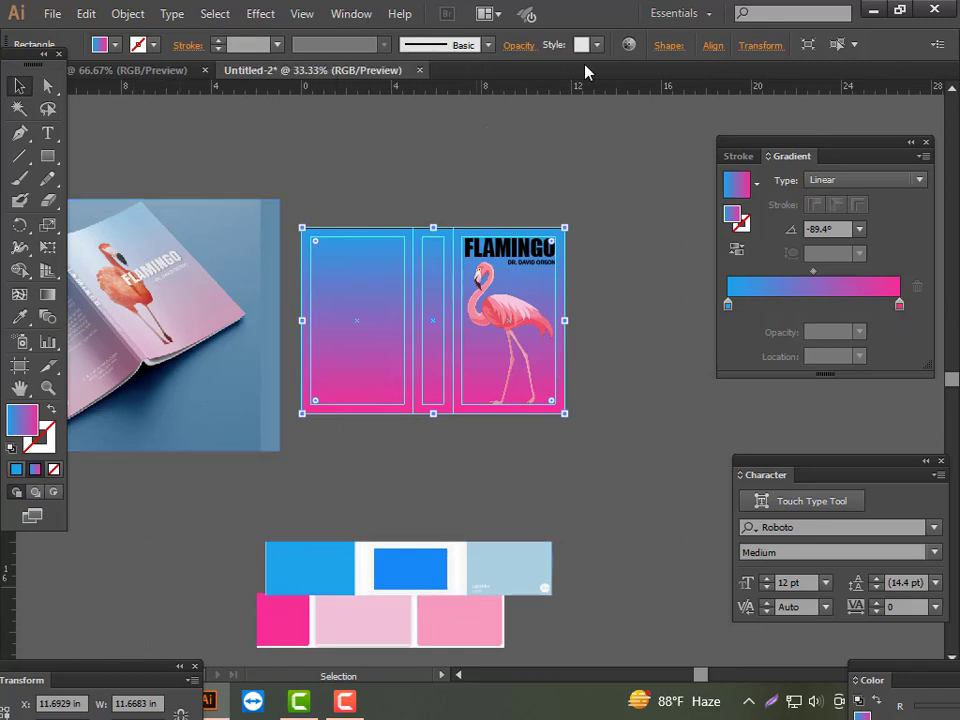
pyautogui.click(519, 46)
pyautogui.click(469, 92)
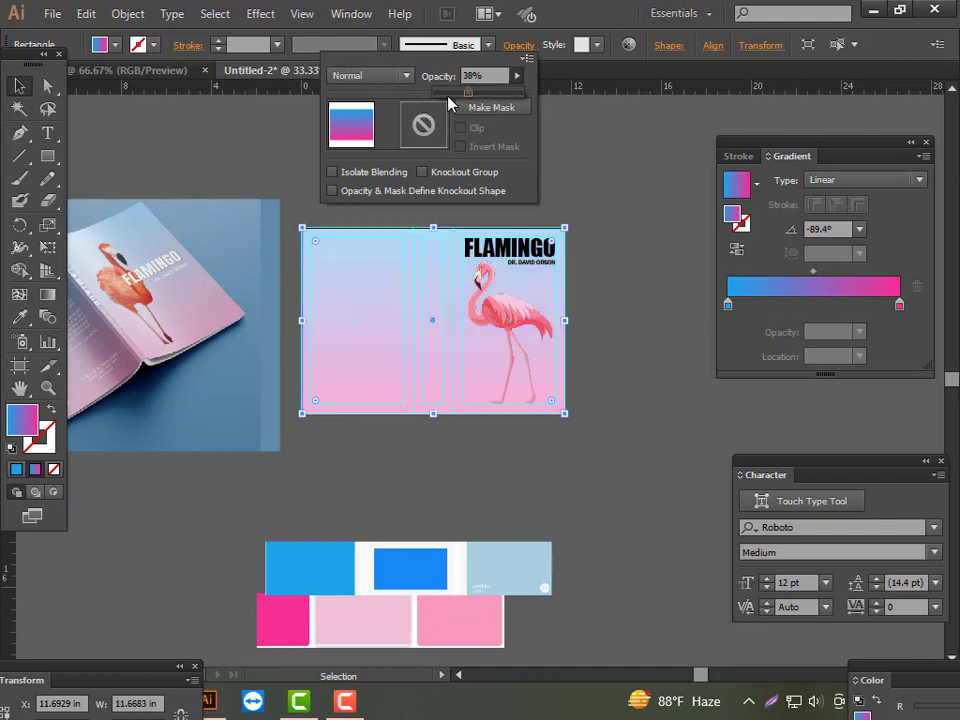
pyautogui.click(460, 93)
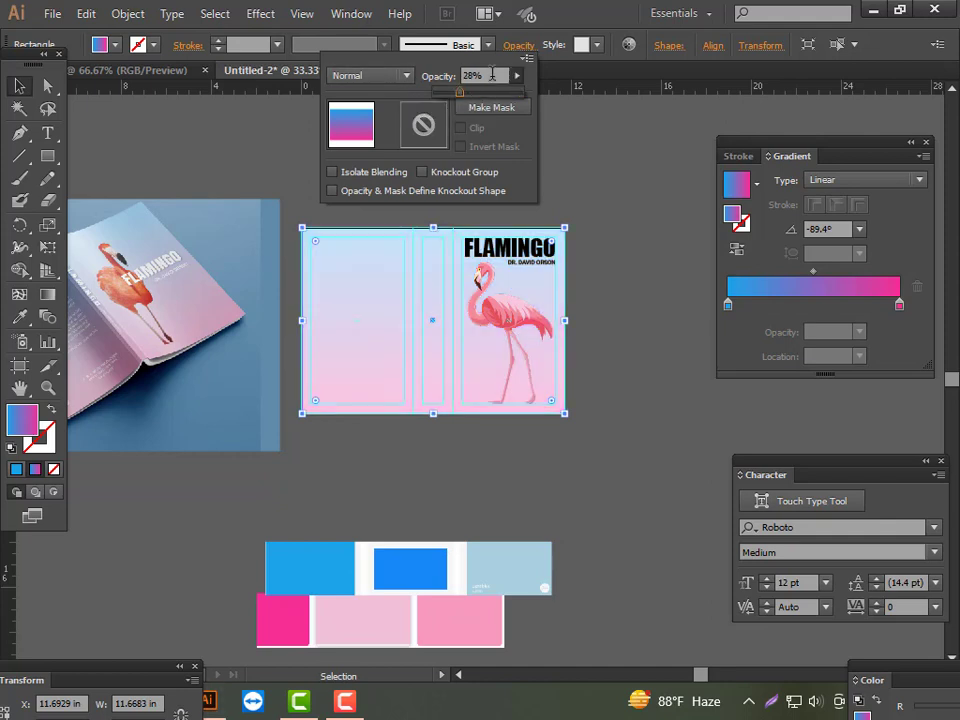
pyautogui.click(641, 433)
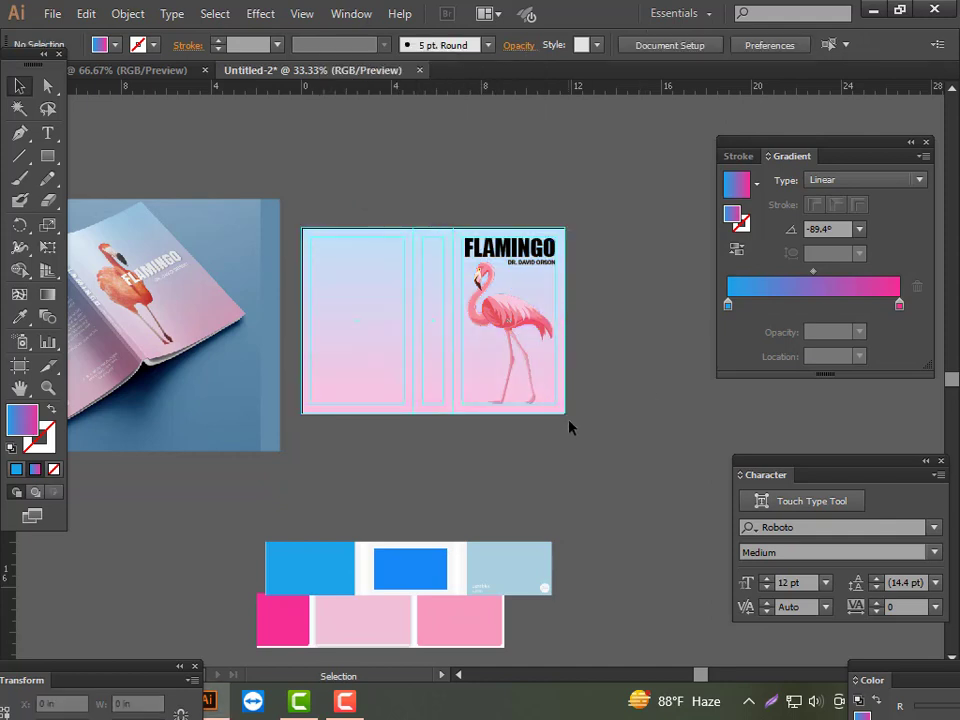
# Fill the FLAMINGO title with white
pyautogui.click(530, 264)
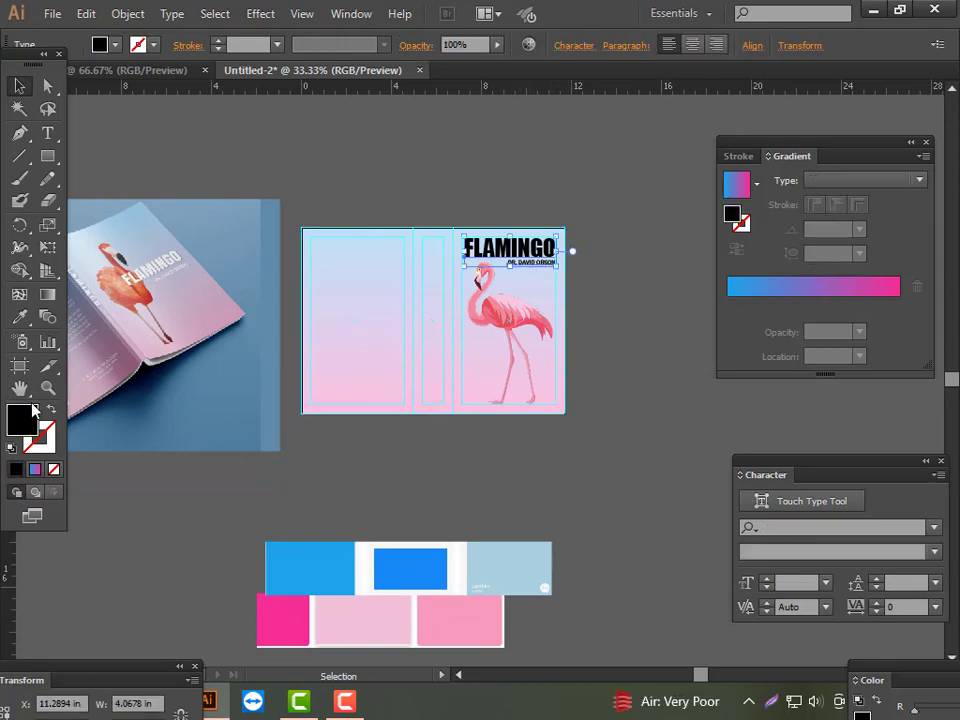
pyautogui.doubleClick(33, 409)
pyautogui.click(205, 256)
pyautogui.click(649, 259)
pyautogui.click(590, 398)
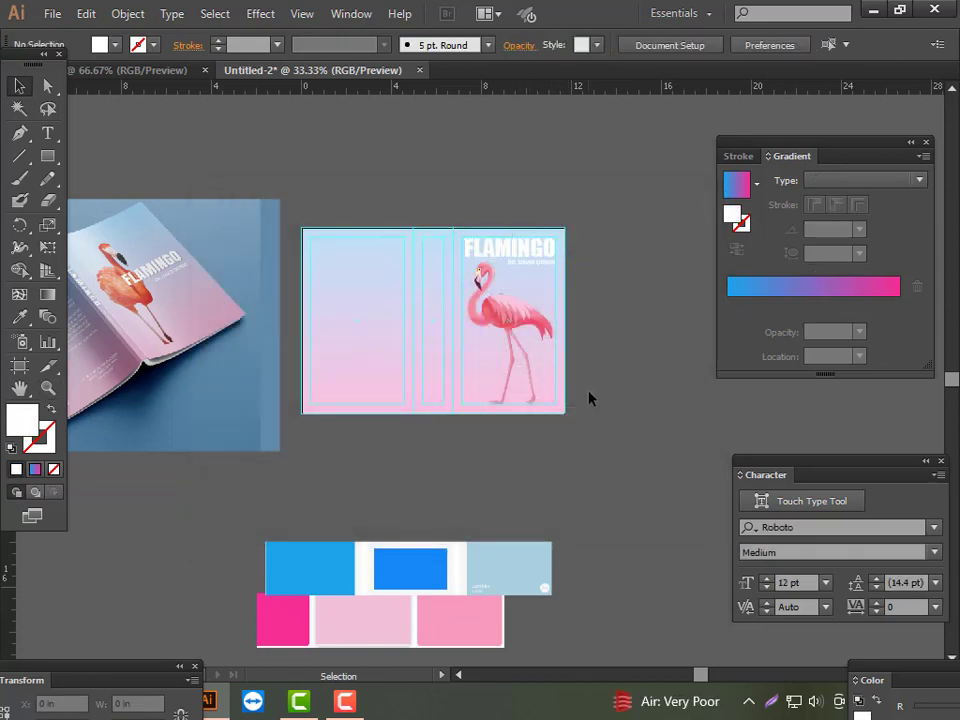
pyautogui.keyDown('ctrl'); pyautogui.click(538, 377); pyautogui.keyUp('ctrl')
pyautogui.keyDown('ctrl'); pyautogui.click(435, 302); pyautogui.keyUp('ctrl')
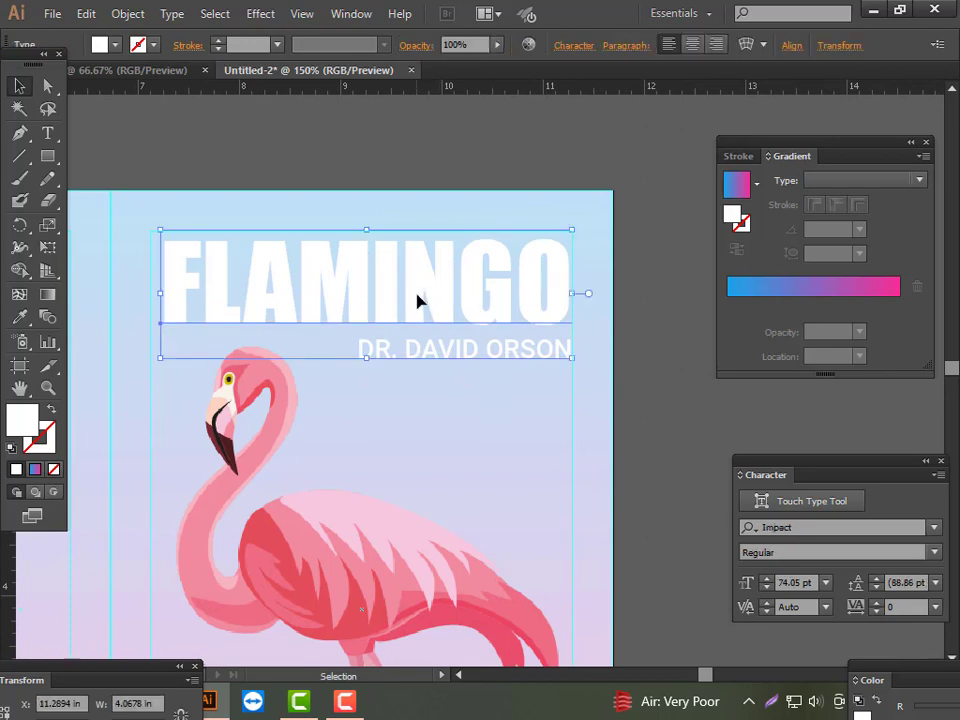
pyautogui.moveTo(508, 399); pyautogui.dragTo(476, 294)
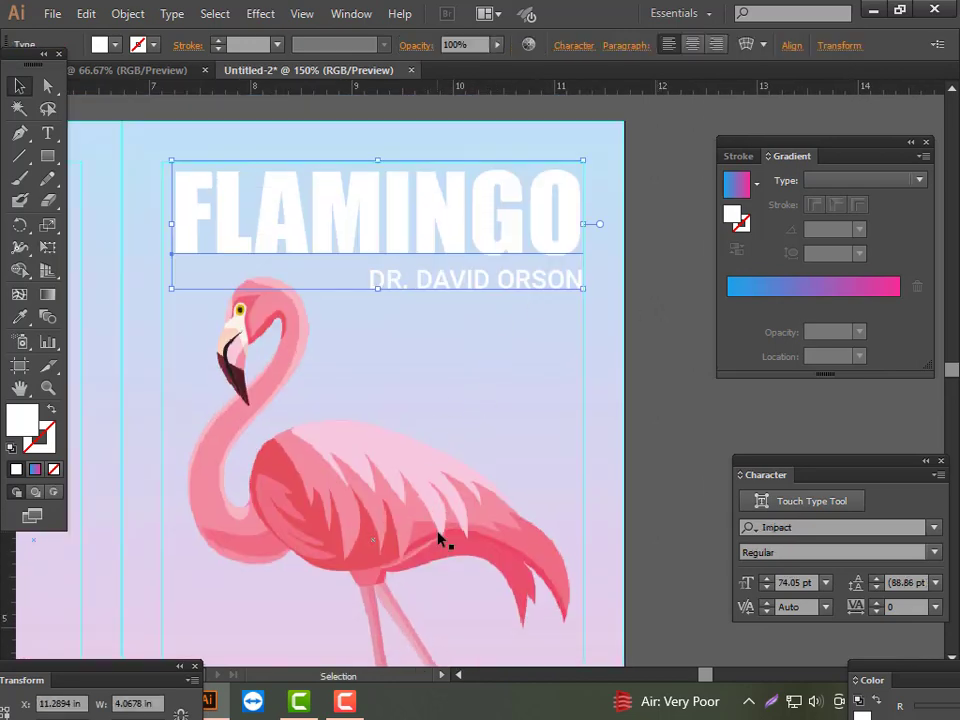
pyautogui.hotkey('ctrl', '1')
pyautogui.click(560, 430)
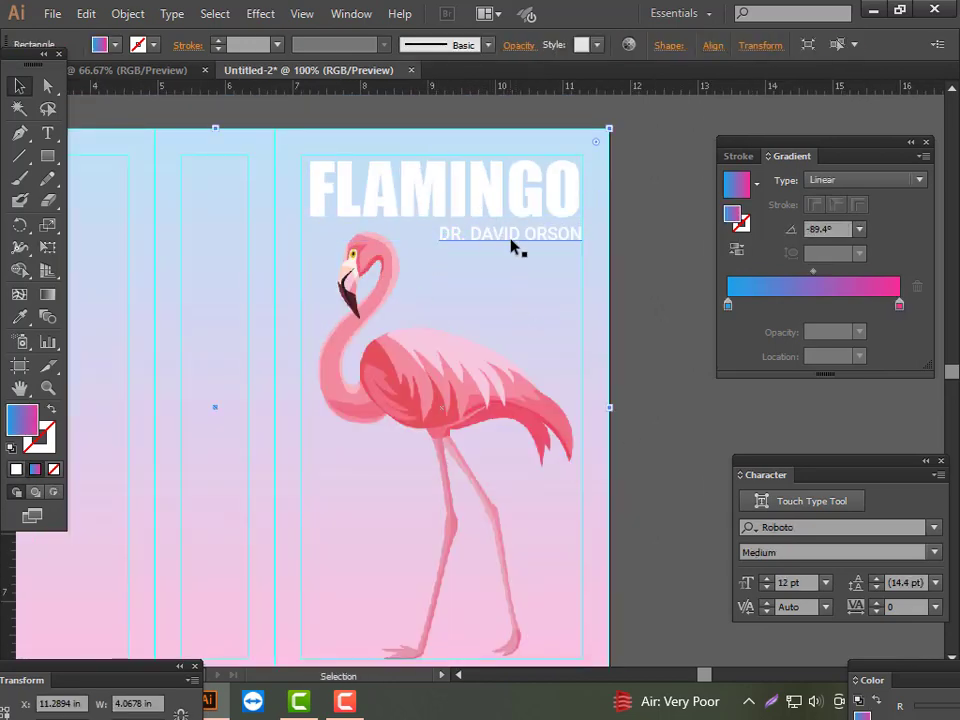
pyautogui.moveTo(513, 246); pyautogui.dragTo(513, 281)
pyautogui.click(463, 211)
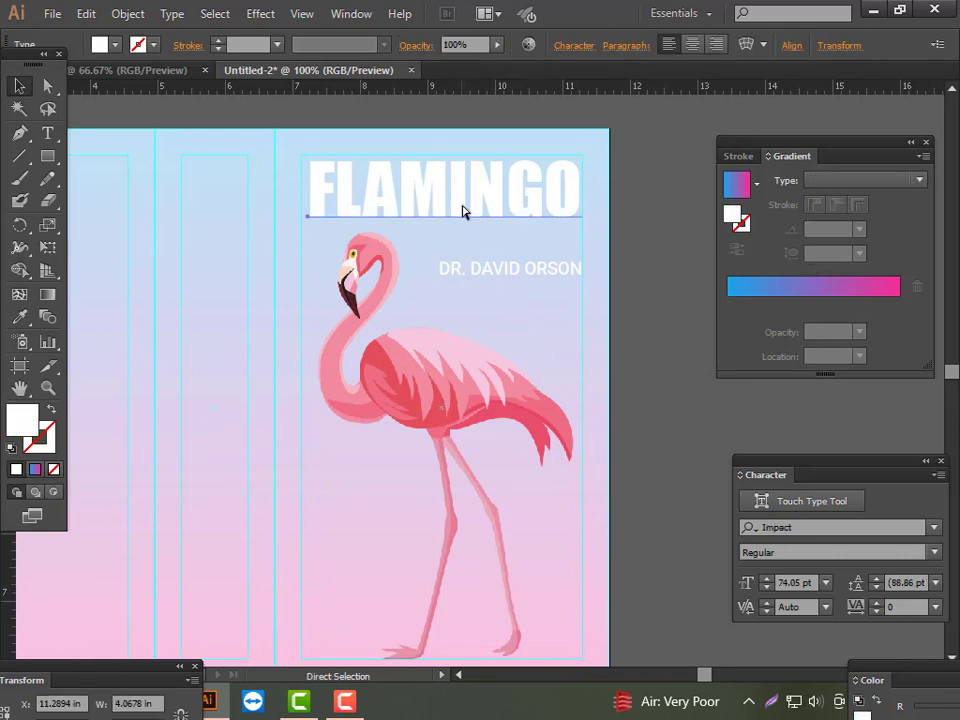
# Nudge the FLAMINGO title up and try a black fill, then undo it
pyautogui.press('Up')
pyautogui.press('Up')
pyautogui.press('Up')
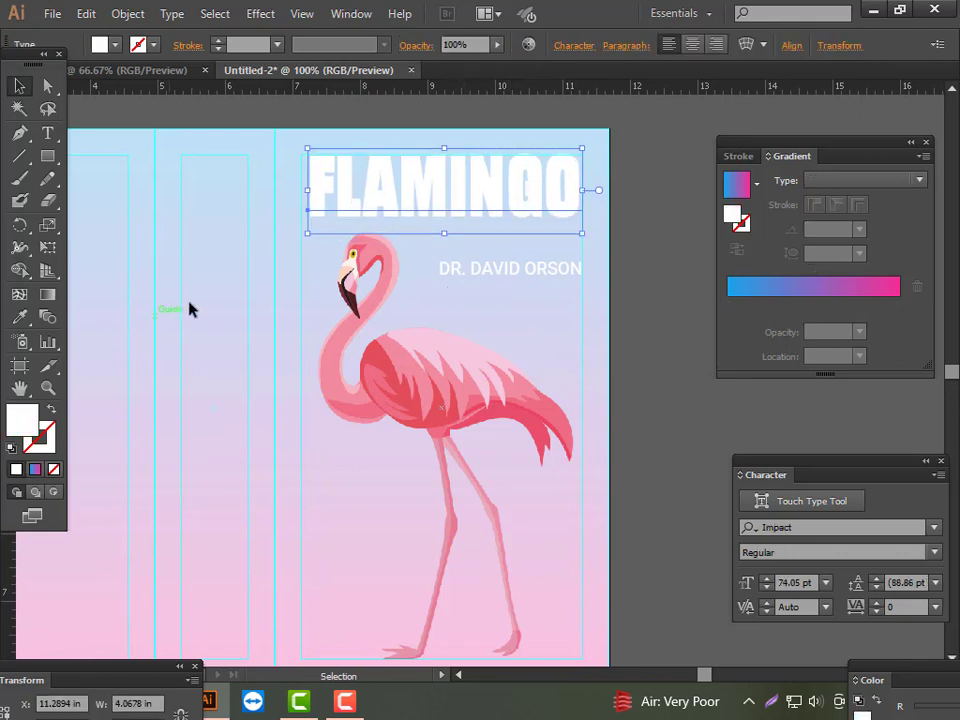
pyautogui.press('Up')
pyautogui.press('Up')
pyautogui.press('Up')
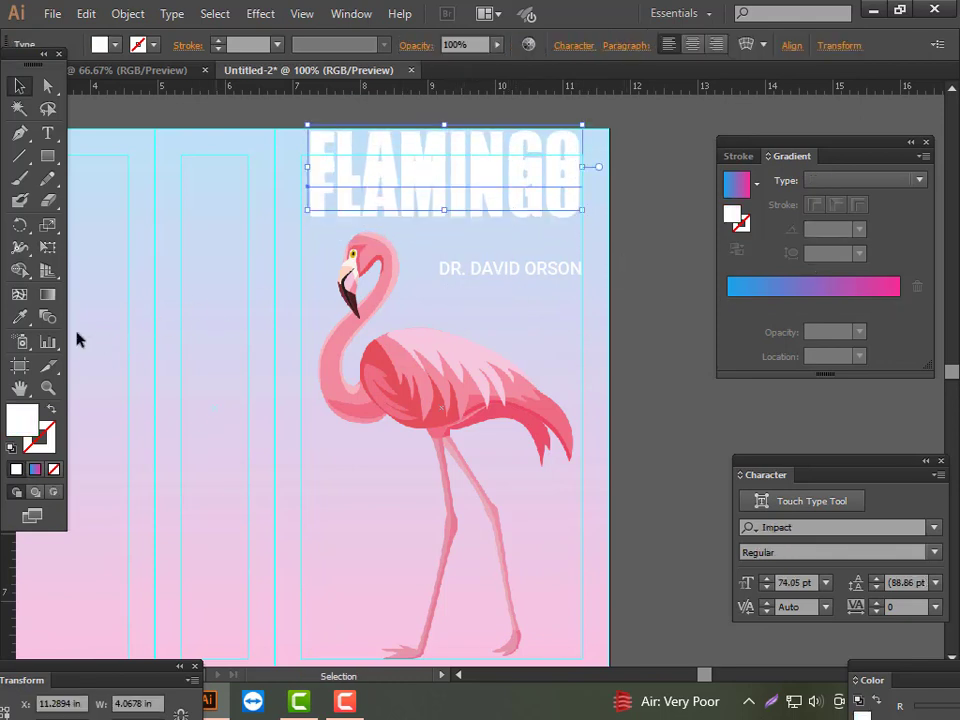
pyautogui.doubleClick(22, 420)
pyautogui.click(347, 491)
pyautogui.click(651, 261)
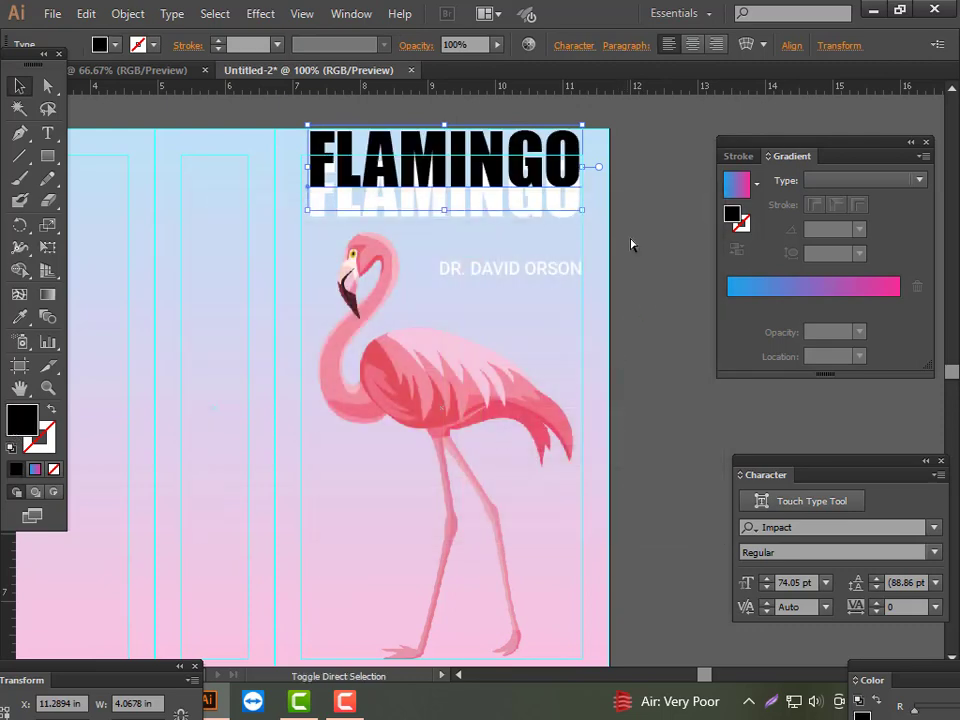
pyautogui.hotkey('ctrl', 'z')
# Fill the lower FLAMINGO copy near-black and offset the white title over it
pyautogui.click(475, 215)
pyautogui.doubleClick(22, 420)
pyautogui.click(354, 480)
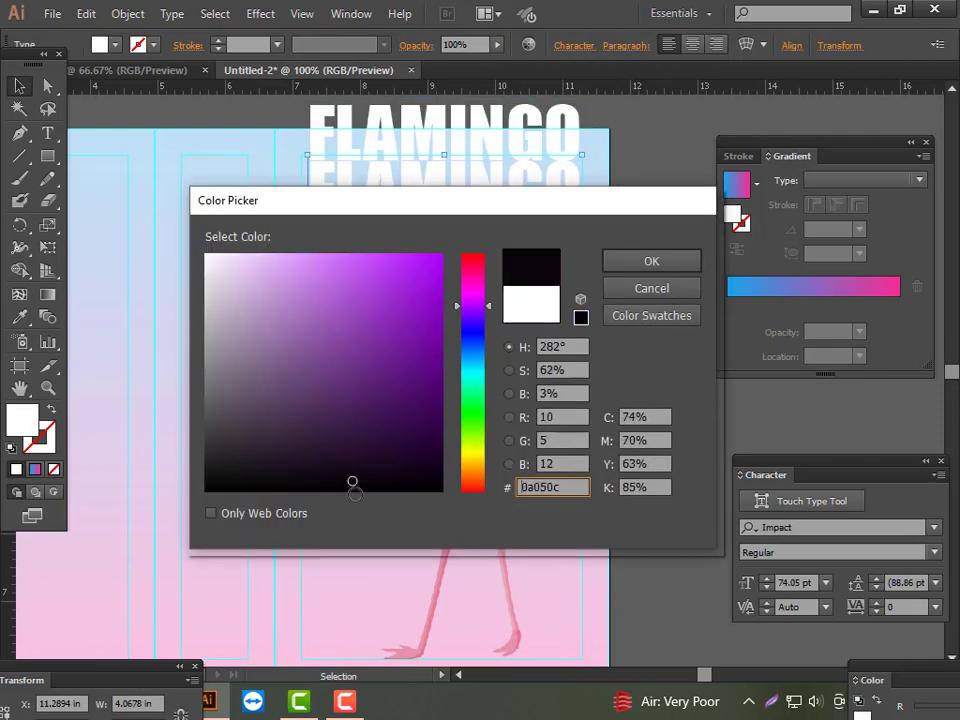
pyautogui.click(677, 259)
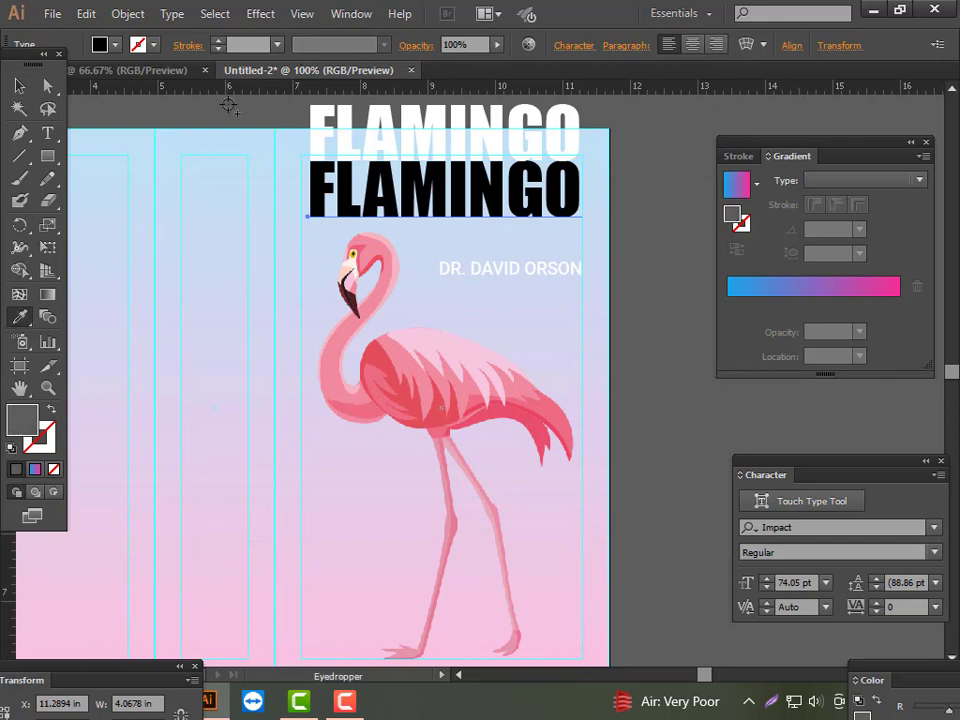
pyautogui.click(19, 86)
pyautogui.moveTo(536, 156); pyautogui.dragTo(540, 192)
pyautogui.click(640, 250)
# Zoom in and inspect the FLAMINGO drop shadow
pyautogui.press('z')
pyautogui.keyDown('alt'); pyautogui.click(458, 330); pyautogui.keyUp('alt')
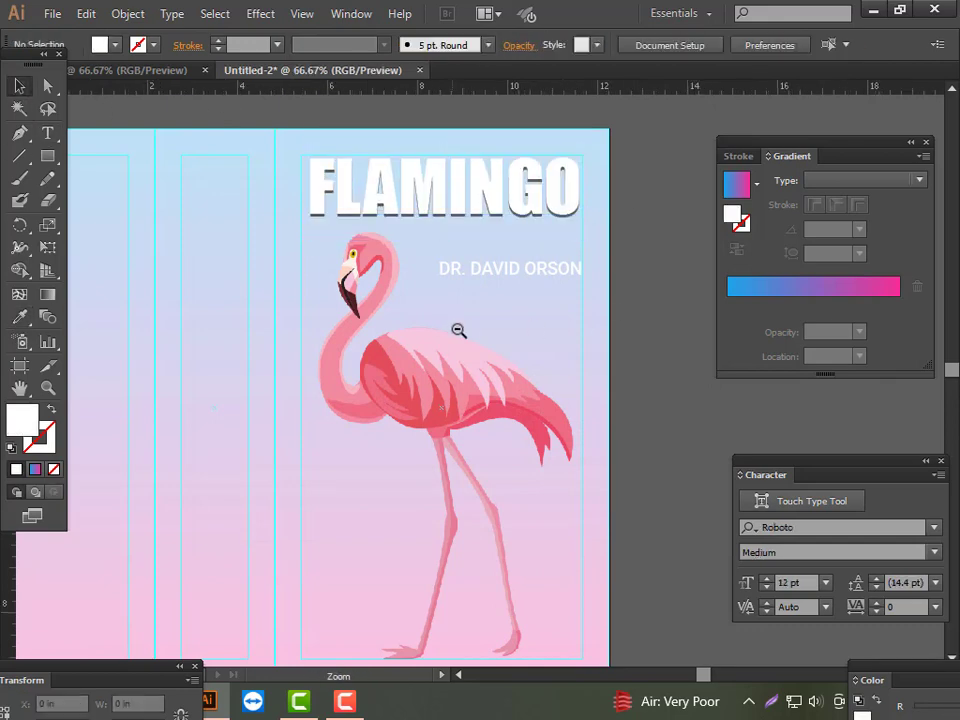
pyautogui.moveTo(551, 450)
pyautogui.mouseDown()
pyautogui.moveTo(557, 285)
pyautogui.moveTo(563, 317)
pyautogui.moveTo(487, 403)
pyautogui.moveTo(675, 424)
pyautogui.mouseUp()
pyautogui.click(493, 326)
pyautogui.click(486, 372)
pyautogui.click(486, 372)
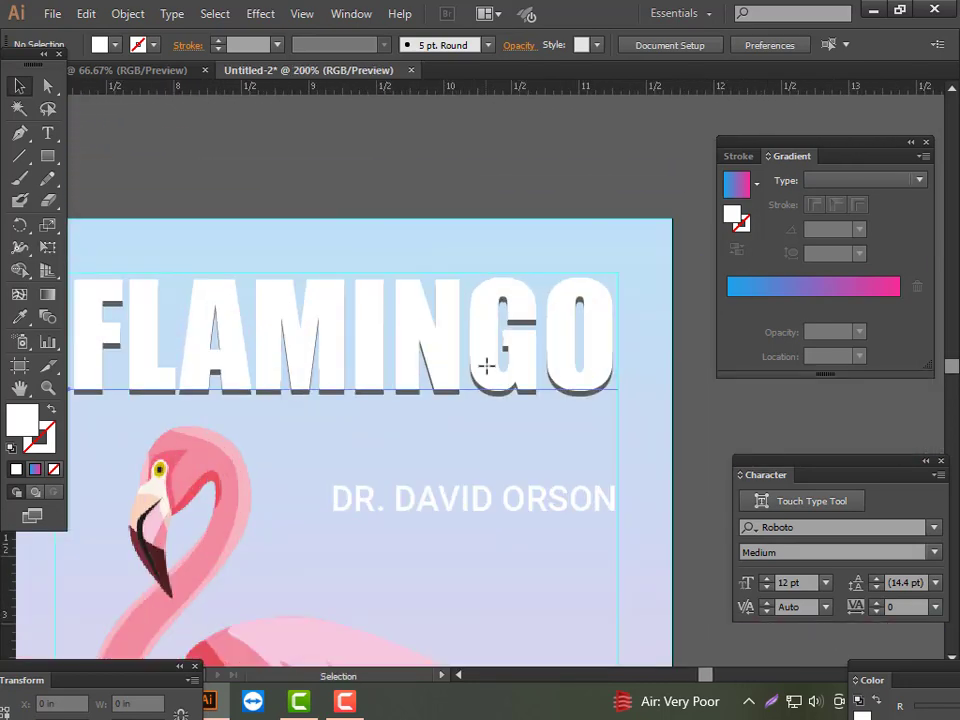
pyautogui.click(486, 366)
pyautogui.click(650, 412)
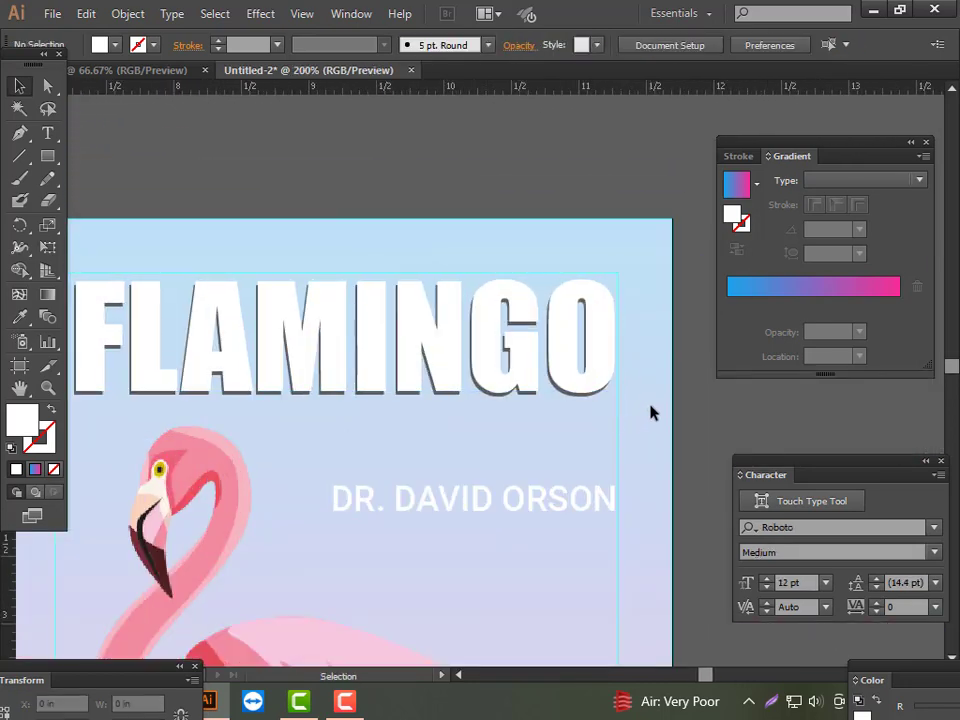
pyautogui.keyDown('alt'); pyautogui.click(588, 401); pyautogui.keyUp('alt')
pyautogui.click(489, 364)
pyautogui.rightClick(489, 326)
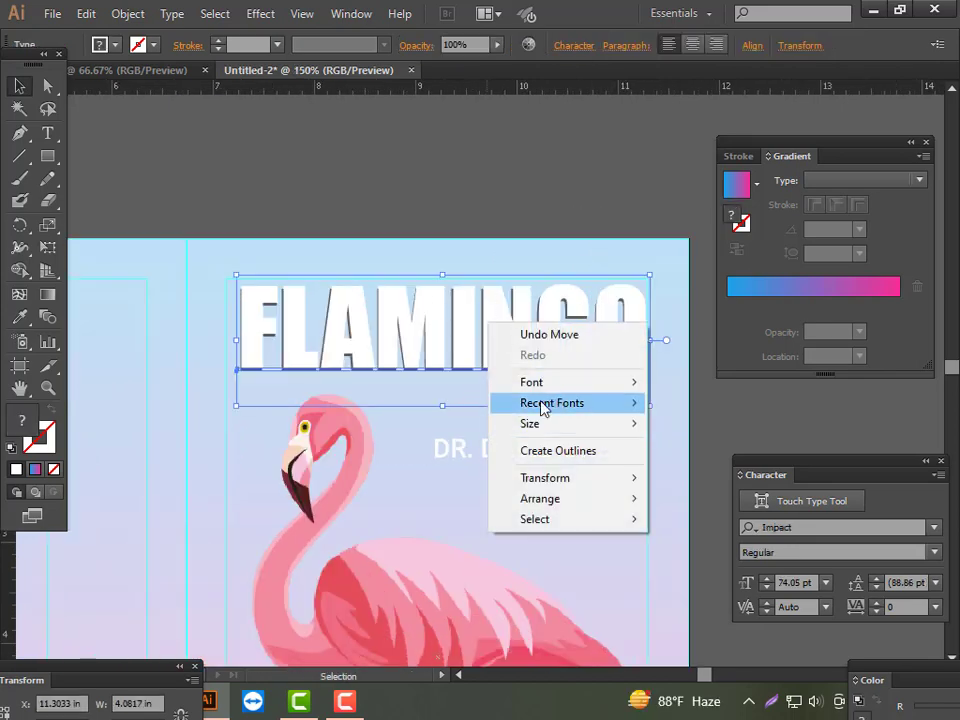
pyautogui.press('Escape')
pyautogui.click(560, 486)
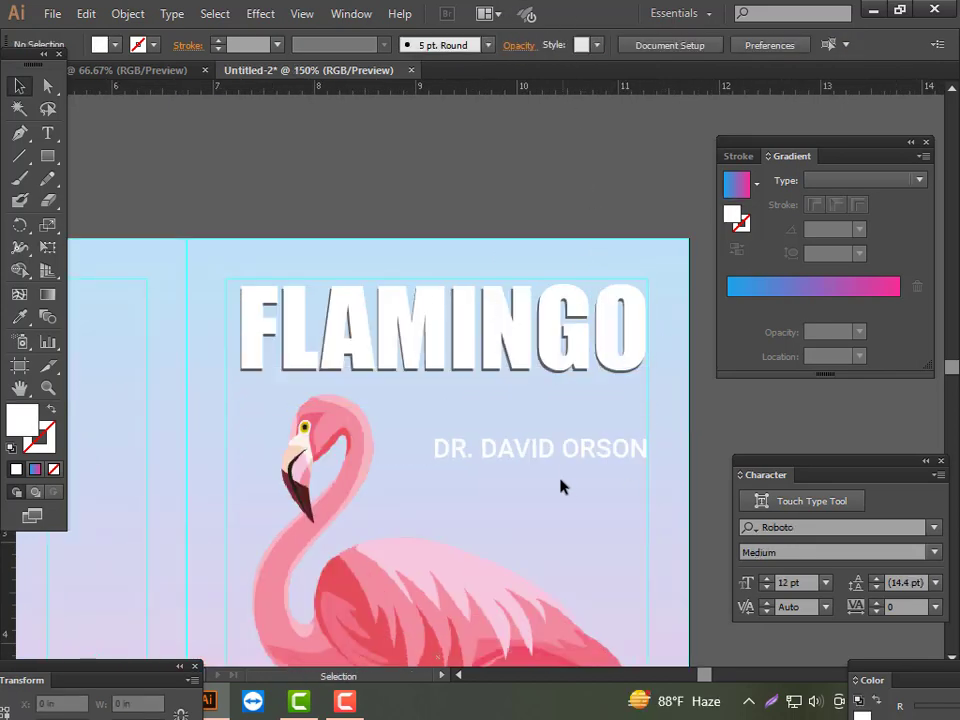
pyautogui.click(540, 450)
pyautogui.hotkey('ctrl', '=')
pyautogui.moveTo(405, 350); pyautogui.dragTo(405, 398)
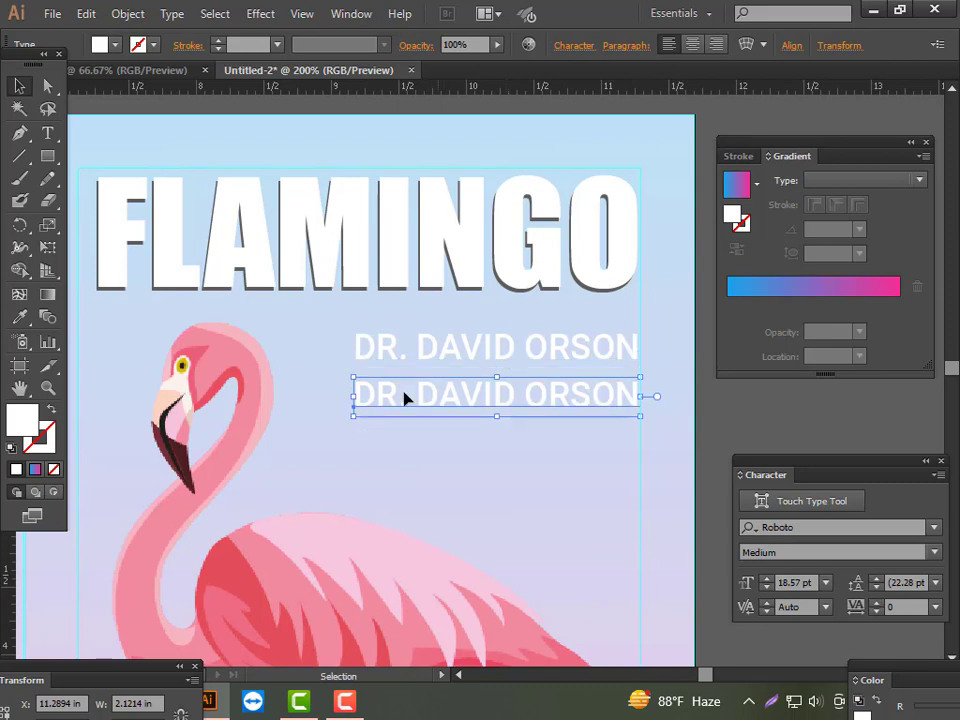
pyautogui.press('i')
pyautogui.click(400, 284)
pyautogui.press('v')
pyautogui.moveTo(548, 353); pyautogui.dragTo(548, 398)
# Fine-tune the subtitle shadow offset while zoomed in on the letters
pyautogui.hotkey('ctrl', '=')
pyautogui.hotkey('ctrl', '=')
pyautogui.press('a')
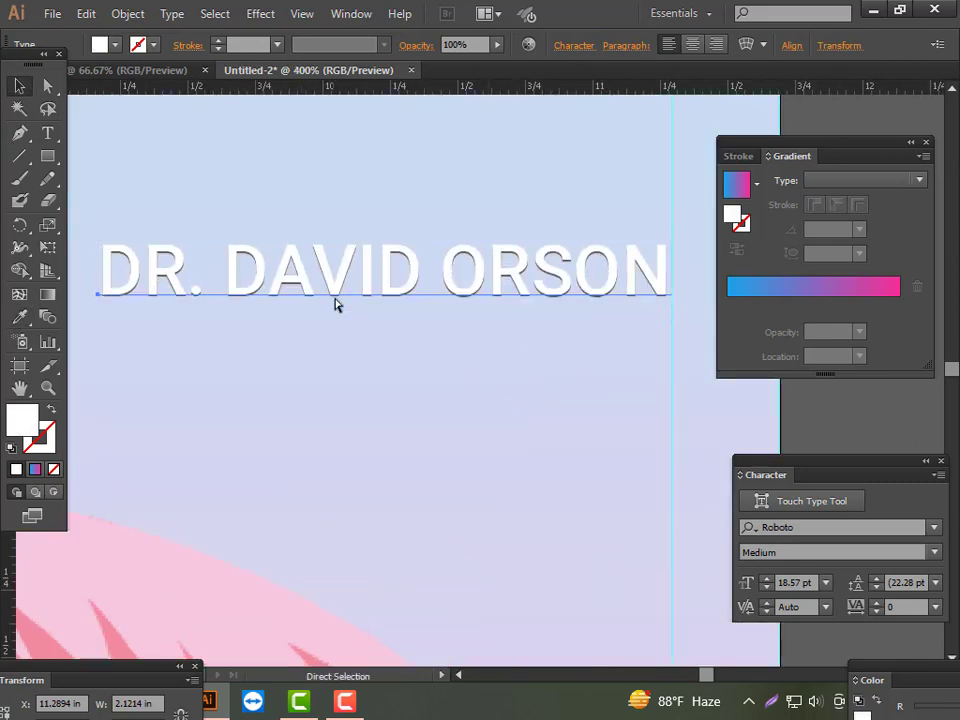
pyautogui.hotkey('ctrl', '=')
pyautogui.hotkey('ctrl', '=')
pyautogui.hotkey('ctrl', '=')
pyautogui.hotkey('ctrl', '=')
pyautogui.press('v')
pyautogui.moveTo(379, 390)
pyautogui.mouseDown()
pyautogui.moveTo(386, 398)
pyautogui.moveTo(416, 373)
pyautogui.mouseUp()
pyautogui.hotkey('ctrl', 'shift', 'a')
pyautogui.hotkey('ctrl', '-')
pyautogui.hotkey('ctrl', '-')
pyautogui.hotkey('ctrl', '=')
pyautogui.hotkey('ctrl', '=')
pyautogui.hotkey('ctrl', '=')
pyautogui.hotkey('ctrl', '=')
pyautogui.hotkey('ctrl', '-')
pyautogui.hotkey('ctrl', '-')
pyautogui.hotkey('ctrl', '-')
pyautogui.hotkey('ctrl', '-')
# Select both subtitle layers and move them up just beneath the title
pyautogui.hotkey('ctrl', '-')
pyautogui.hotkey('ctrl', '-')
pyautogui.hotkey('ctrl', '-')
pyautogui.rightClick(422, 340)
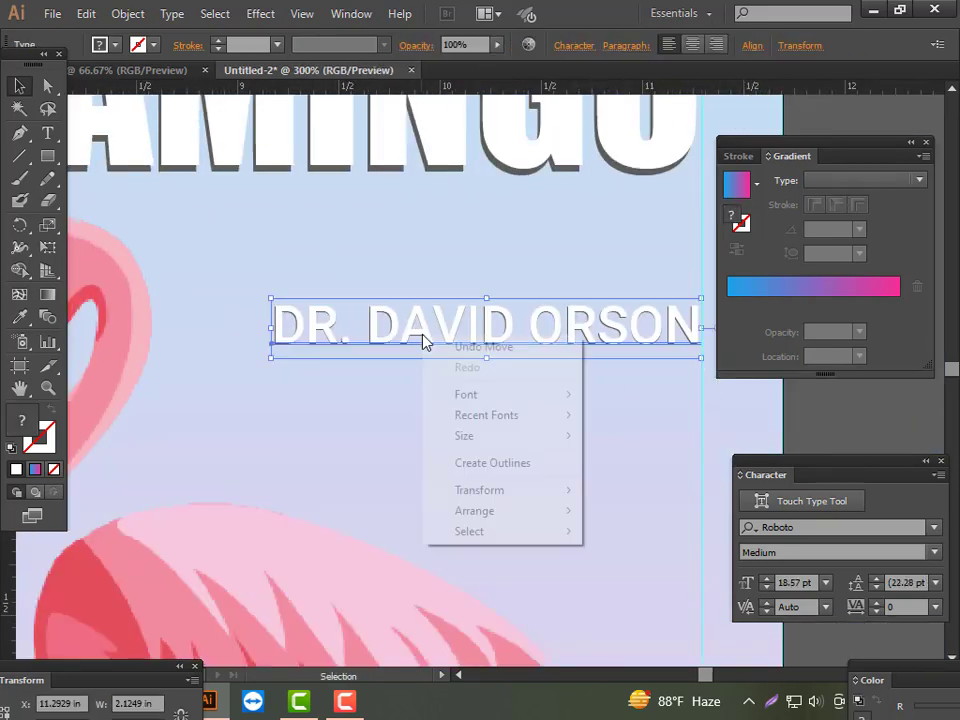
pyautogui.press('Escape')
pyautogui.hotkey('ctrl', 'shift', 'a')
pyautogui.hotkey('ctrl', '-')
pyautogui.hotkey('ctrl', '-')
pyautogui.moveTo(533, 449)
pyautogui.mouseDown()
pyautogui.moveTo(463, 372)
pyautogui.moveTo(497, 343)
pyautogui.mouseUp()
pyautogui.hotkey('ctrl', 'shift', 'a')
pyautogui.hotkey('ctrl', '-')
pyautogui.scroll(-2, 495, 432)
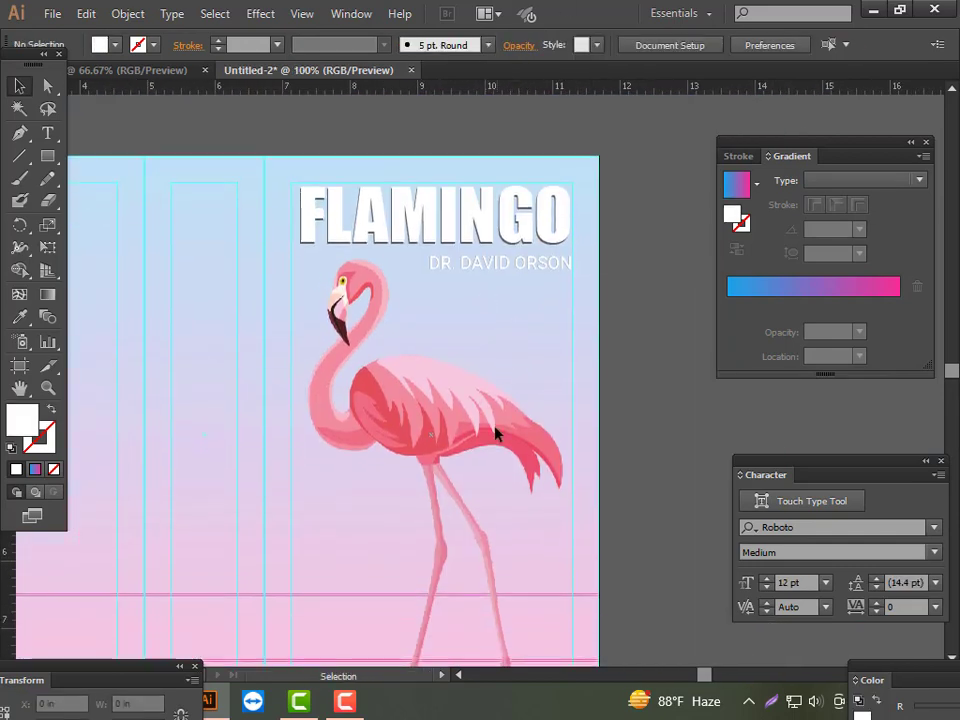
pyautogui.hotkey('ctrl', '-')
pyautogui.hotkey('ctrl', '-')
# Reverse the background gradient so pink sits at the top and blue at the bottom
pyautogui.moveTo(323, 406)
pyautogui.mouseDown()
pyautogui.moveTo(558, 442)
pyautogui.moveTo(255, 424)
pyautogui.mouseUp()
pyautogui.click(445, 490)
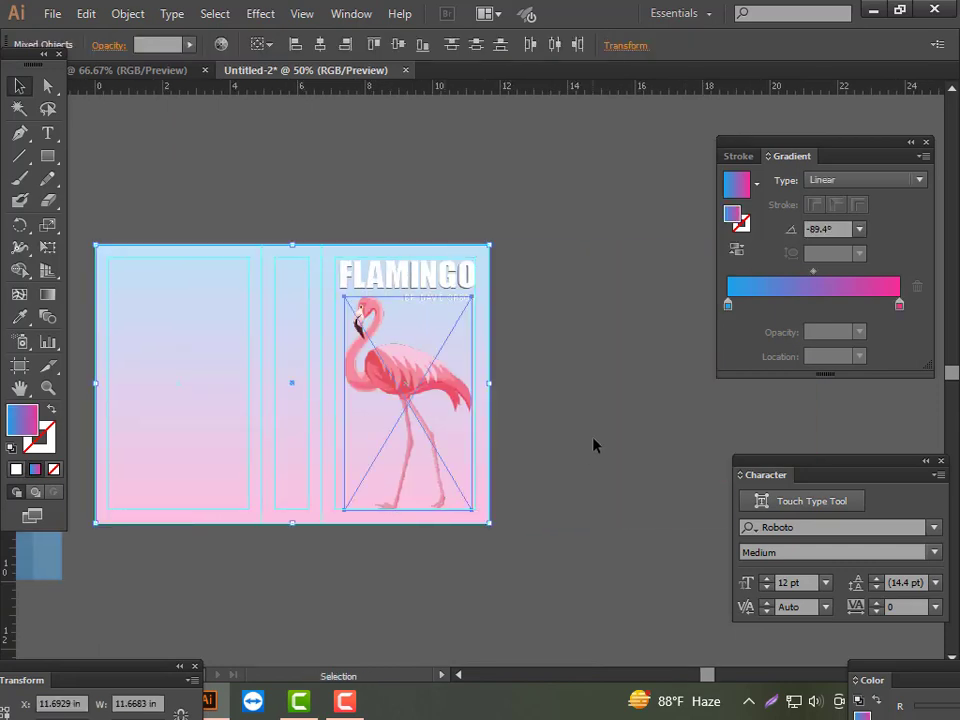
pyautogui.click(200, 380)
pyautogui.click(47, 294)
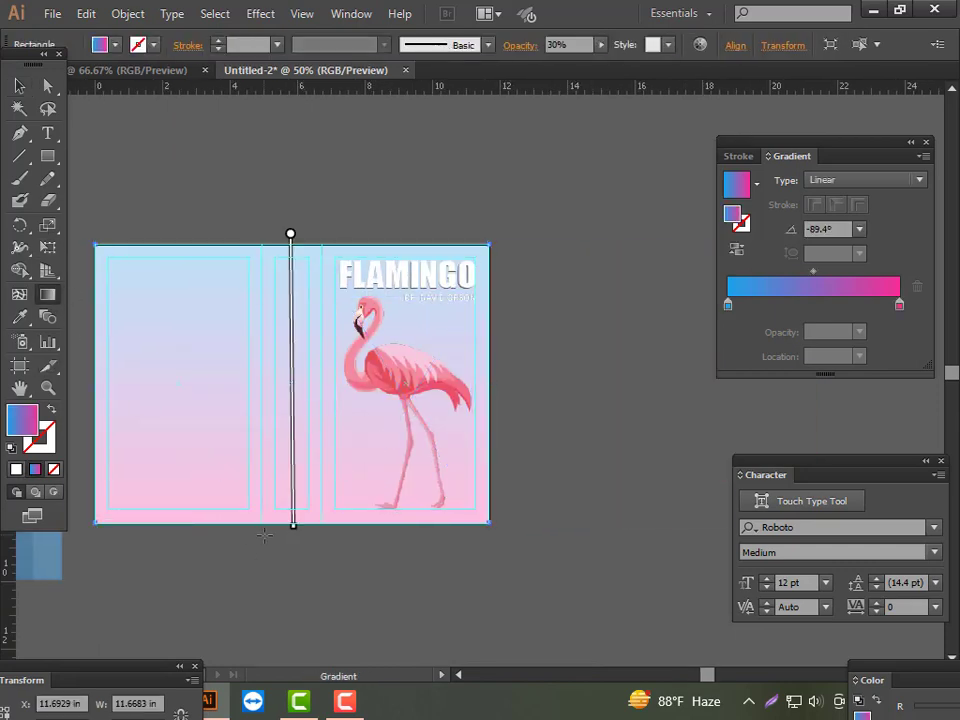
pyautogui.moveTo(263, 535); pyautogui.dragTo(274, 245)
pyautogui.click(19, 86)
pyautogui.click(315, 182)
# Pan and zoom to compare the cover with the book mockup's spine
pyautogui.moveTo(583, 494); pyautogui.dragTo(688, 485)
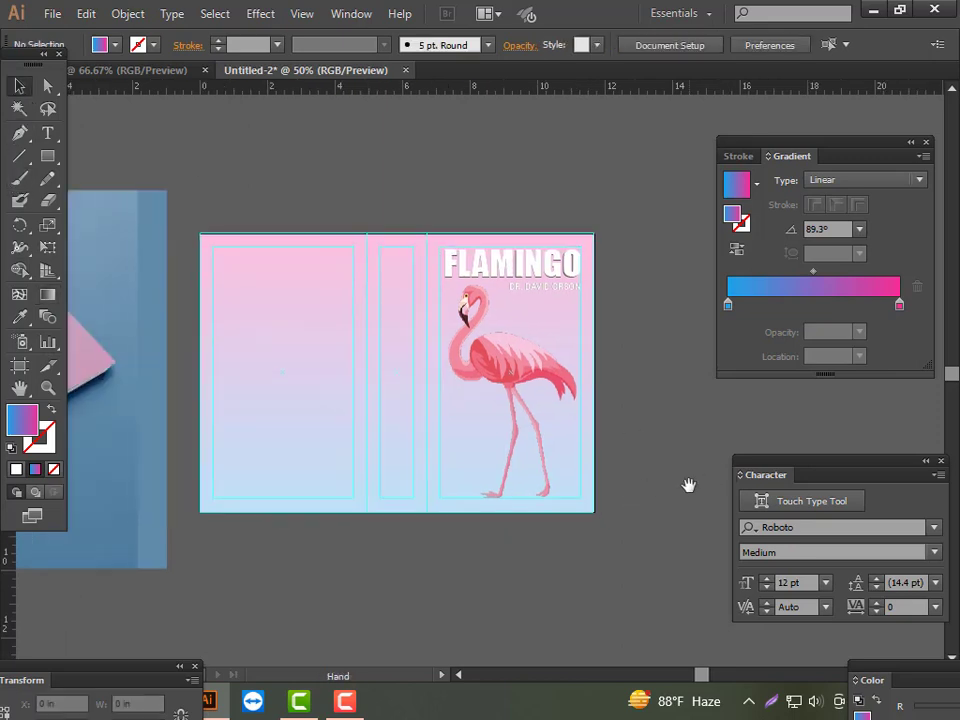
pyautogui.moveTo(442, 568); pyautogui.dragTo(543, 541)
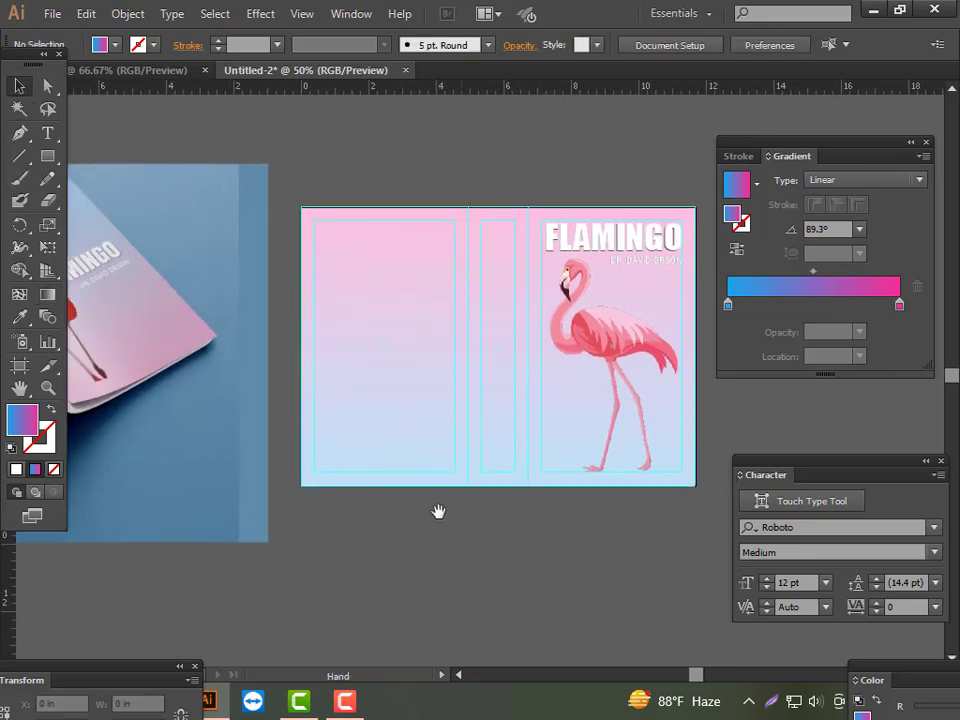
pyautogui.moveTo(465, 426); pyautogui.dragTo(649, 443)
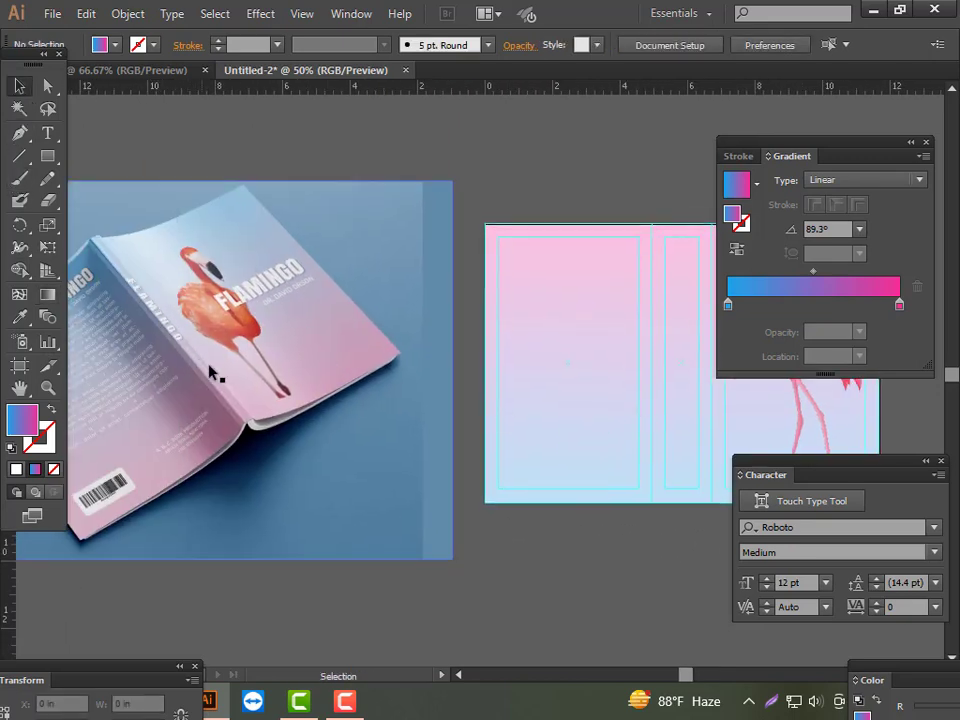
pyautogui.moveTo(626, 337); pyautogui.dragTo(372, 322)
pyautogui.click(560, 261)
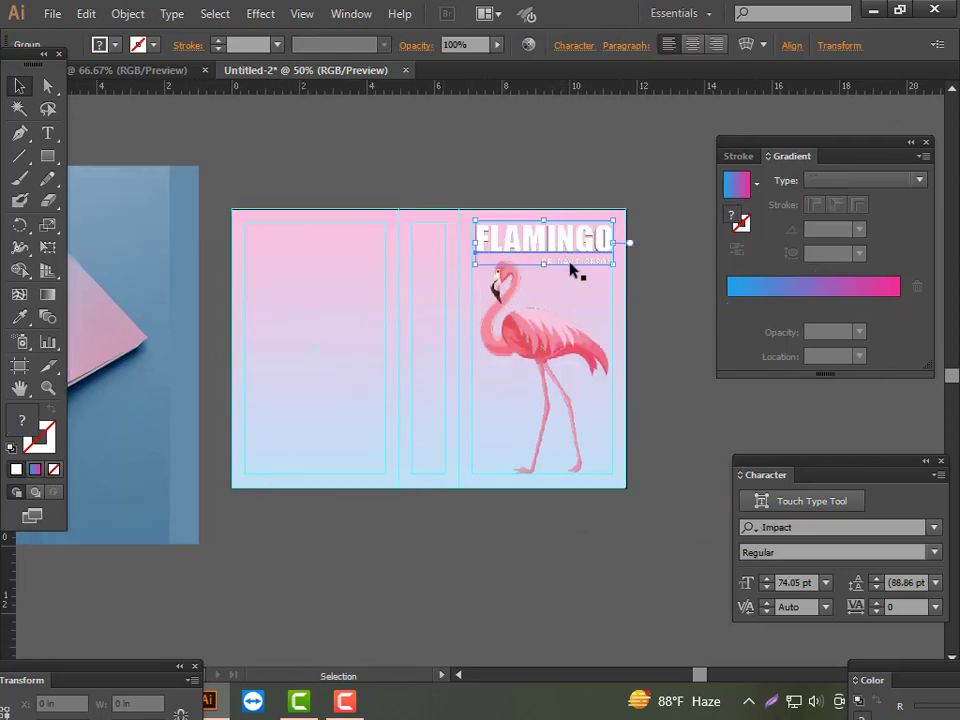
pyautogui.moveTo(149, 417); pyautogui.dragTo(428, 422)
pyautogui.click(216, 326)
pyautogui.click(458, 385)
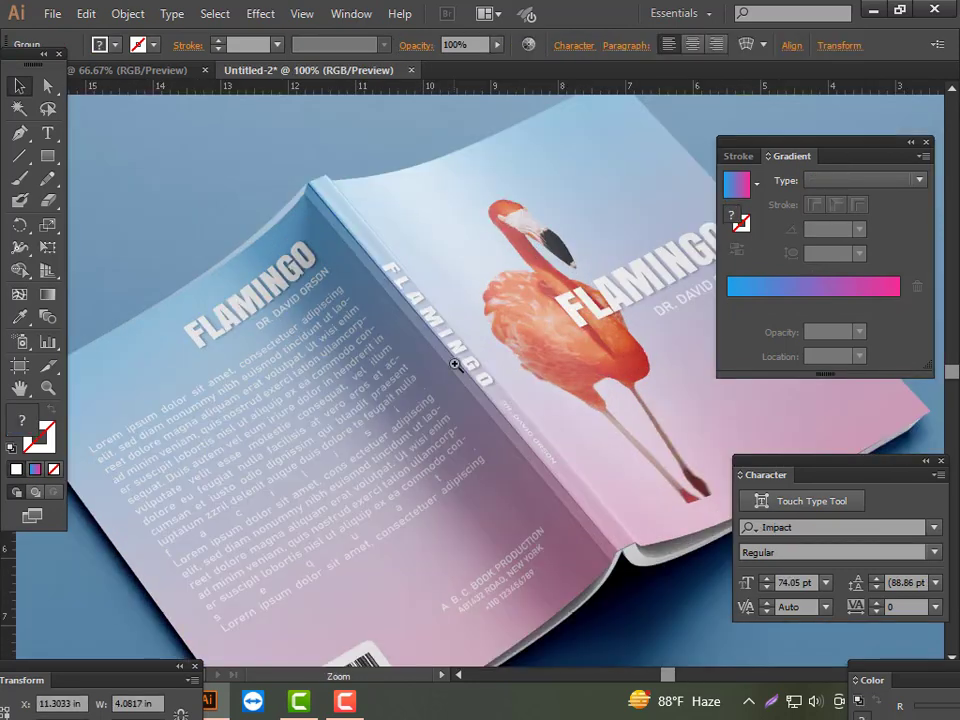
pyautogui.moveTo(454, 364); pyautogui.dragTo(415, 342)
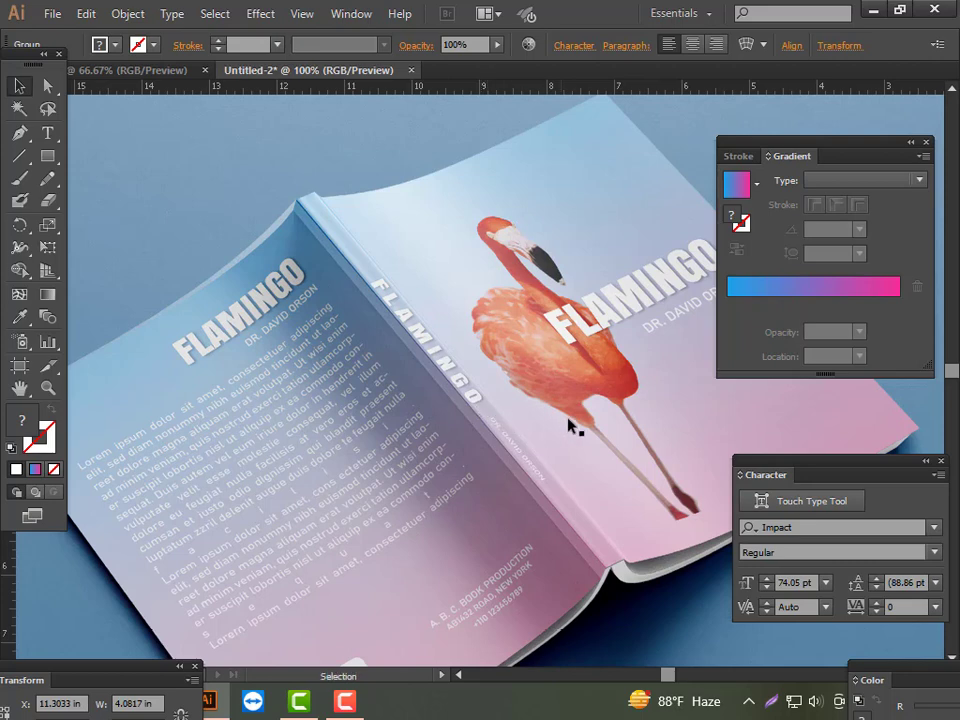
pyautogui.hotkey('ctrl', '-')
pyautogui.hotkey('ctrl', '-')
# Duplicate the FLAMINGO title above the artboard and rotate the copy vertical
pyautogui.moveTo(566, 407); pyautogui.dragTo(298, 407)
pyautogui.moveTo(489, 326)
pyautogui.mouseDown()
pyautogui.moveTo(328, 212)
pyautogui.moveTo(412, 258)
pyautogui.moveTo(355, 355)
pyautogui.mouseUp()
pyautogui.rightClick(348, 190)
pyautogui.click(336, 193)
# Try placing the vertical title copy on the spine, then delete it
pyautogui.moveTo(340, 300); pyautogui.dragTo(390, 405)
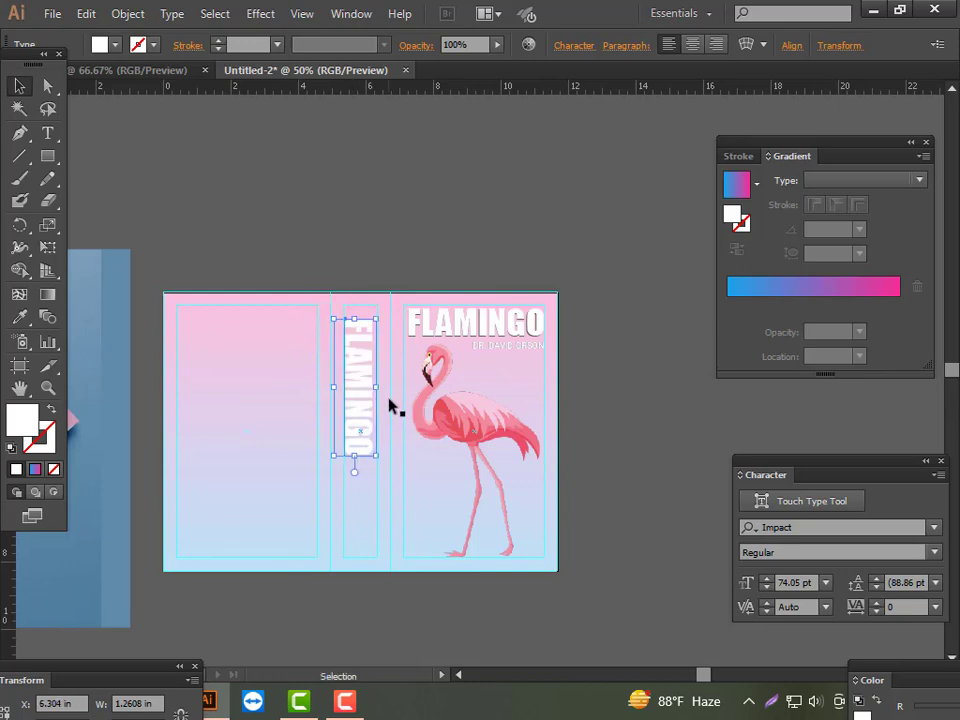
pyautogui.hotkey('ctrl', '+')
pyautogui.press('+')
pyautogui.click(430, 280)
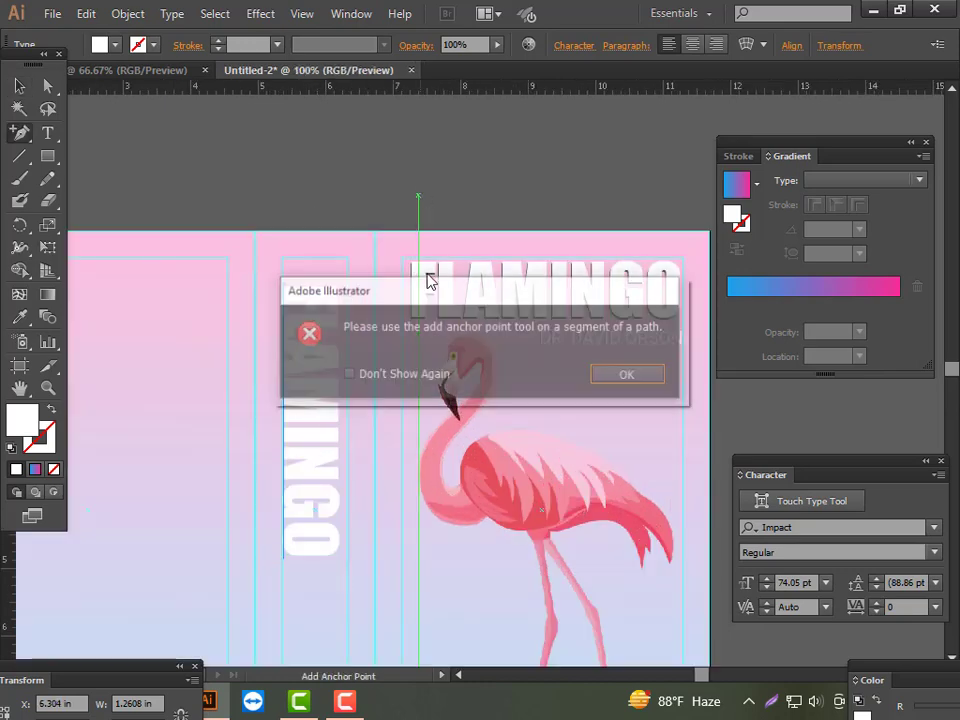
pyautogui.press('Return')
pyautogui.press('Delete')
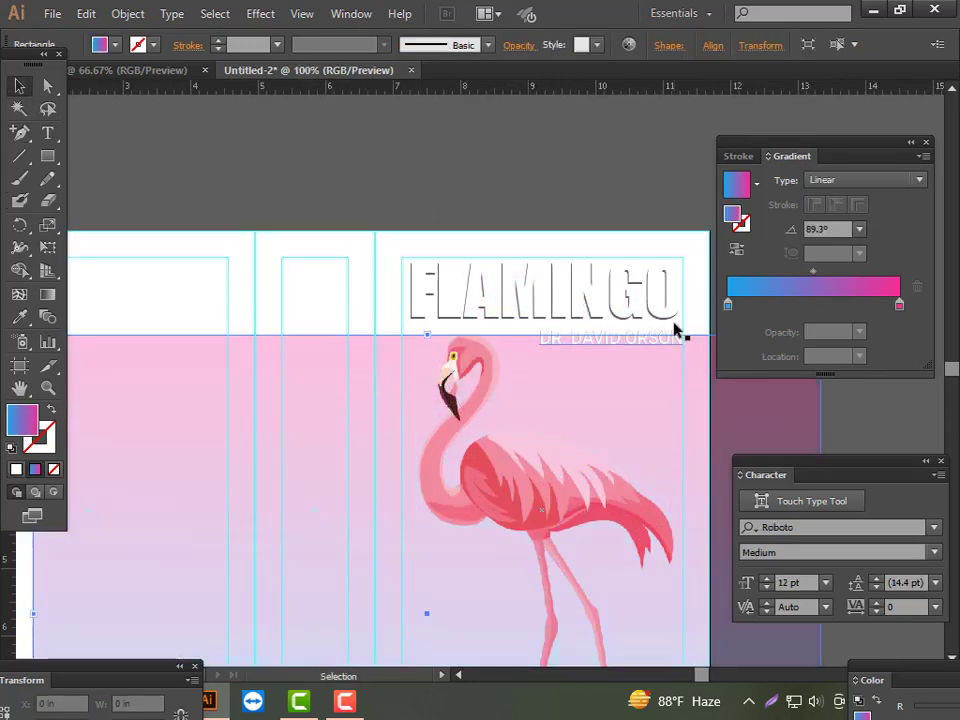
# Select the title and subtitle group and copy it above the artboard
pyautogui.moveTo(567, 270); pyautogui.dragTo(647, 360)
pyautogui.click(559, 242)
pyautogui.moveTo(559, 242); pyautogui.dragTo(647, 370)
pyautogui.click(613, 465)
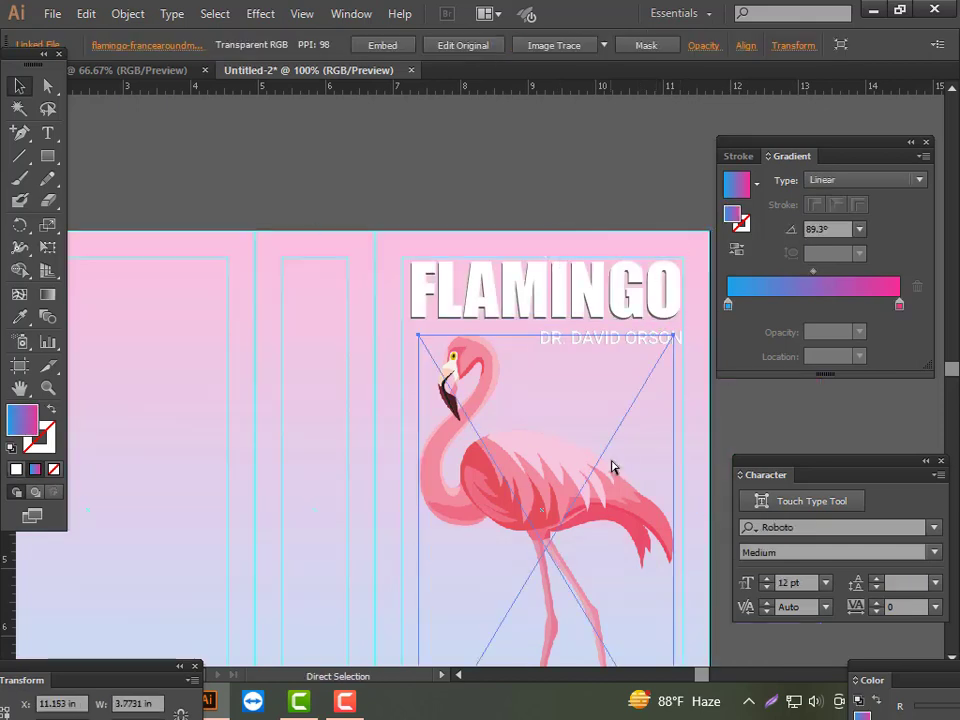
pyautogui.click(521, 311)
pyautogui.click(600, 317)
pyautogui.moveTo(600, 317)
pyautogui.mouseDown()
pyautogui.moveTo(455, 178)
pyautogui.moveTo(313, 204)
pyautogui.moveTo(328, 465)
pyautogui.mouseUp()
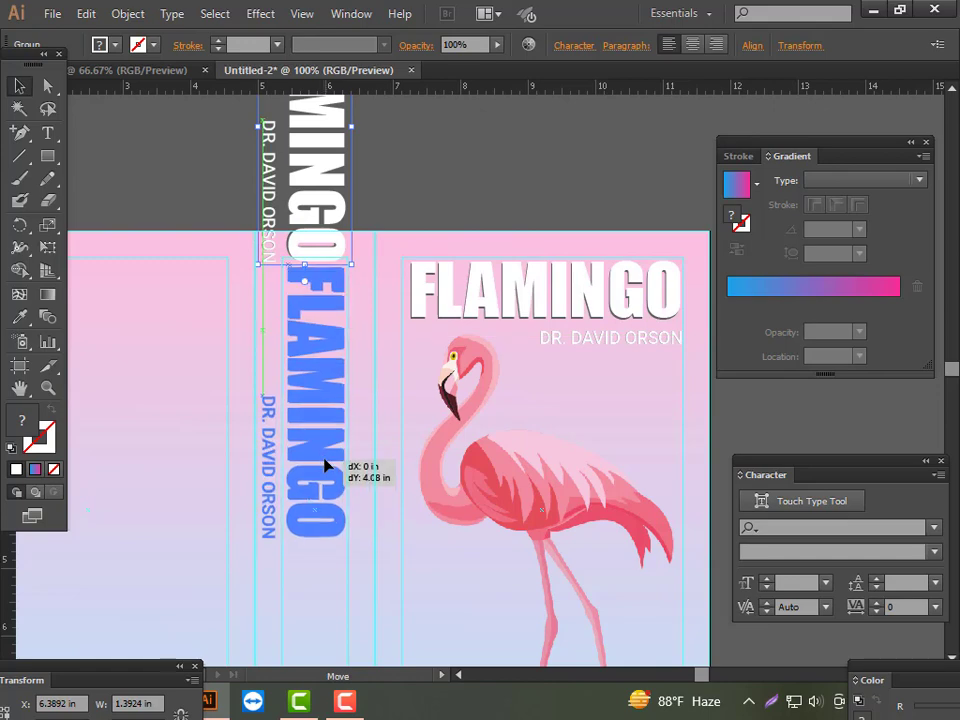
pyautogui.moveTo(387, 524); pyautogui.dragTo(406, 338)
pyautogui.moveTo(281, 343); pyautogui.dragTo(333, 553)
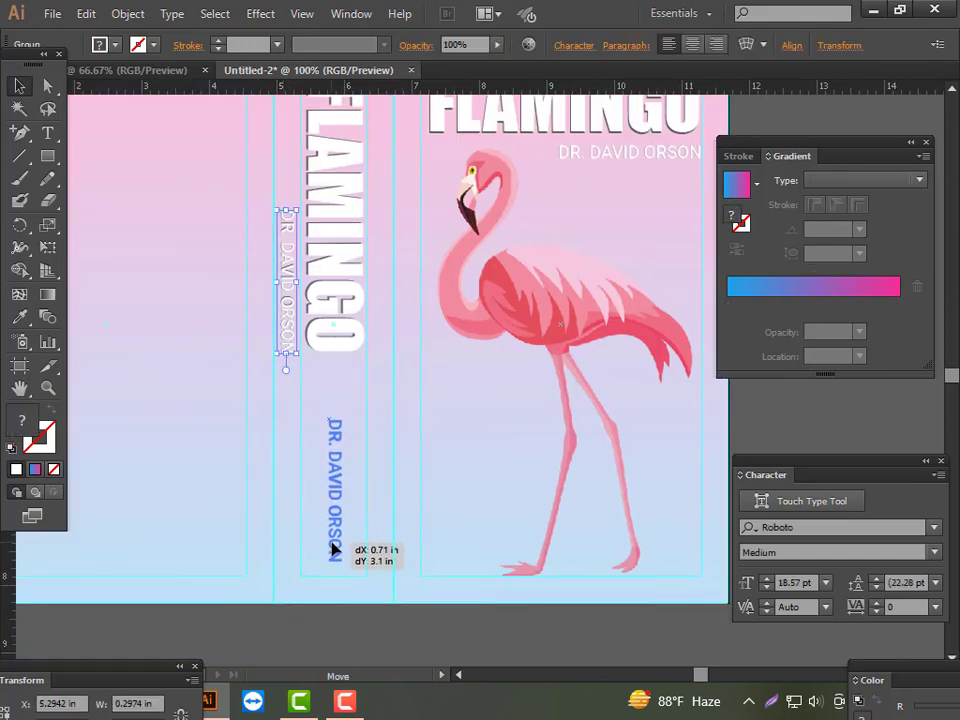
pyautogui.click(360, 392)
pyautogui.click(334, 335)
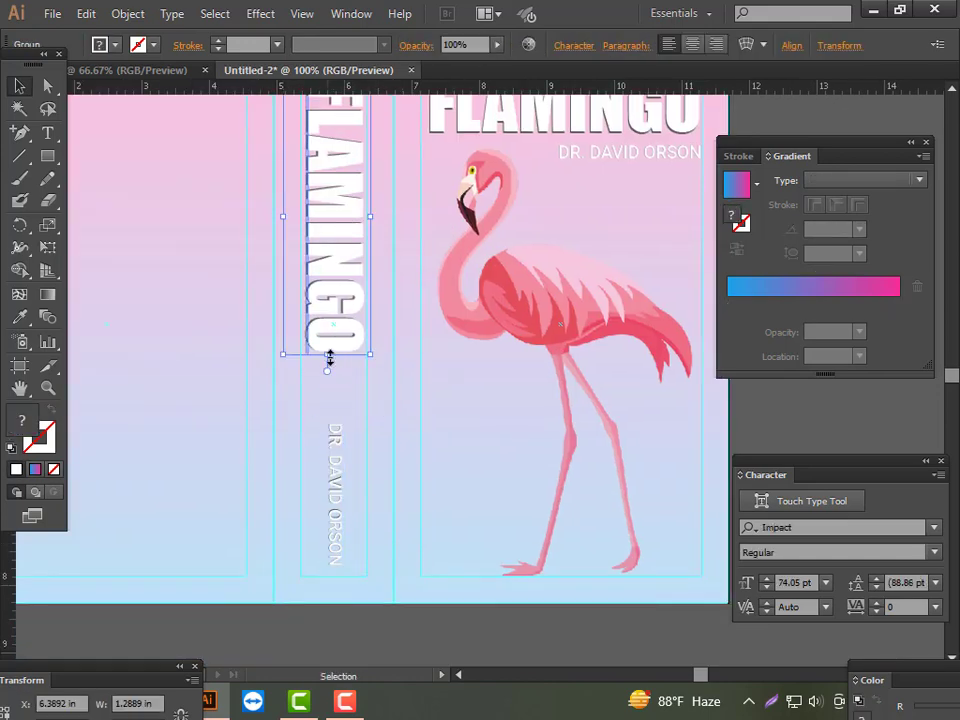
pyautogui.moveTo(329, 355); pyautogui.dragTo(329, 403)
# Resize and reposition the spine FLAMINGO title and author name
pyautogui.hotkey('ctrl', '-')
pyautogui.hotkey('ctrl', '+')
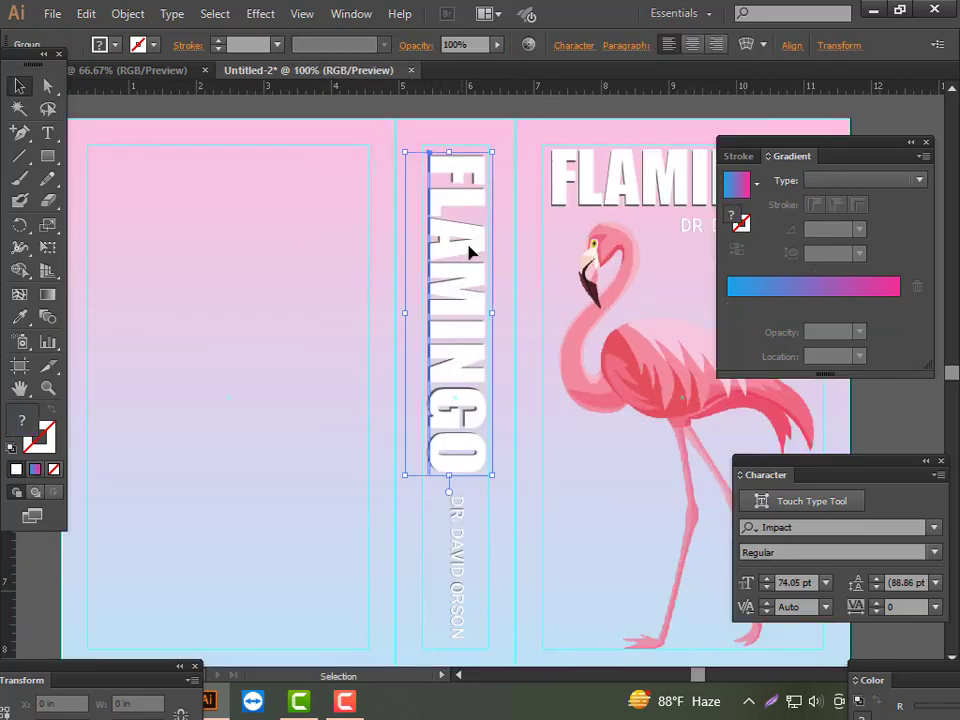
pyautogui.moveTo(449, 152); pyautogui.dragTo(447, 140)
pyautogui.moveTo(454, 343); pyautogui.dragTo(455, 373)
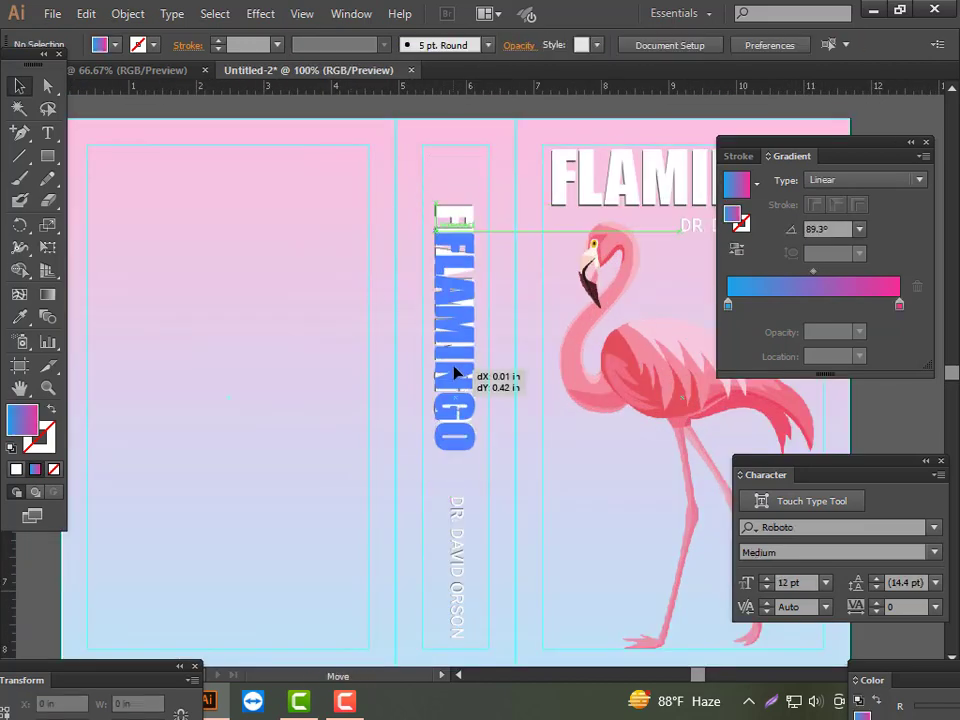
pyautogui.moveTo(457, 524); pyautogui.dragTo(461, 514)
pyautogui.hotkey('ctrl', '-')
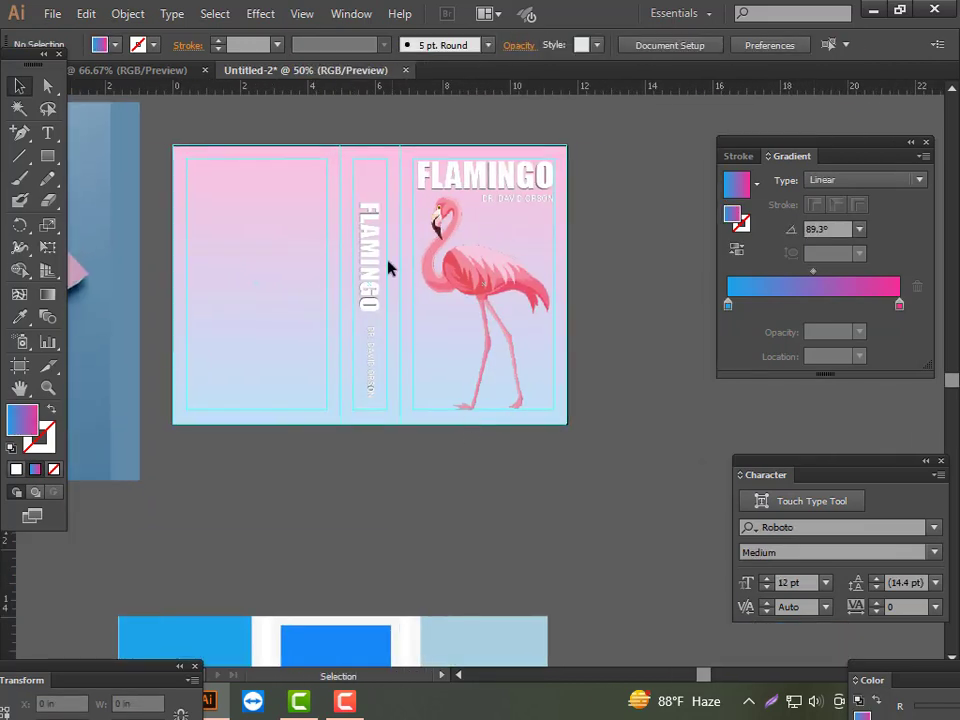
pyautogui.moveTo(390, 268); pyautogui.dragTo(388, 233)
pyautogui.moveTo(366, 283); pyautogui.dragTo(368, 300)
pyautogui.moveTo(560, 410); pyautogui.dragTo(562, 425)
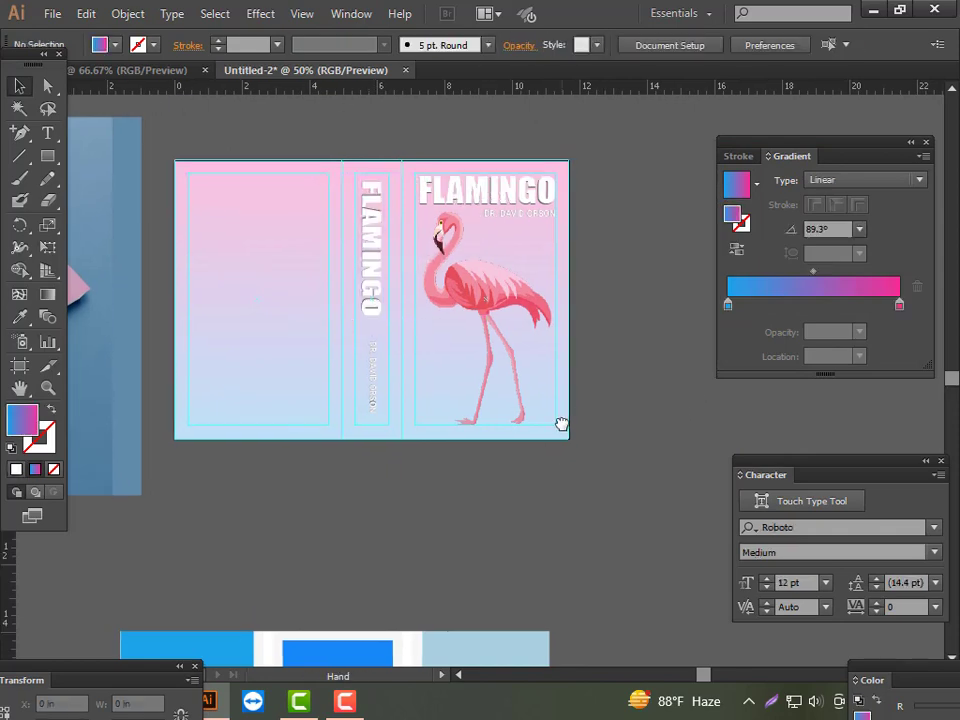
# Check the finished cover and pan over to the book mockup
pyautogui.keyDown('ctrl'); pyautogui.click(478, 347); pyautogui.keyUp('ctrl')
pyautogui.hotkey('ctrl', '-')
pyautogui.hotkey('ctrl', '-')
pyautogui.click(428, 313)
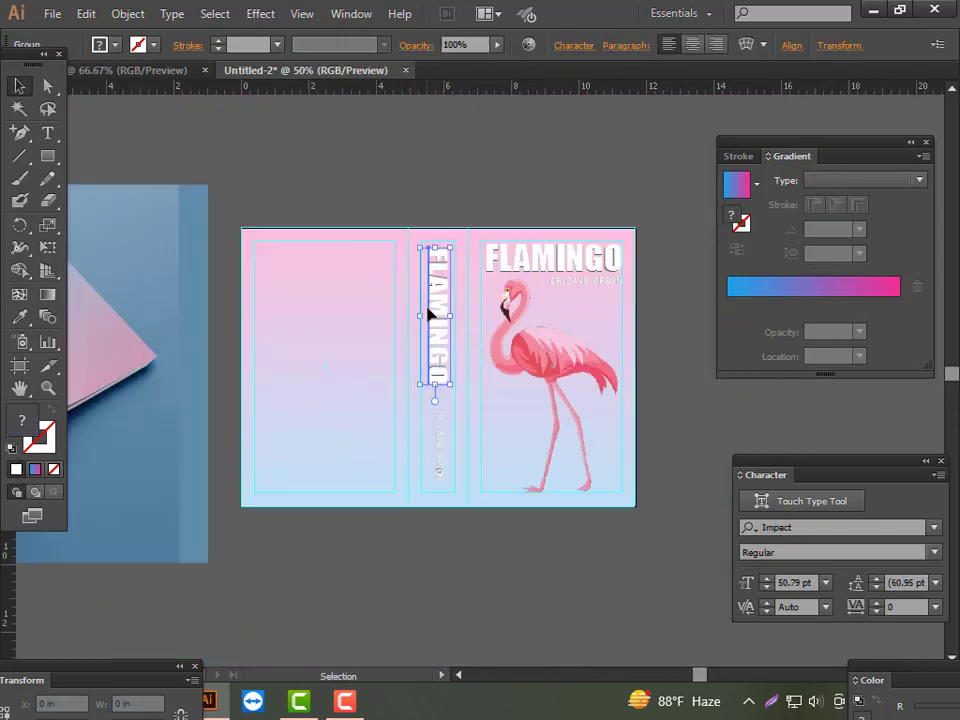
pyautogui.click(456, 529)
pyautogui.moveTo(346, 475); pyautogui.dragTo(621, 461)
pyautogui.moveTo(523, 430)
pyautogui.mouseDown()
pyautogui.moveTo(561, 420)
pyautogui.moveTo(417, 435)
pyautogui.mouseUp()
pyautogui.moveTo(265, 371); pyautogui.dragTo(600, 391)
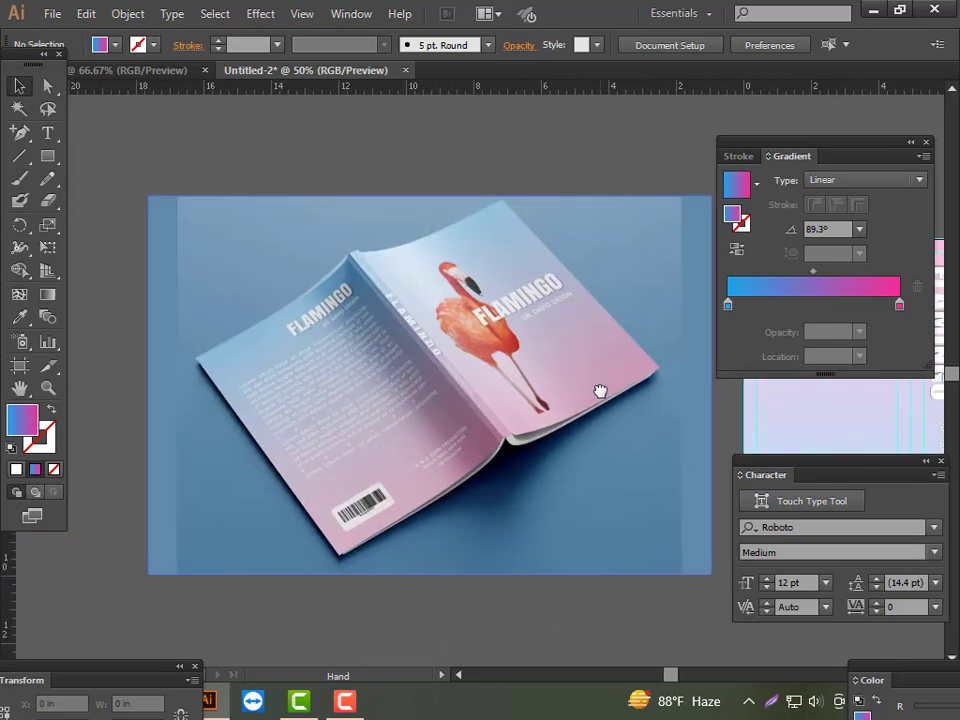
pyautogui.hscroll(5, 546, 408)
pyautogui.scroll(-1, 361, 400)
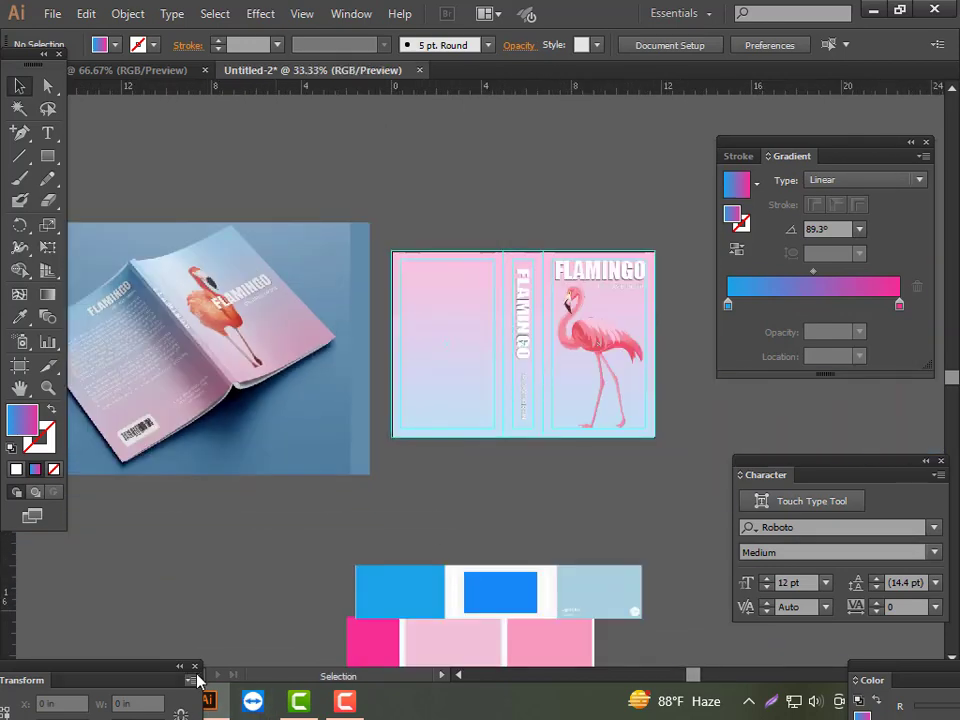
# Search 'LOREM' in Chrome, open lipsum.com and select the 'What is Lorem Ipsum' paragraph
pyautogui.click(161, 700)
pyautogui.click(340, 49)
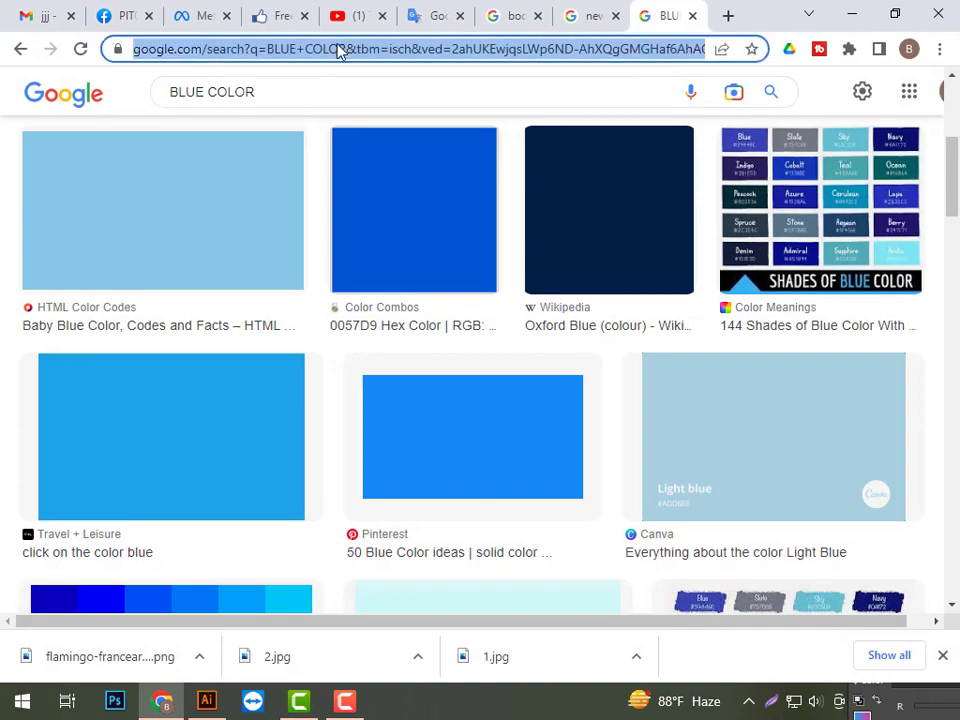
pyautogui.write('LOREM')
pyautogui.press('Return')
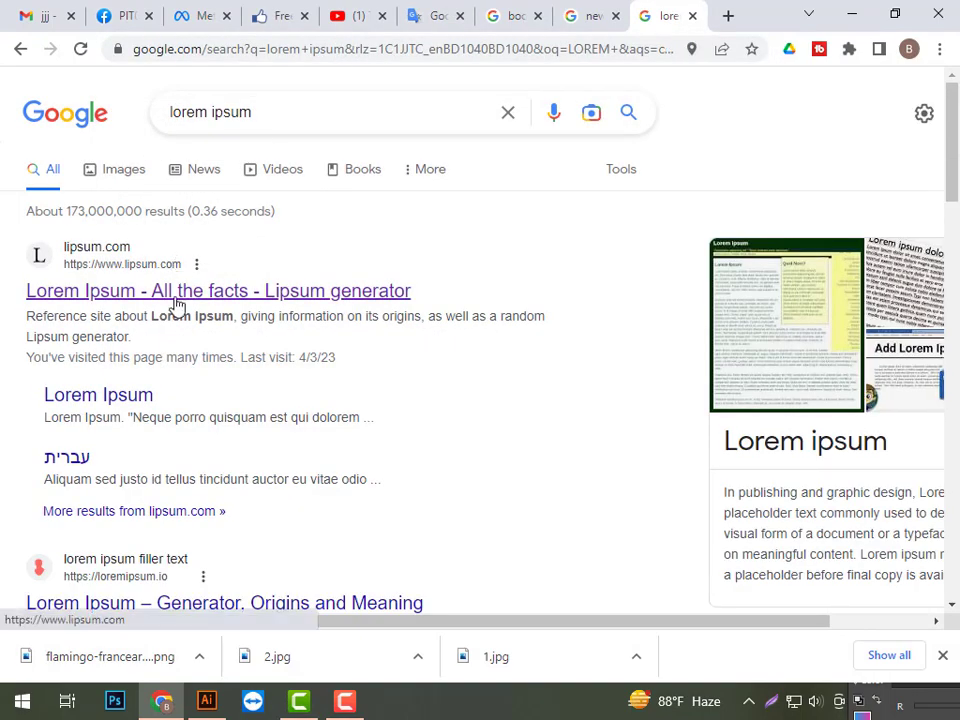
pyautogui.click(242, 290)
pyautogui.scroll(-5, 478, 260)
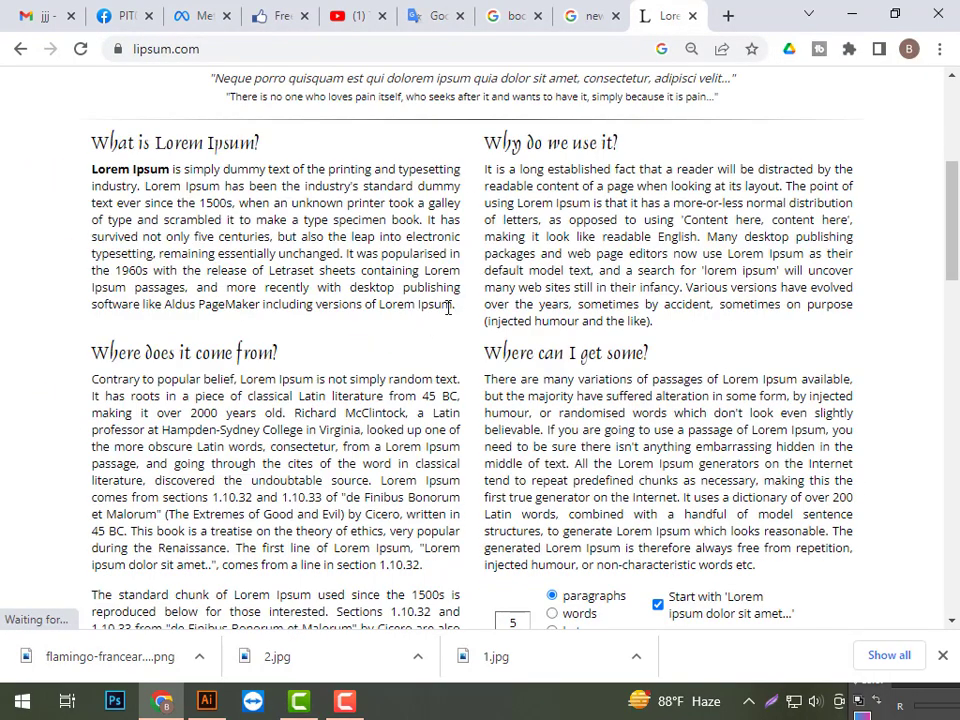
pyautogui.moveTo(449, 308); pyautogui.dragTo(92, 150)
# Draw a first text area on the back cover, then delete it
pyautogui.click(851, 14)
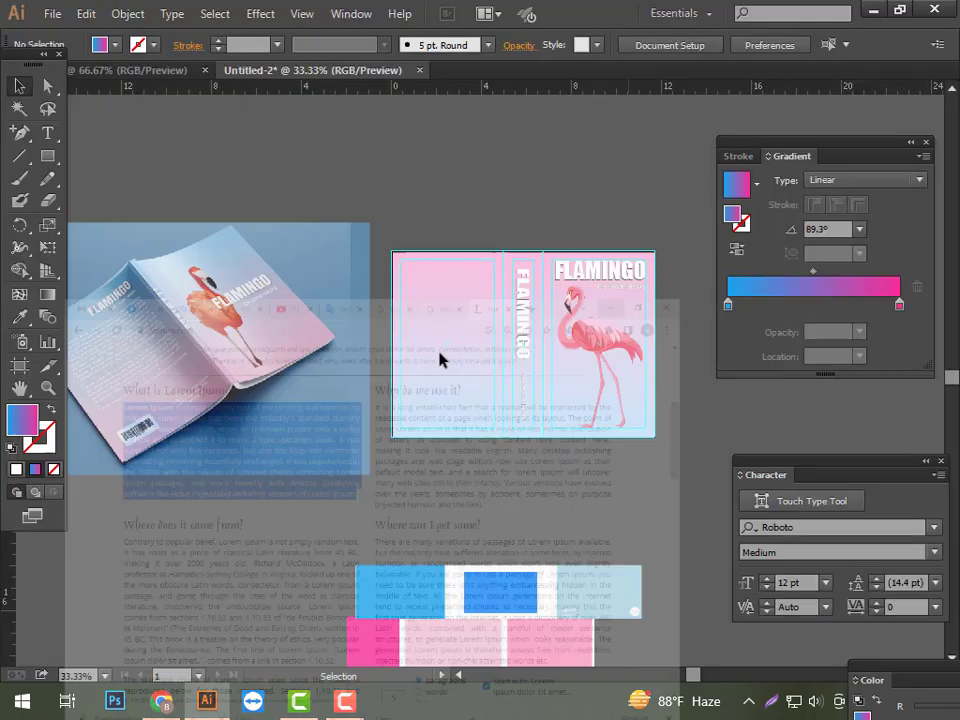
pyautogui.hotkey('ctrl', '=')
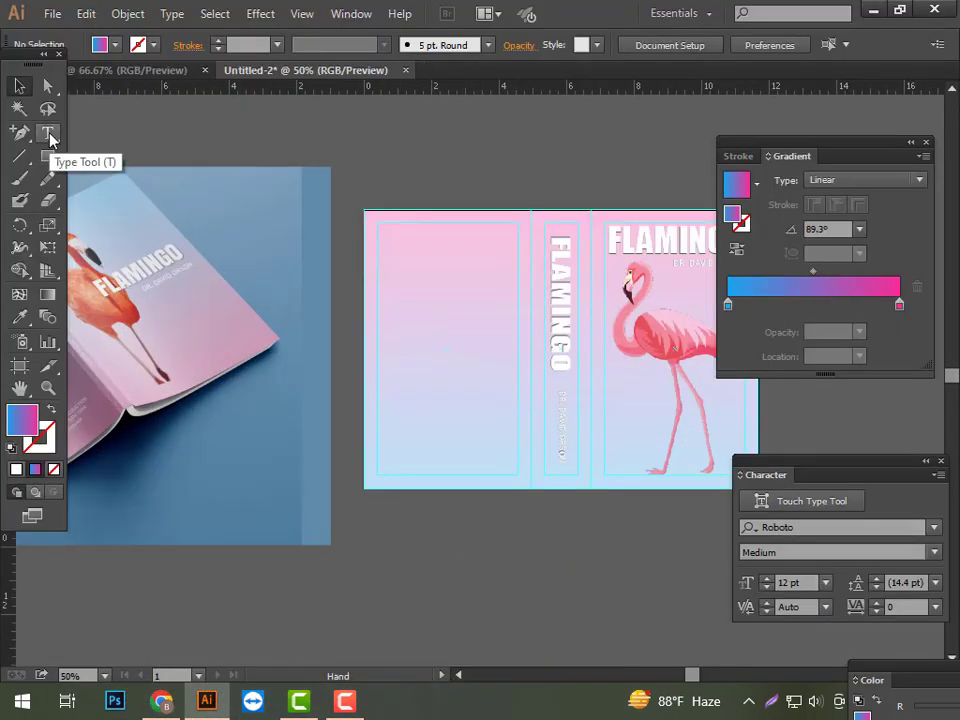
pyautogui.click(48, 136)
pyautogui.moveTo(385, 284); pyautogui.dragTo(517, 466)
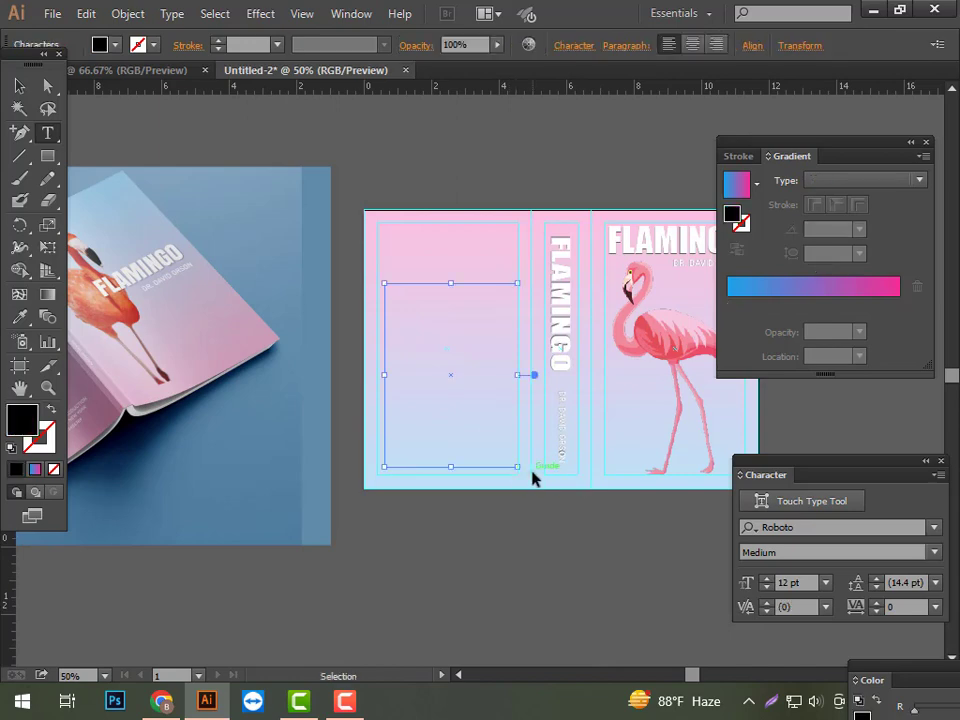
pyautogui.click(20, 88)
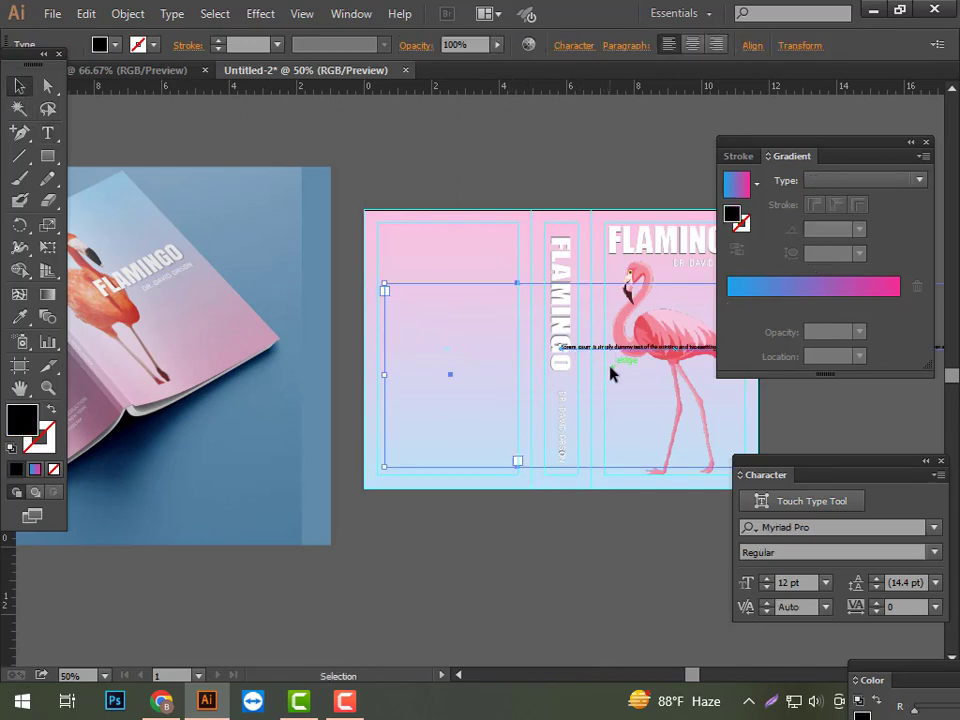
pyautogui.press('Delete')
# Draw a new back-cover text area holding the Lorem Ipsum paragraph, then move and shorten it
pyautogui.click(48, 133)
pyautogui.moveTo(368, 143); pyautogui.dragTo(510, 402)
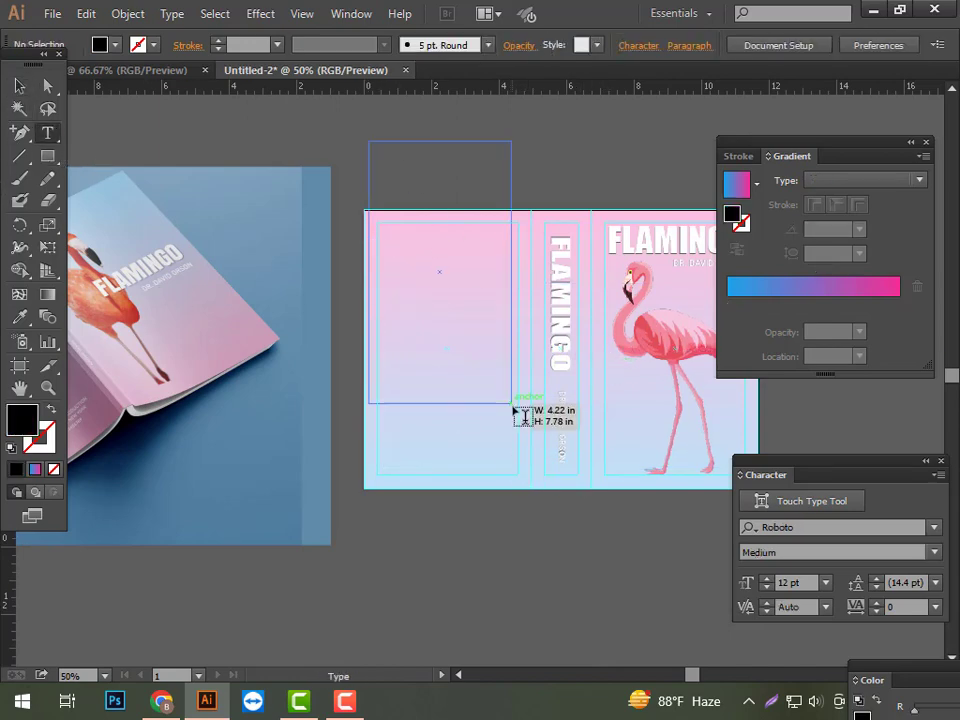
pyautogui.press('Escape')
pyautogui.moveTo(390, 212); pyautogui.dragTo(399, 358)
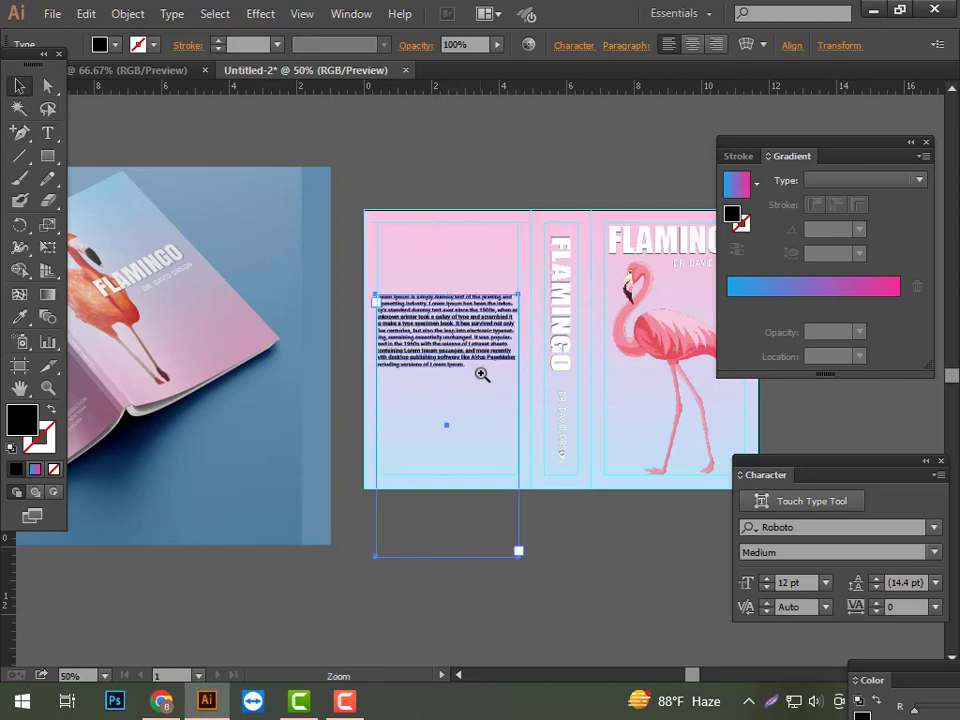
pyautogui.keyDown('ctrl'); pyautogui.click(482, 375); pyautogui.keyUp('ctrl')
pyautogui.moveTo(455, 497); pyautogui.dragTo(455, 421)
pyautogui.keyDown('ctrl'); pyautogui.click(450, 357); pyautogui.keyUp('ctrl')
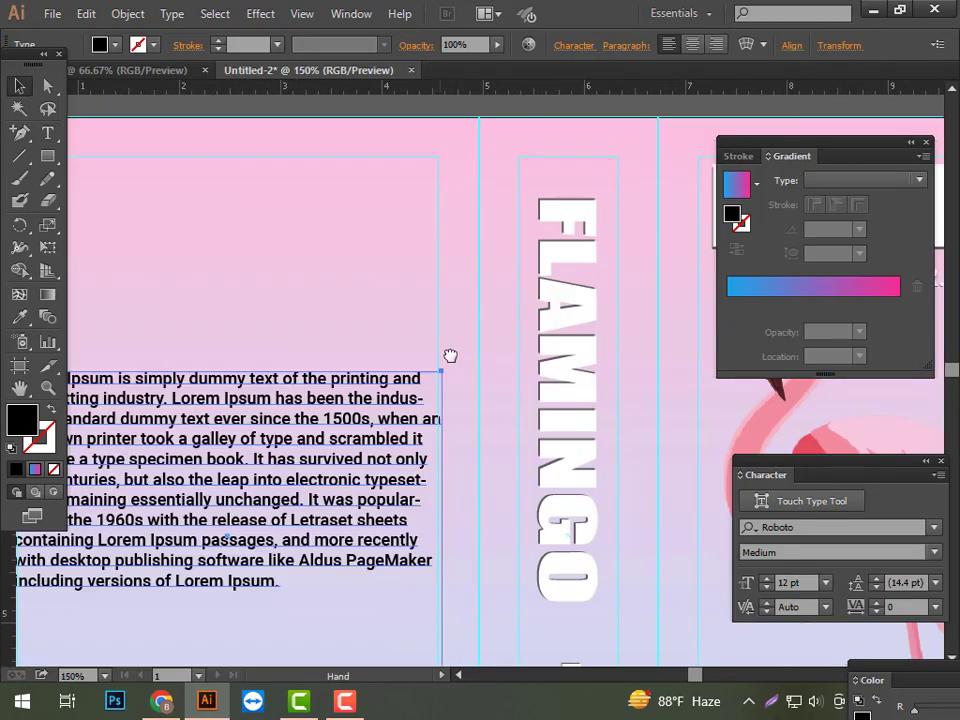
pyautogui.hotkey('ctrl', '-')
pyautogui.hotkey('ctrl', '-')
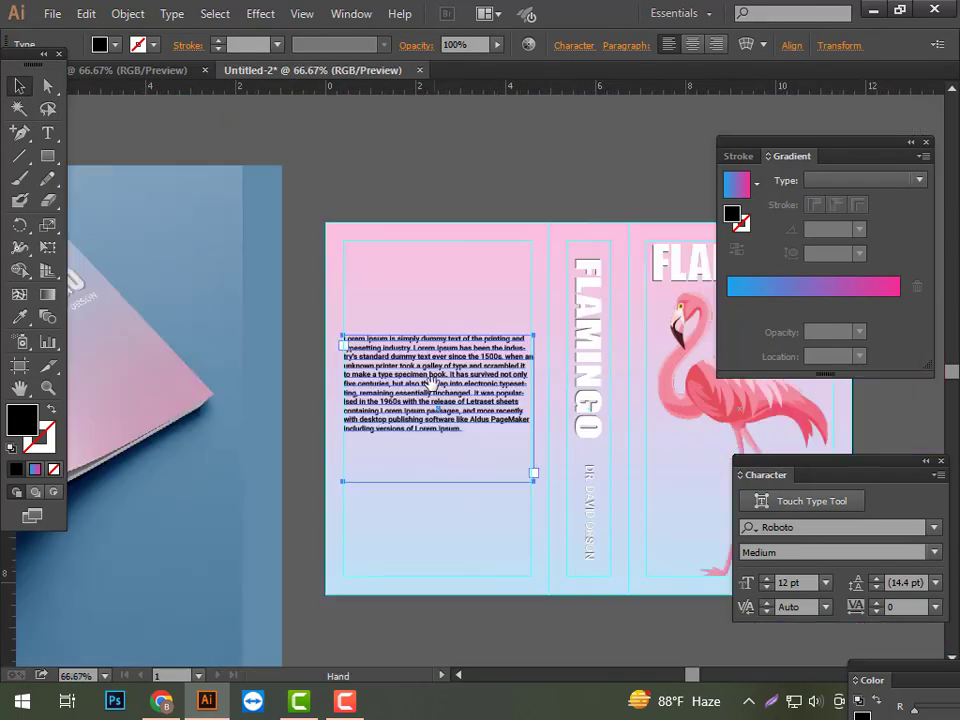
pyautogui.moveTo(20, 320)
pyautogui.mouseDown()
pyautogui.moveTo(220, 320)
pyautogui.moveTo(47, 320)
pyautogui.mouseUp()
# Colour the paragraph grey using an Eyedropper sample
pyautogui.click(19, 317)
pyautogui.click(5, 141)
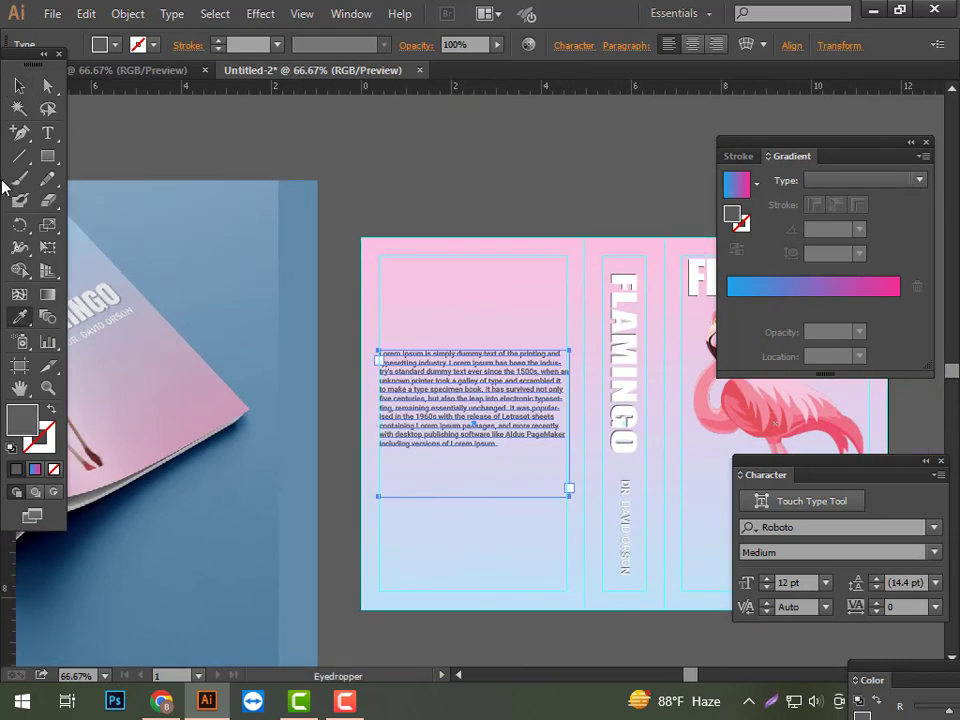
pyautogui.doubleClick(16, 421)
pyautogui.press('Return')
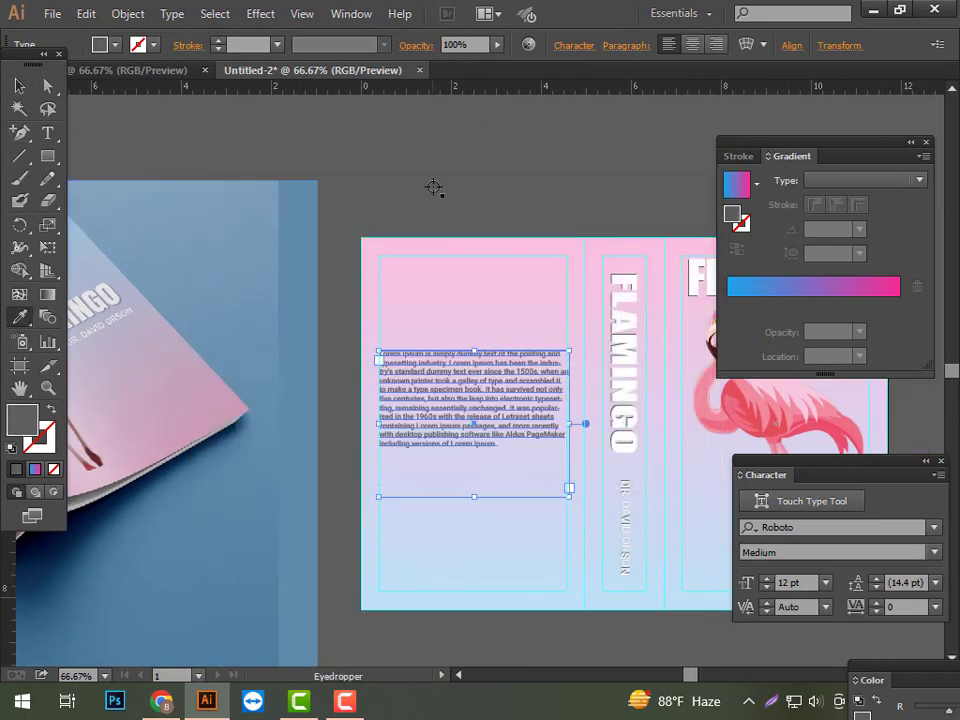
pyautogui.click(19, 86)
pyautogui.moveTo(407, 497)
pyautogui.mouseDown()
pyautogui.moveTo(707, 407)
pyautogui.moveTo(639, 454)
pyautogui.moveTo(484, 385)
pyautogui.mouseUp()
pyautogui.click(413, 300)
# Narrow the text frame slightly and raise the paragraph's leading to 23 pt
pyautogui.hotkey('ctrl', '+')
pyautogui.hotkey('ctrl', '+')
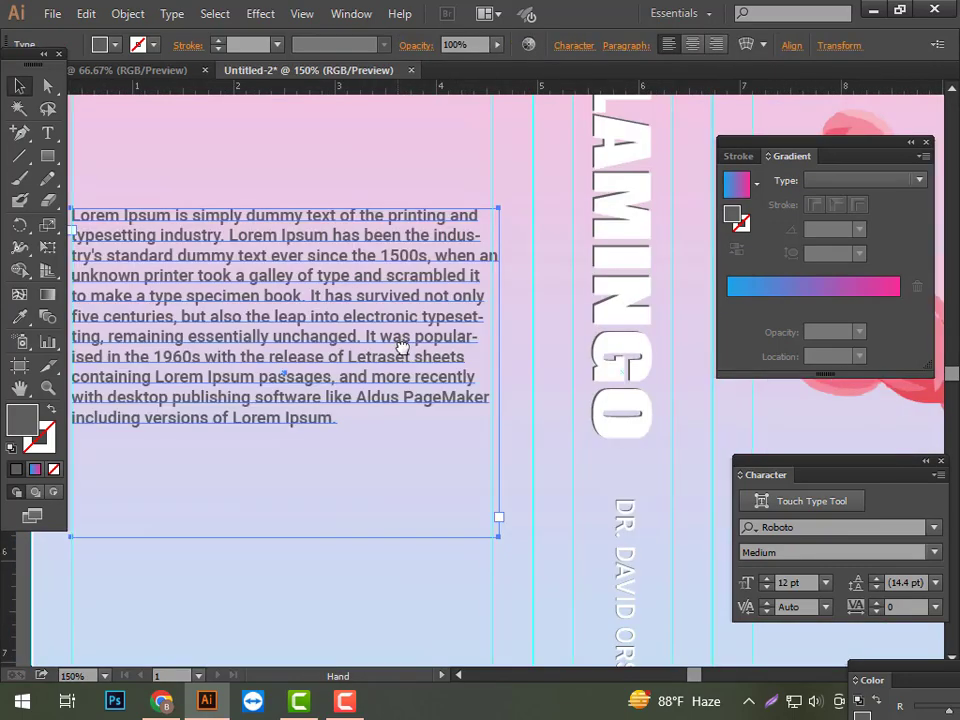
pyautogui.moveTo(403, 343); pyautogui.dragTo(444, 347)
pyautogui.moveTo(865, 468)
pyautogui.mouseDown()
pyautogui.moveTo(836, 307)
pyautogui.moveTo(849, 346)
pyautogui.mouseUp()
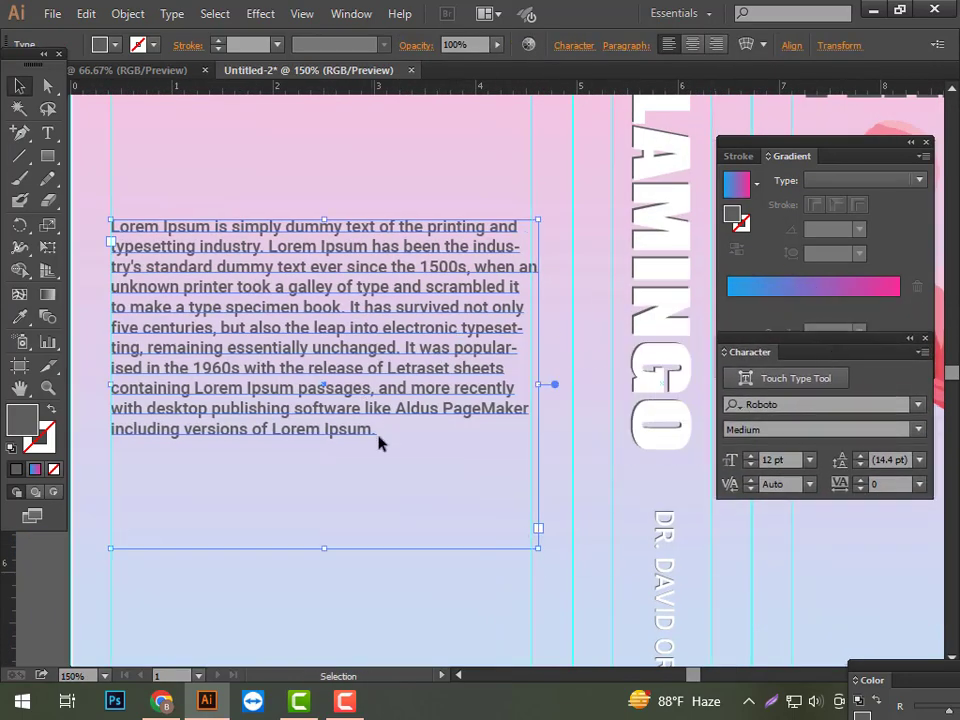
pyautogui.moveTo(538, 384); pyautogui.dragTo(532, 384)
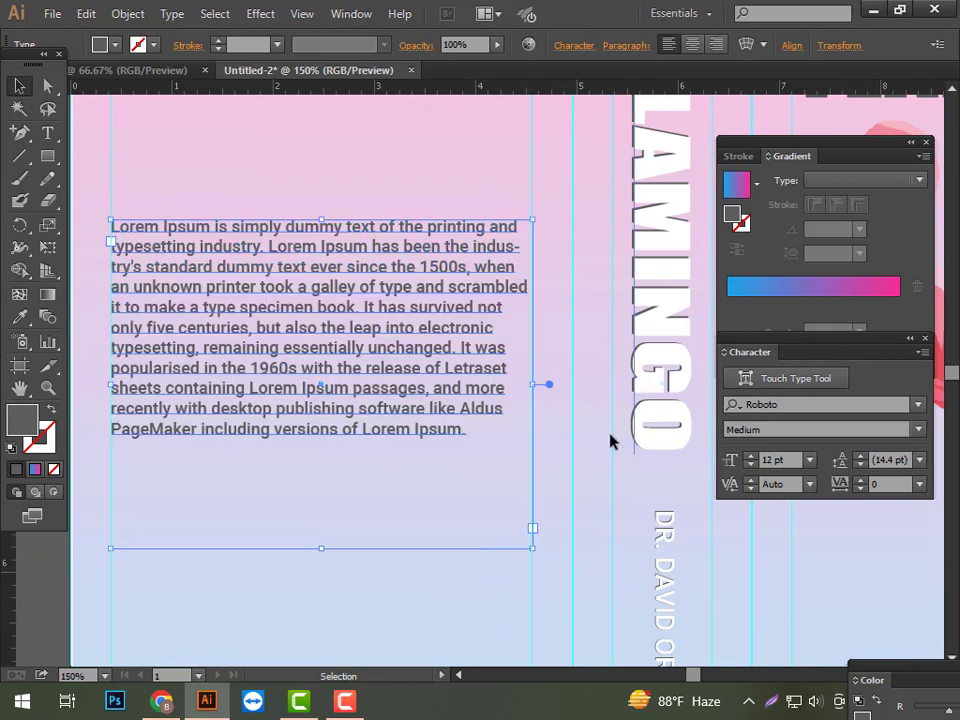
pyautogui.click(860, 455)
pyautogui.click(860, 455)
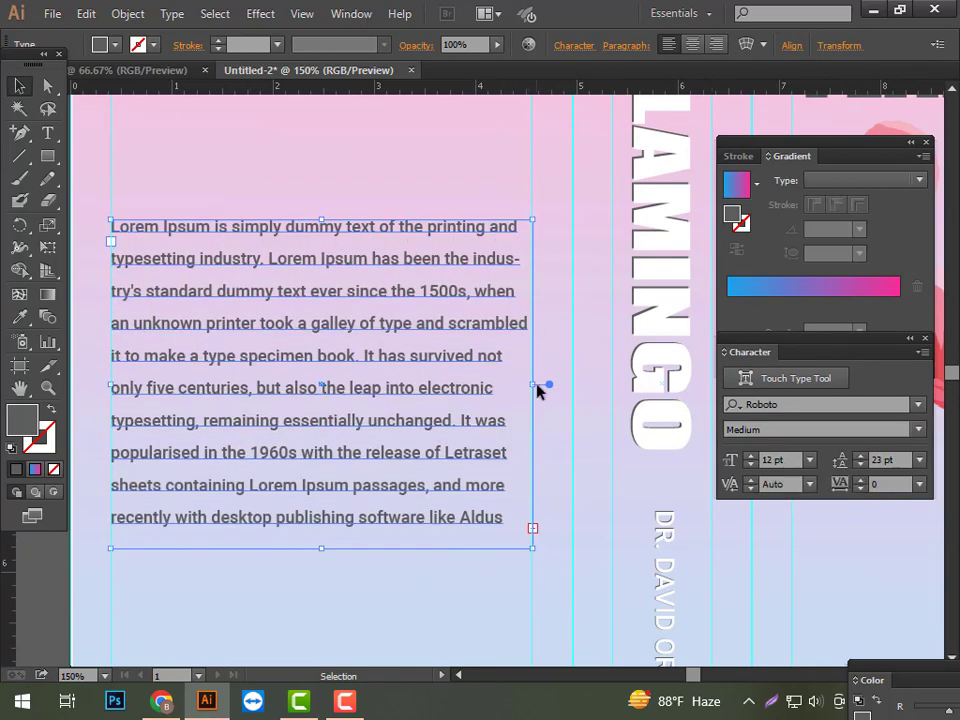
# Justify the back-cover paragraph text
pyautogui.click(612, 45)
pyautogui.click(540, 77)
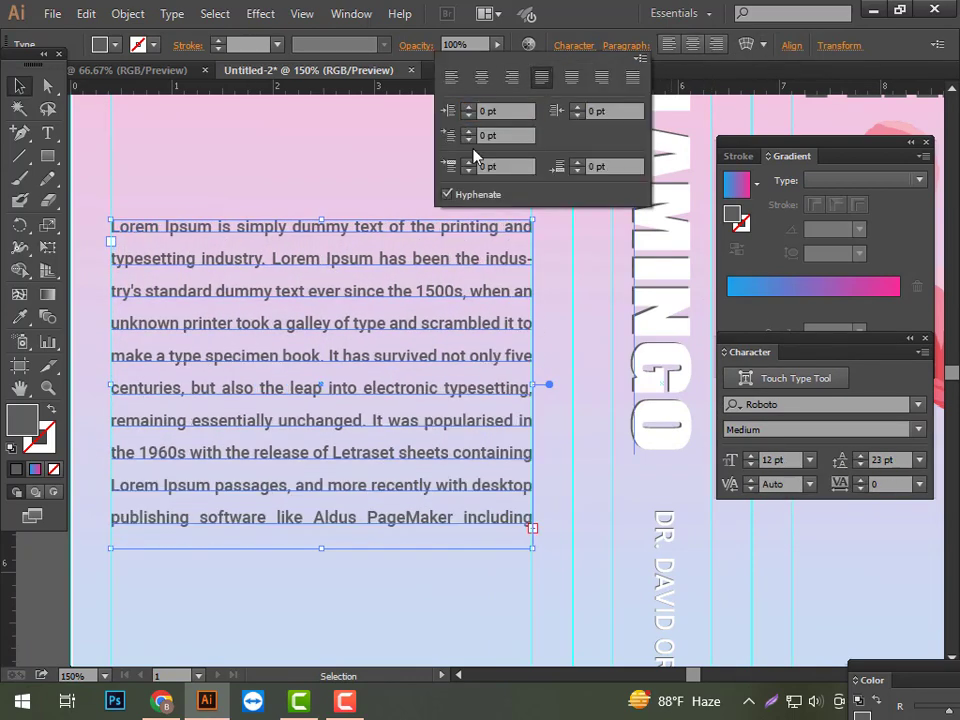
pyautogui.click(497, 471)
pyautogui.hotkey('ctrl', '-')
pyautogui.hotkey('ctrl', '-')
pyautogui.moveTo(473, 468)
pyautogui.mouseDown()
pyautogui.moveTo(628, 497)
pyautogui.moveTo(645, 422)
pyautogui.moveTo(234, 388)
pyautogui.mouseUp()
# Move the text frame up, extend it down, and paste copied lines as a second paragraph
pyautogui.moveTo(313, 281); pyautogui.dragTo(313, 242)
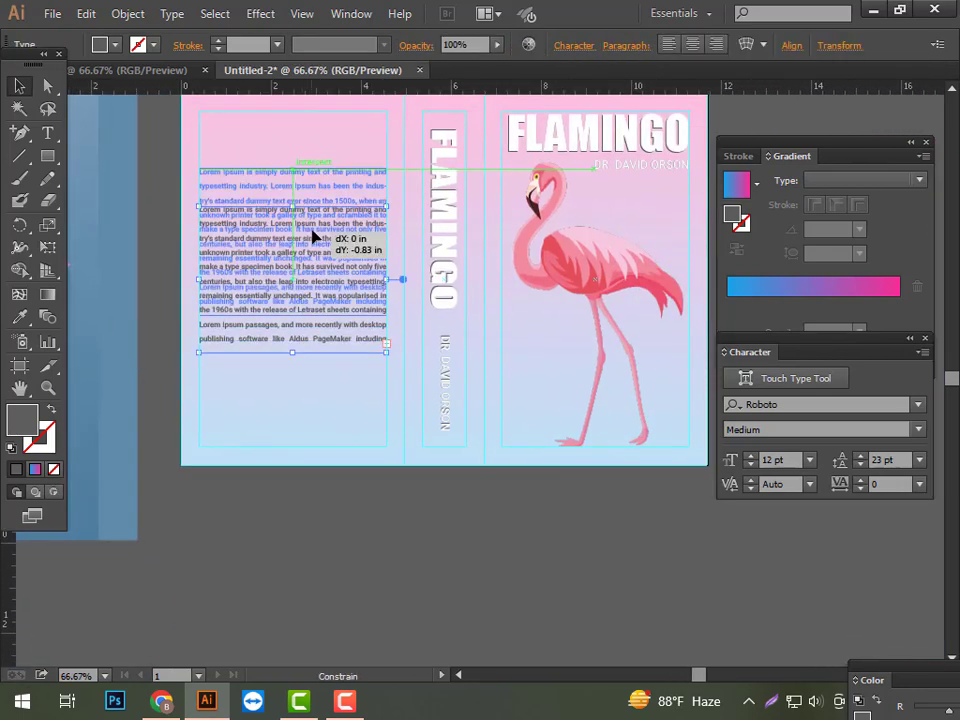
pyautogui.moveTo(292, 317); pyautogui.dragTo(296, 428)
pyautogui.doubleClick(284, 316)
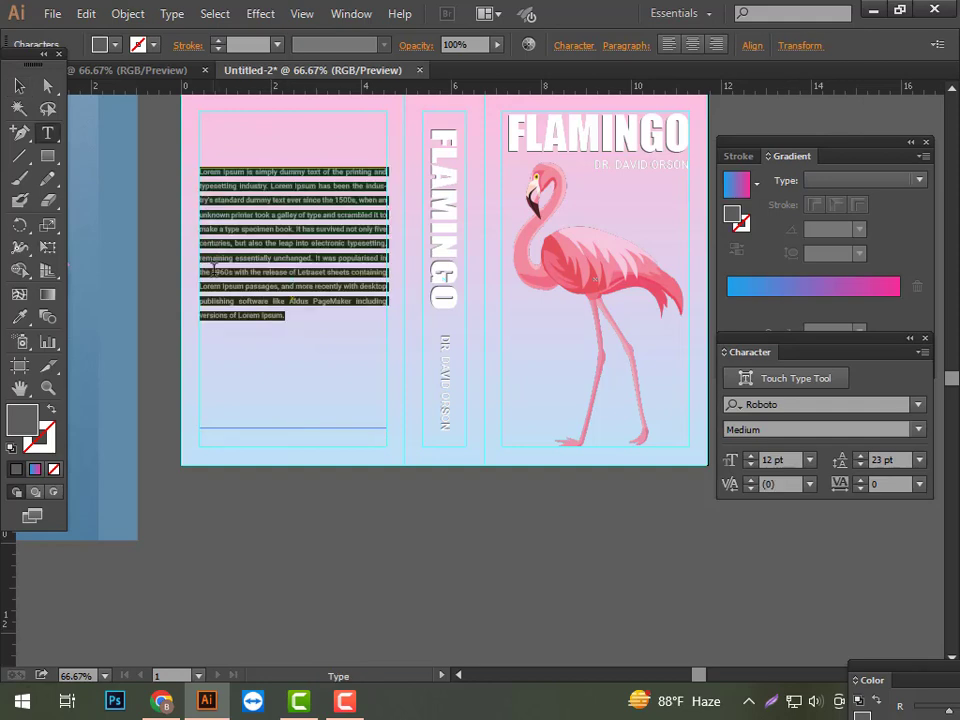
pyautogui.moveTo(284, 316); pyautogui.dragTo(197, 262)
pyautogui.moveTo(300, 253); pyautogui.dragTo(296, 228)
pyautogui.hotkey('ctrl', 'c')
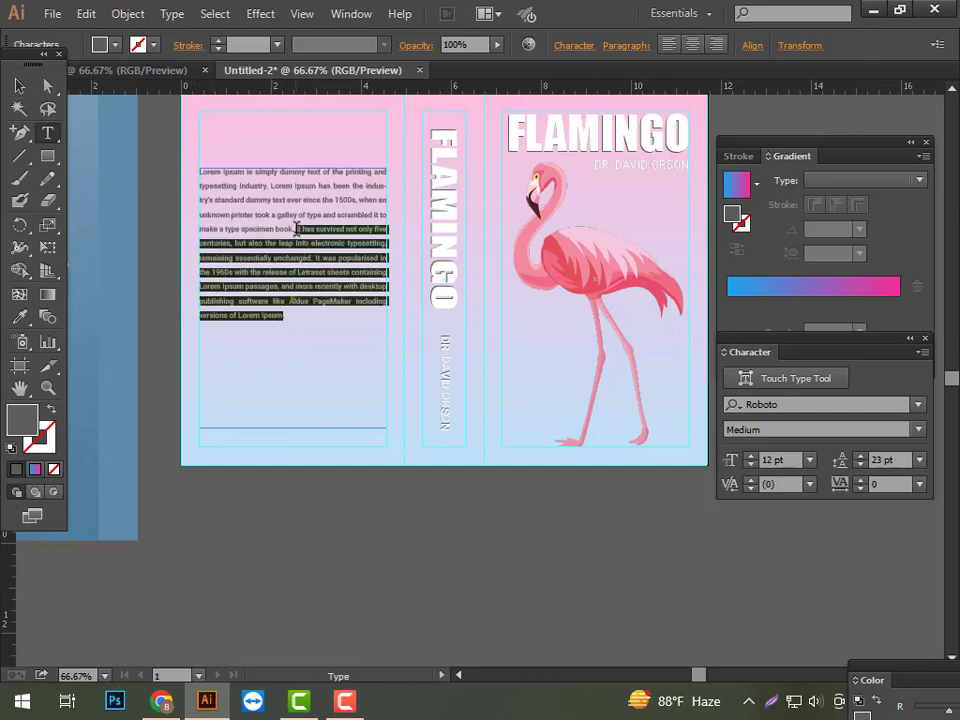
pyautogui.click(293, 318)
pyautogui.press('Return')
pyautogui.press('Return')
pyautogui.hotkey('ctrl', 'v')
# Delete the excess text from the end of the second paragraph
pyautogui.click(19, 85)
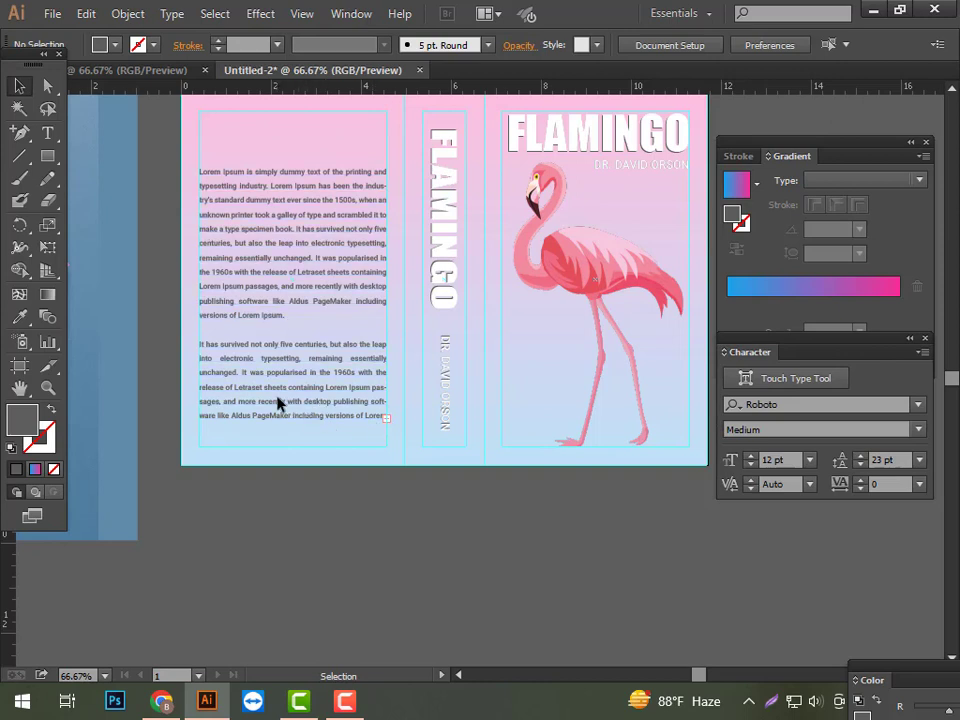
pyautogui.press('t')
pyautogui.moveTo(242, 372); pyautogui.dragTo(423, 458)
pyautogui.press('BackSpace')
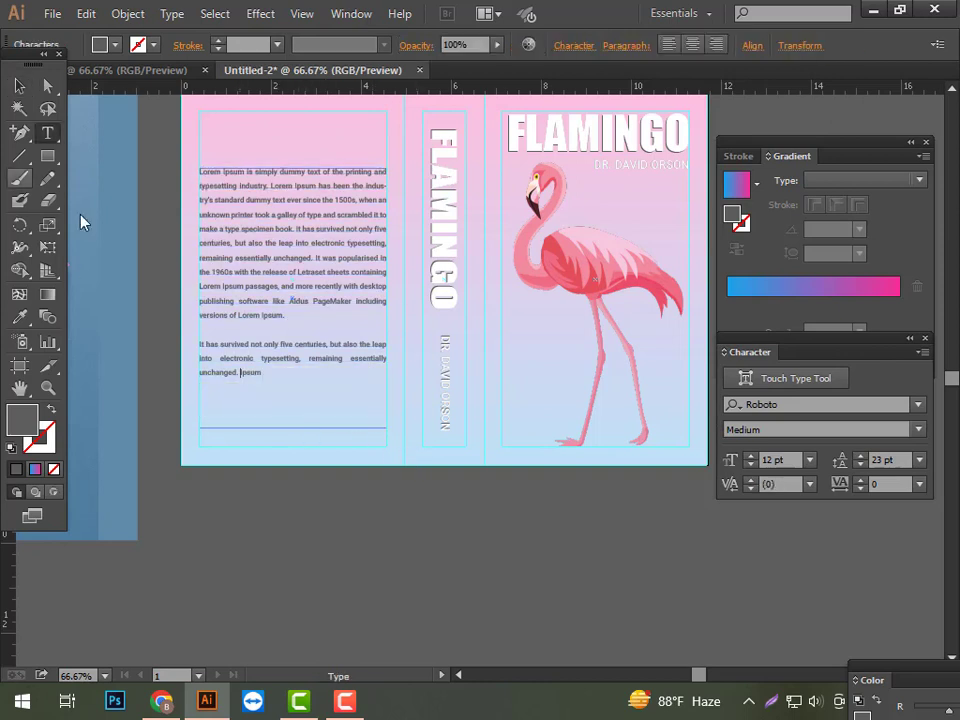
pyautogui.click(19, 85)
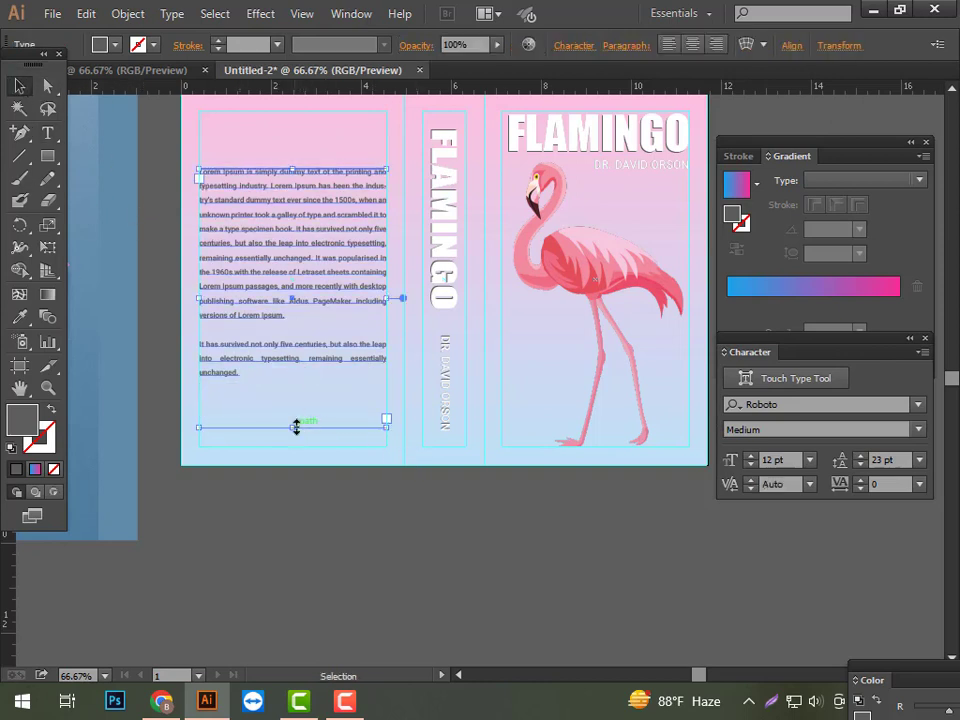
pyautogui.click(435, 437)
# Tighten the body text leading to 21 pt and view the mockup's barcode
pyautogui.scroll(1, 365, 352)
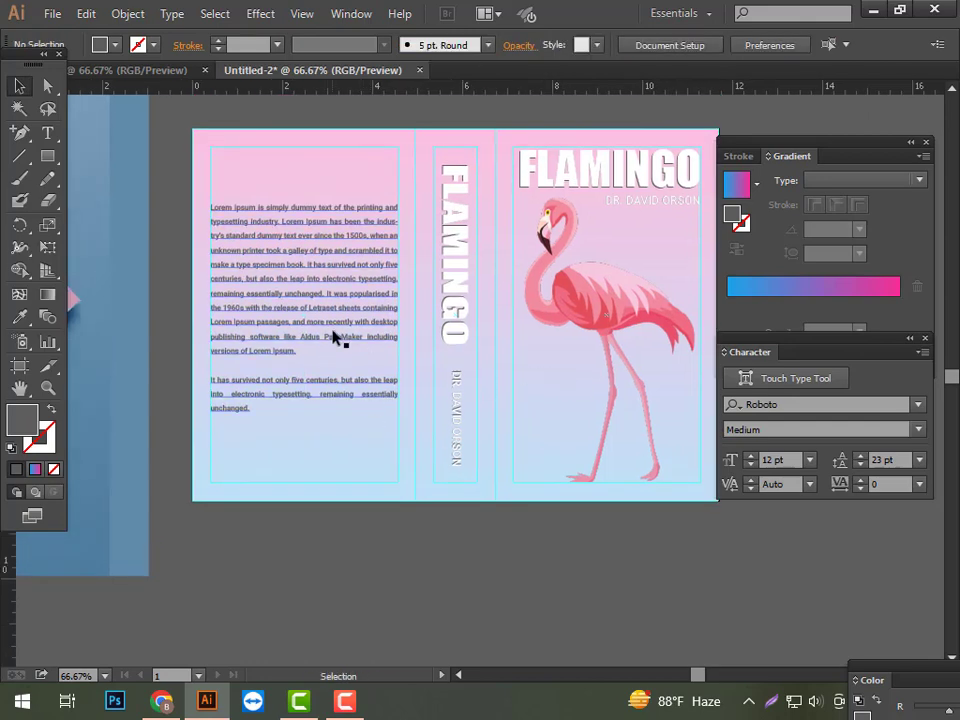
pyautogui.click(330, 390)
pyautogui.click(860, 464)
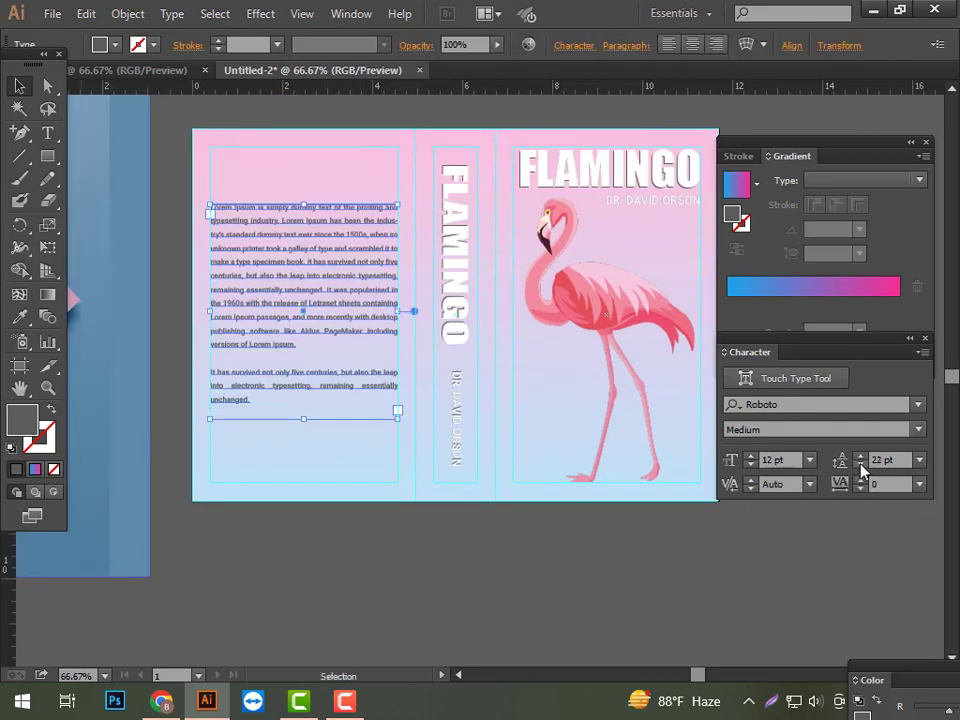
pyautogui.click(351, 392)
pyautogui.hscroll(-5, 343, 392)
pyautogui.moveTo(175, 432); pyautogui.dragTo(222, 438)
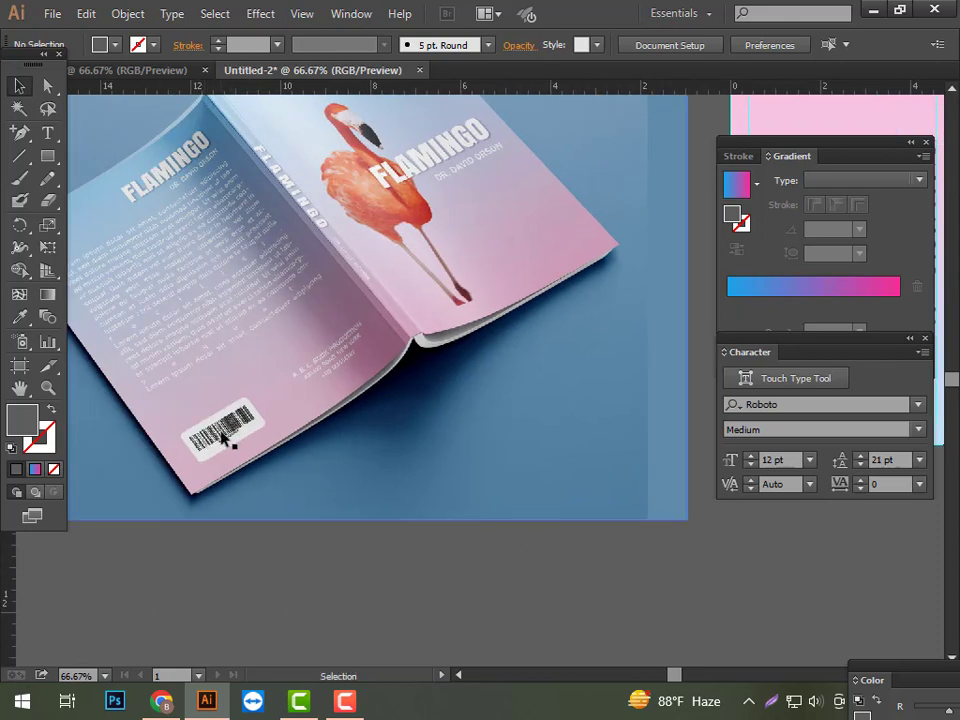
pyautogui.scroll(2, 240, 428)
pyautogui.moveTo(585, 383); pyautogui.dragTo(483, 388)
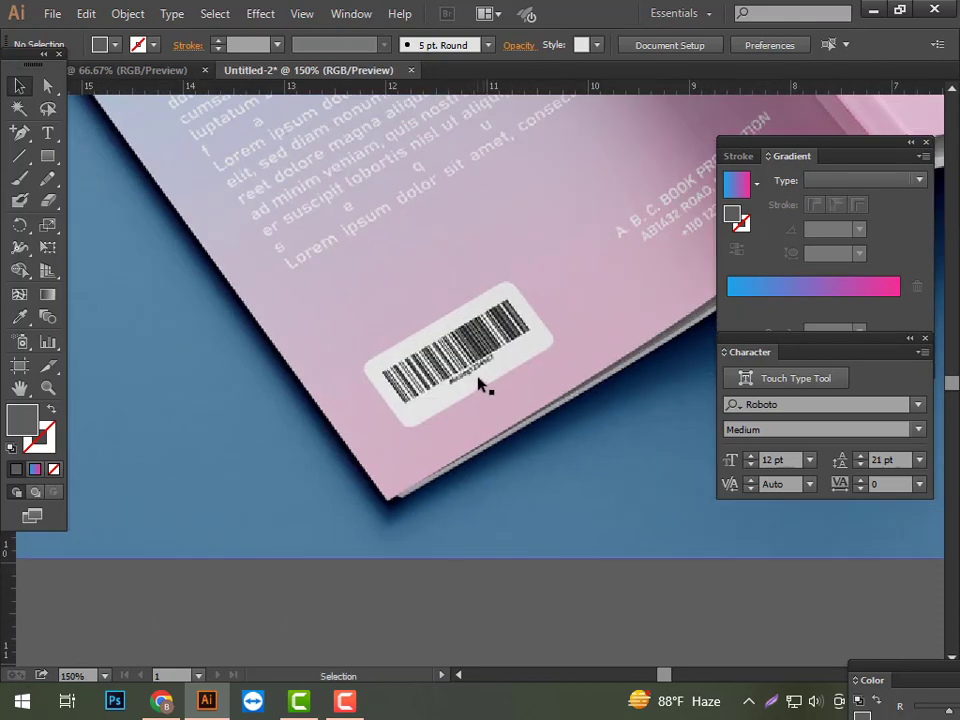
pyautogui.scroll(-2, 488, 368)
# Search Google Images for BARCODE
pyautogui.click(161, 700)
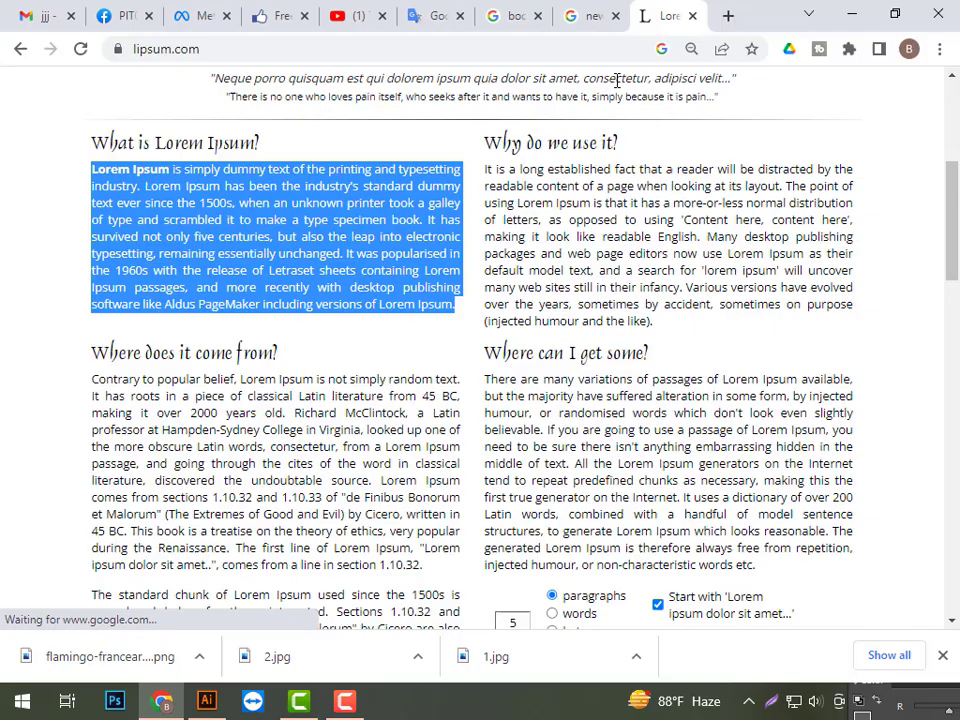
pyautogui.write('BARCODE')
pyautogui.press('Return')
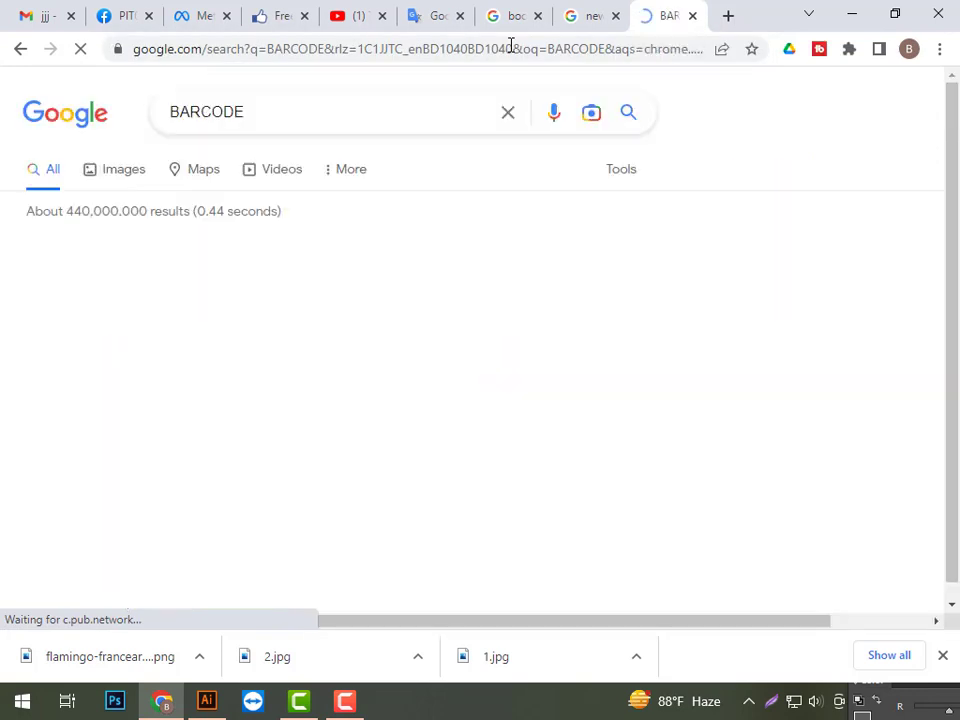
pyautogui.click(112, 167)
# Copy the Vecteezy barcode image and paste it into the Illustrator document
pyautogui.scroll(-3, 393, 372)
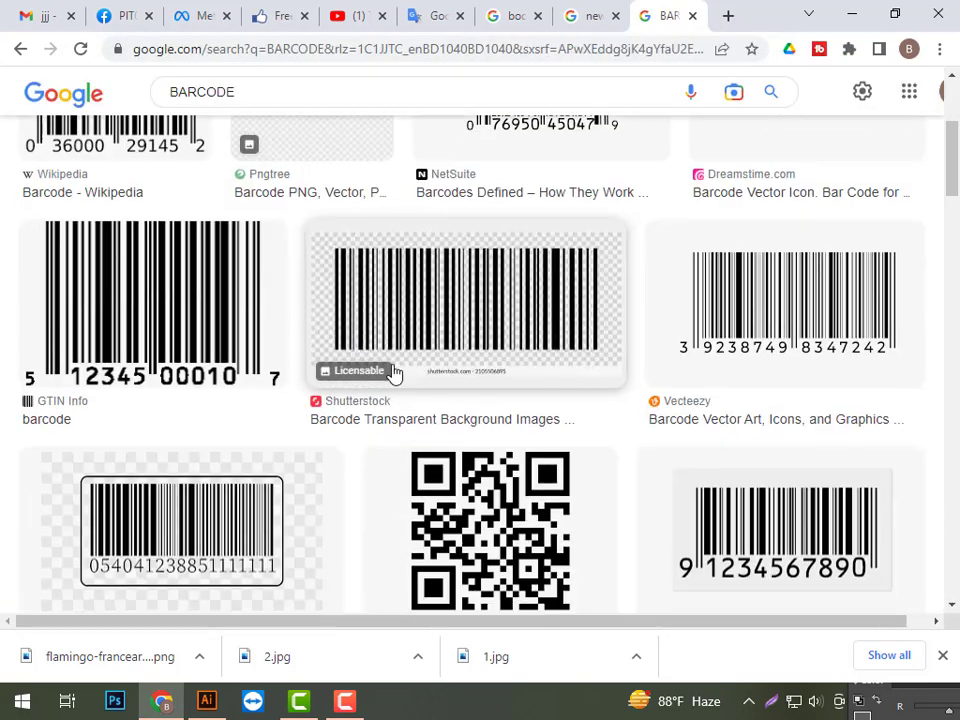
pyautogui.click(696, 336)
pyautogui.rightClick(652, 215)
pyautogui.click(707, 495)
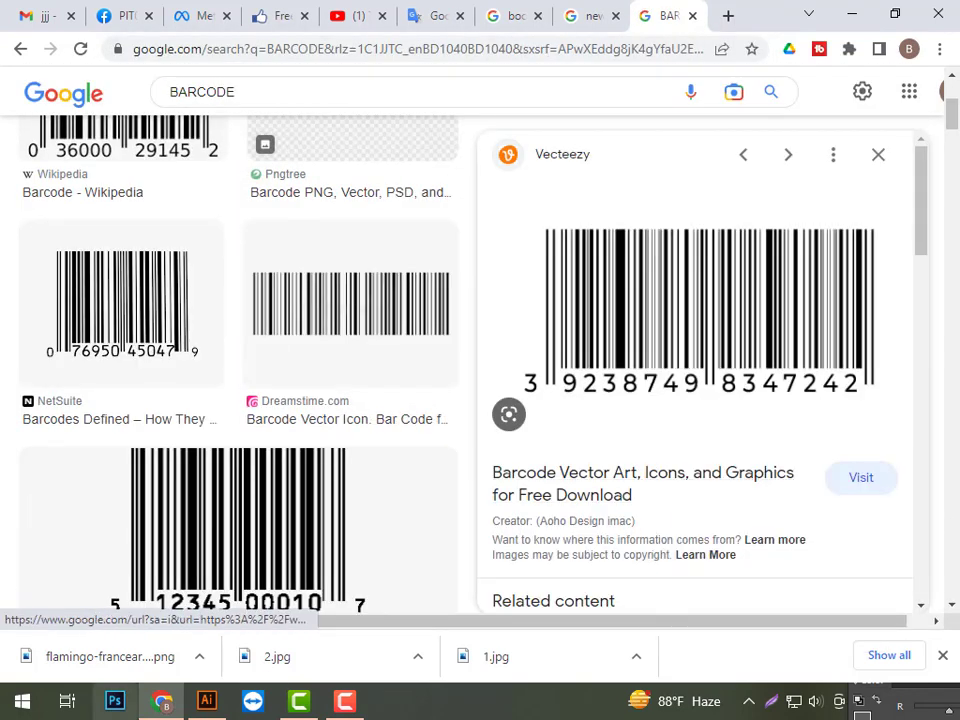
pyautogui.click(207, 700)
pyautogui.hotkey('ctrl', 'v')
pyautogui.hotkey('ctrl', '-')
# Shrink the barcode and move it onto the back cover's bottom-left corner
pyautogui.moveTo(583, 336); pyautogui.dragTo(439, 339)
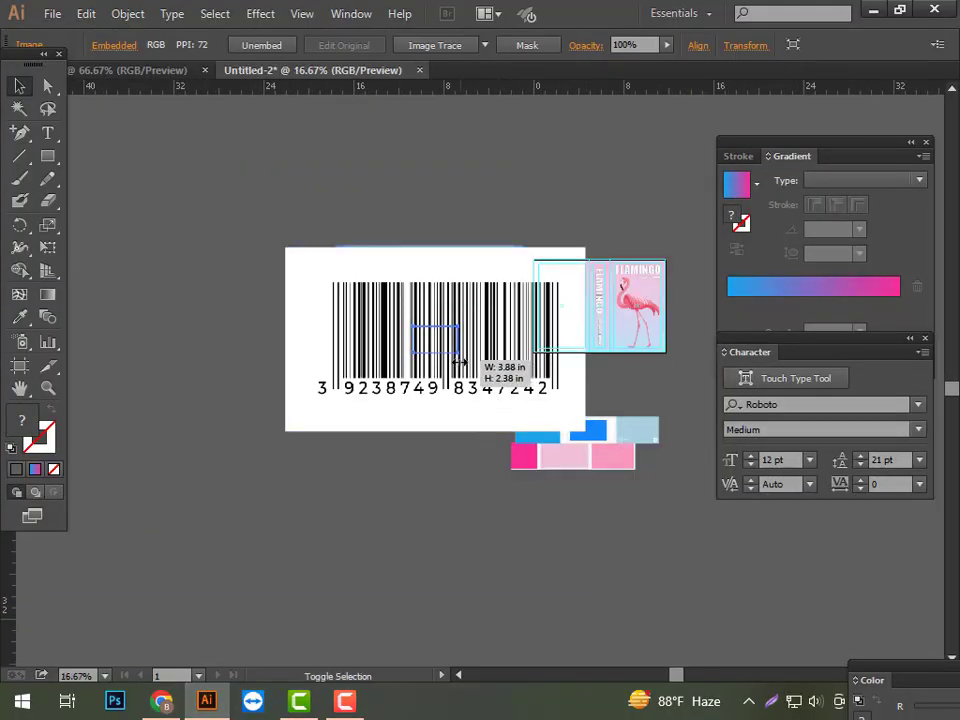
pyautogui.press('z')
pyautogui.click(499, 356)
pyautogui.moveTo(227, 433); pyautogui.dragTo(602, 429)
pyautogui.click(574, 414)
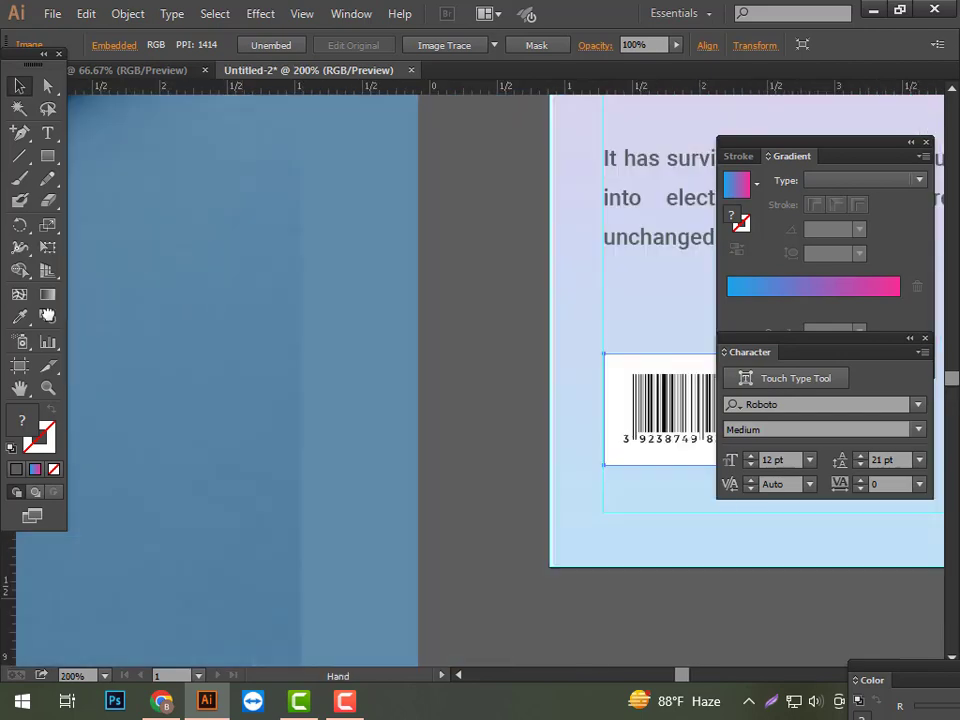
pyautogui.moveTo(785, 437)
pyautogui.mouseDown()
pyautogui.moveTo(422, 375)
pyautogui.moveTo(492, 455)
pyautogui.mouseUp()
pyautogui.keyDown('alt'); pyautogui.click(433, 412); pyautogui.keyUp('alt')
pyautogui.keyDown('alt'); pyautogui.click(433, 412); pyautogui.keyUp('alt')
pyautogui.keyDown('alt'); pyautogui.click(433, 412); pyautogui.keyUp('alt')
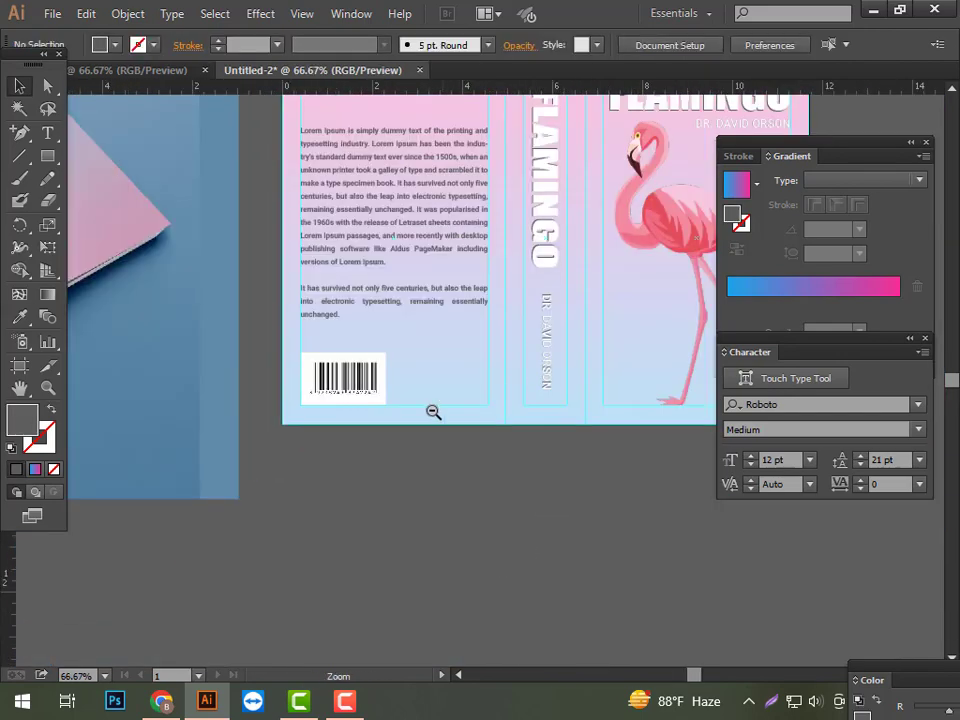
# Pan to the mockup's publisher text and place a text insertion point for the address
pyautogui.moveTo(433, 412); pyautogui.dragTo(551, 403)
pyautogui.moveTo(142, 358); pyautogui.dragTo(422, 433)
pyautogui.click(364, 400)
pyautogui.moveTo(364, 400)
pyautogui.mouseDown()
pyautogui.moveTo(443, 350)
pyautogui.moveTo(448, 364)
pyautogui.moveTo(408, 388)
pyautogui.mouseUp()
pyautogui.scroll(-1, 441, 396)
pyautogui.click(47, 133)
pyautogui.click(241, 445)
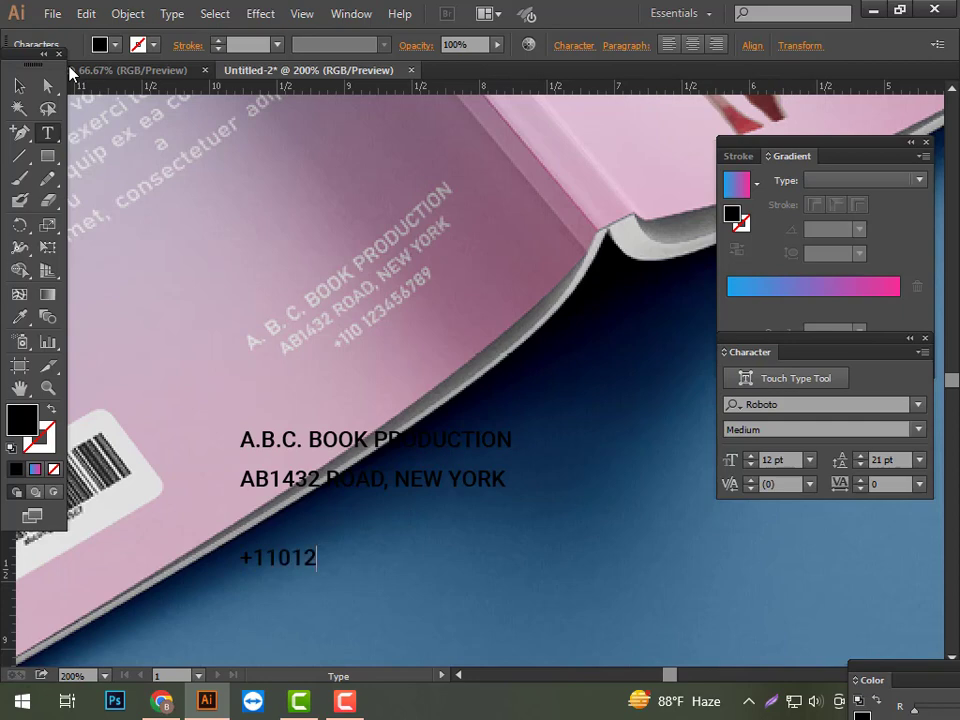
# Remove the blank line from the publisher address text
pyautogui.keyDown('ctrl'); pyautogui.click(380, 479); pyautogui.keyUp('ctrl')
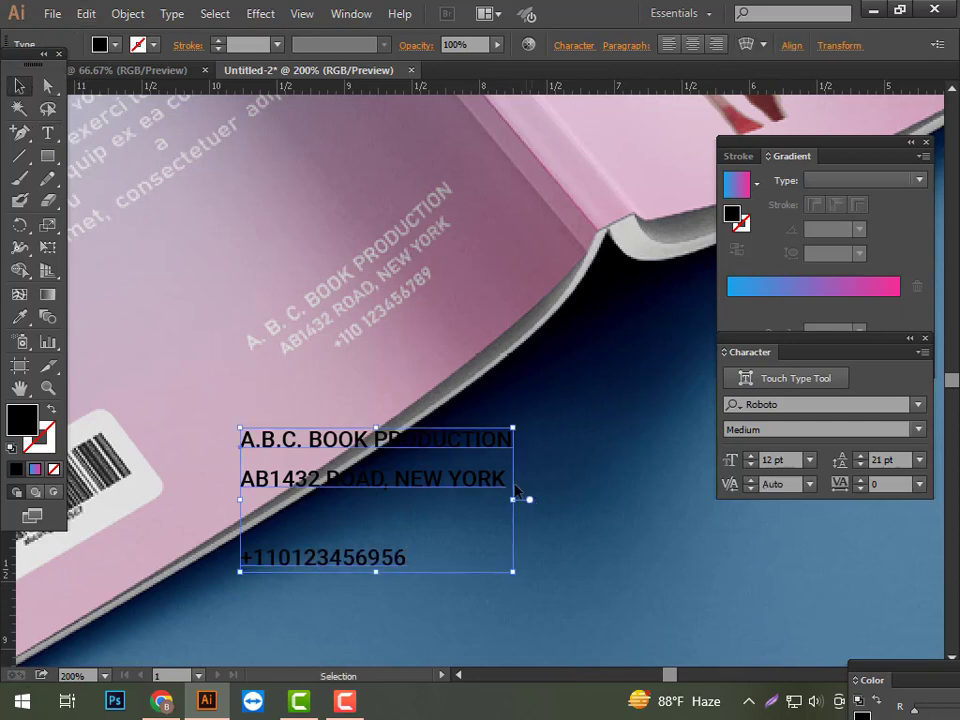
pyautogui.tripleClick(499, 489)
pyautogui.hotkey('ctrl', 'z')
pyautogui.press('Escape')
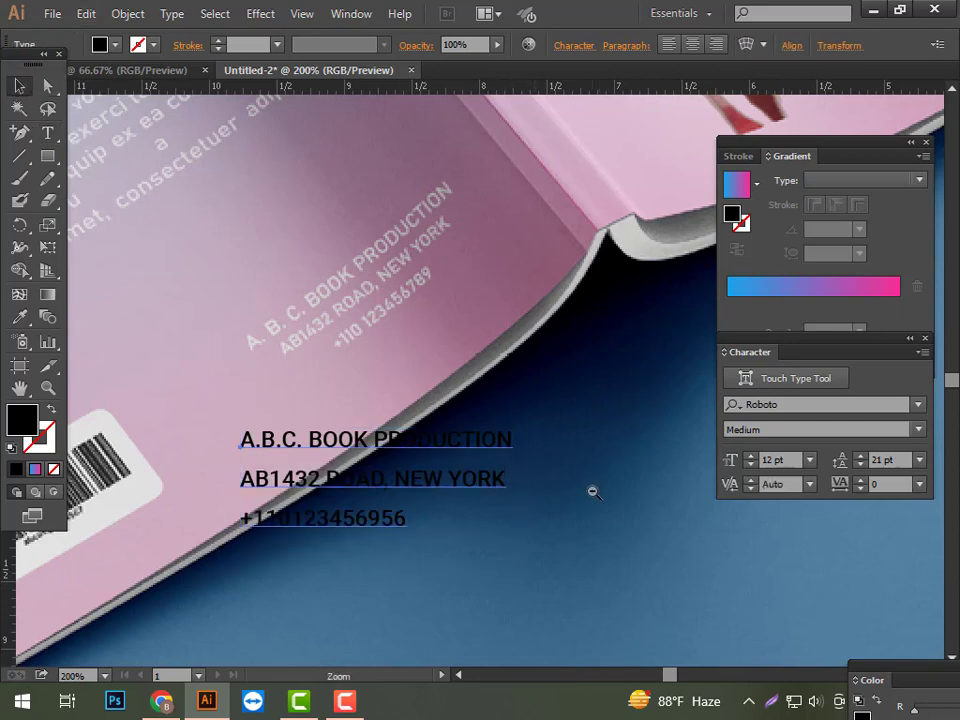
# Shrink the publisher block, place it right of the barcode, and center-align its lines
pyautogui.hotkey('ctrl', '1')
pyautogui.moveTo(223, 364)
pyautogui.mouseDown()
pyautogui.moveTo(361, 470)
pyautogui.moveTo(67, 509)
pyautogui.mouseUp()
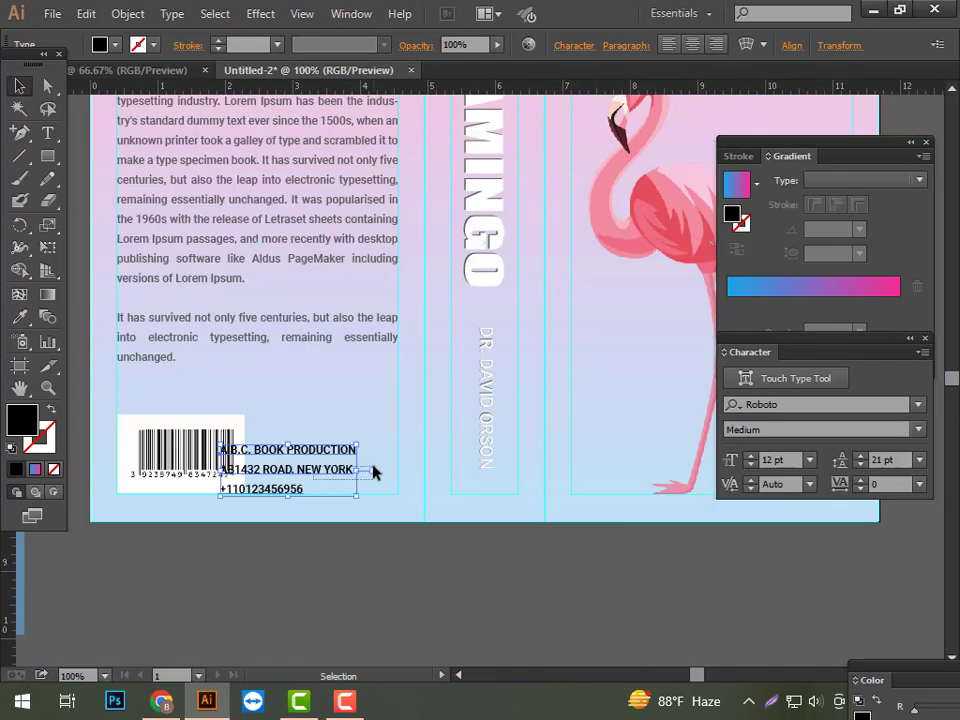
pyautogui.moveTo(375, 471); pyautogui.dragTo(418, 466)
pyautogui.moveTo(261, 468); pyautogui.dragTo(372, 463)
pyautogui.click(630, 45)
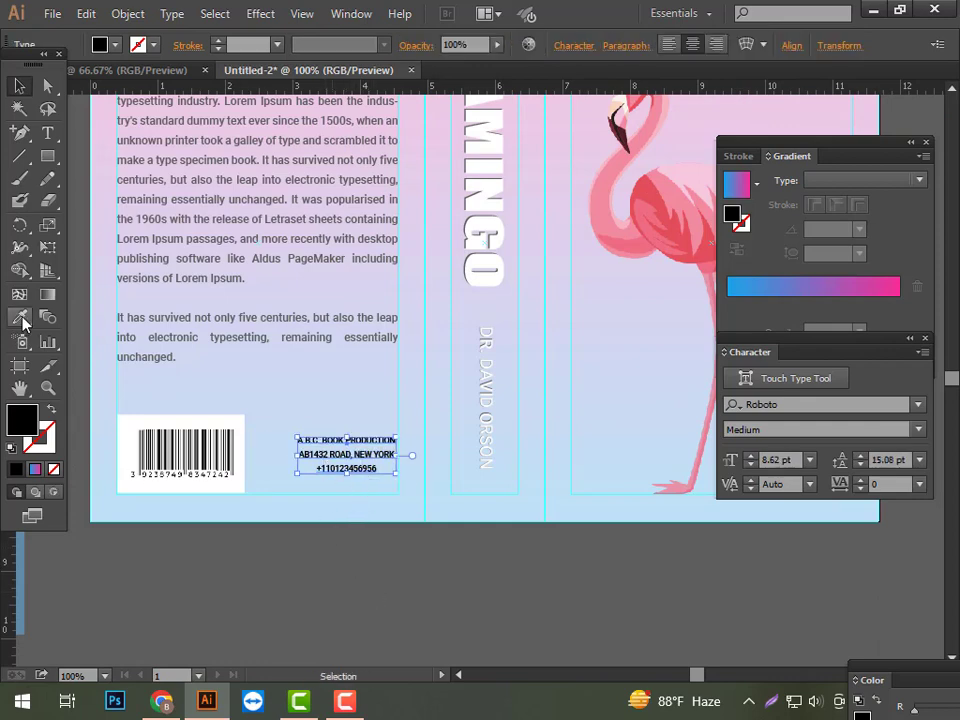
# Recolour the publisher text dark grey #2d2d2d to match the body text
pyautogui.click(20, 317)
pyautogui.click(189, 484)
pyautogui.doubleClick(22, 420)
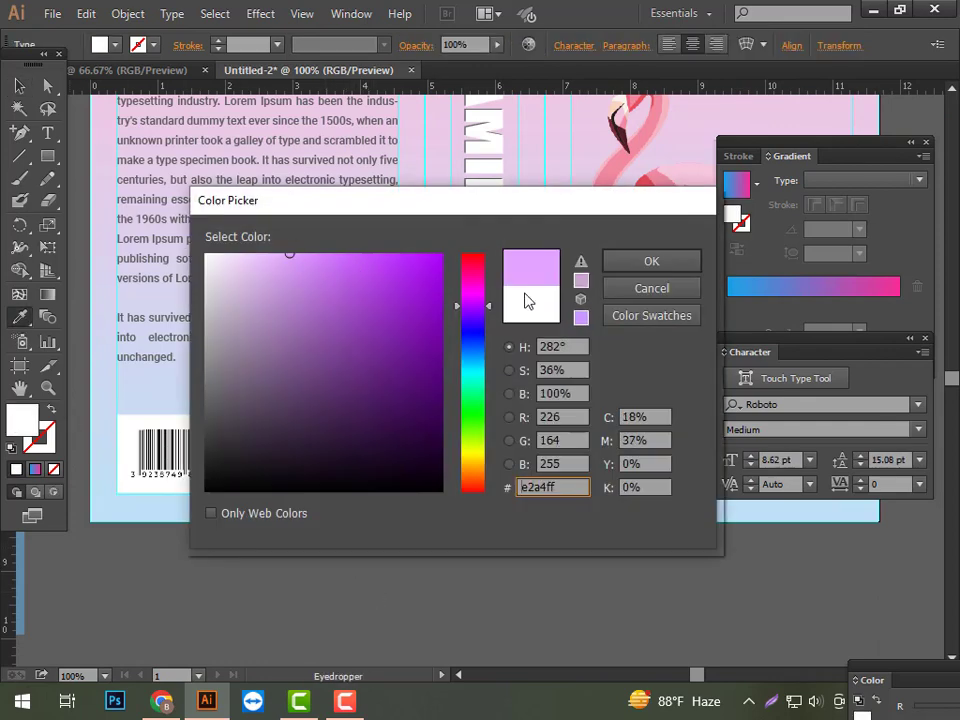
pyautogui.click(651, 260)
pyautogui.doubleClick(22, 420)
pyautogui.click(208, 347)
pyautogui.click(651, 260)
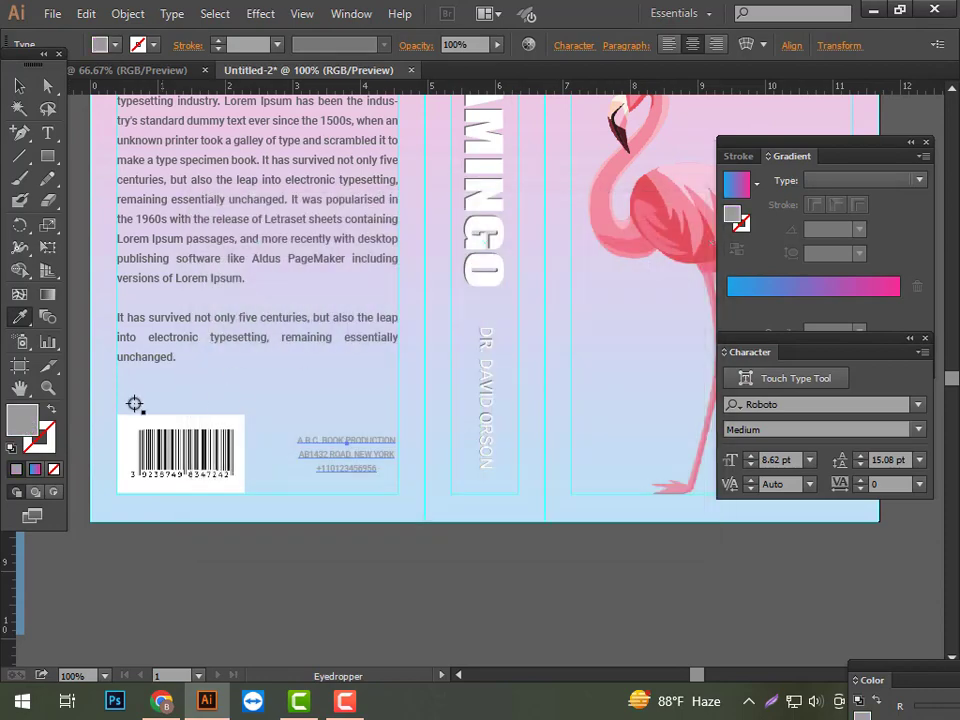
pyautogui.doubleClick(22, 420)
pyautogui.click(214, 435)
pyautogui.click(619, 259)
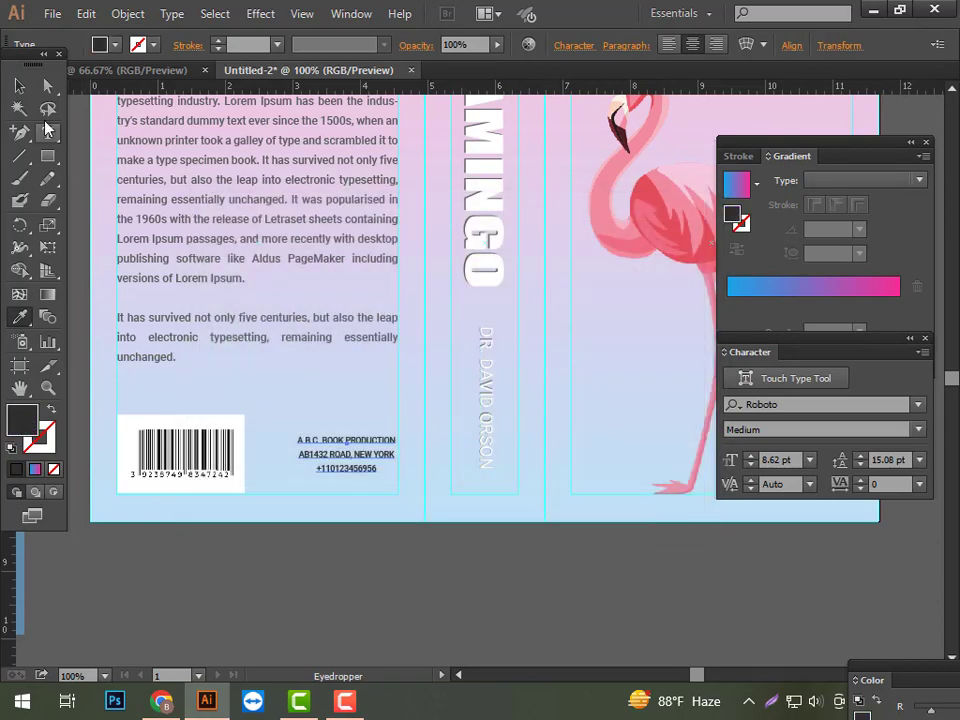
pyautogui.press('v')
pyautogui.click(544, 491)
# Draw a rectangle over the entire cover and send it behind all artwork
pyautogui.keyDown('ctrl'); pyautogui.keyDown('alt'); pyautogui.click(493, 465); pyautogui.keyUp('alt'); pyautogui.keyUp('ctrl')
pyautogui.moveTo(493, 465)
pyautogui.mouseDown()
pyautogui.moveTo(697, 489)
pyautogui.moveTo(530, 491)
pyautogui.mouseUp()
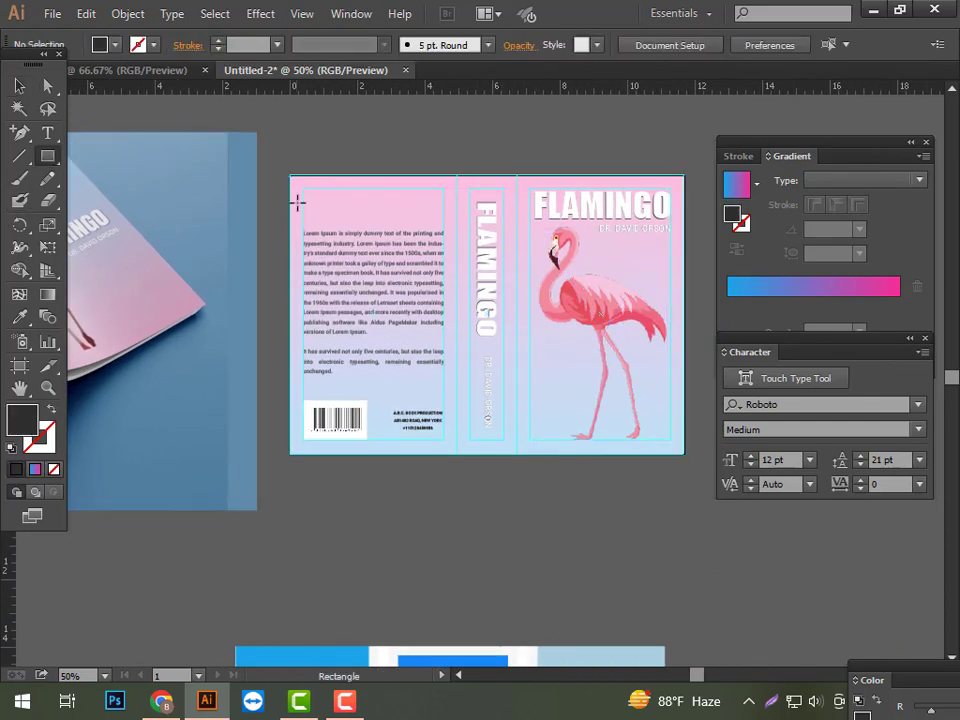
pyautogui.moveTo(290, 175); pyautogui.dragTo(684, 453)
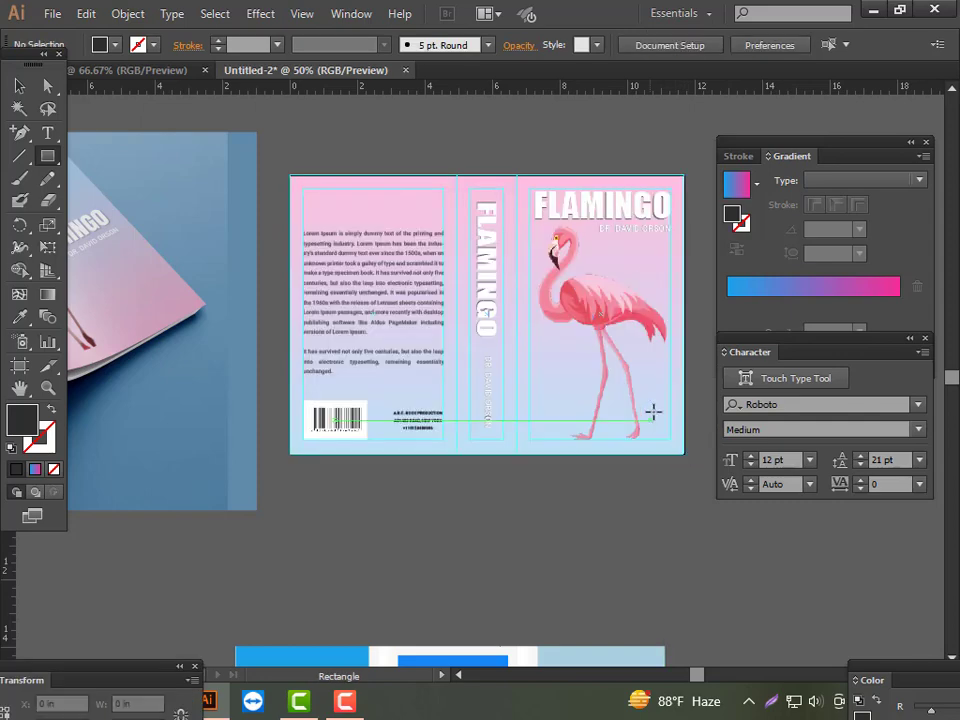
pyautogui.moveTo(625, 445); pyautogui.dragTo(684, 453)
pyautogui.rightClick(449, 320)
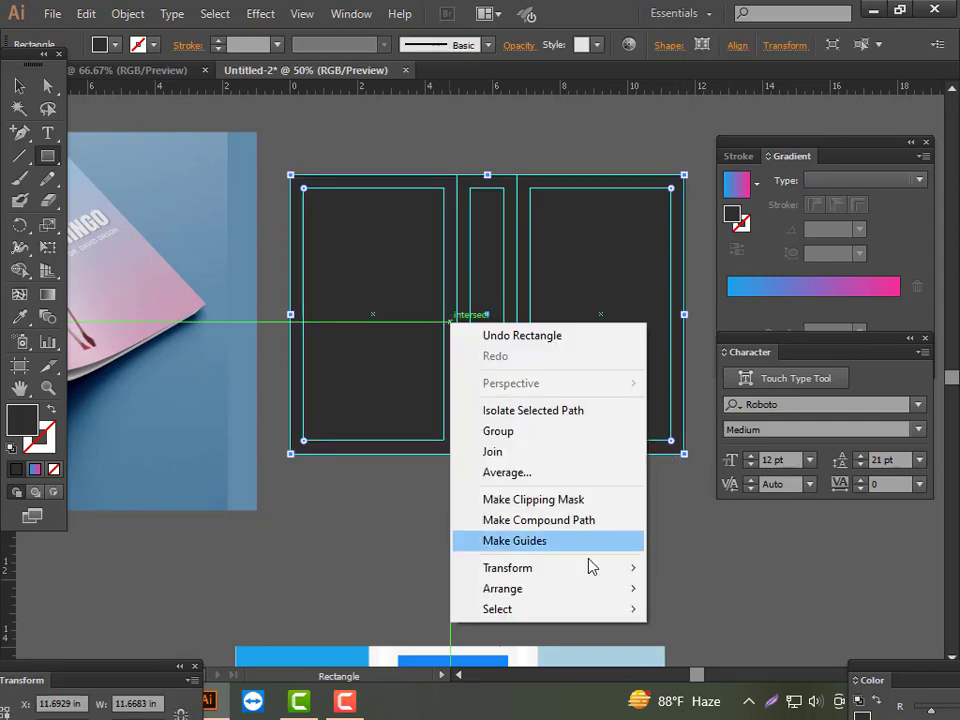
pyautogui.click(647, 651)
# Set the rectangle's gradient colour to black (000000)
pyautogui.doubleClick(20, 415)
pyautogui.write('000000')
pyautogui.press('Return')
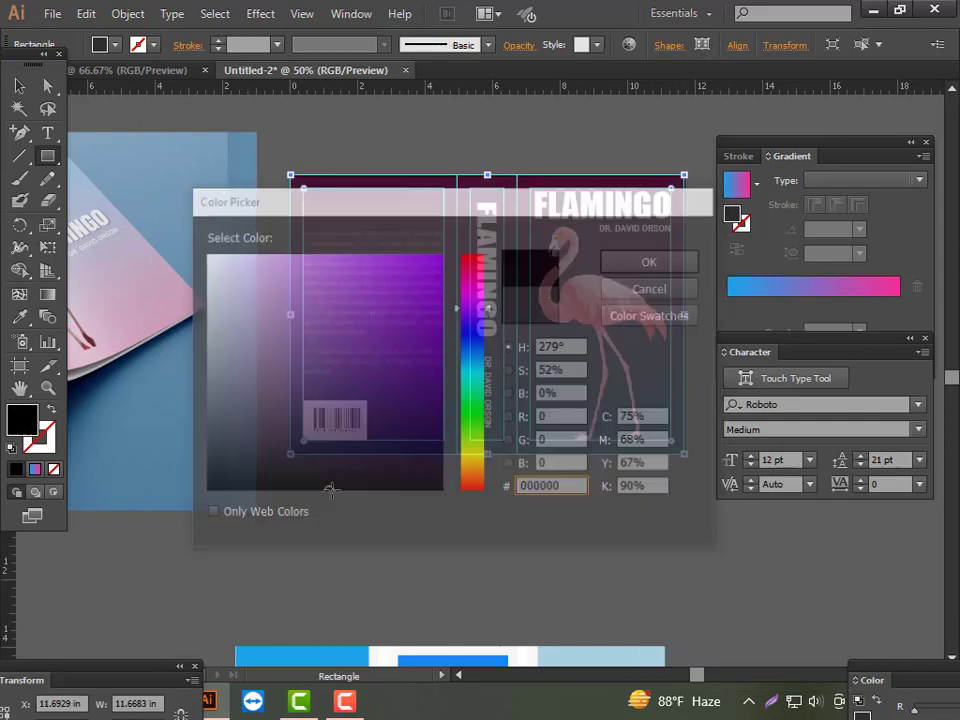
pyautogui.click(373, 219)
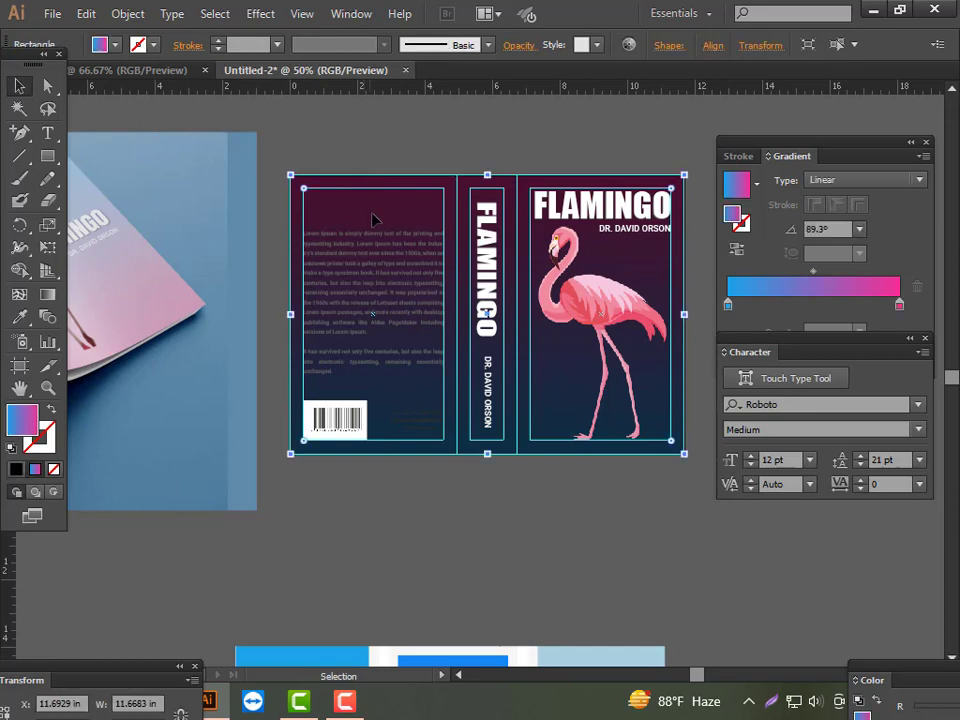
# Set the background rectangle's opacity to about 90%
pyautogui.click(536, 46)
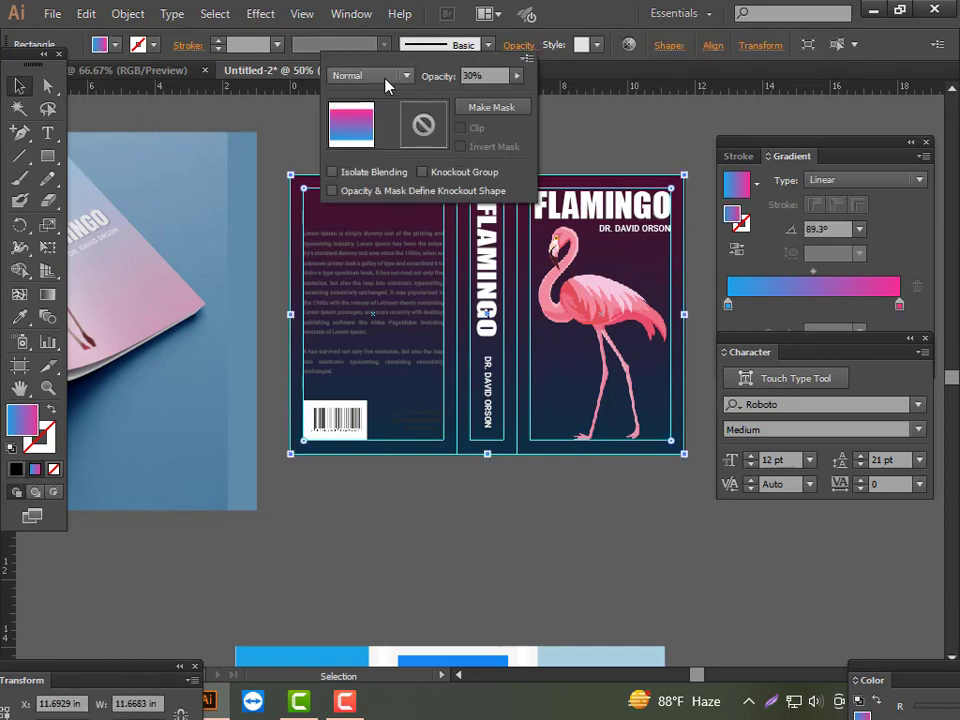
pyautogui.moveTo(514, 97); pyautogui.dragTo(516, 97)
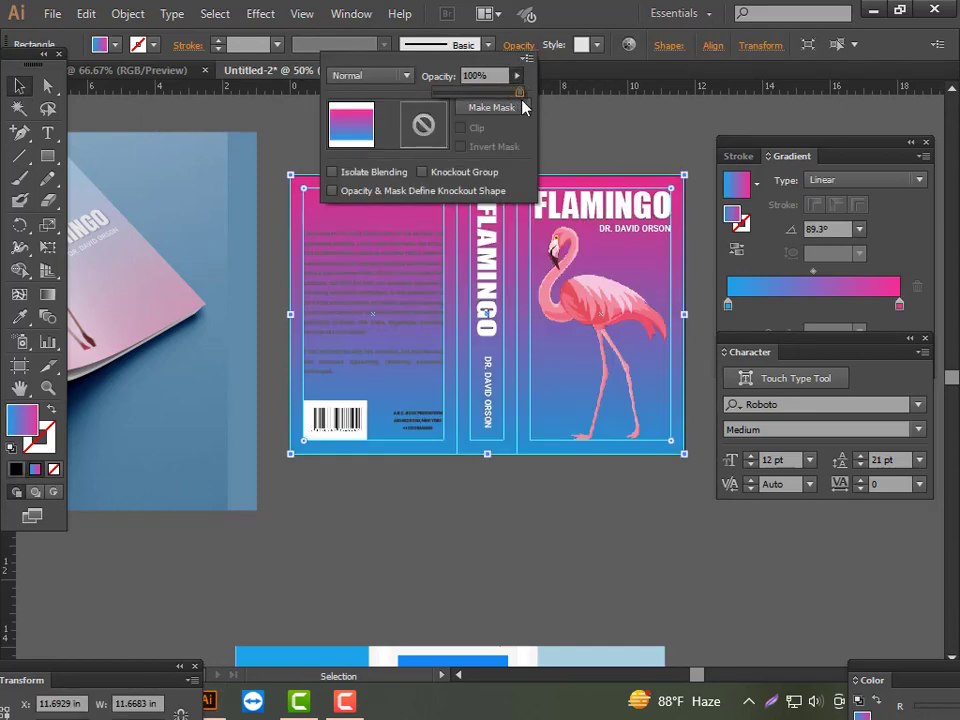
pyautogui.click(489, 76)
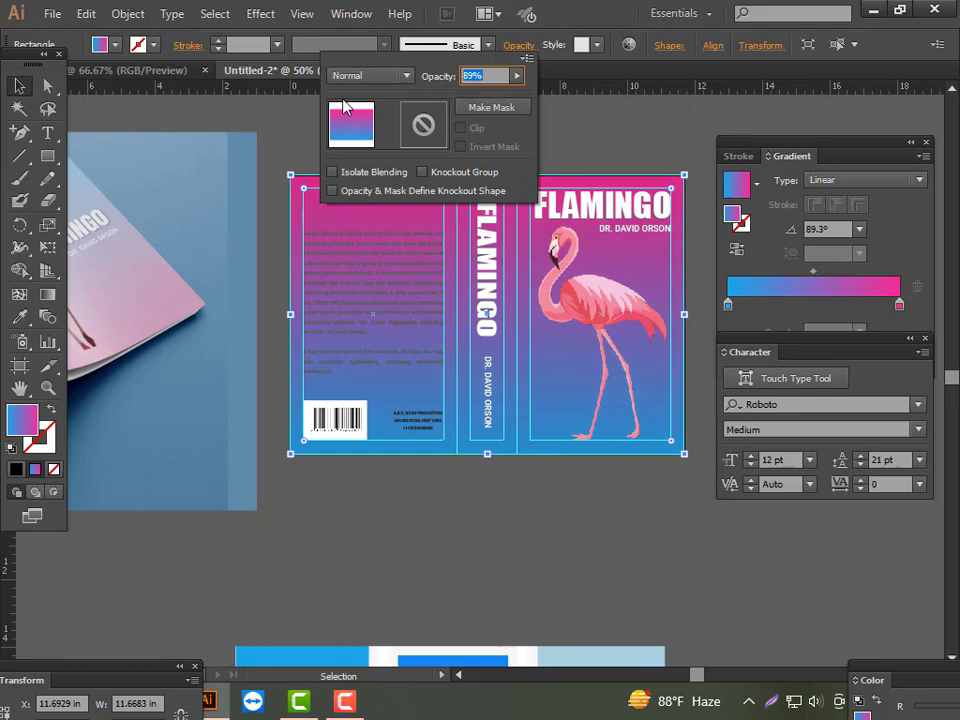
pyautogui.press('Return')
pyautogui.click(428, 467)
pyautogui.hotkey('ctrl', '-')
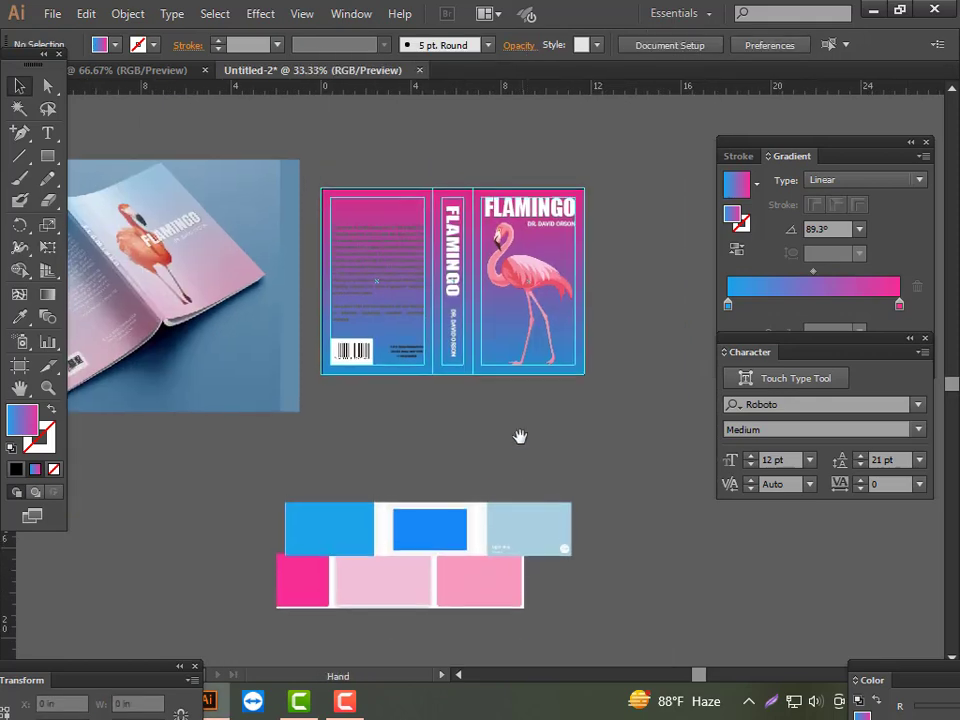
# Give the gradient's end stops the light pink and light blue swatch colours
pyautogui.click(430, 372)
pyautogui.click(899, 304)
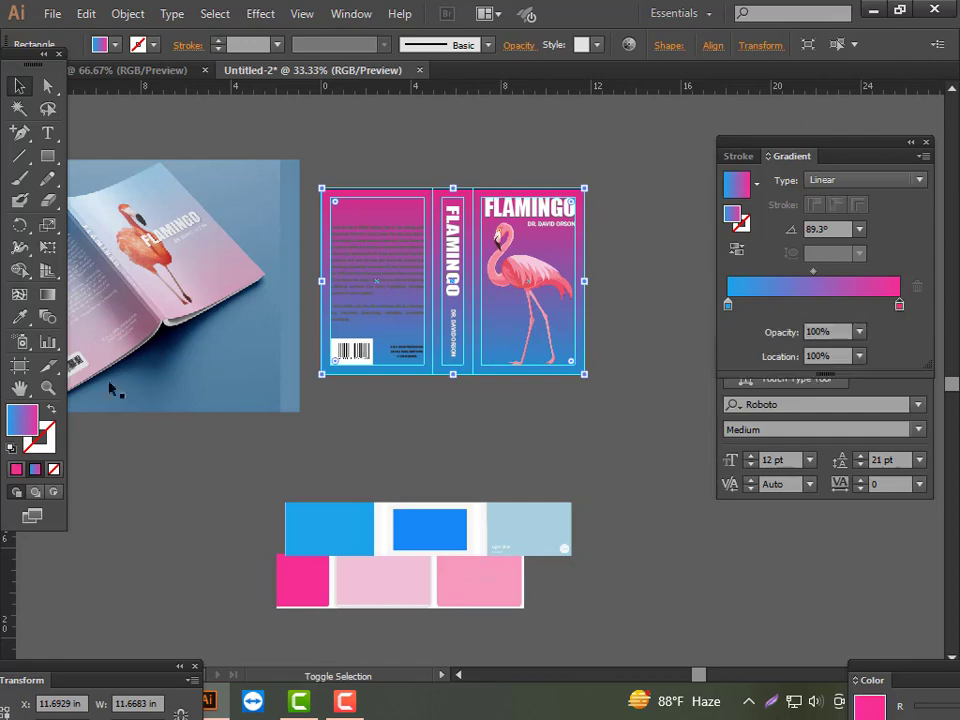
pyautogui.press('i')
pyautogui.click(400, 590)
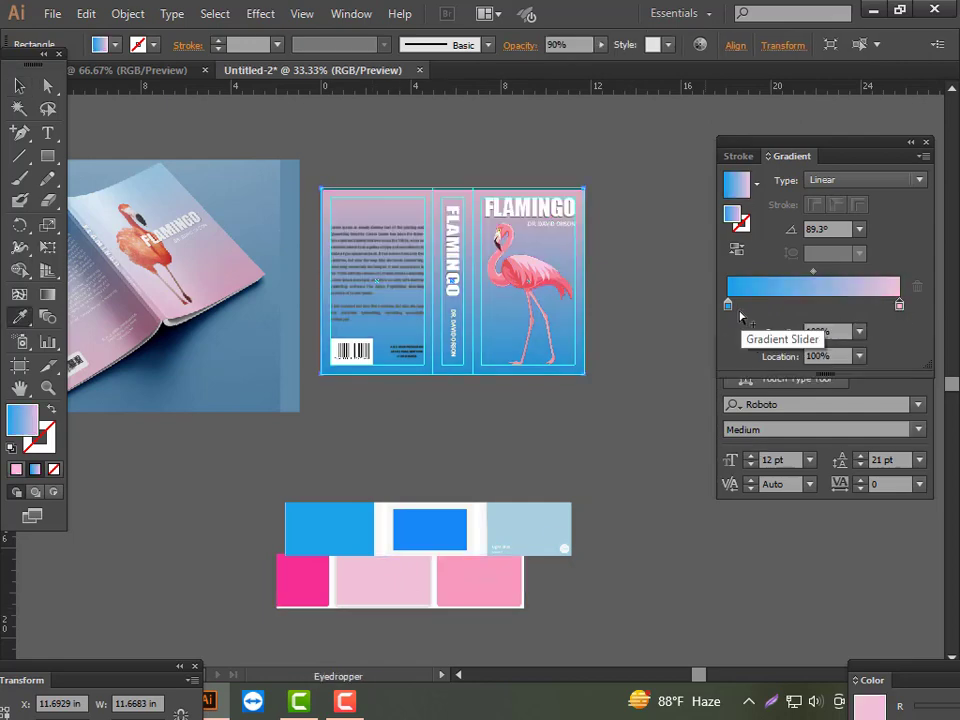
pyautogui.click(728, 304)
pyautogui.click(506, 527)
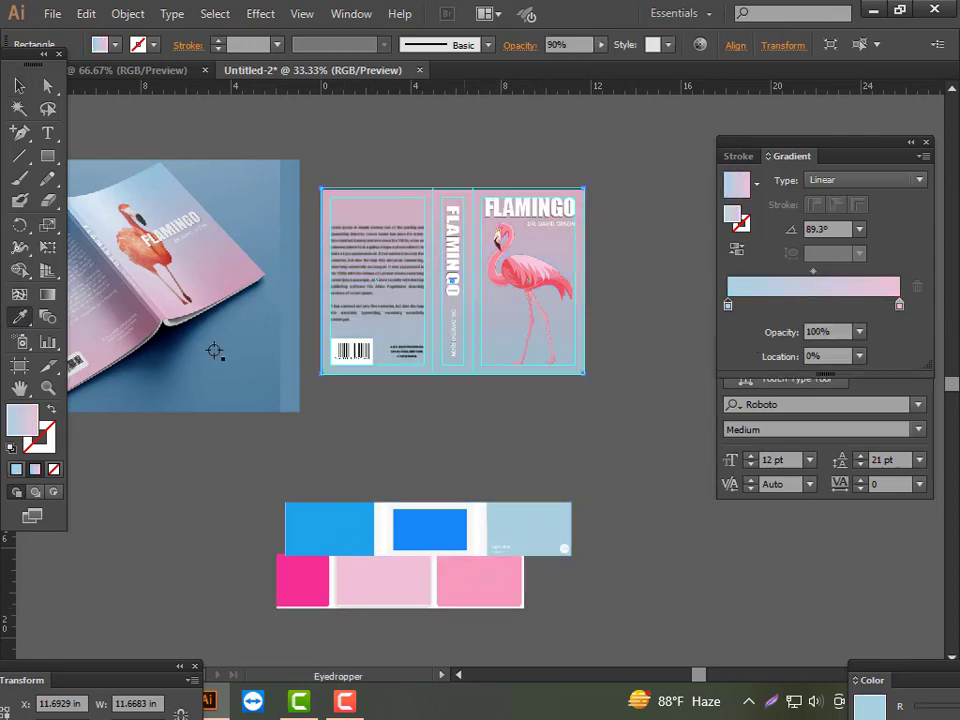
pyautogui.press('v')
pyautogui.click(514, 418)
pyautogui.hotkey('ctrl', '+')
pyautogui.hotkey('ctrl', '+')
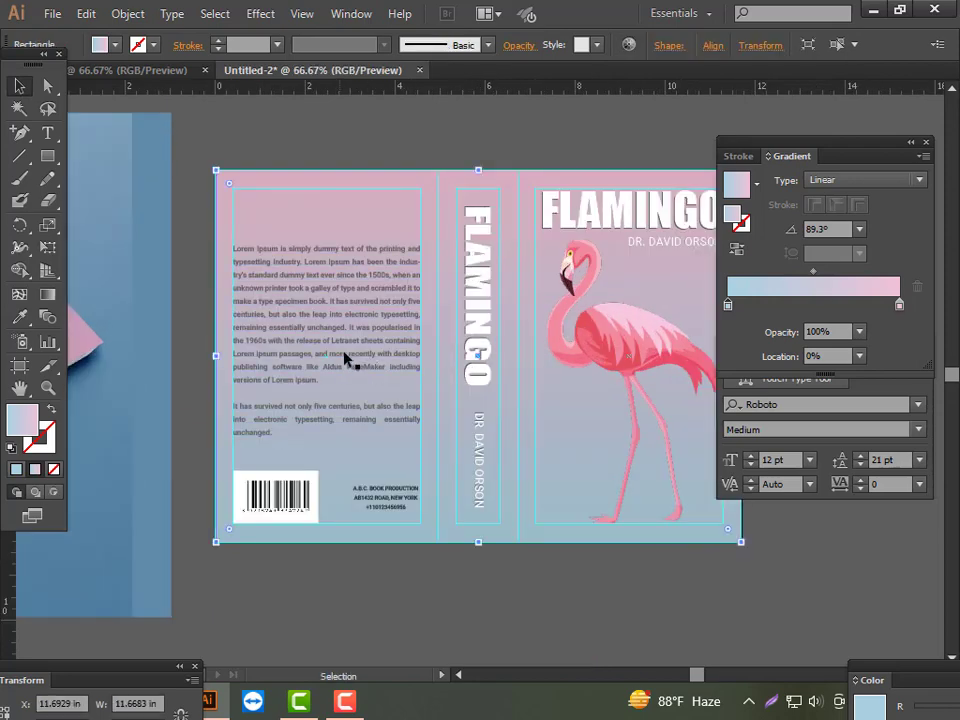
# Give the back-cover body text the light fill colour
pyautogui.click(306, 331)
pyautogui.doubleClick(20, 418)
pyautogui.press('Return')
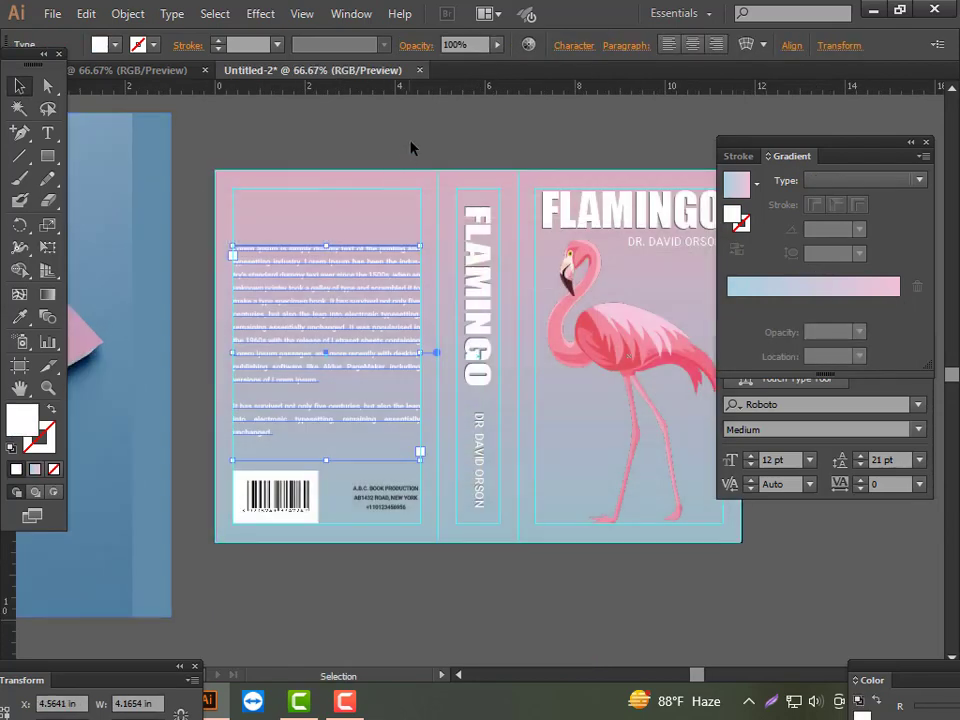
pyautogui.click(474, 606)
# Place a smaller copy of the FLAMINGO title on the back cover
pyautogui.hotkey('ctrl', '-')
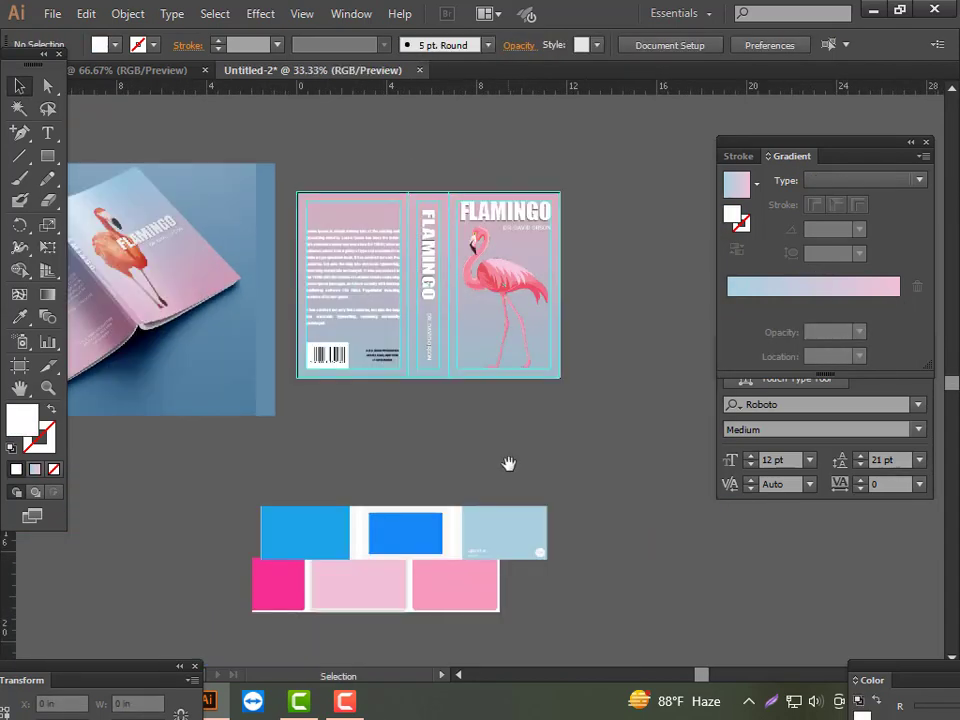
pyautogui.hotkey('ctrl', '+')
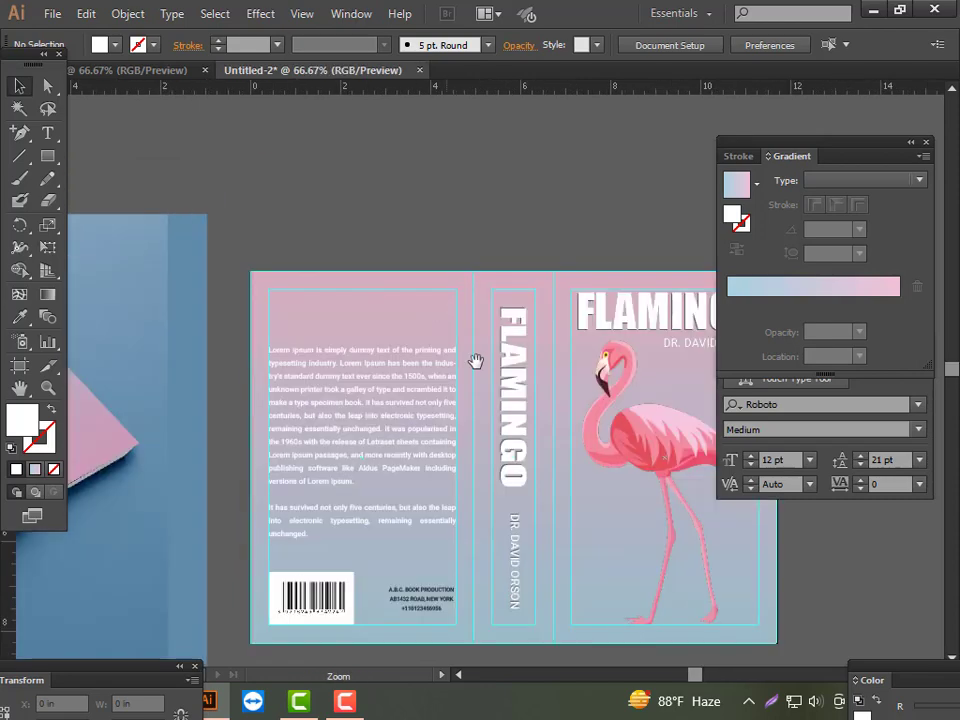
pyautogui.hscroll(3, 577, 316)
pyautogui.click(519, 476)
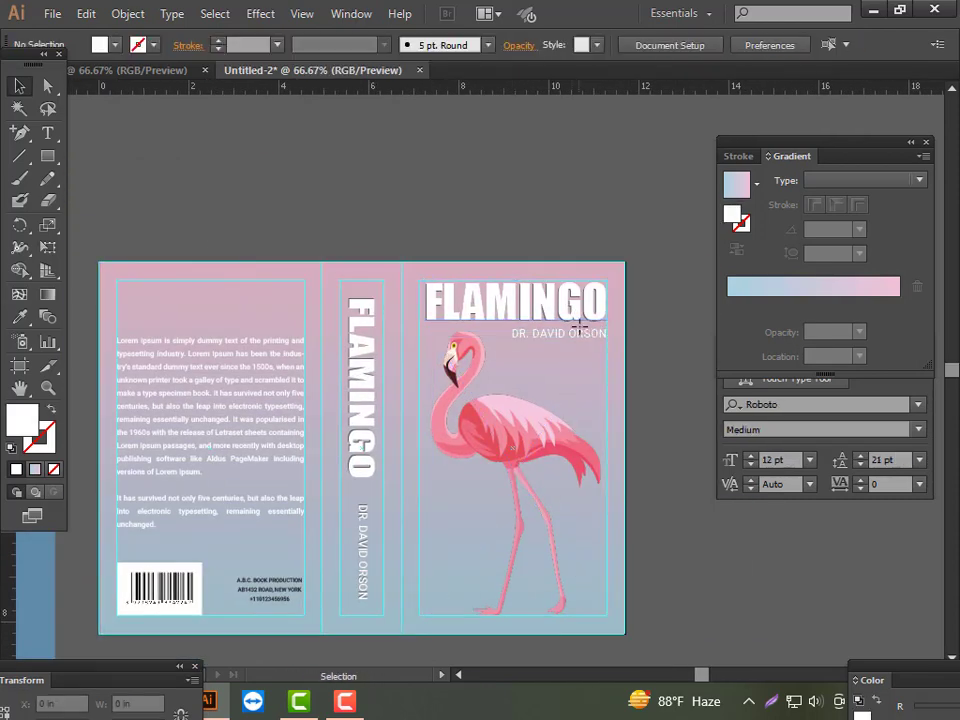
pyautogui.moveTo(561, 315); pyautogui.dragTo(230, 316)
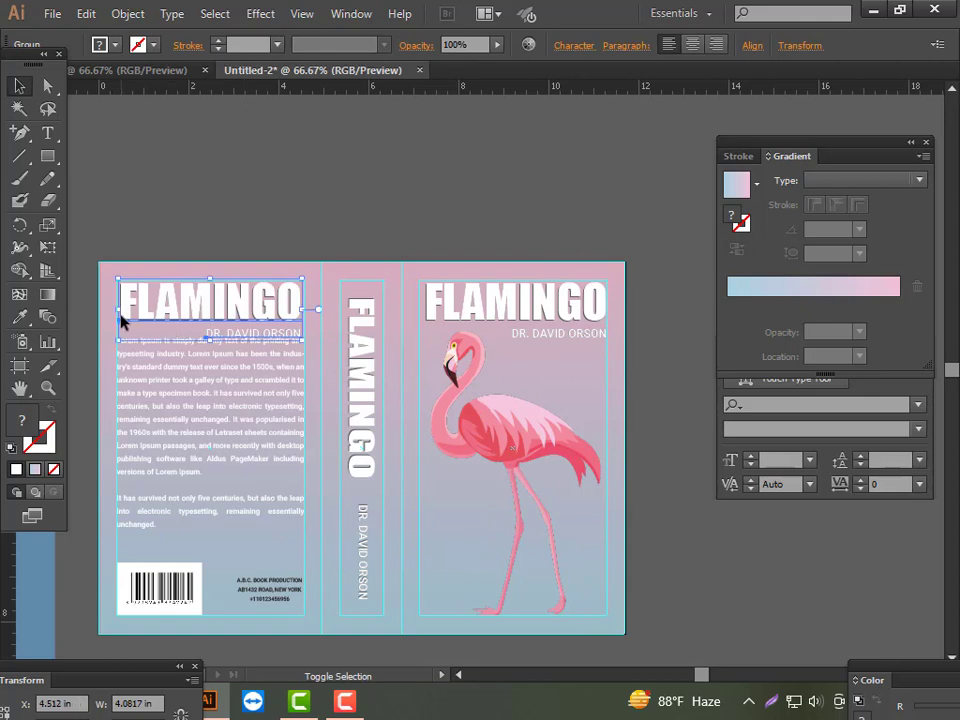
pyautogui.moveTo(118, 317); pyautogui.dragTo(192, 301)
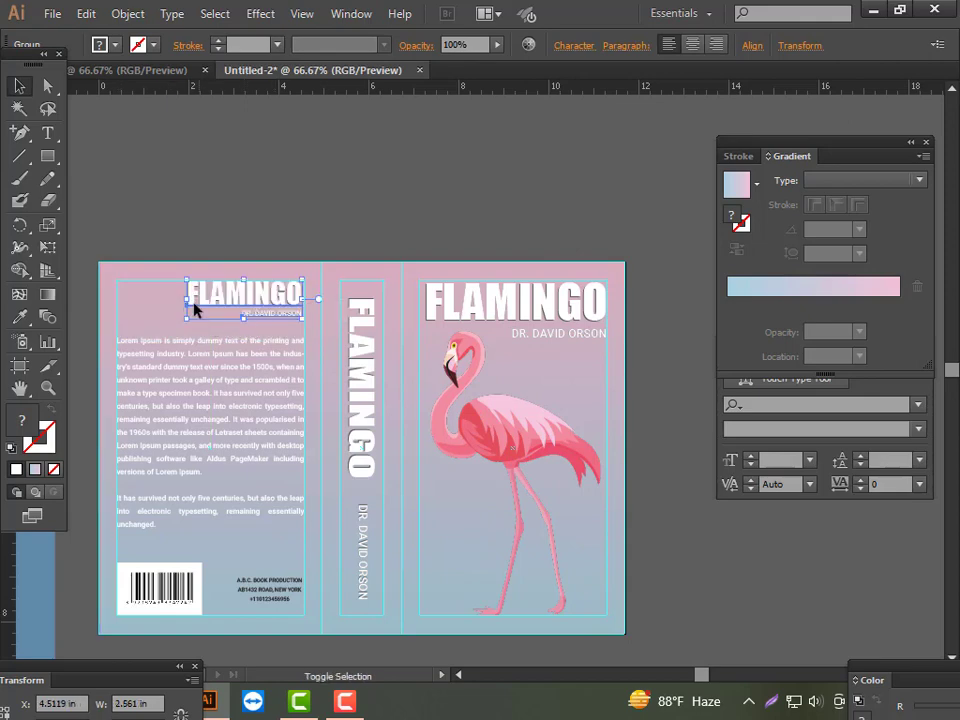
# Make the small text block beside the barcode black (000000)
pyautogui.hotkey('ctrl', '-')
pyautogui.moveTo(444, 484)
pyautogui.mouseDown()
pyautogui.moveTo(589, 467)
pyautogui.moveTo(523, 567)
pyautogui.mouseUp()
pyautogui.click(436, 468)
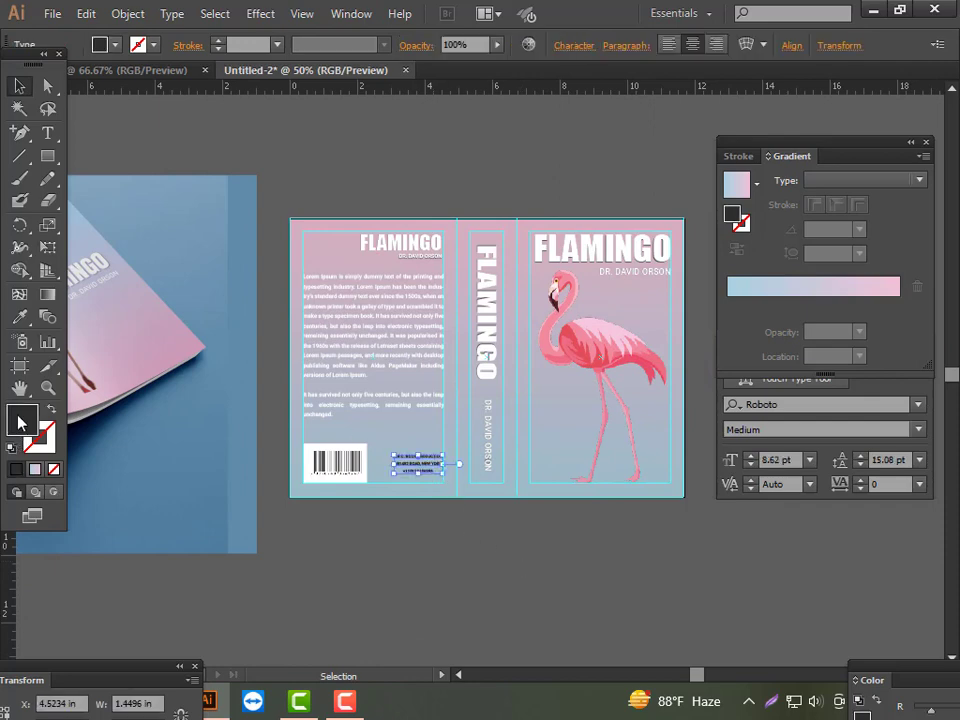
pyautogui.doubleClick(22, 418)
pyautogui.click(220, 494)
pyautogui.doubleClick(22, 418)
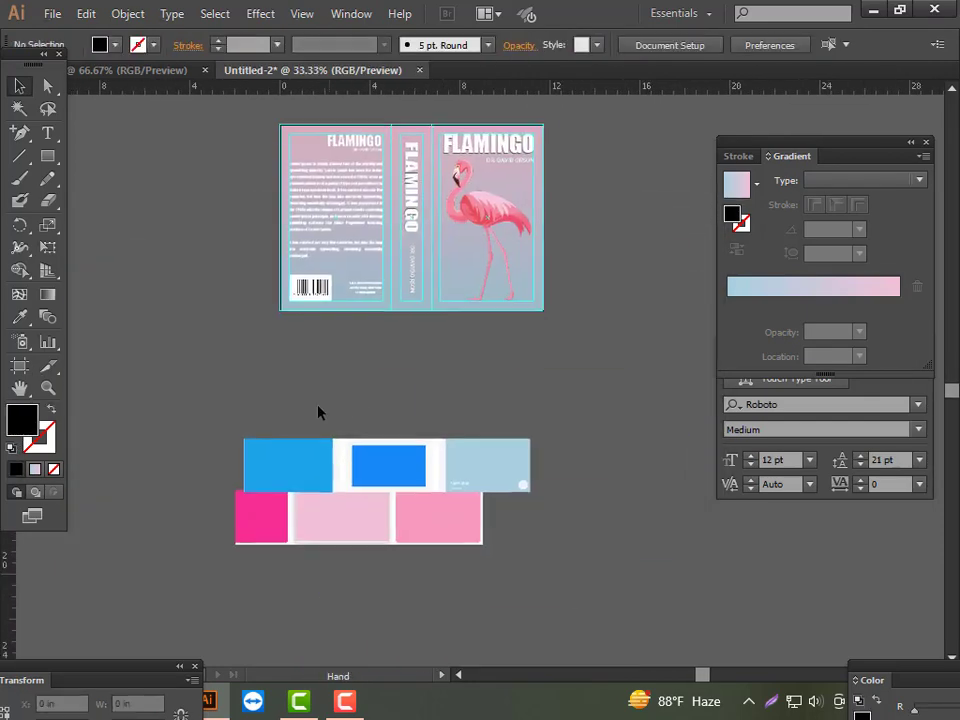
# Save a copy of the cover inside a new Desktop folder named BOOK COVER DESIGN
pyautogui.hotkey('ctrl', 'alt', 's')
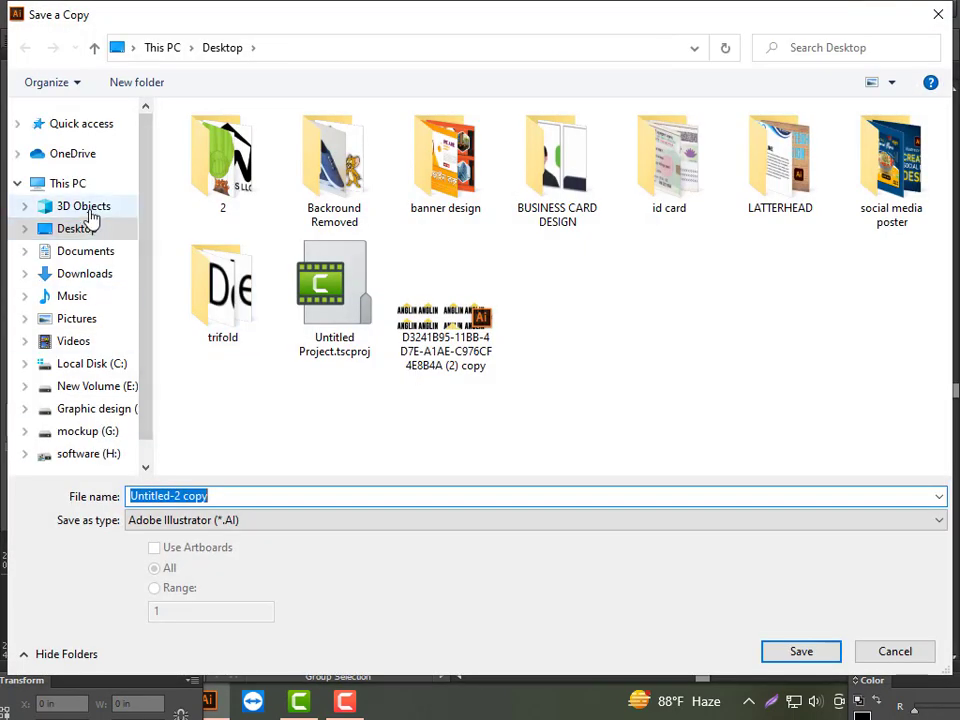
pyautogui.click(155, 88)
pyautogui.write('BOOK COVER DESIGN')
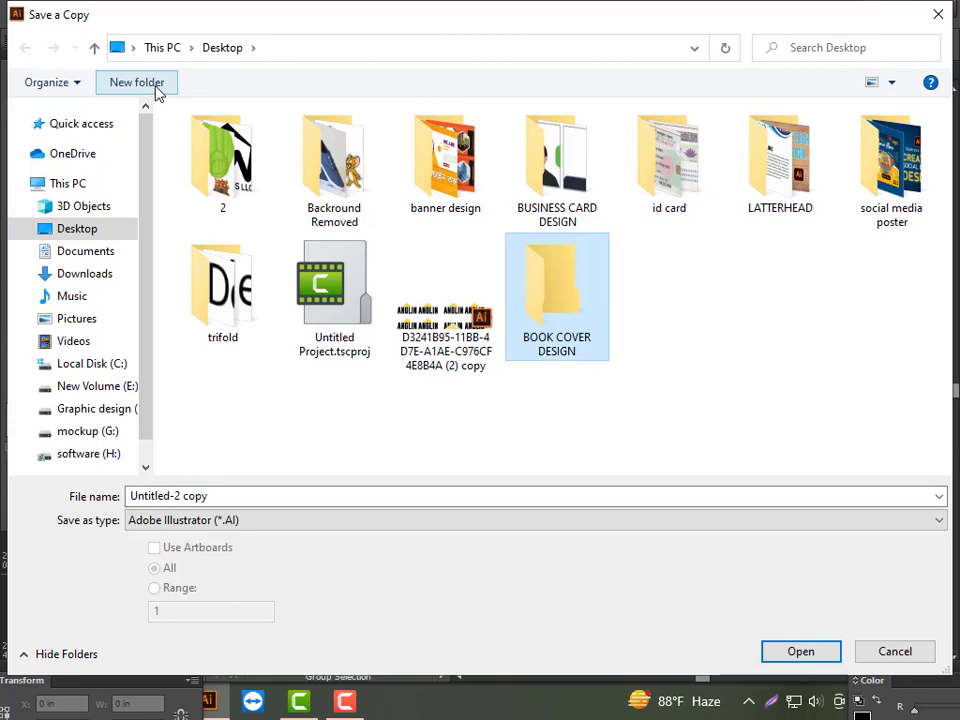
pyautogui.doubleClick(563, 292)
pyautogui.write('BOOK COVER D')
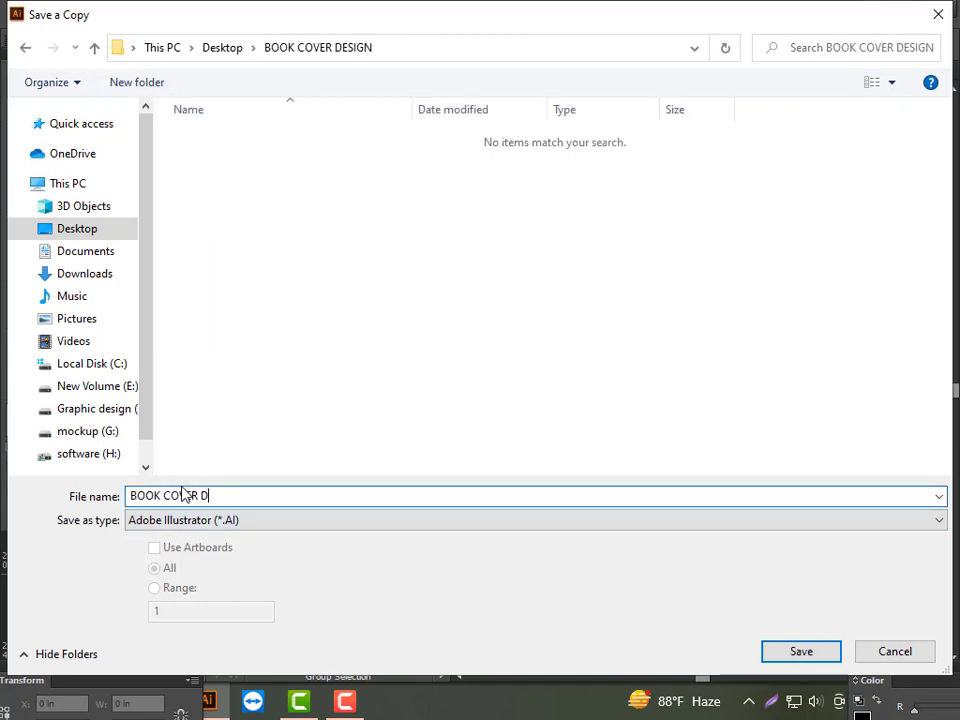
pyautogui.press('Return')
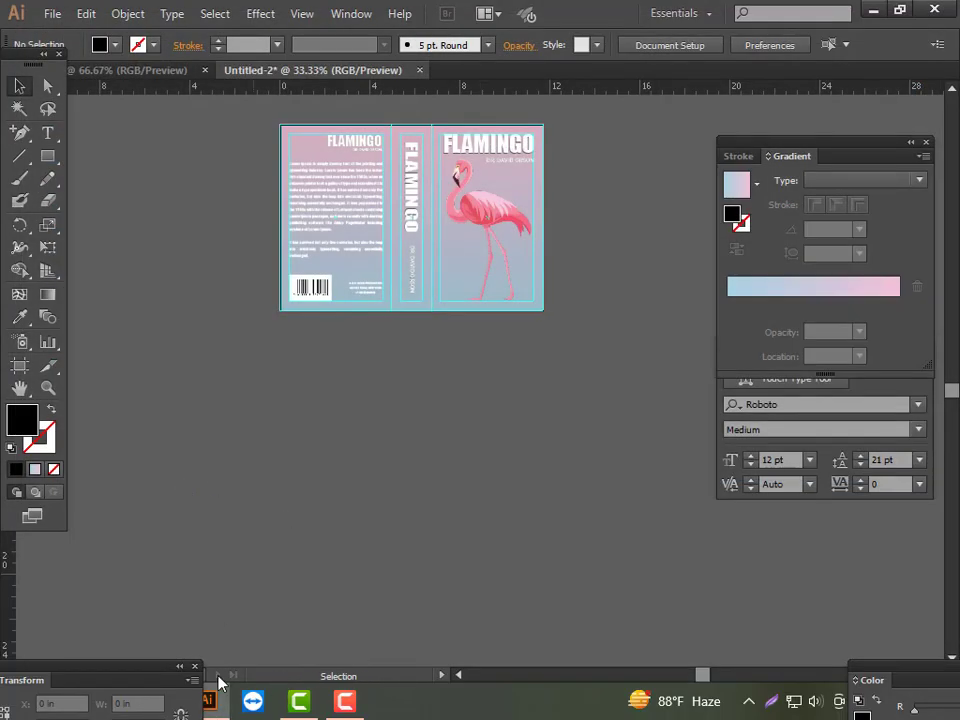
# Run a Google image search for BOOK COVER MOCKUP and browse the results
pyautogui.click(161, 700)
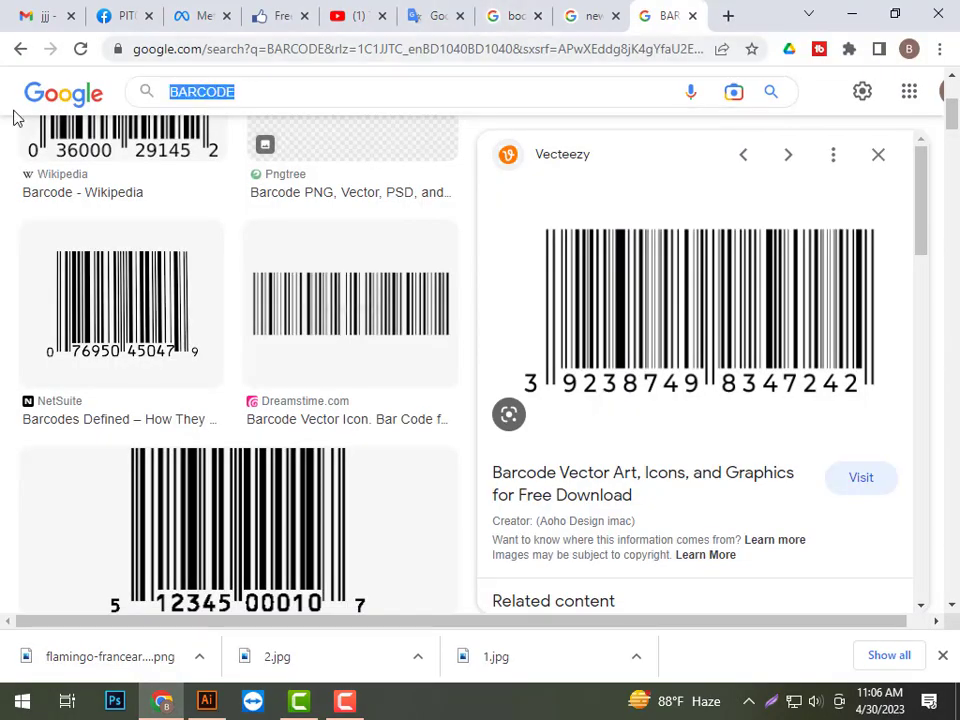
pyautogui.write('BOOK COVER MO')
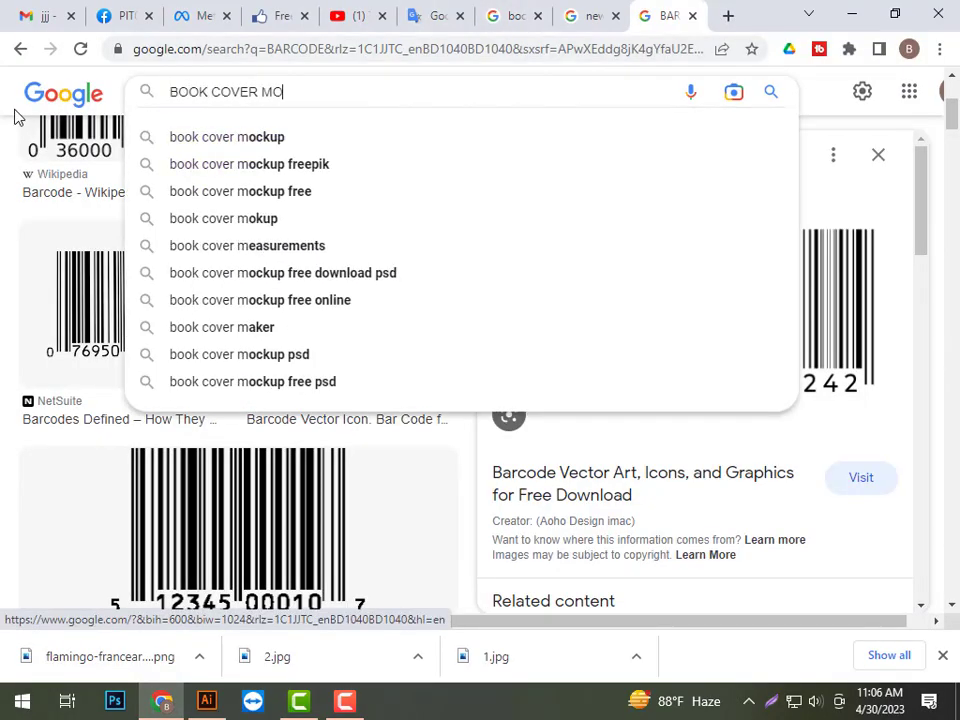
pyautogui.write('CKUP')
pyautogui.press('Return')
pyautogui.scroll(-3, 593, 402)
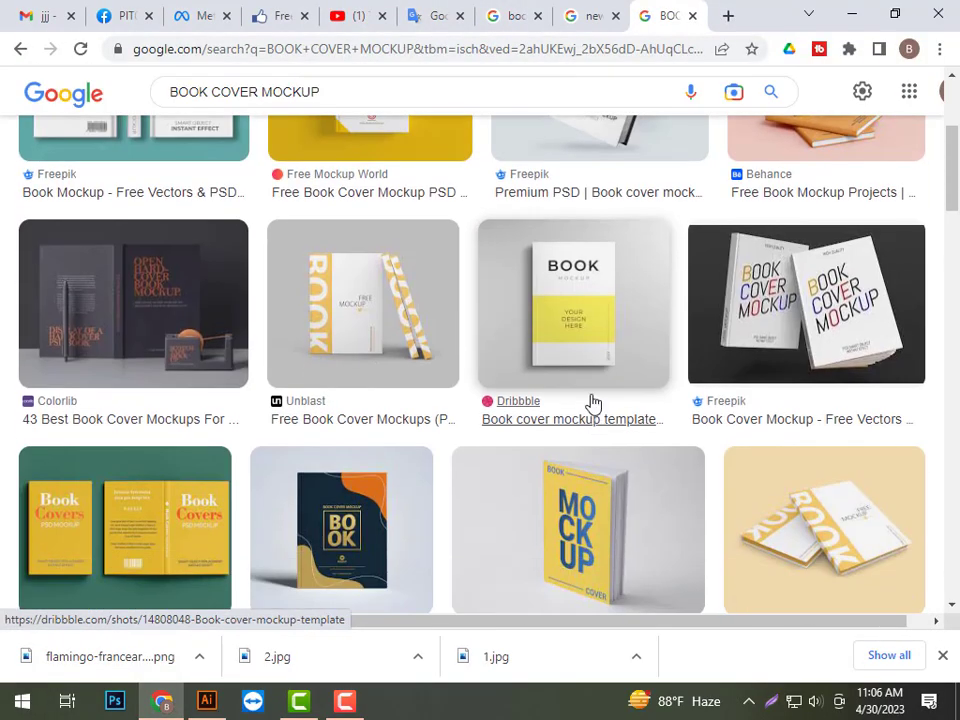
pyautogui.scroll(-3, 589, 402)
pyautogui.scroll(-3, 589, 404)
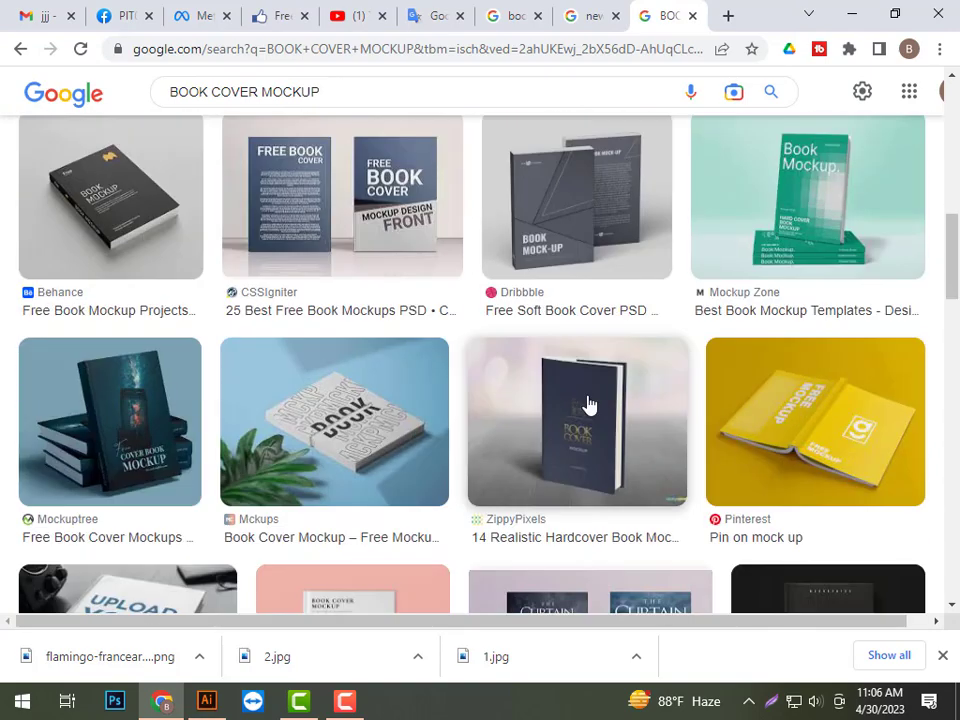
pyautogui.scroll(-2, 589, 404)
# Refine the image search to BOOK COVER MOCKUP DOWNLOAD
pyautogui.click(366, 87)
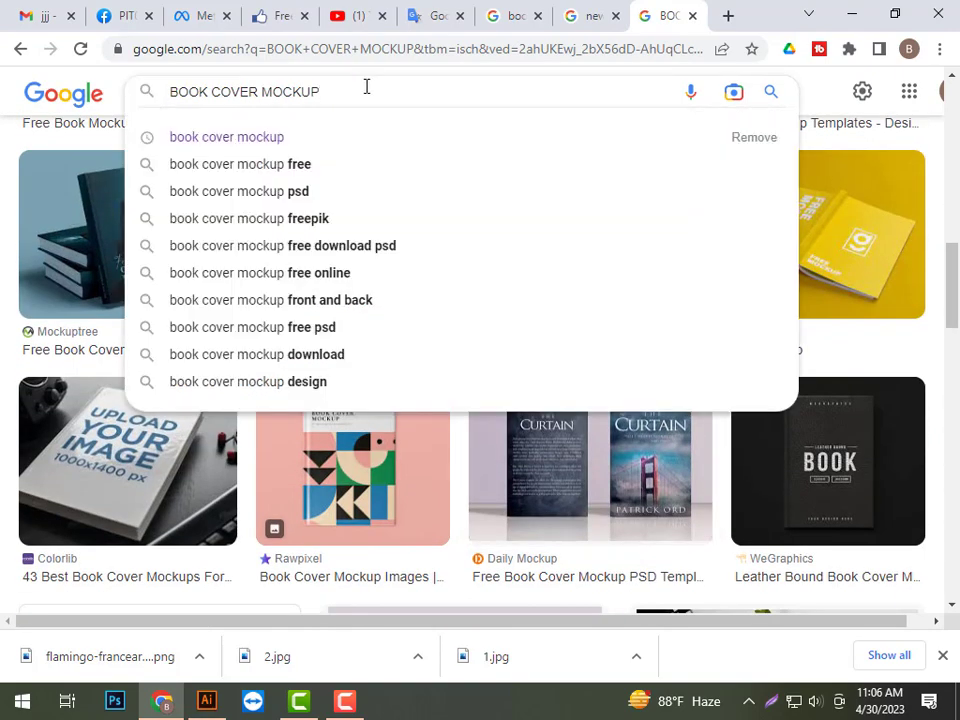
pyautogui.write('DOWNLOAD')
pyautogui.press('Return')
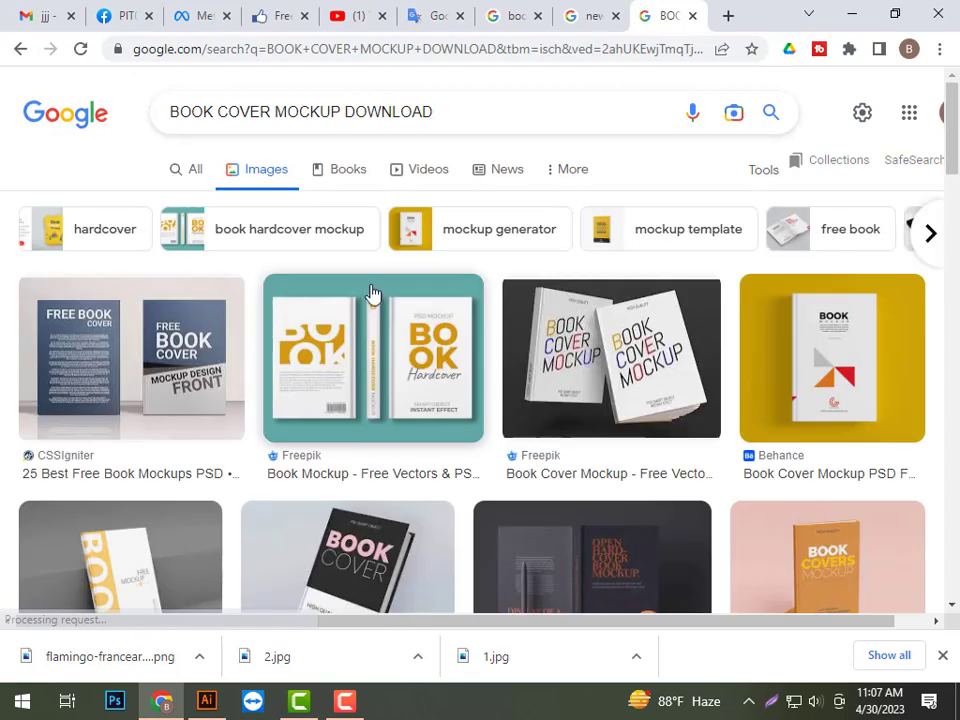
pyautogui.scroll(-3, 378, 374)
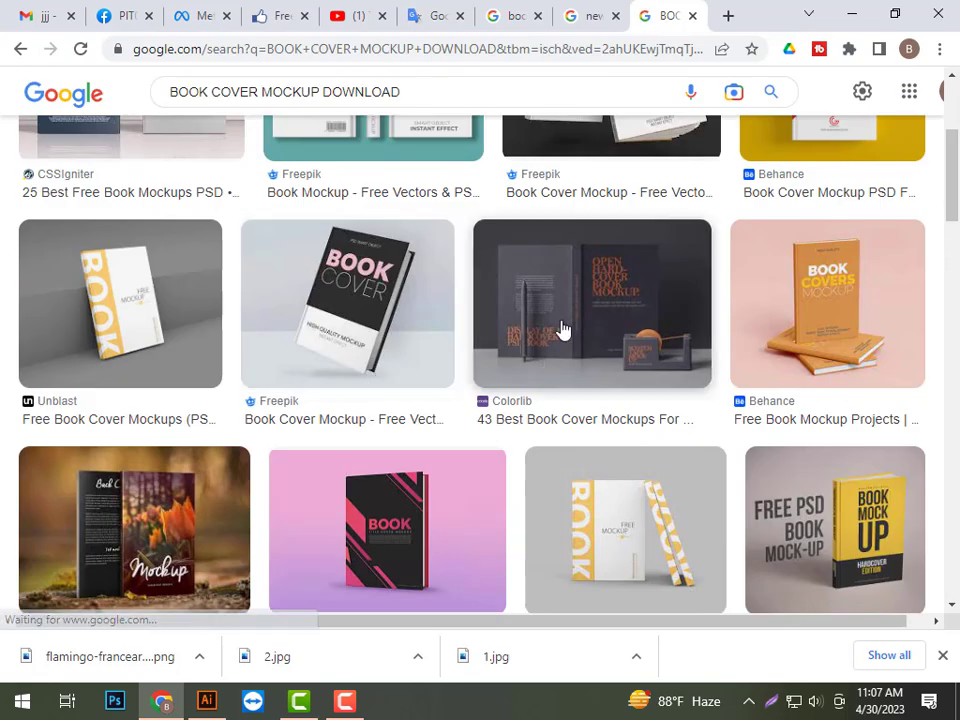
pyautogui.scroll(-2, 561, 330)
# Browse further down the mockup results and open Behance's free book mockup results
pyautogui.click(206, 700)
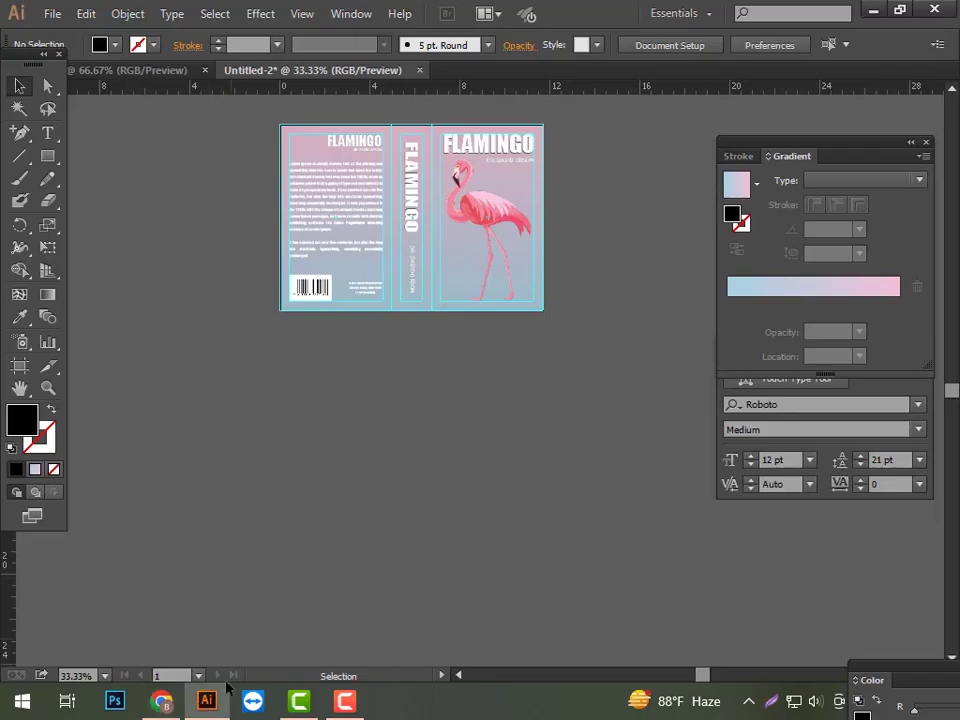
pyautogui.click(161, 700)
pyautogui.scroll(-4, 480, 366)
pyautogui.scroll(-3, 540, 400)
pyautogui.scroll(-1, 700, 440)
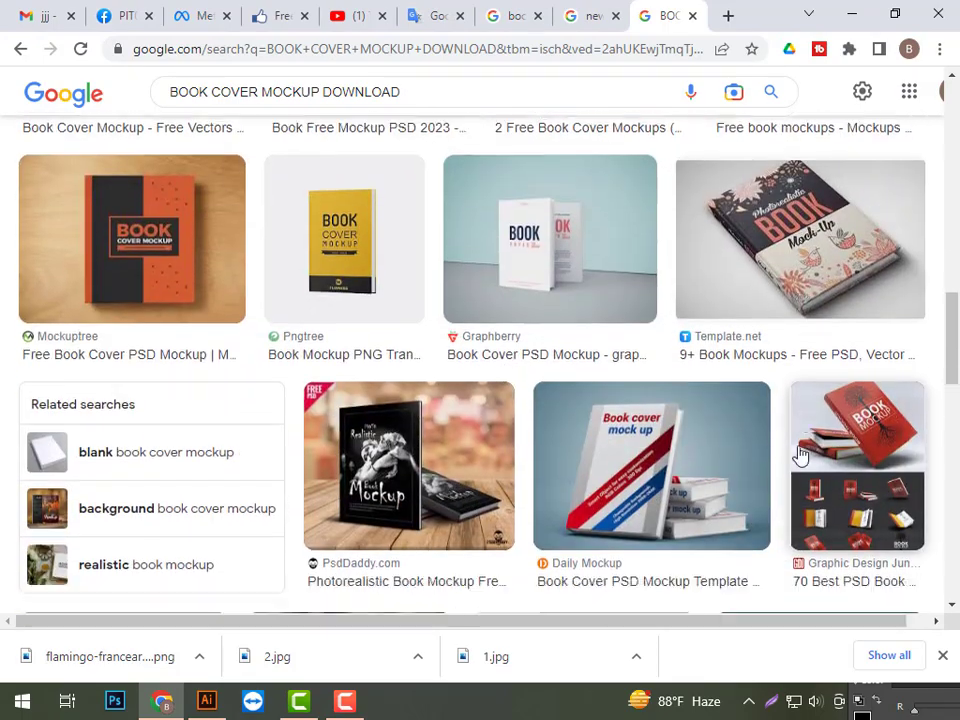
pyautogui.scroll(-3, 740, 450)
pyautogui.scroll(-3, 681, 446)
pyautogui.scroll(-4, 711, 392)
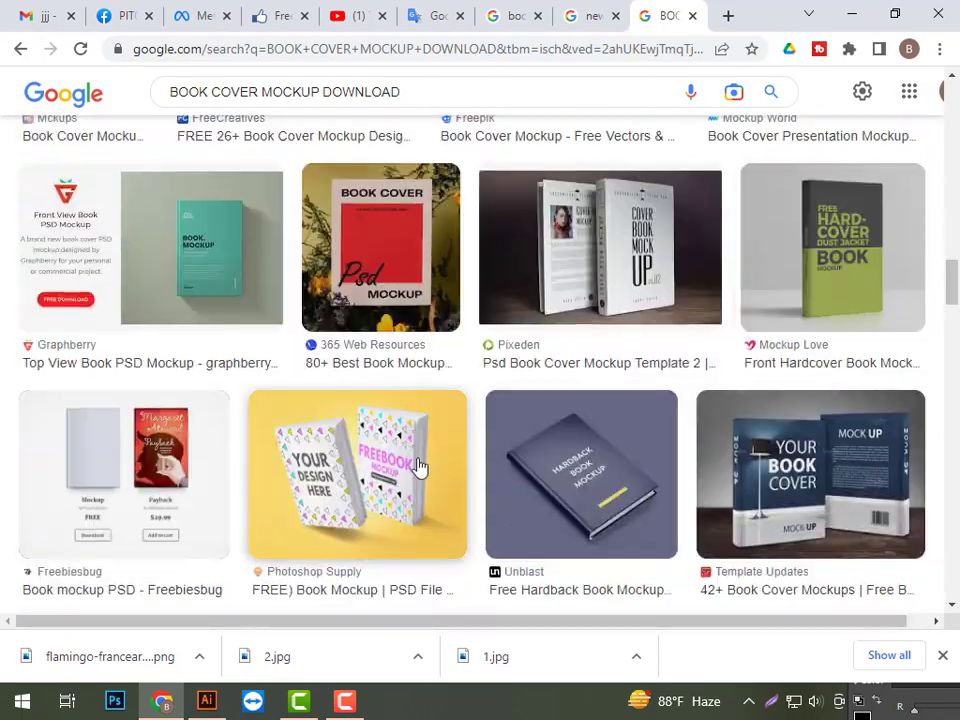
pyautogui.scroll(-2, 420, 467)
pyautogui.scroll(-2, 311, 461)
pyautogui.scroll(-3, 321, 450)
pyautogui.scroll(-3, 321, 450)
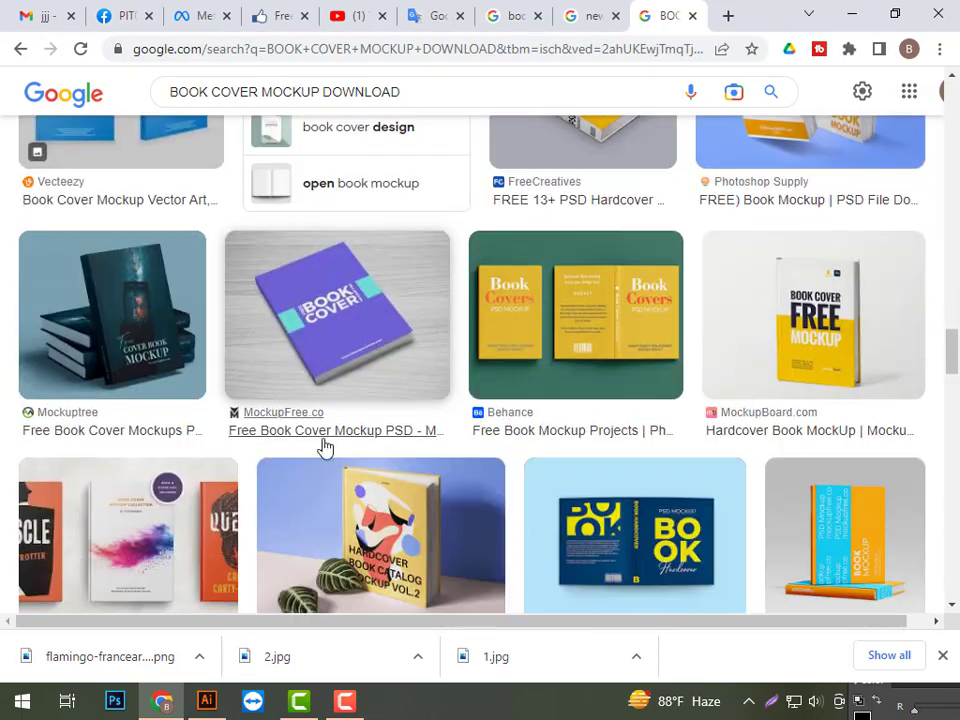
pyautogui.click(550, 441)
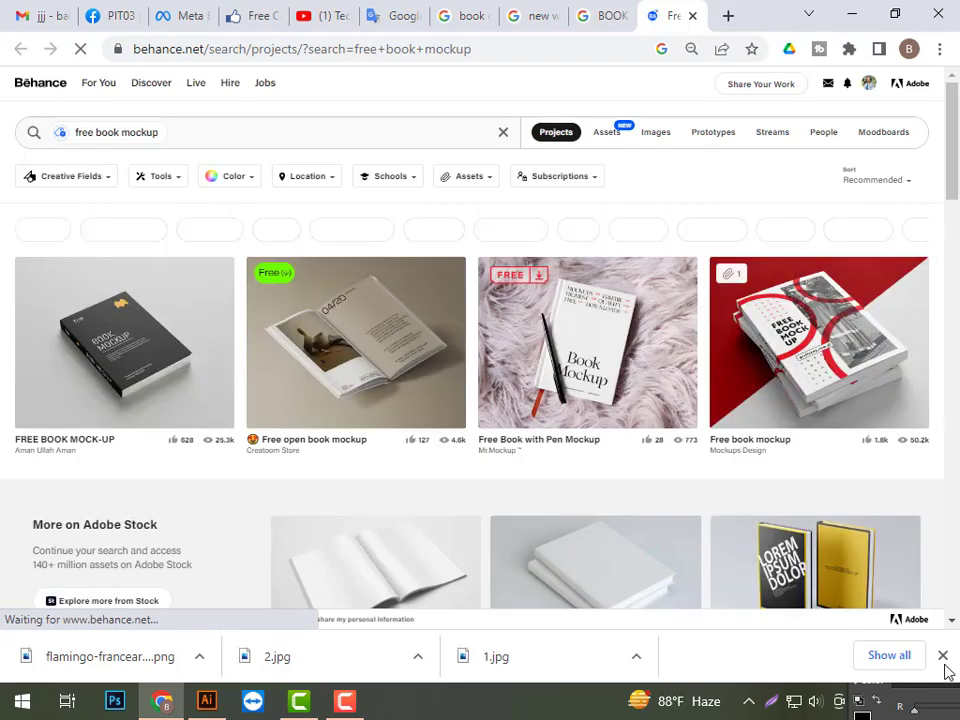
# Open the Free Front & Back Book Mockup project and follow its free mockup link
pyautogui.scroll(-2, 805, 383)
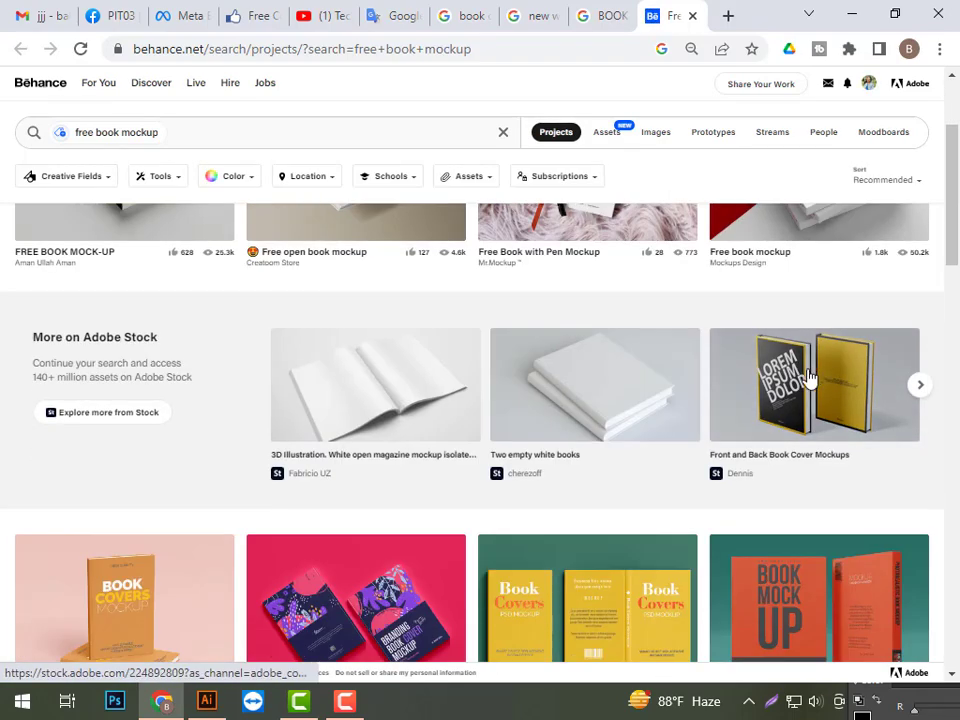
pyautogui.scroll(-2, 490, 428)
pyautogui.click(566, 446)
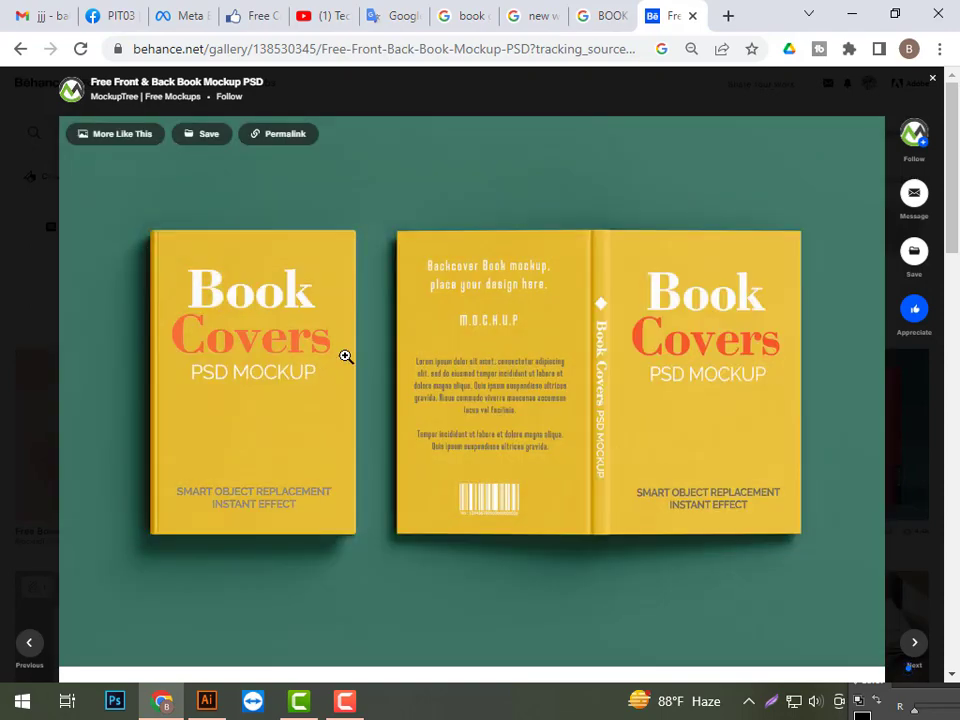
pyautogui.scroll(-3, 553, 409)
pyautogui.scroll(-2, 568, 311)
pyautogui.click(514, 317)
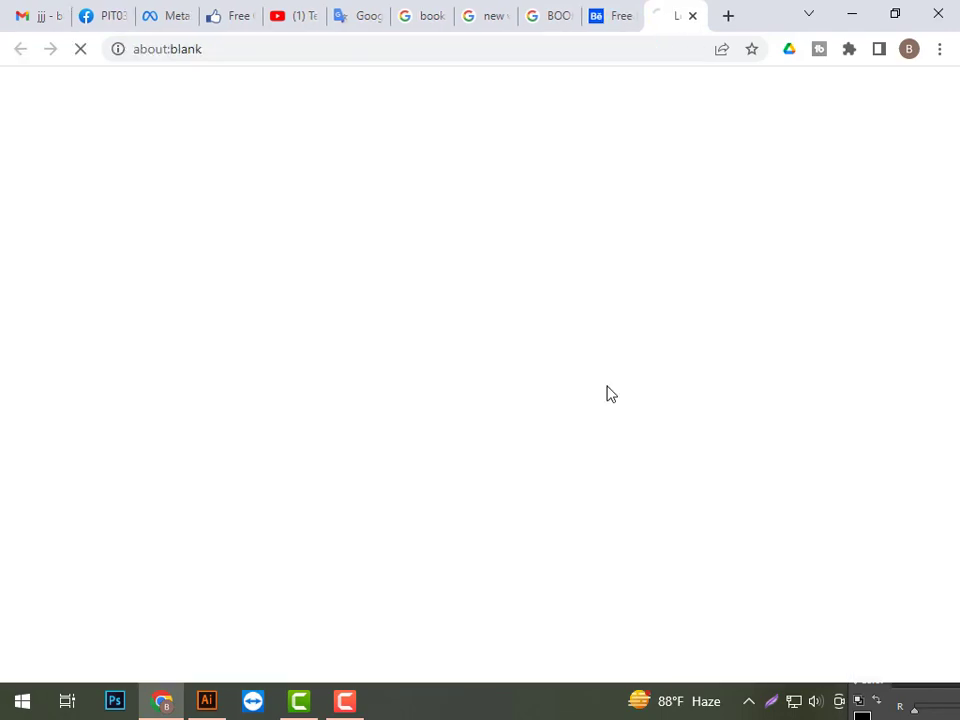
# Dismiss the popups and ads and start downloading Book-Mockup-TopView-Front_Back.zip
pyautogui.scroll(-3, 332, 489)
pyautogui.scroll(-5, 379, 426)
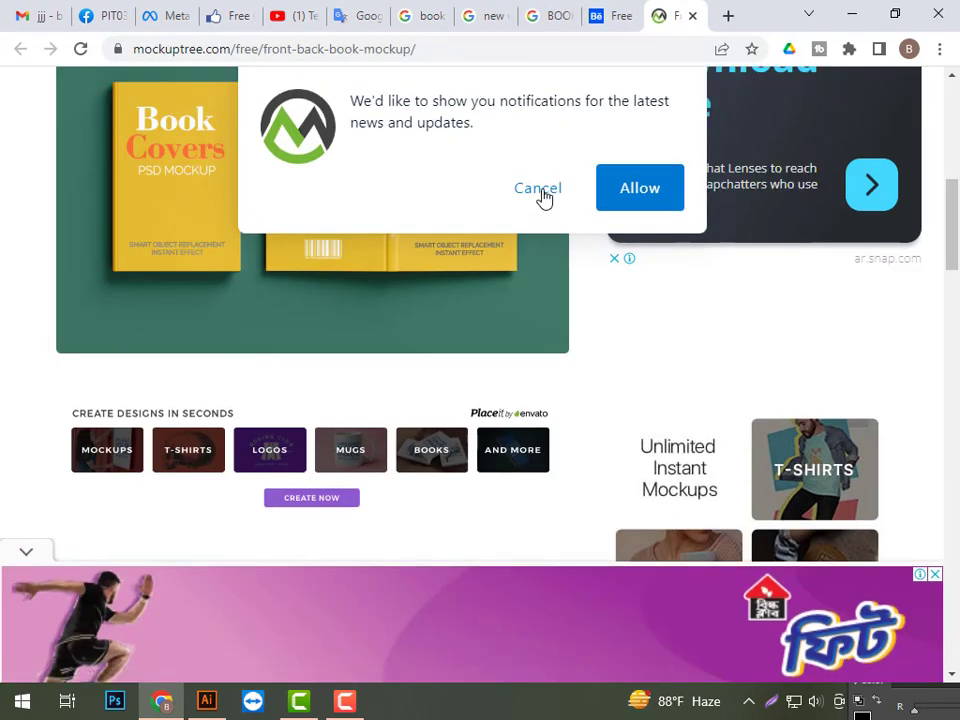
pyautogui.click(542, 194)
pyautogui.scroll(-5, 386, 291)
pyautogui.scroll(-4, 302, 324)
pyautogui.click(302, 335)
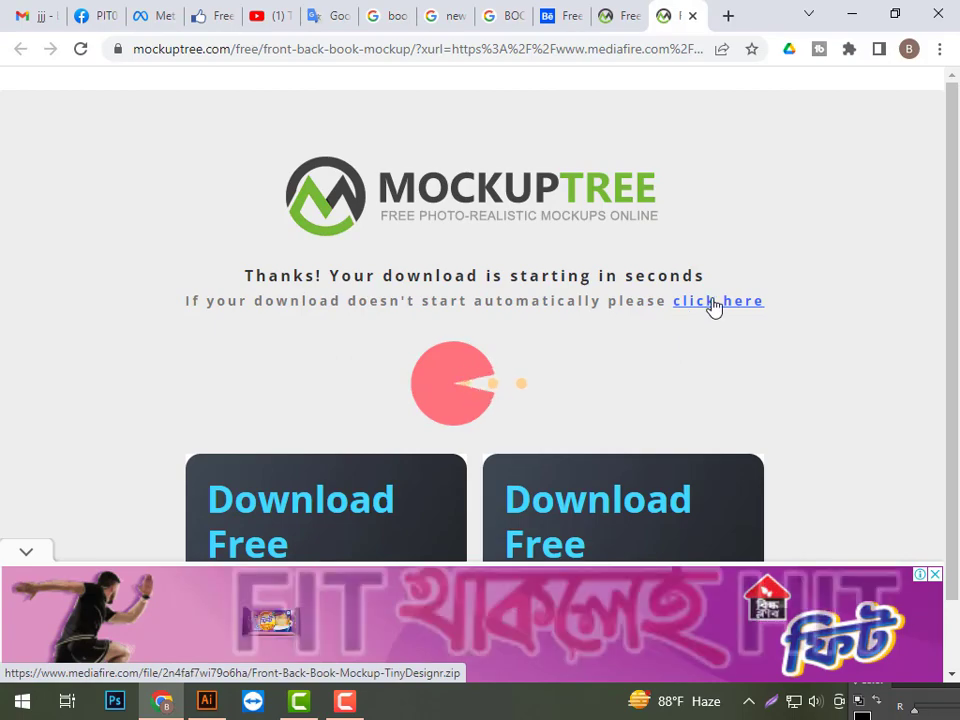
pyautogui.click(714, 302)
pyautogui.click(390, 541)
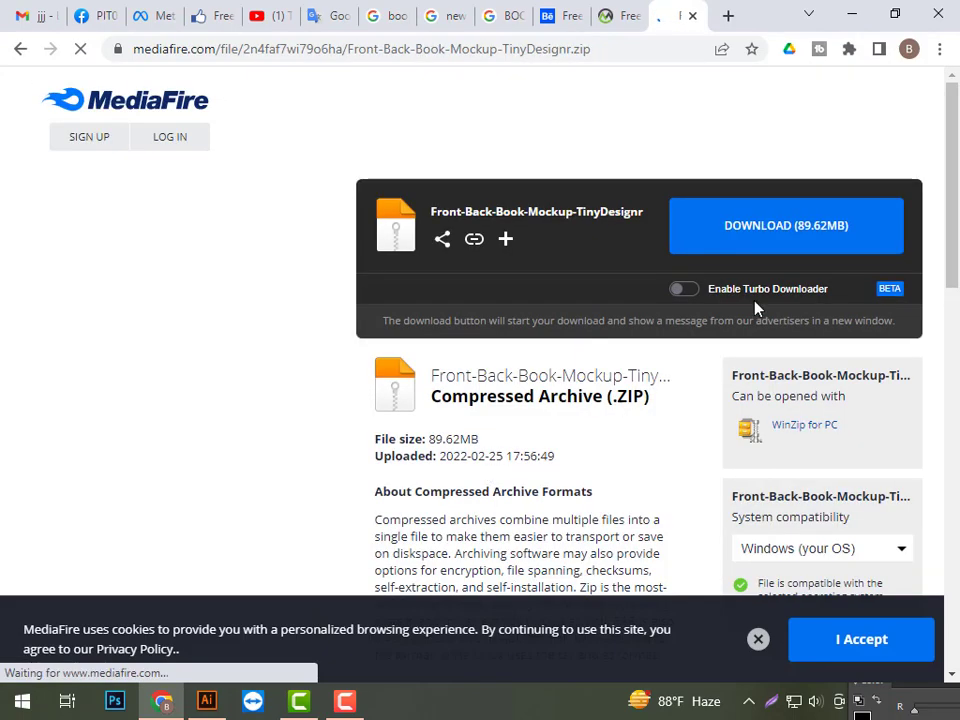
pyautogui.click(791, 214)
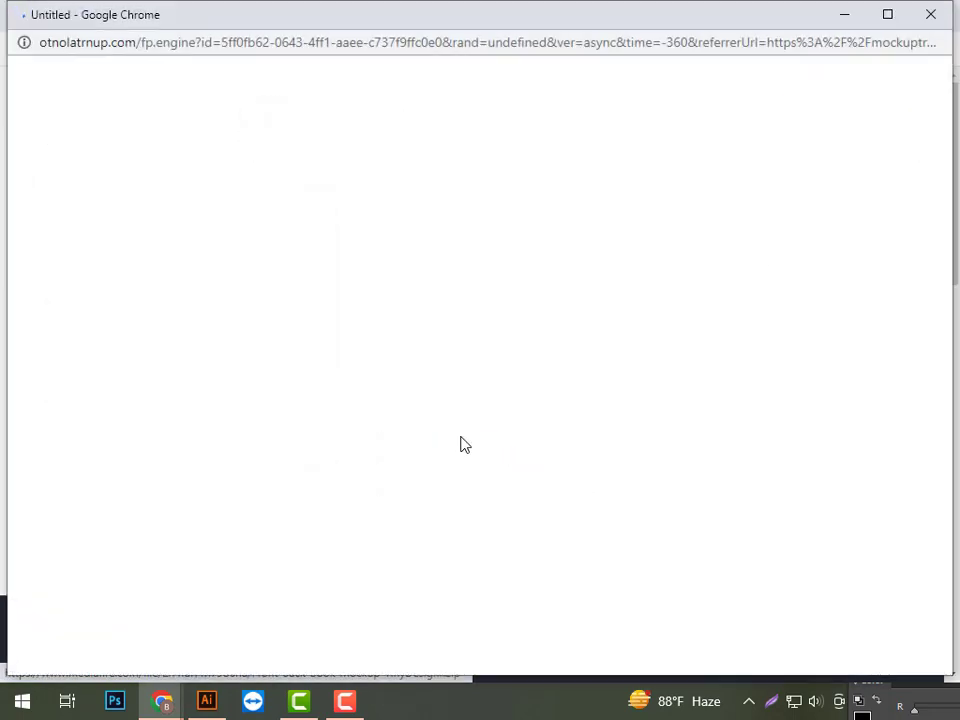
pyautogui.click(931, 18)
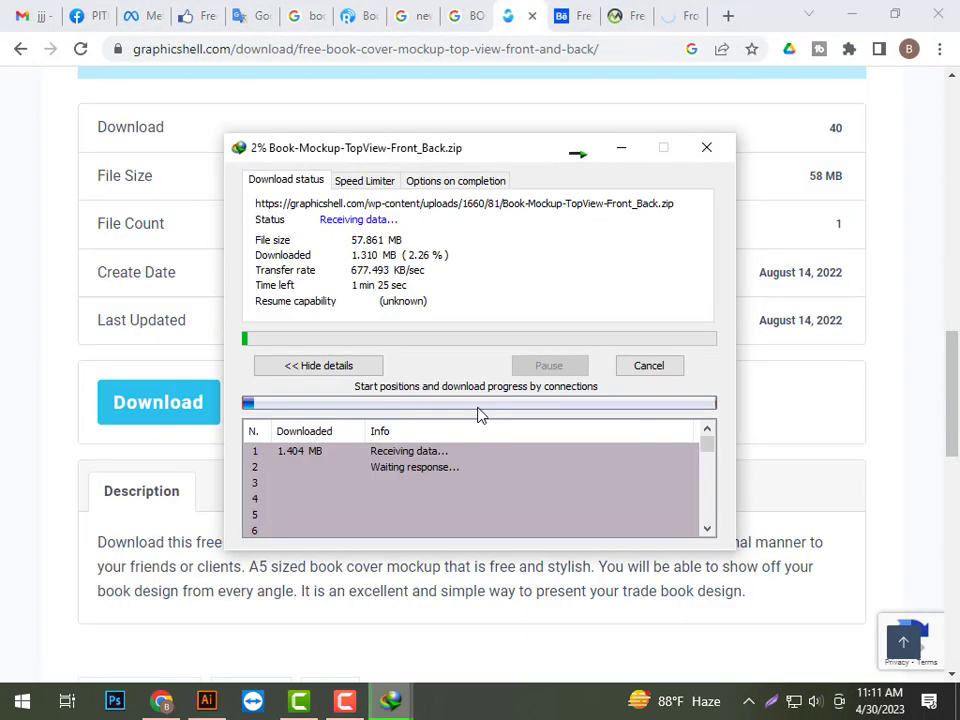
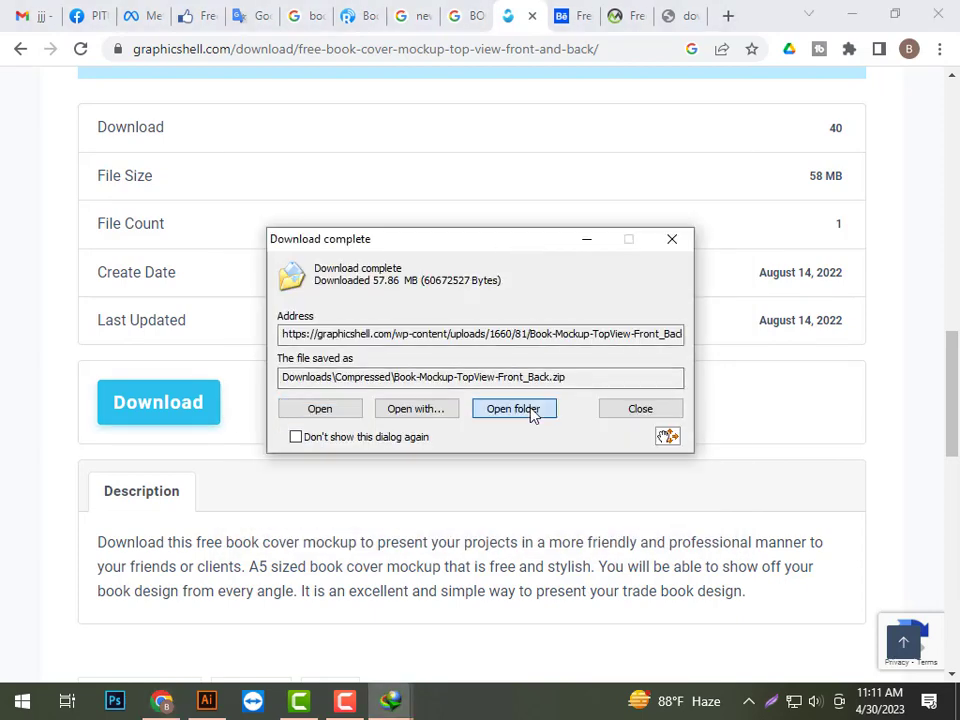
# Open the finished Book-Mockup-TopView-Front_Back.zip download in WinRAR from its folder
pyautogui.click(529, 409)
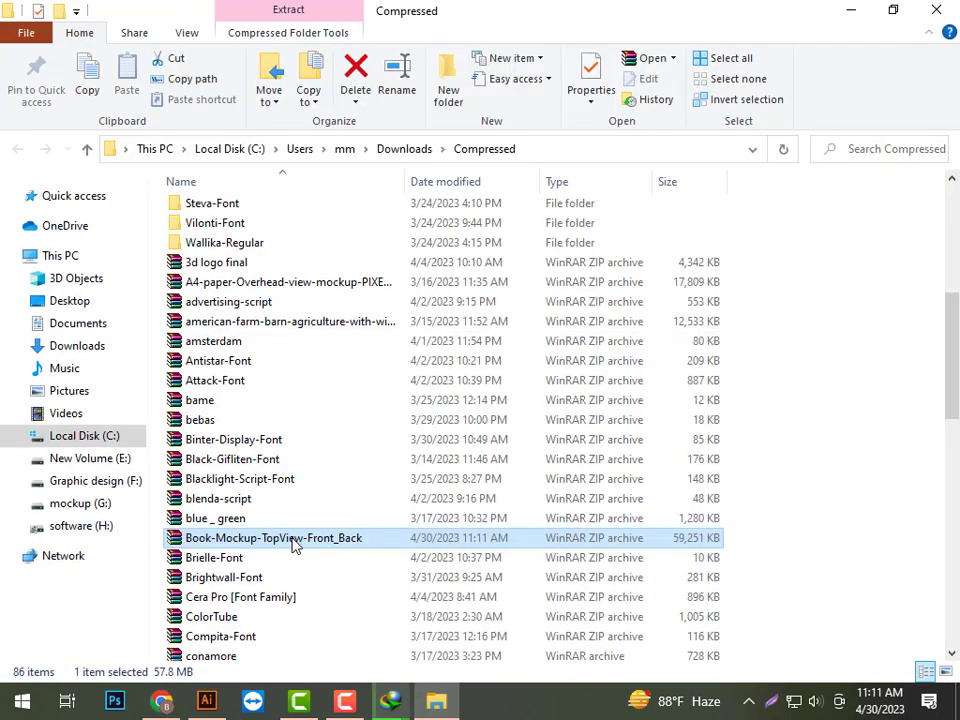
pyautogui.doubleClick(294, 541)
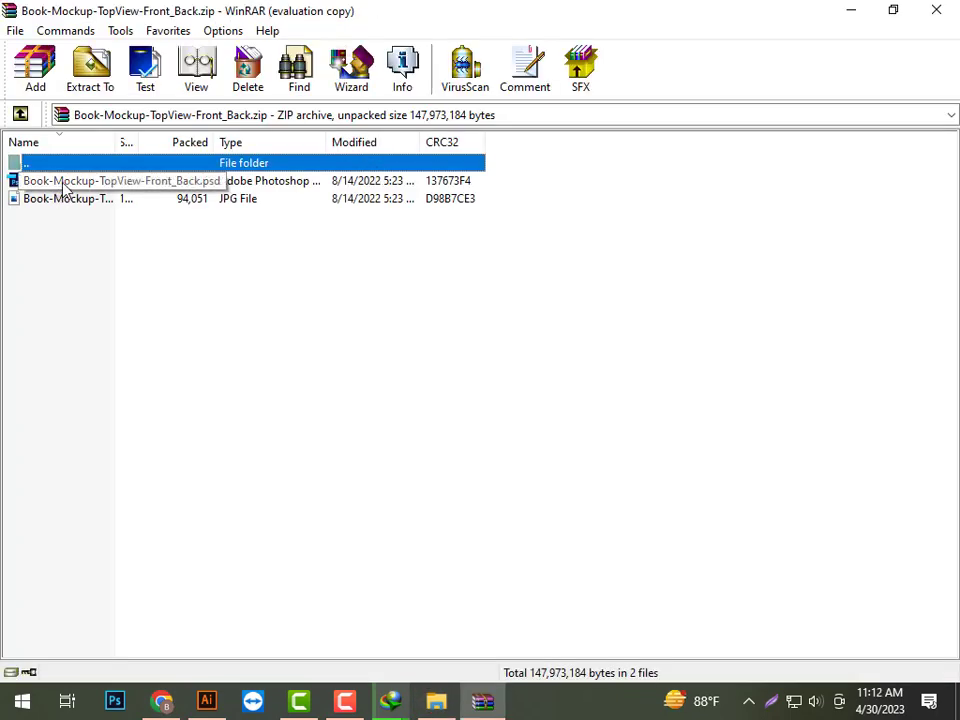
# Select the mockup PSD in the WinRAR archive and dismiss the licence reminder
pyautogui.click(64, 183)
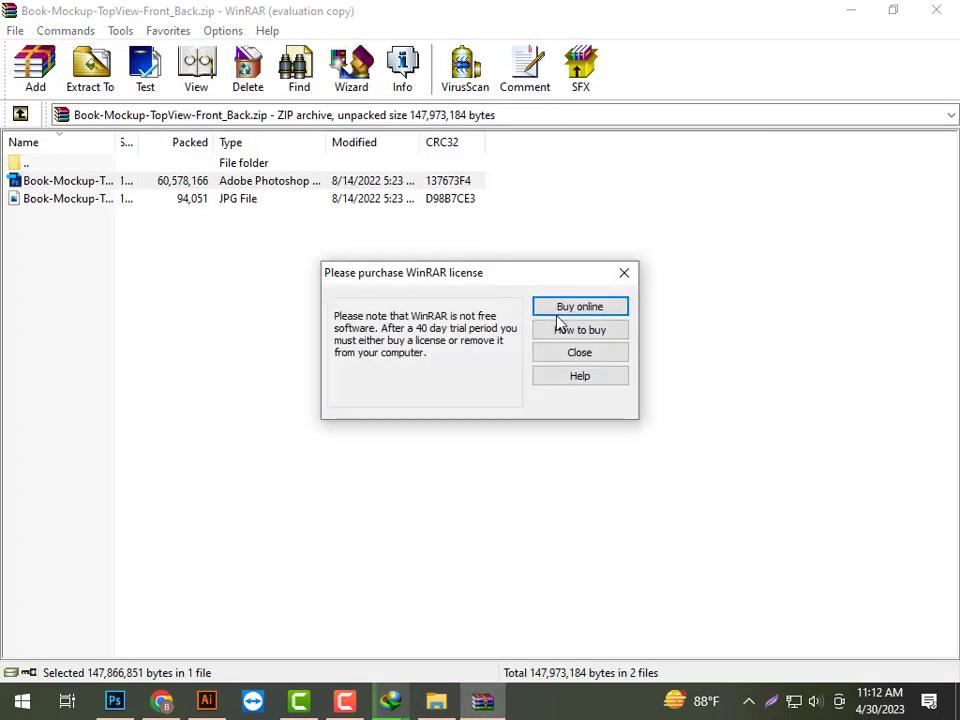
pyautogui.click(579, 351)
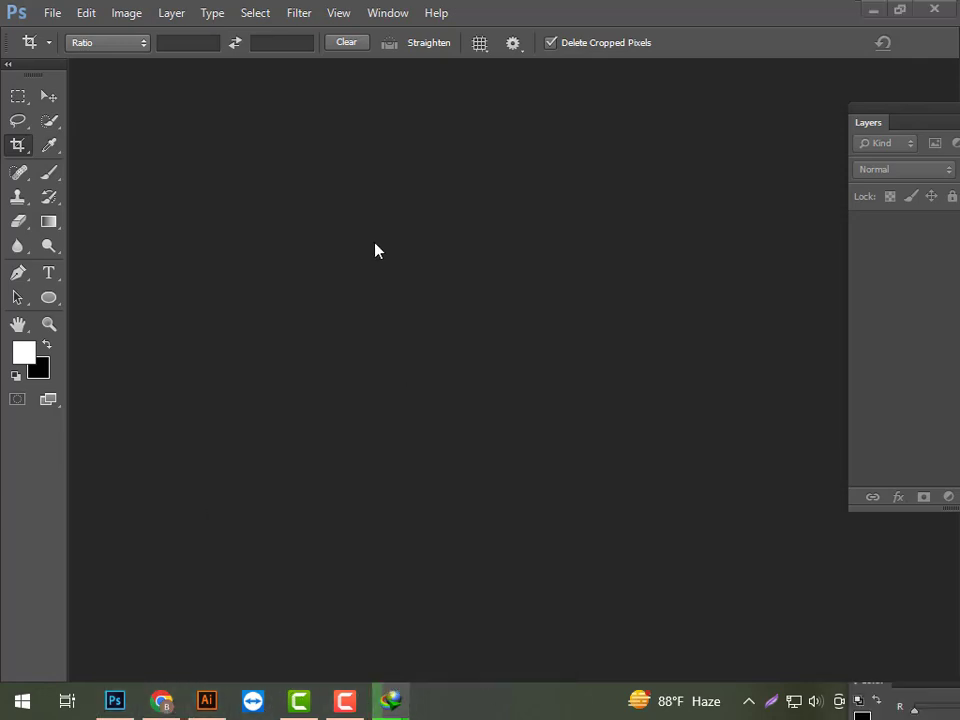
# Browse to Downloads > Compressed in Photoshop's Open dialog and look through the archives
pyautogui.hotkey('ctrl', 'o')
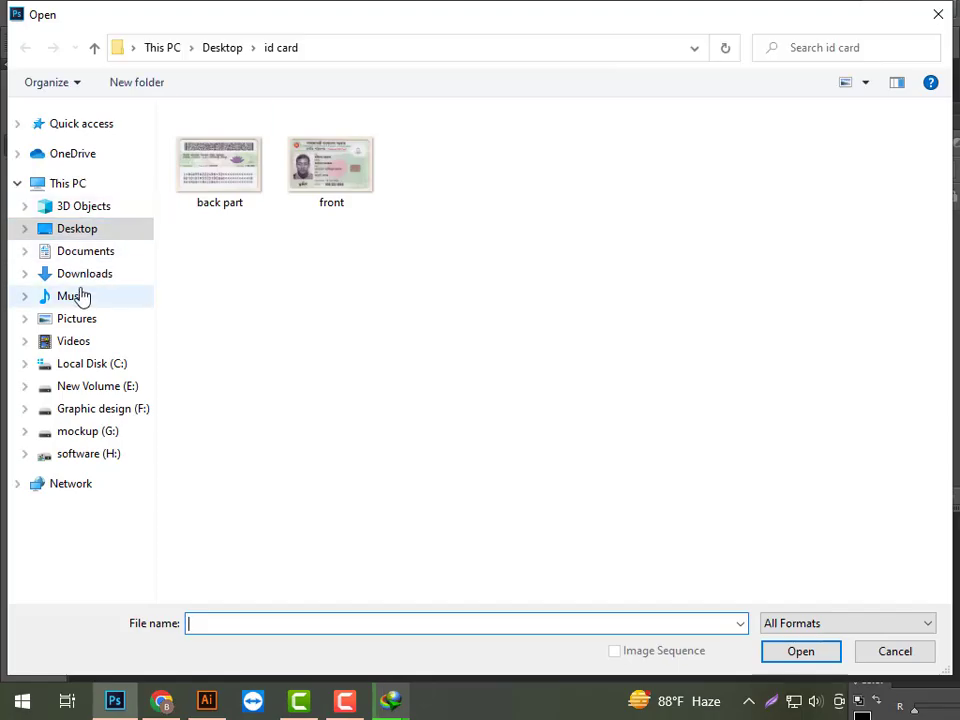
pyautogui.click(85, 273)
pyautogui.doubleClick(482, 171)
pyautogui.scroll(-2, 589, 467)
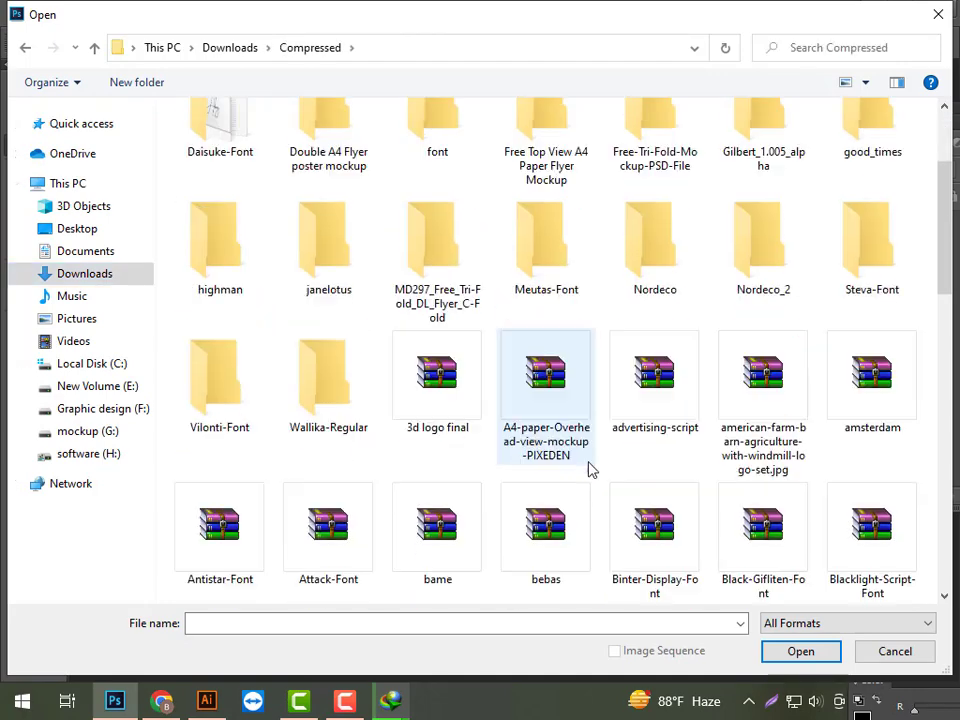
pyautogui.scroll(-3, 615, 410)
pyautogui.press('Right')
pyautogui.scroll(-3, 889, 551)
pyautogui.press('Right')
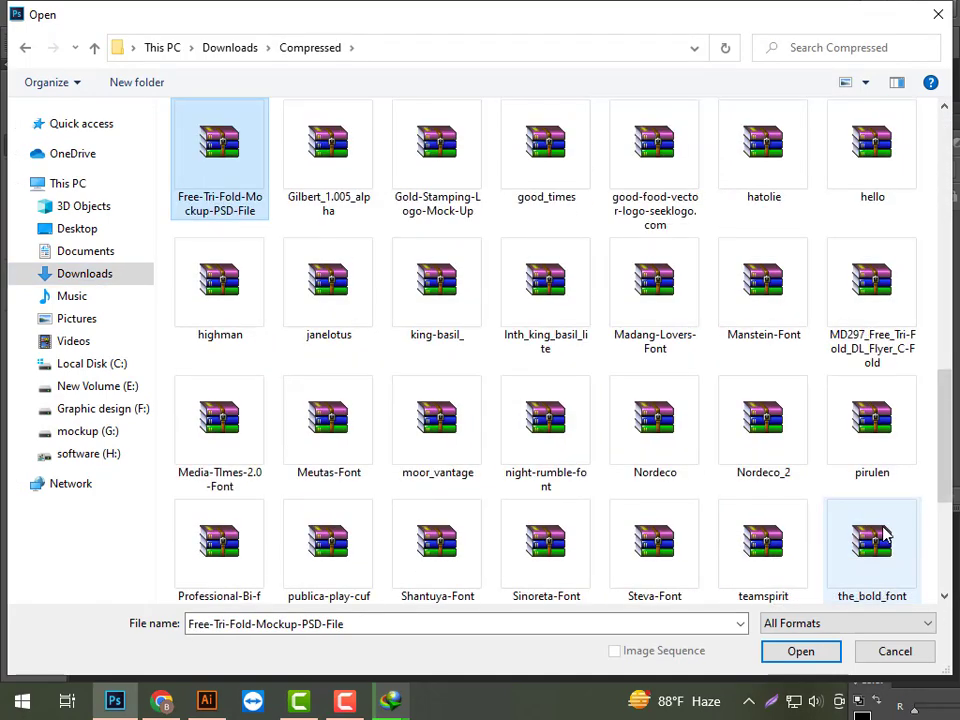
pyautogui.scroll(-1, 628, 375)
pyautogui.click(652, 378)
pyautogui.click(748, 411)
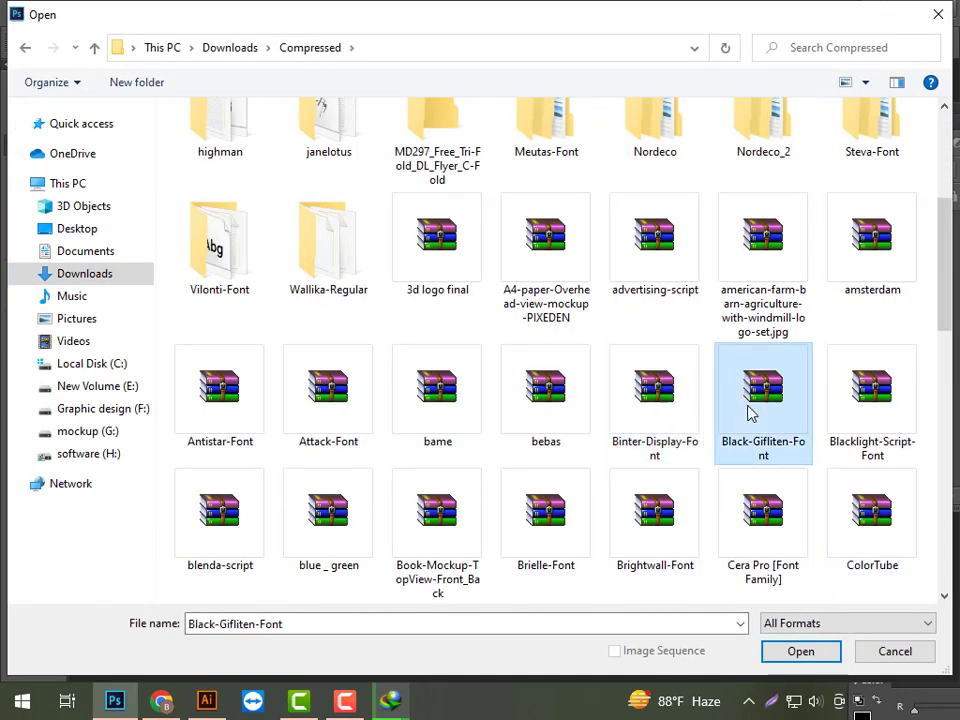
pyautogui.scroll(-2, 748, 411)
# Bring up the download manager window and try opening an archive directly
pyautogui.click(750, 700)
pyautogui.click(756, 669)
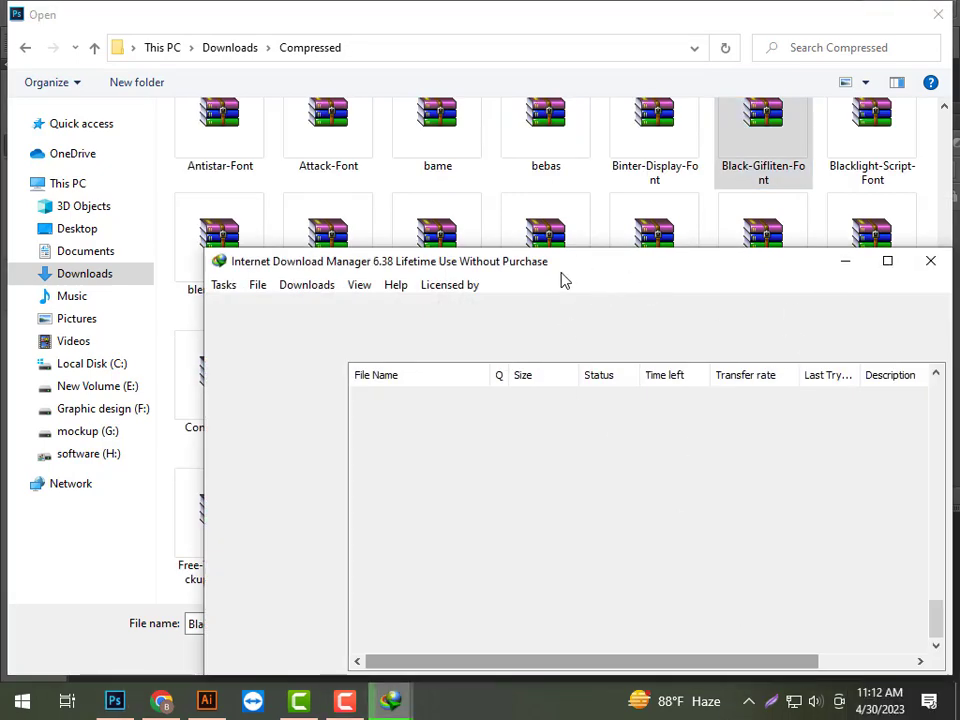
pyautogui.moveTo(638, 268); pyautogui.dragTo(524, 118)
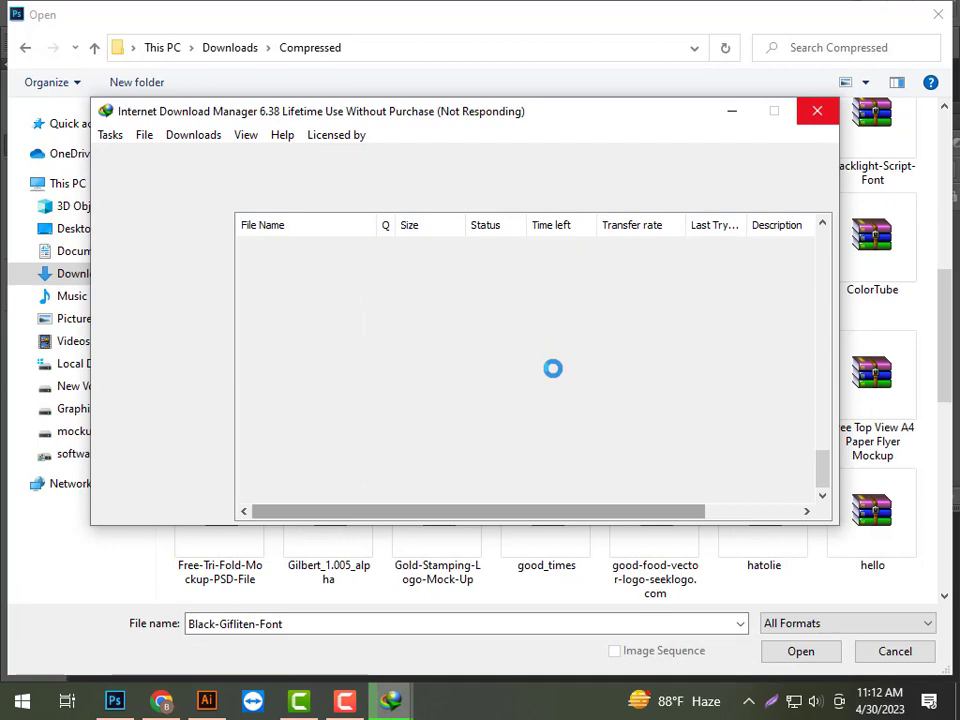
pyautogui.click(114, 701)
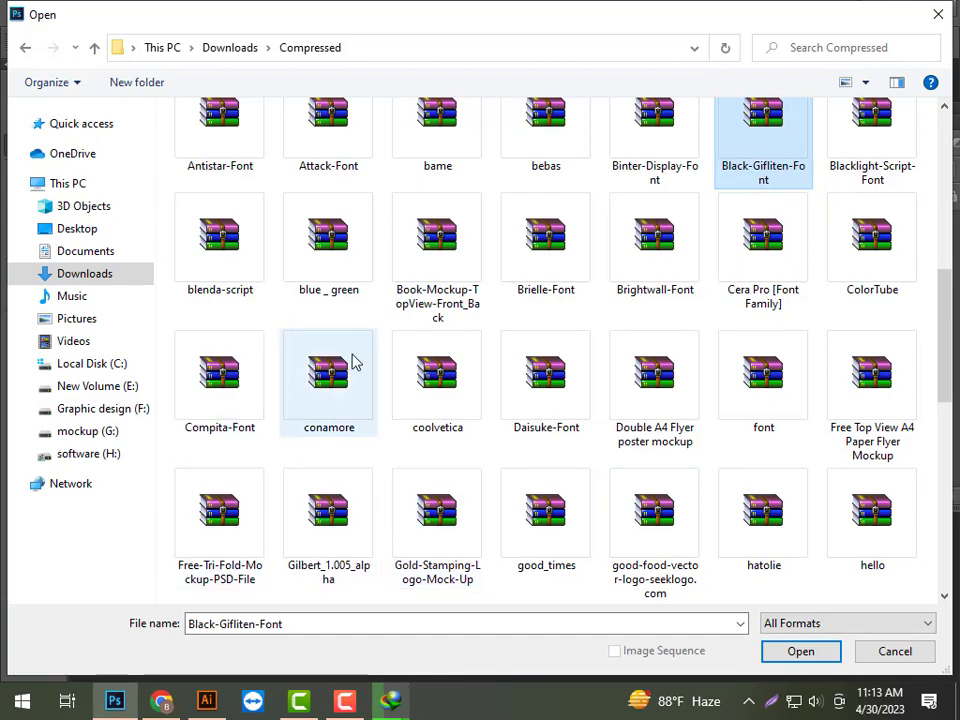
pyautogui.doubleClick(463, 259)
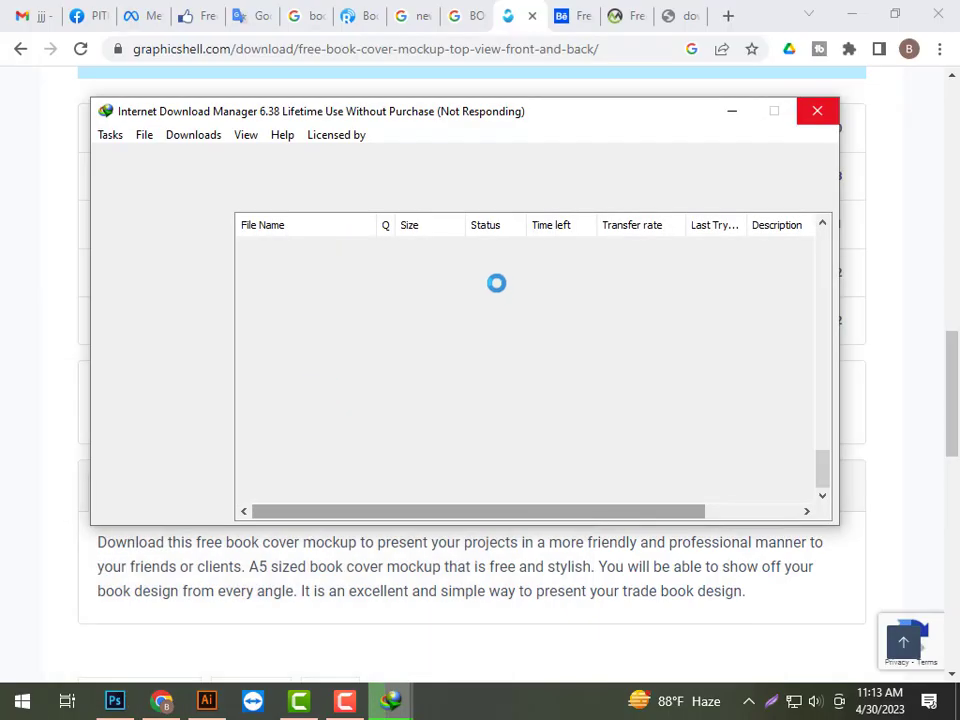
pyautogui.click(105, 704)
# Reopen the Open dialog and scroll through the Compressed archives to find the mockup zip
pyautogui.doubleClick(422, 332)
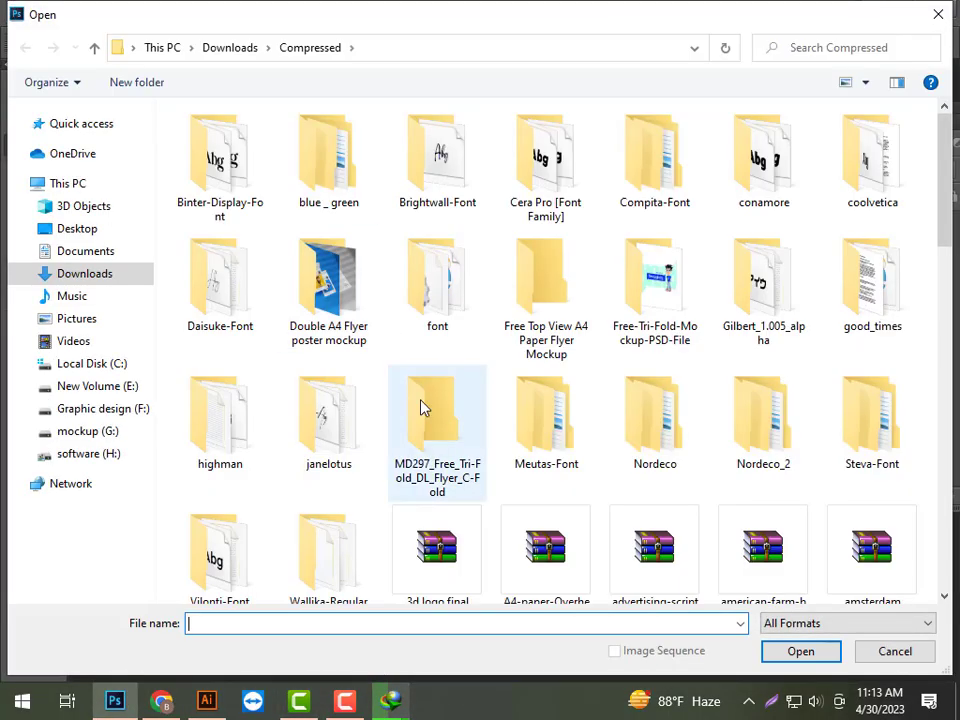
pyautogui.scroll(-5, 420, 407)
pyautogui.scroll(-5, 457, 461)
pyautogui.scroll(-3, 474, 364)
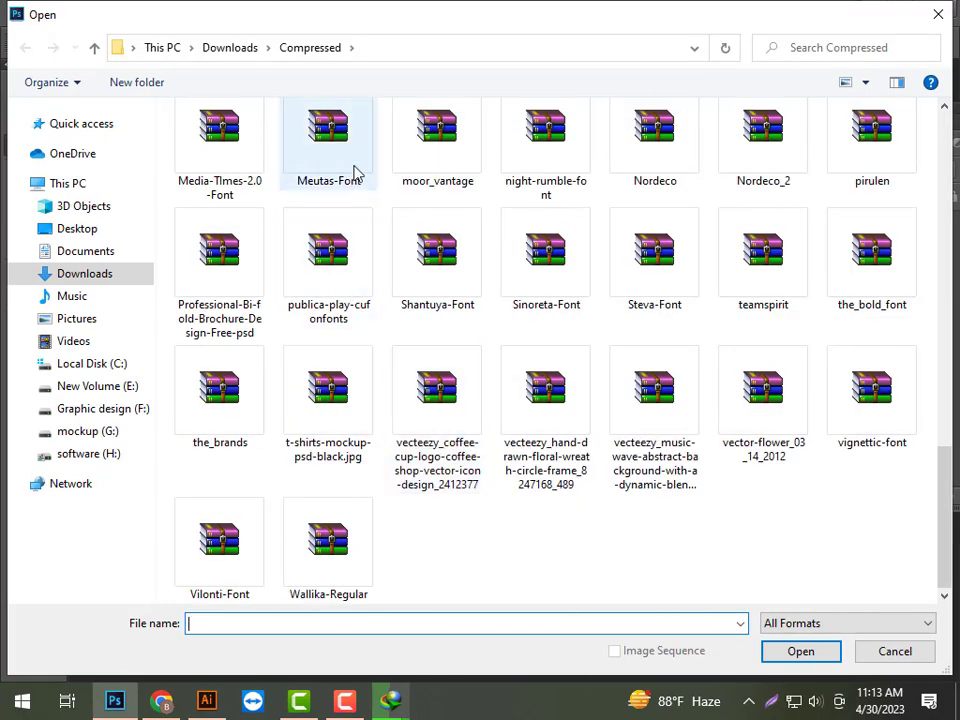
pyautogui.scroll(1, 583, 310)
pyautogui.click(437, 155)
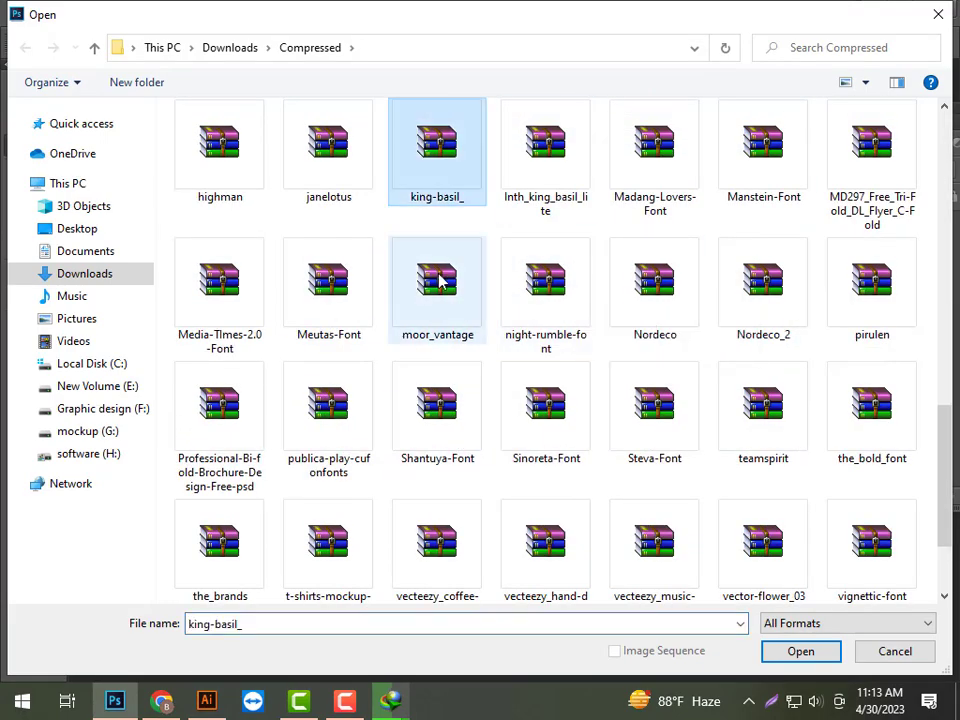
pyautogui.scroll(2, 426, 317)
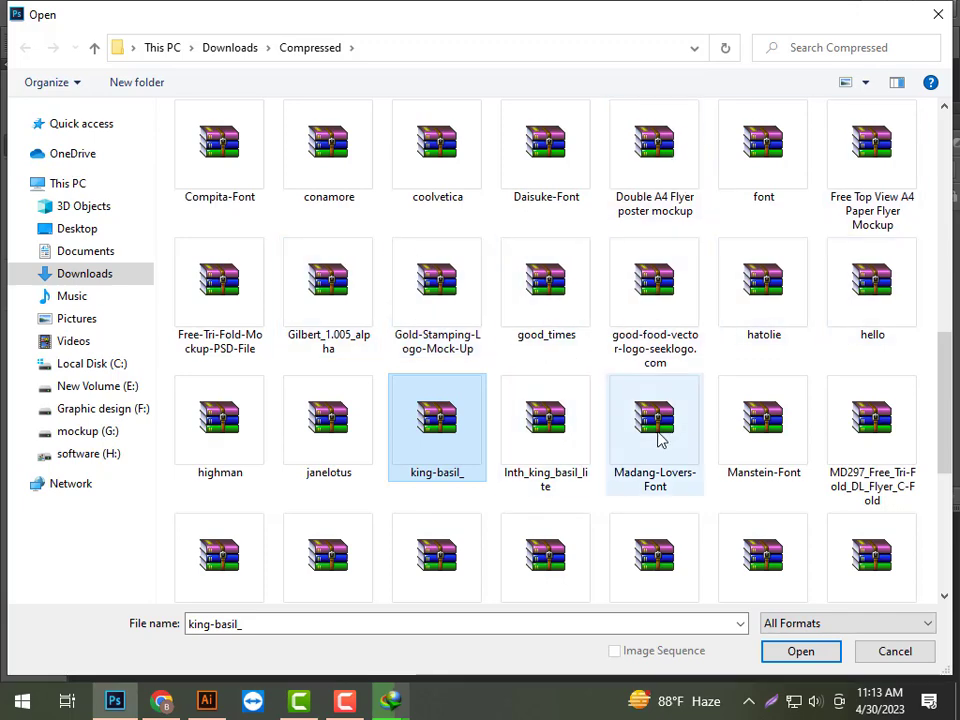
pyautogui.scroll(-1, 700, 425)
pyautogui.scroll(-2, 500, 412)
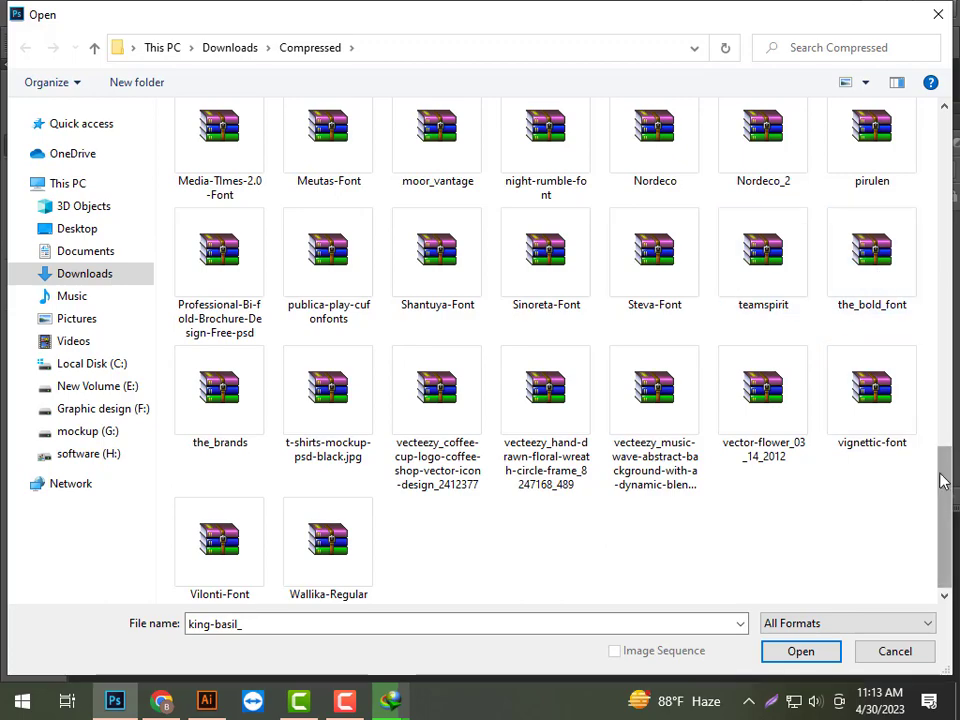
pyautogui.moveTo(940, 481); pyautogui.dragTo(940, 400)
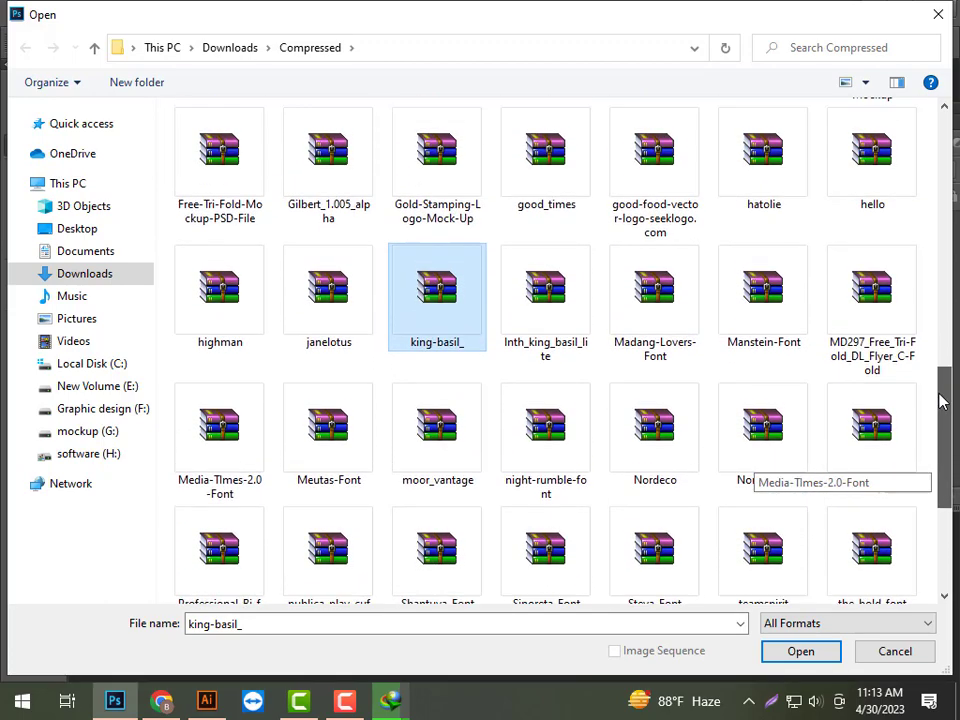
pyautogui.moveTo(940, 400); pyautogui.dragTo(940, 330)
# Extract Book-Mockup-TopView-Front_Back.zip into its own folder and open it
pyautogui.click(430, 152)
pyautogui.rightClick(430, 152)
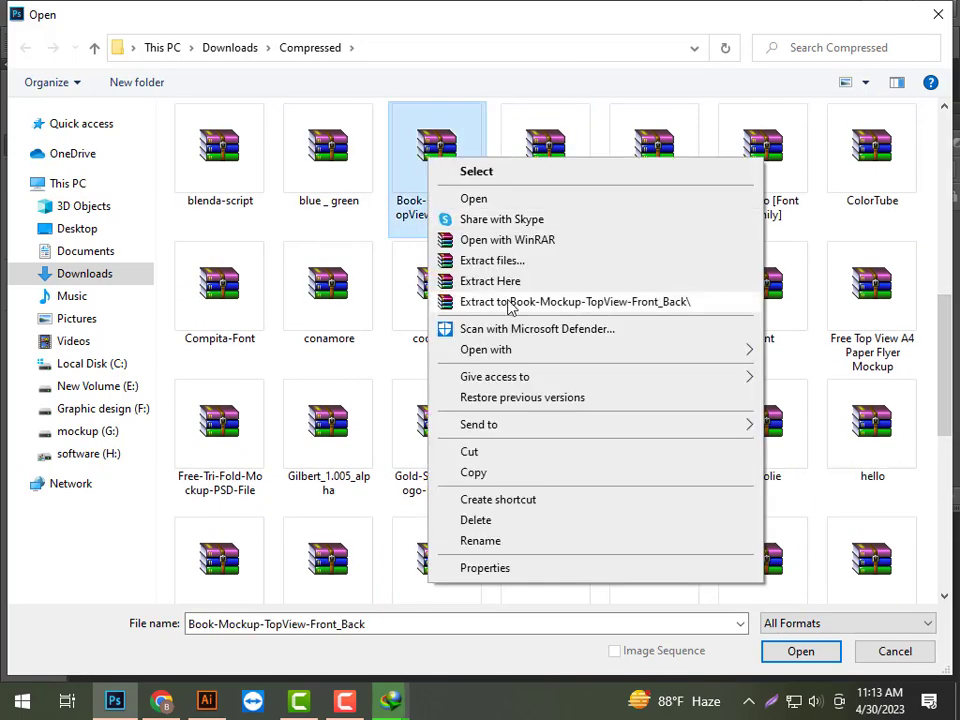
pyautogui.click(440, 300)
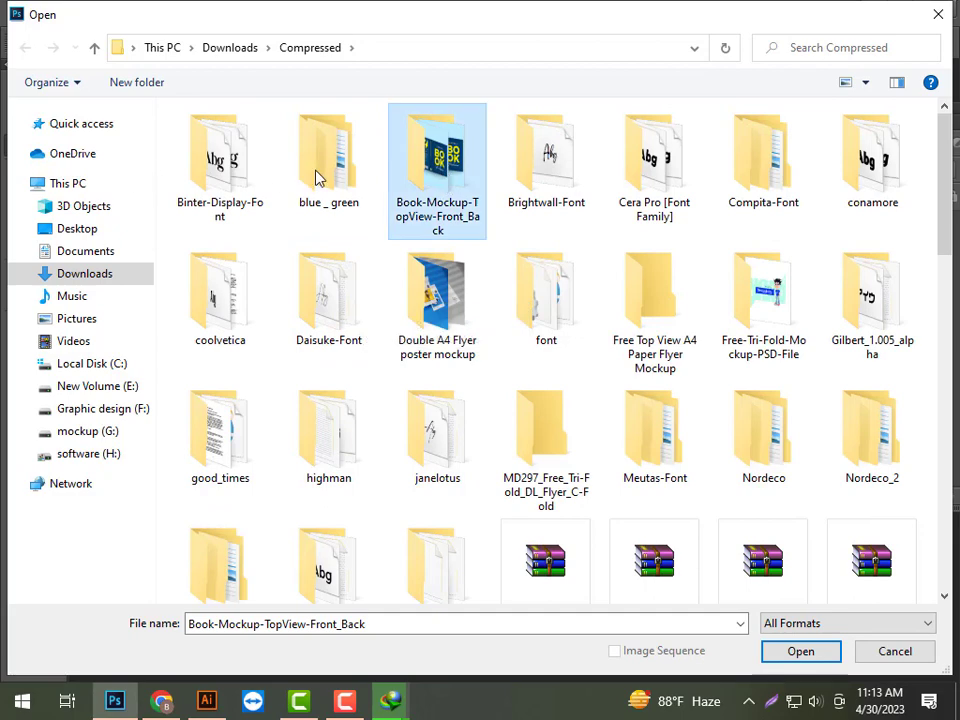
pyautogui.press('Return')
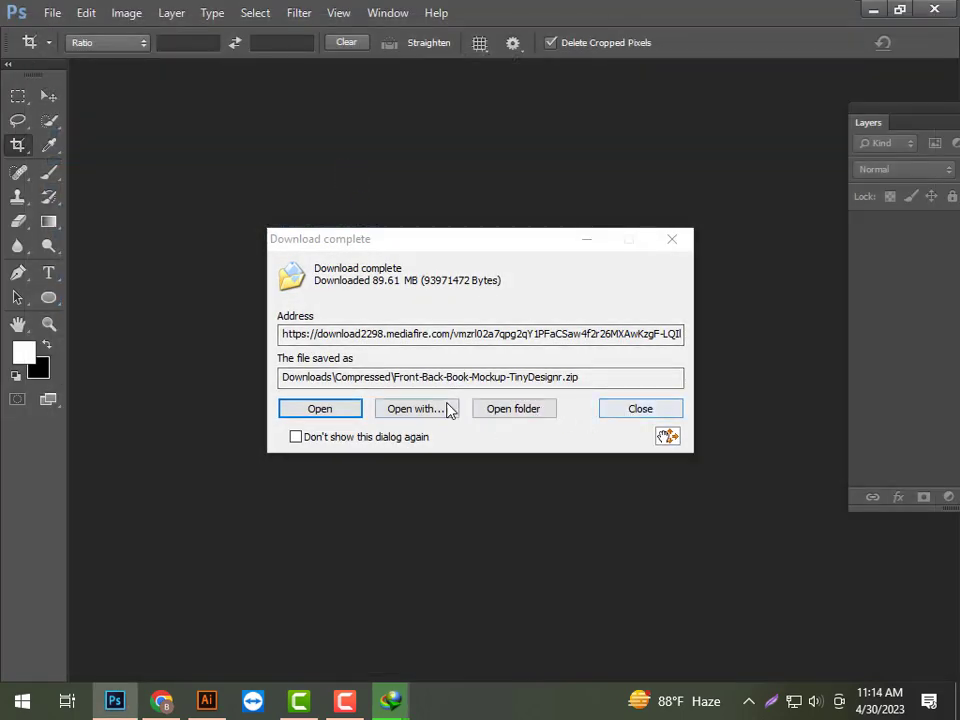
# Dismiss the download notice, return to Photoshop, zoom out and rearrange the panels
pyautogui.click(449, 410)
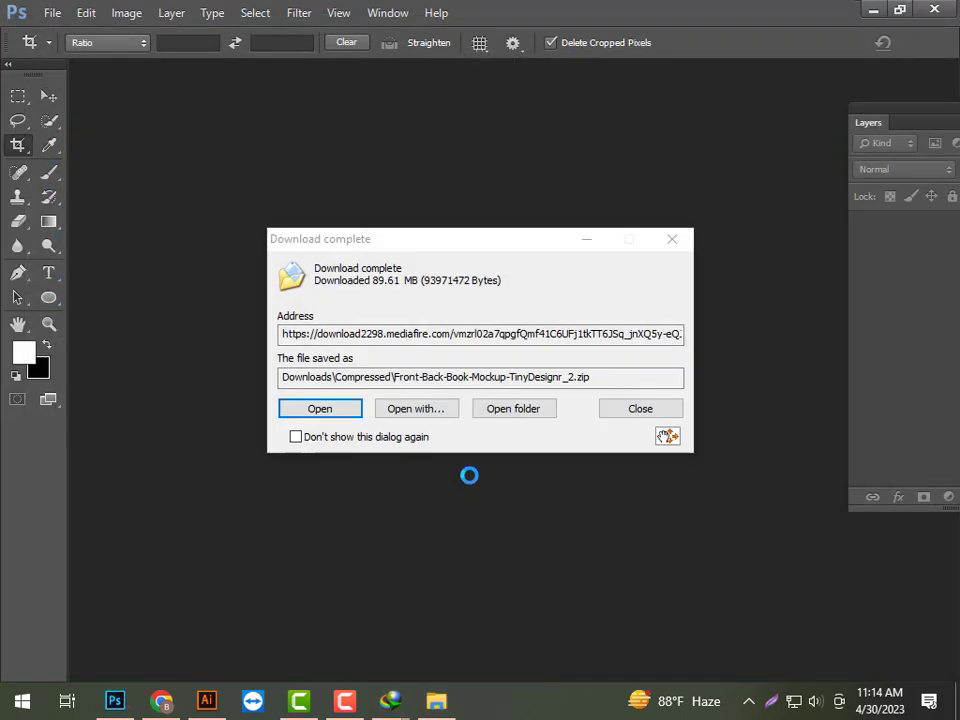
pyautogui.click(522, 406)
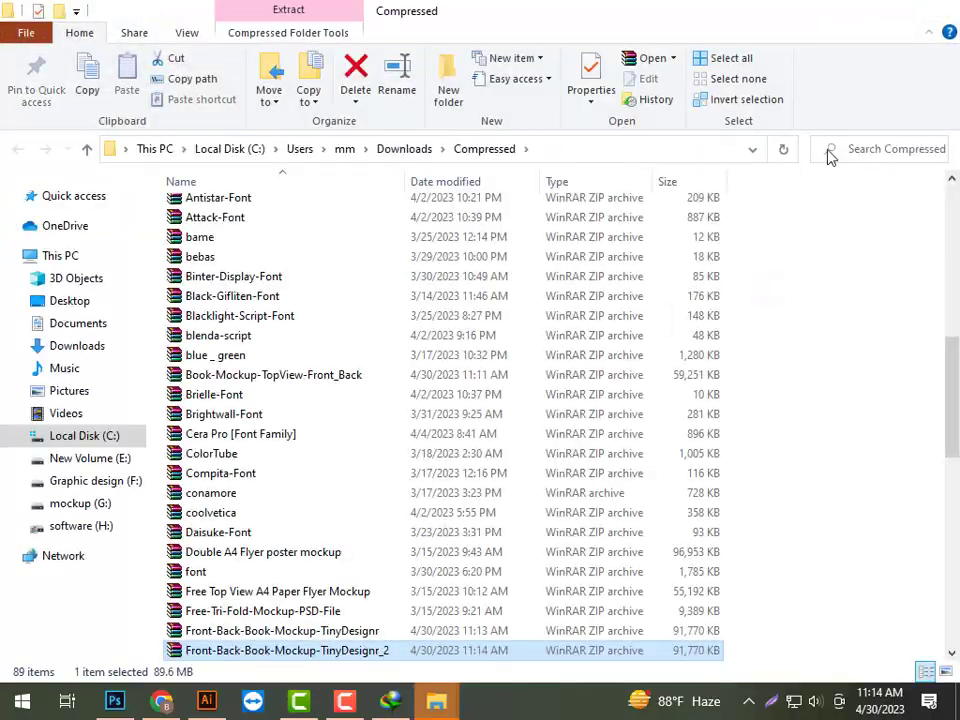
pyautogui.click(851, 10)
pyautogui.hotkey('ctrl', '-')
pyautogui.hotkey('ctrl', '-')
pyautogui.moveTo(906, 118); pyautogui.dragTo(815, 158)
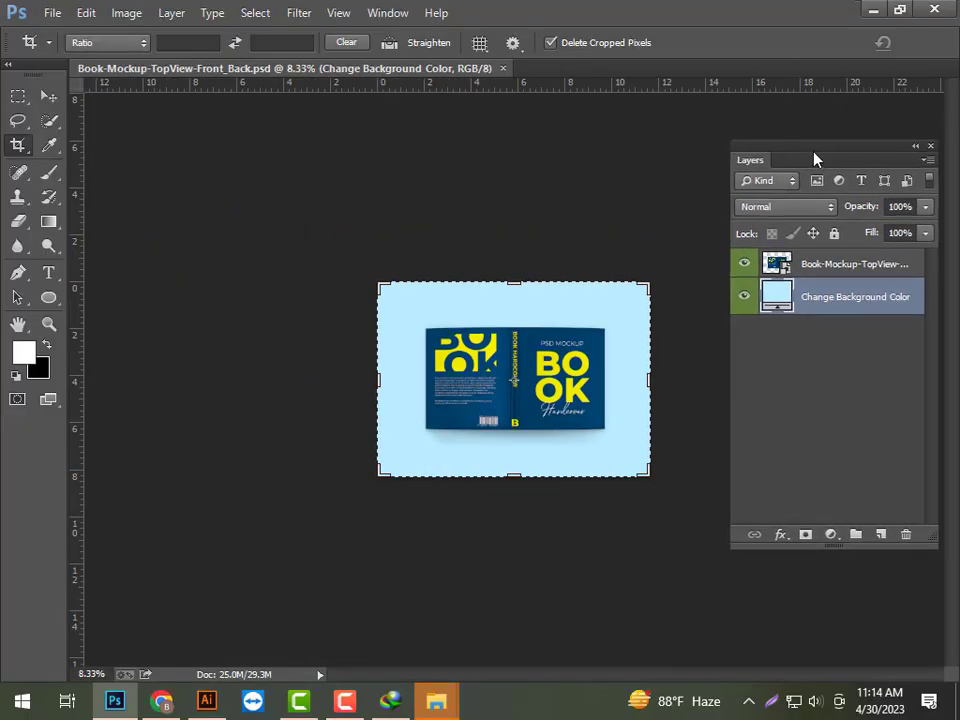
# Open the mockup's smart object and inspect the back cover design contents
pyautogui.click(780, 266)
pyautogui.press('m')
pyautogui.doubleClick(780, 266)
pyautogui.click(587, 322)
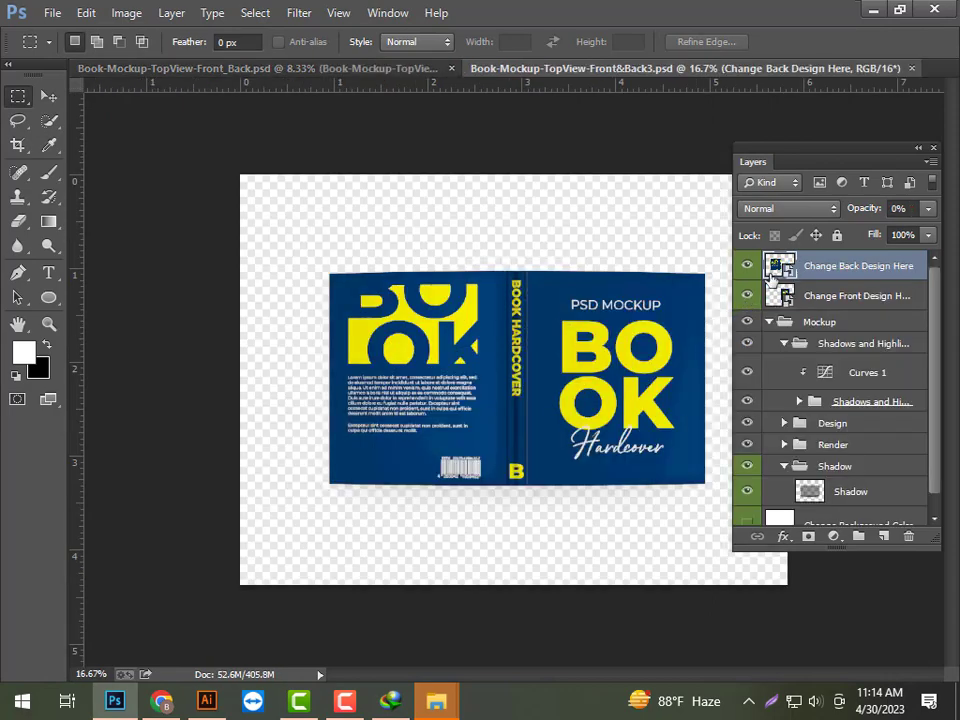
pyautogui.click(747, 266)
pyautogui.doubleClick(788, 272)
pyautogui.press('Return')
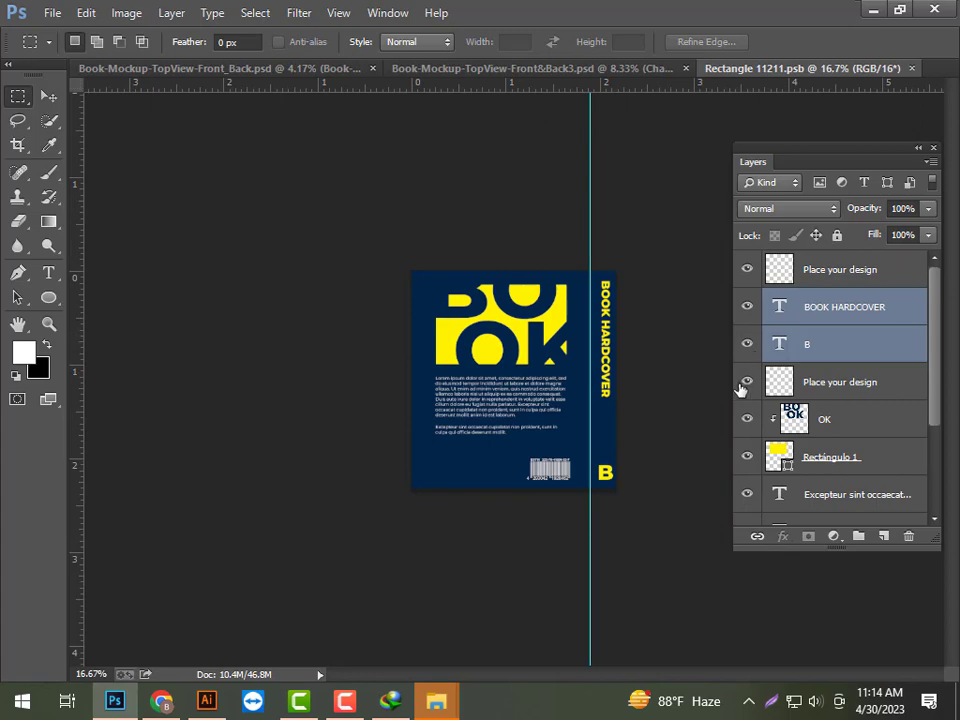
pyautogui.click(912, 68)
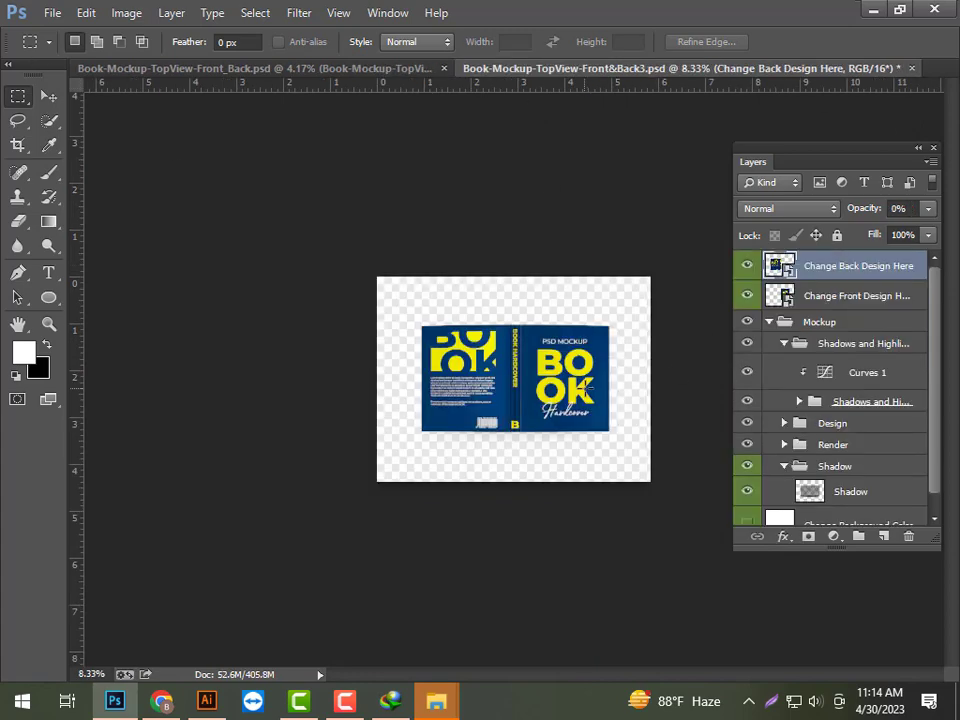
# Show the Change Front Design Here layer and open its contents for editing
pyautogui.hotkey('ctrl', '+')
pyautogui.click(747, 296)
pyautogui.doubleClick(779, 296)
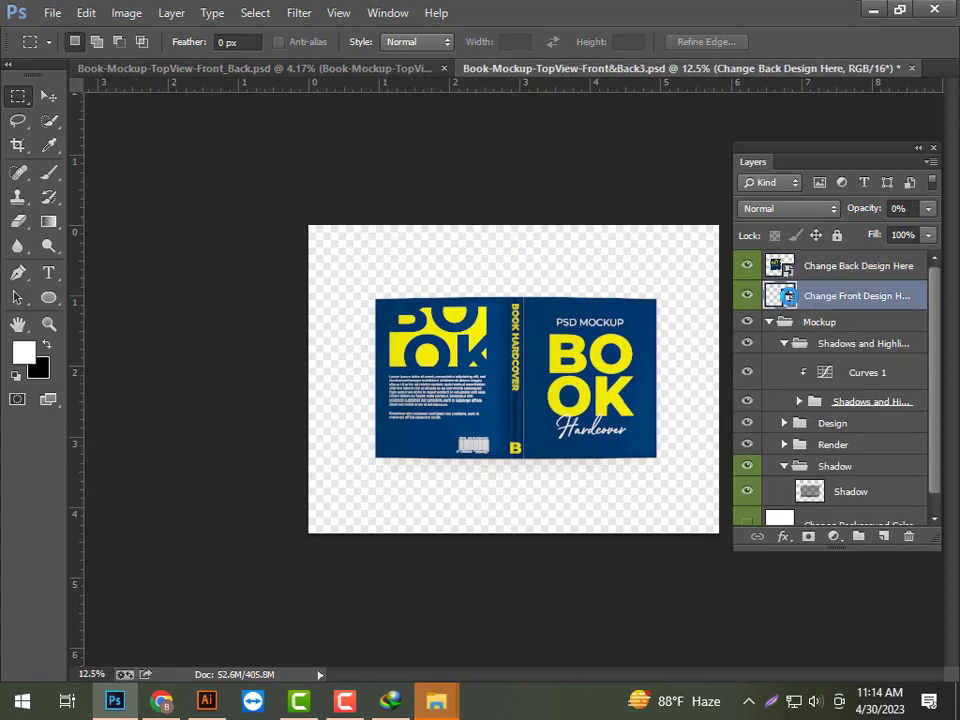
pyautogui.press('Return')
# Place the BOOK COVER DESIGN file from the Desktop into the front cover
pyautogui.click(52, 14)
pyautogui.click(191, 318)
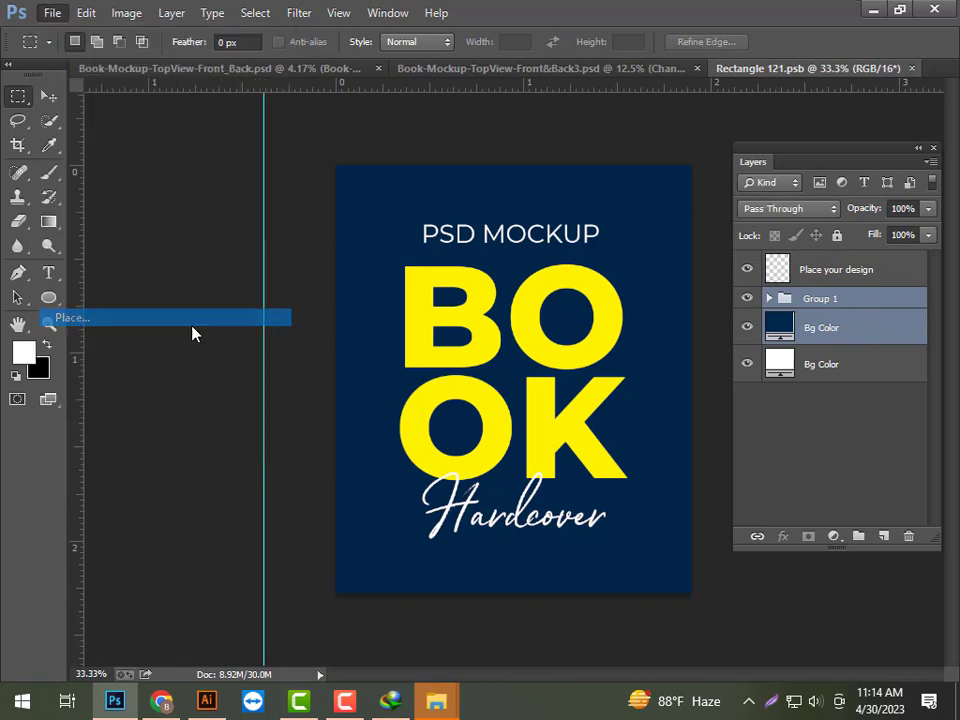
pyautogui.click(77, 228)
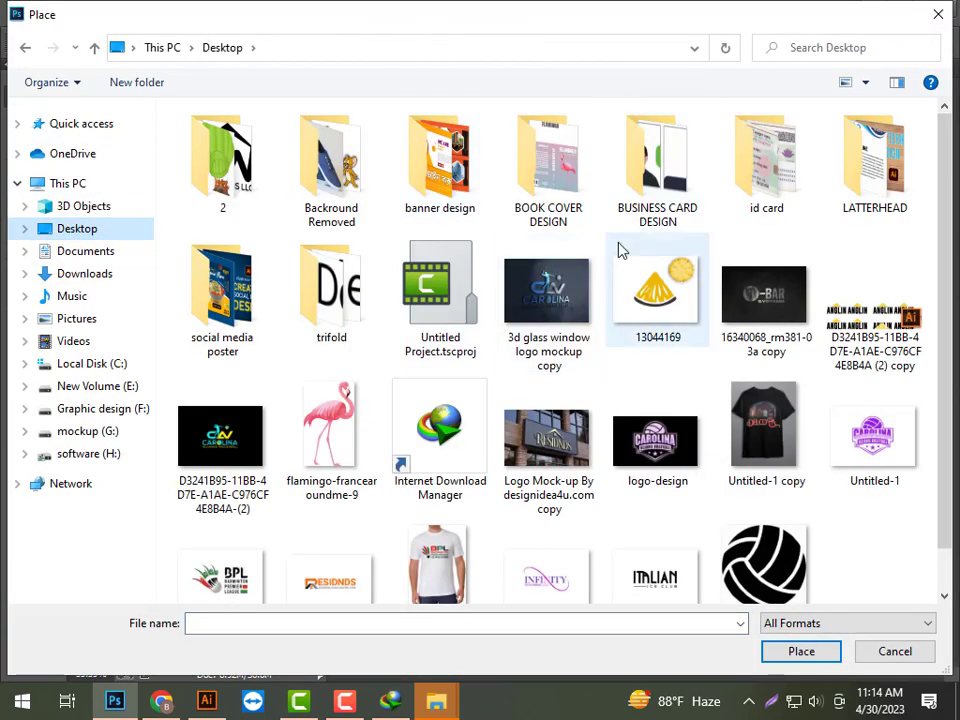
pyautogui.doubleClick(546, 160)
pyautogui.click(250, 140)
pyautogui.doubleClick(250, 140)
pyautogui.press('Return')
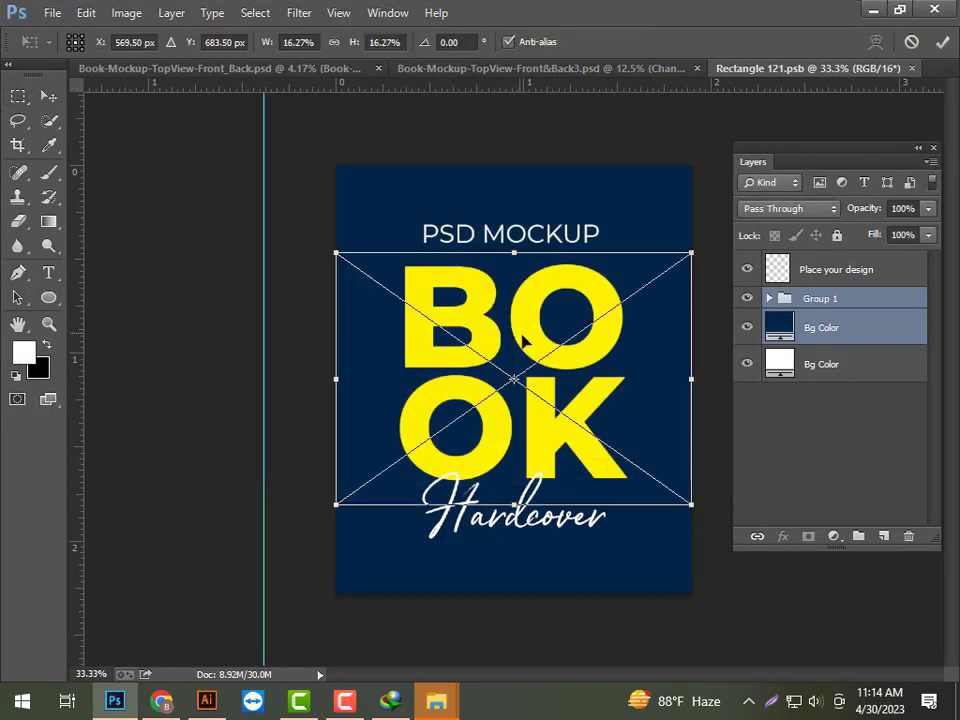
# Enlarge and stretch the flamingo design to fill the front cover, then save and close
pyautogui.hotkey('ctrl', '-')
pyautogui.hotkey('ctrl', '-')
pyautogui.moveTo(602, 316); pyautogui.dragTo(666, 273)
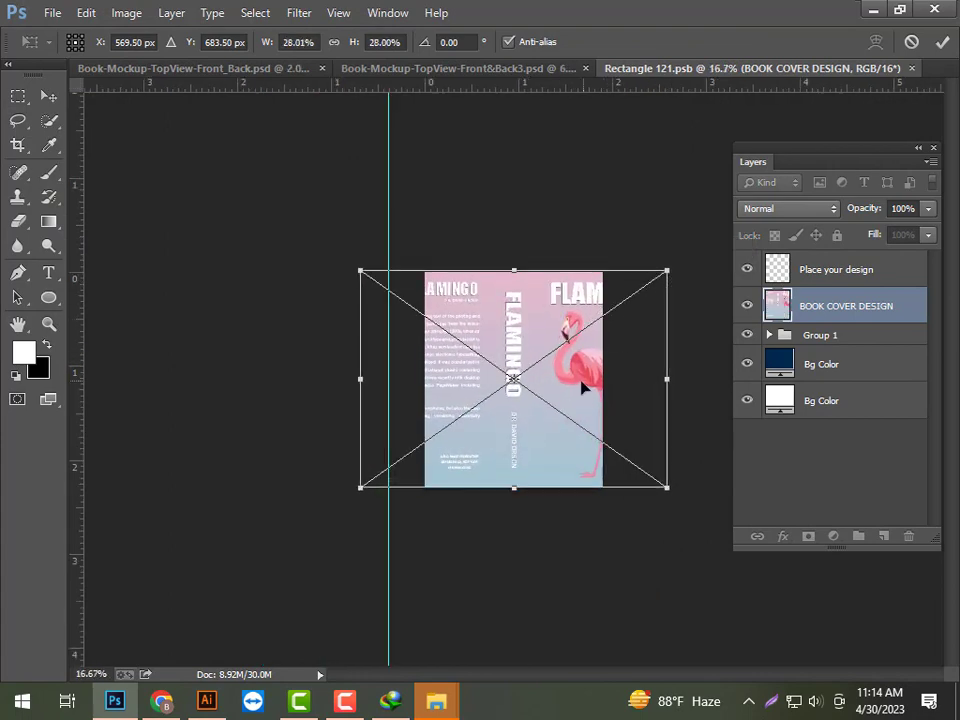
pyautogui.moveTo(583, 386); pyautogui.dragTo(518, 378)
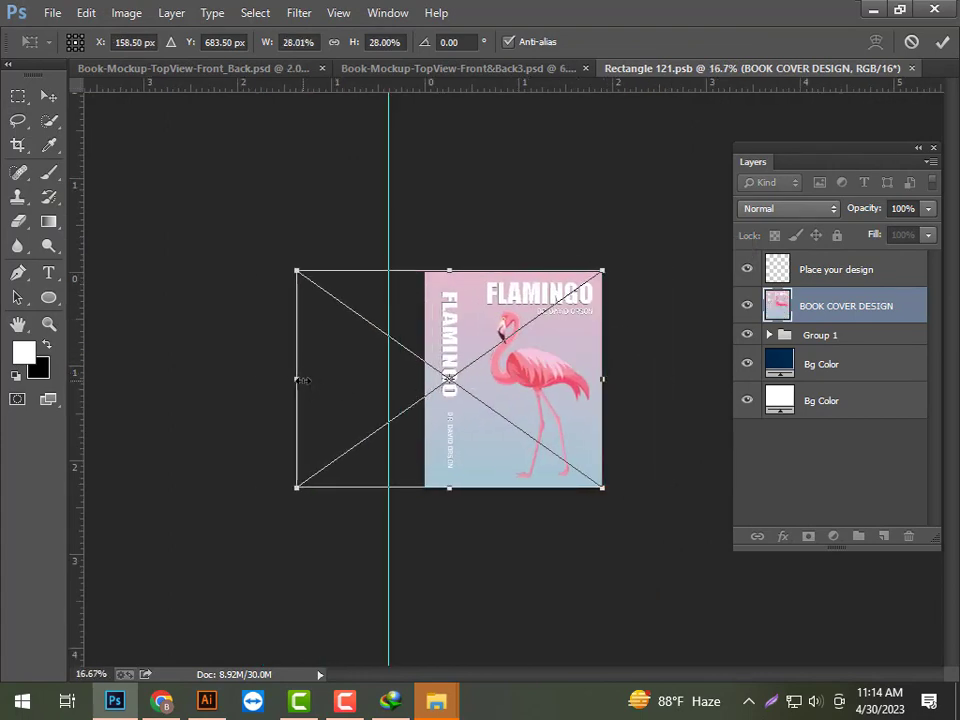
pyautogui.moveTo(300, 380); pyautogui.dragTo(191, 379)
pyautogui.press('Return')
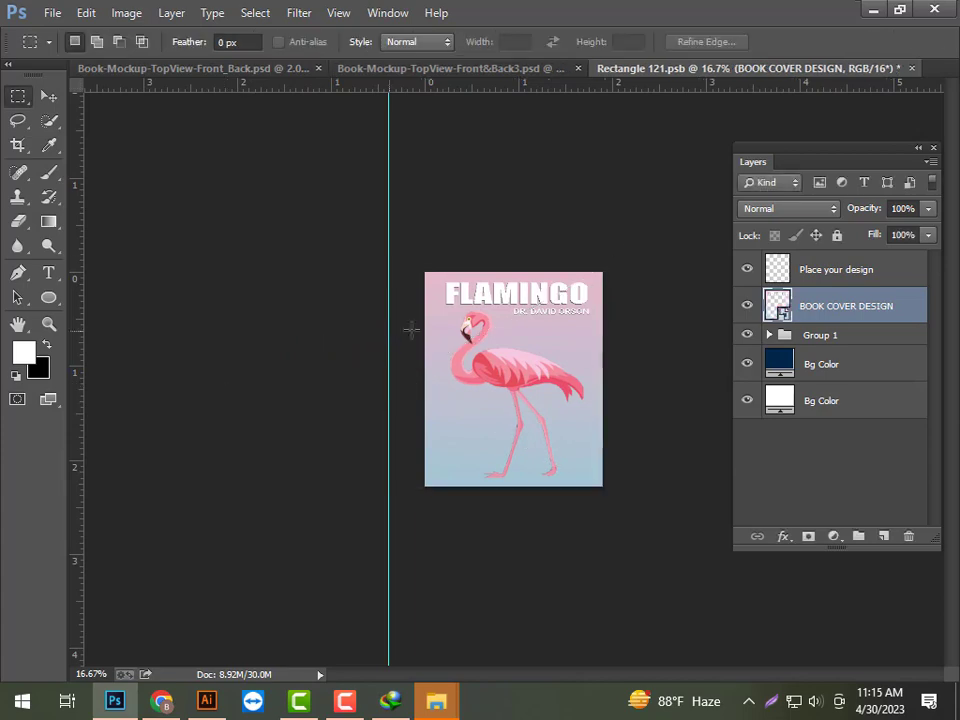
pyautogui.hotkey('ctrl', 's')
pyautogui.hotkey('ctrl', 'w')
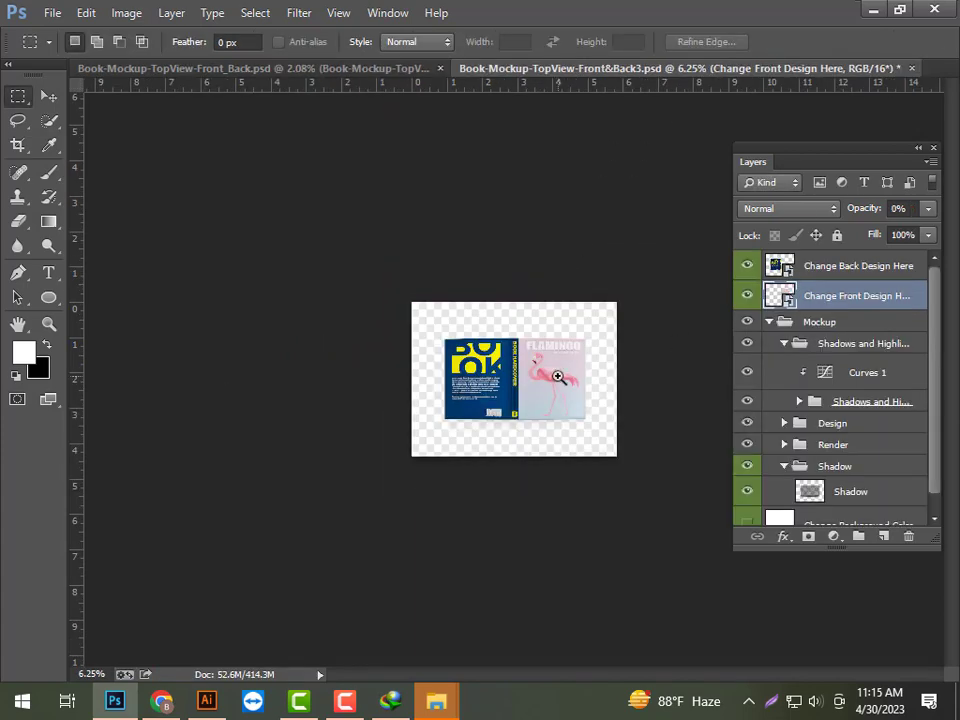
pyautogui.scroll(3, 557, 376)
# Open the Change Back Design Here contents and place the BOOK COVER DESIGN artwork
pyautogui.doubleClick(780, 265)
pyautogui.press('Return')
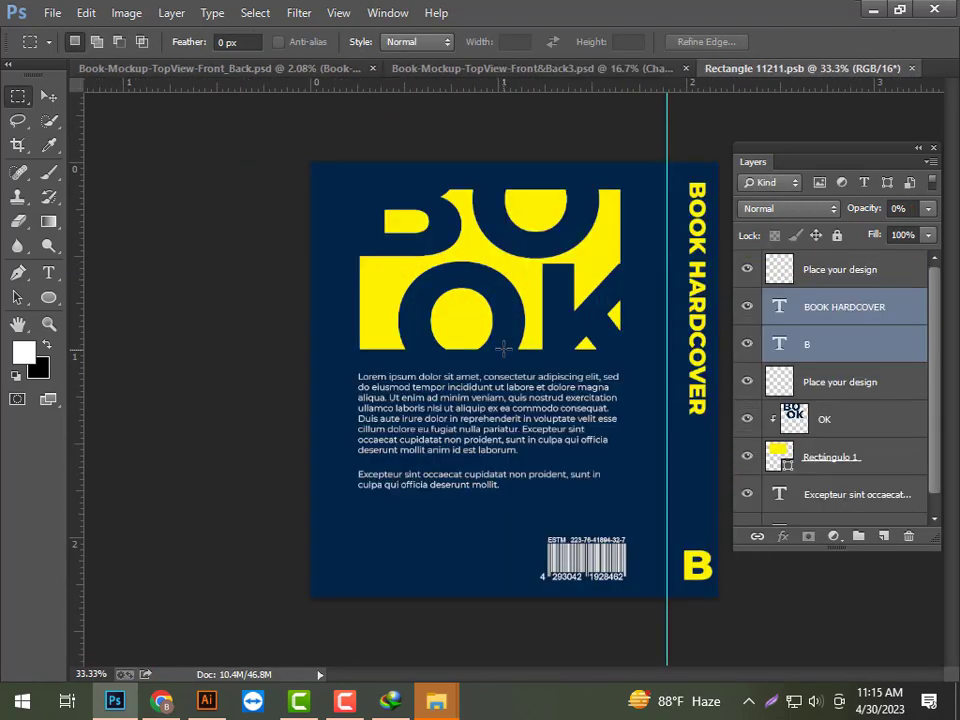
pyautogui.scroll(-2, 503, 347)
pyautogui.click(52, 12)
pyautogui.click(80, 314)
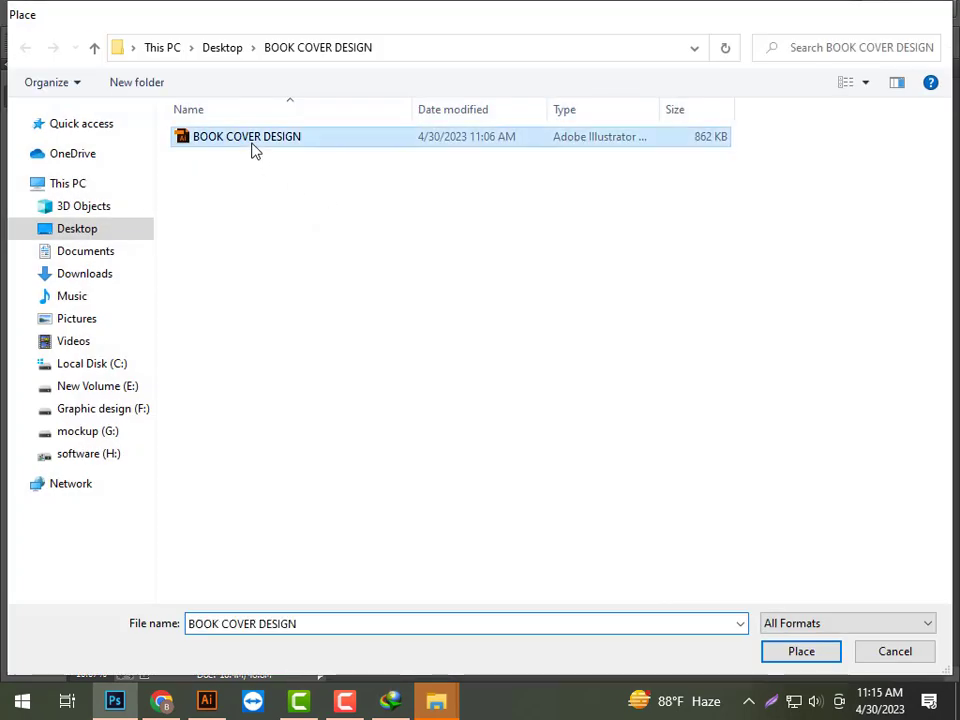
pyautogui.doubleClick(253, 148)
pyautogui.click(605, 470)
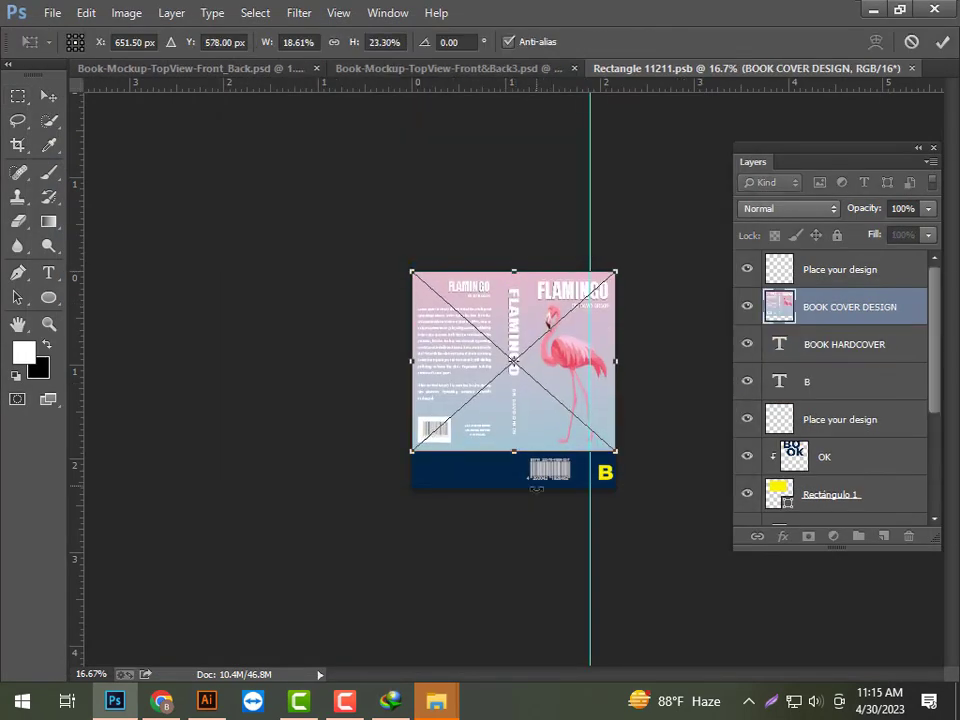
# Stretch the flamingo art across the back and spine, save, and return to Front_Back
pyautogui.moveTo(514, 451); pyautogui.dragTo(514, 488)
pyautogui.moveTo(618, 380); pyautogui.dragTo(767, 392)
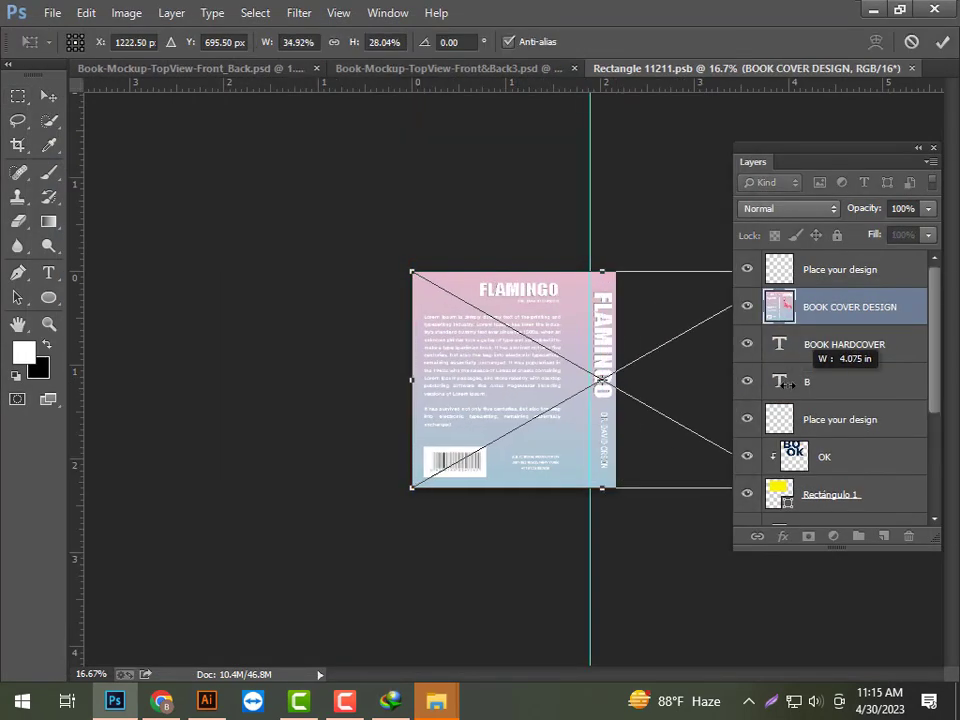
pyautogui.press('Return')
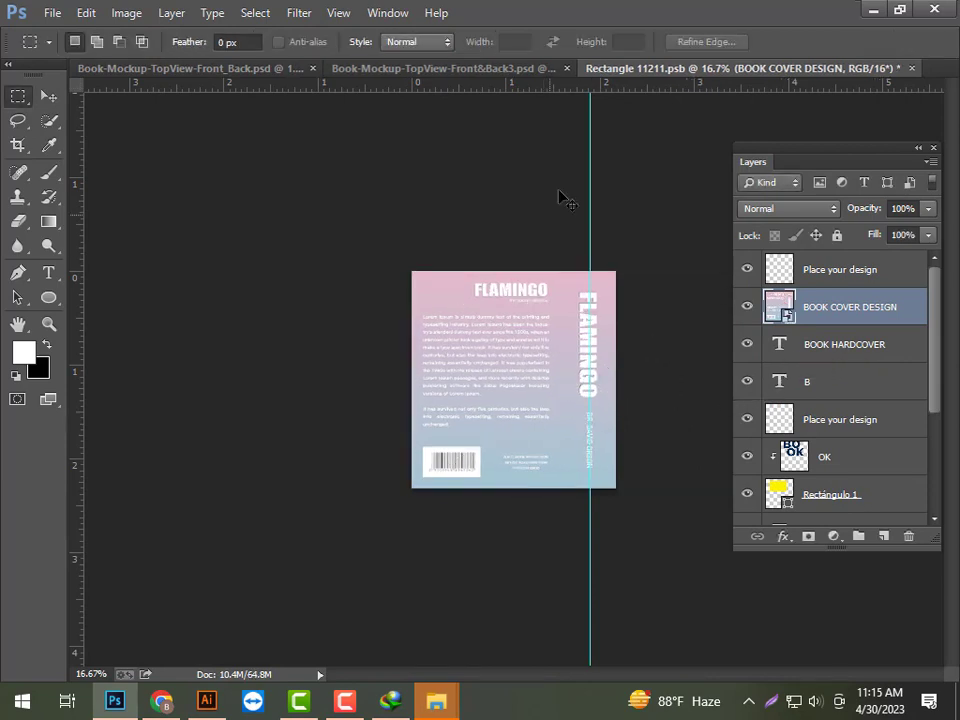
pyautogui.hotkey('ctrl', 's')
pyautogui.click(913, 69)
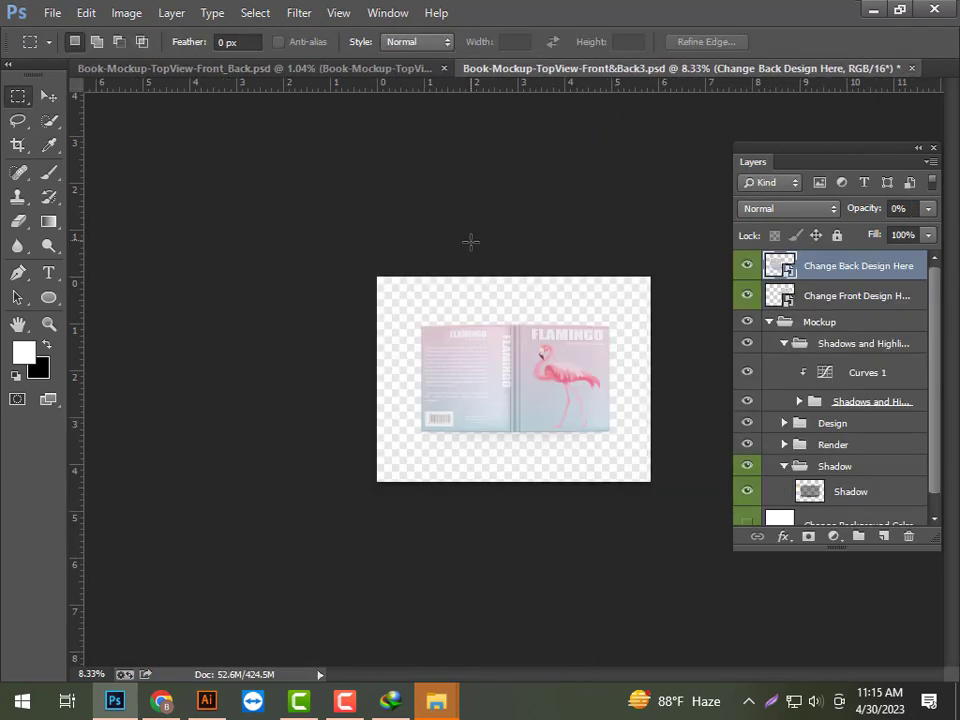
pyautogui.hotkey('ctrl', 's')
pyautogui.click(300, 68)
# Fit the mockup in view and compare the Front_Back and Front&Back3 documents
pyautogui.hotkey('ctrl', '0')
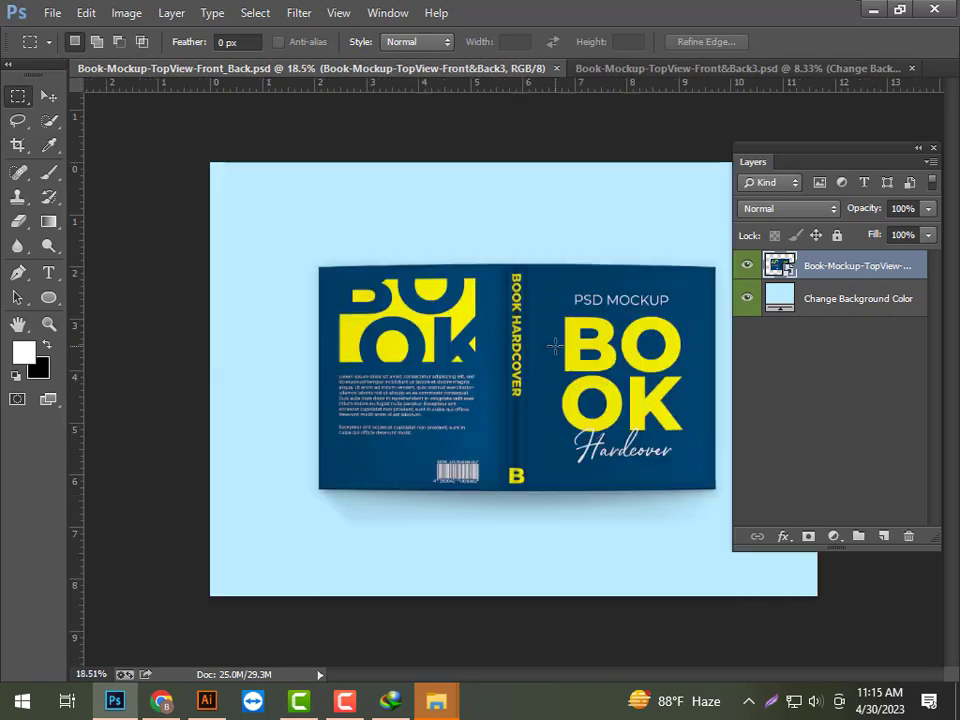
pyautogui.hotkey('ctrl', 'Tab')
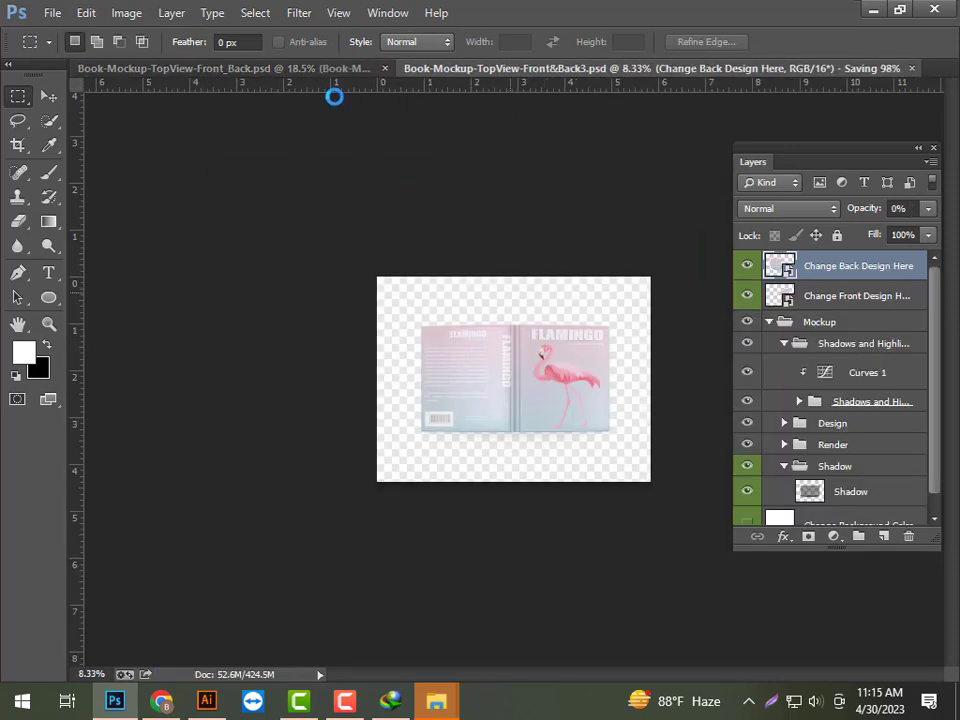
pyautogui.hotkey('ctrl', 'Tab')
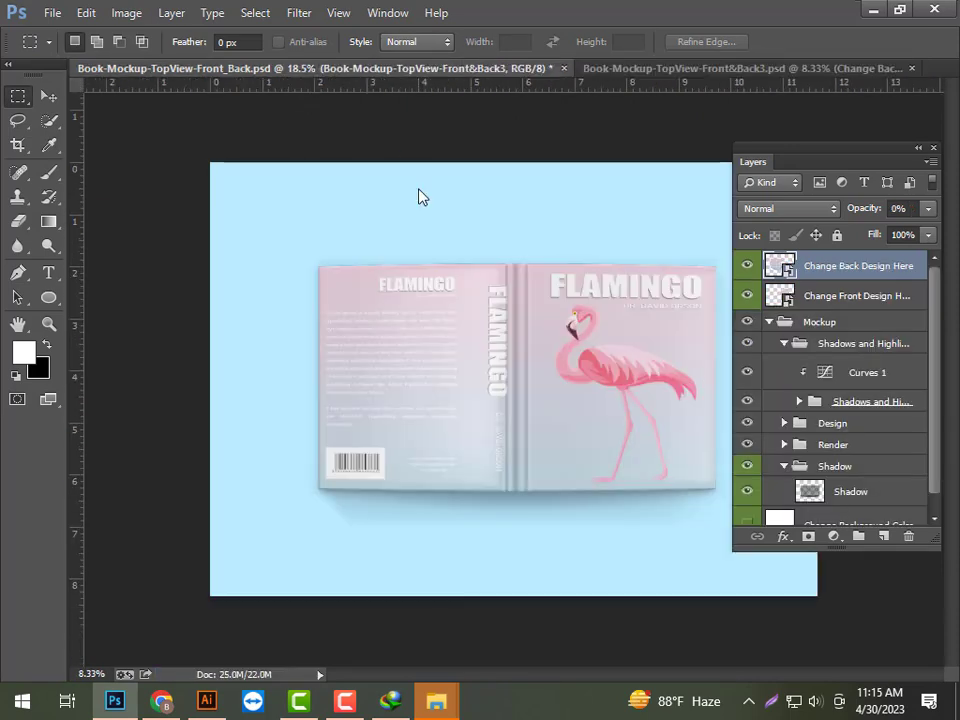
pyautogui.scroll(2, 606, 358)
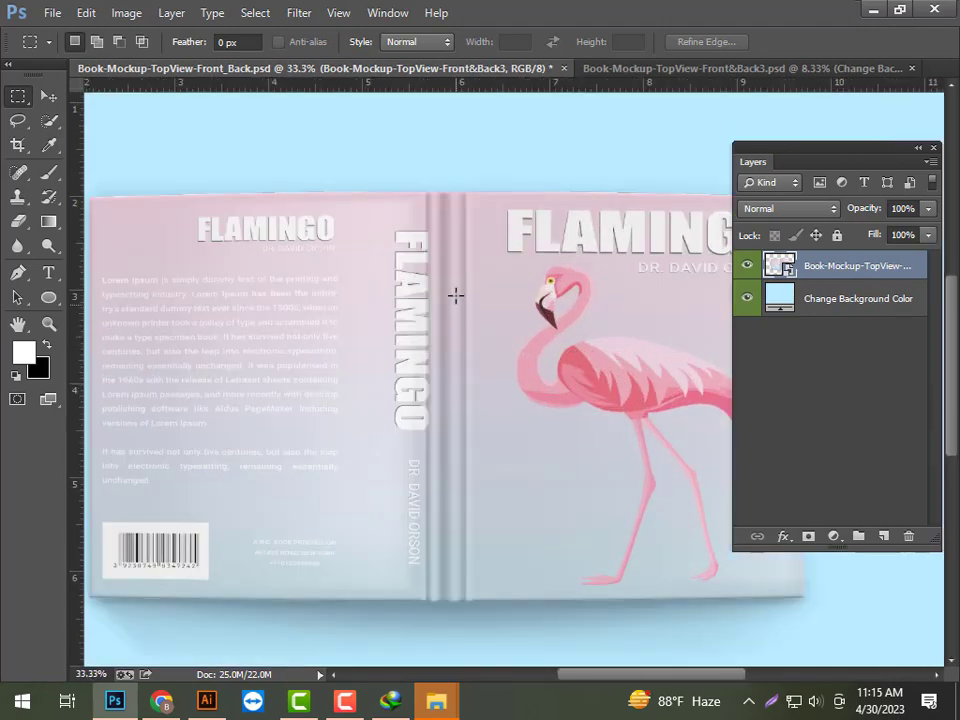
pyautogui.scroll(-2, 582, 398)
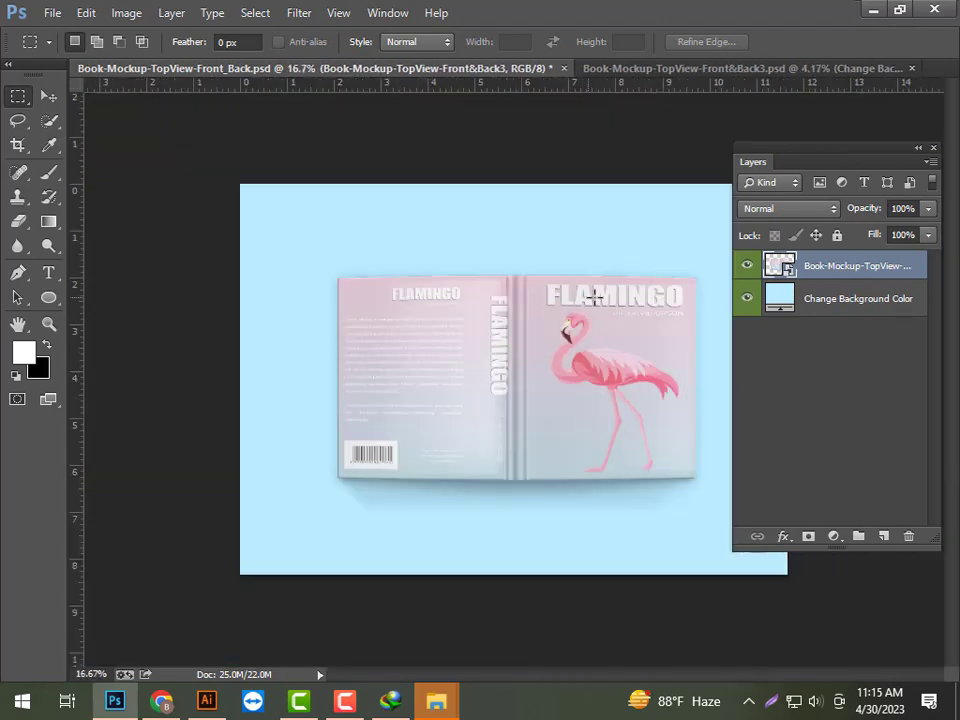
pyautogui.hotkey('ctrl', 'Tab')
pyautogui.scroll(2, 540, 377)
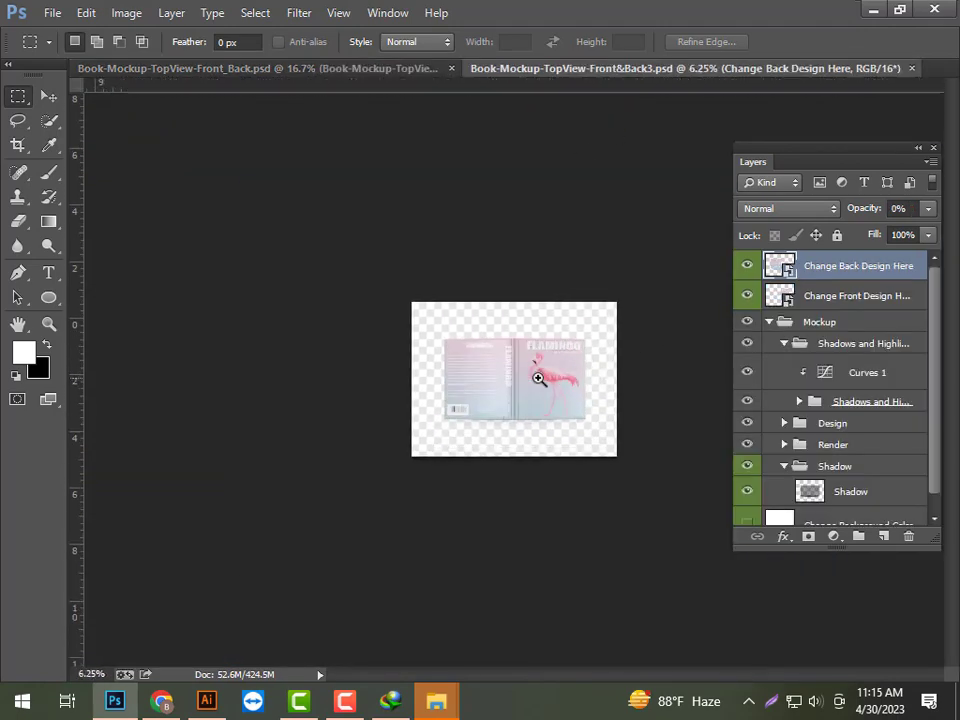
pyautogui.scroll(2, 540, 377)
# Widen the back artwork slightly in its smart object, save, and check the updated mockup
pyautogui.doubleClick(787, 266)
pyautogui.click(612, 324)
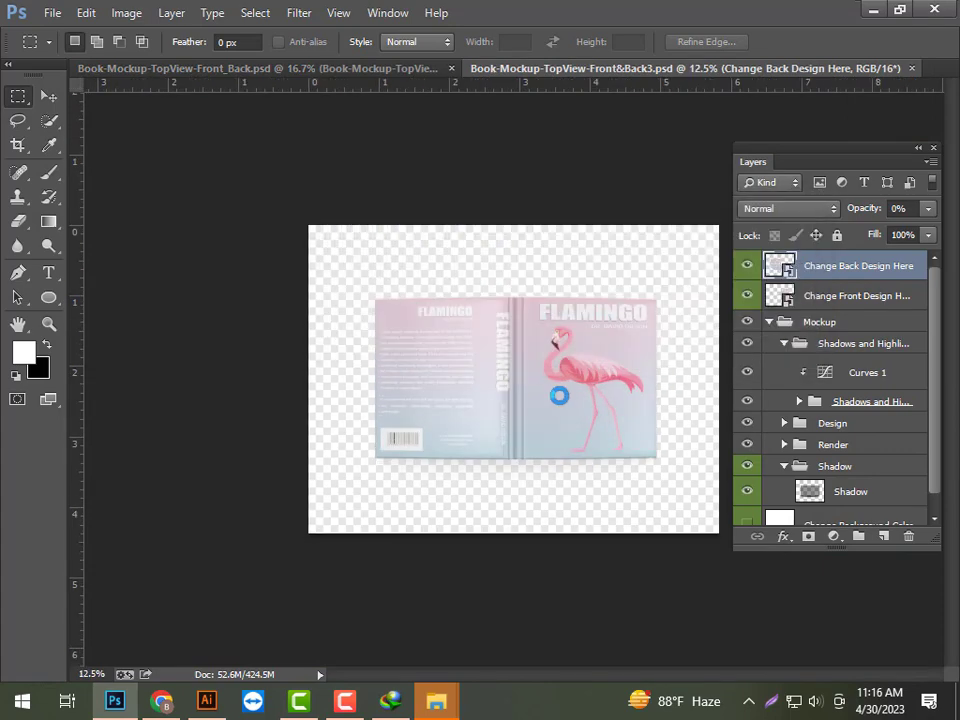
pyautogui.hotkey('ctrl', 't')
pyautogui.scroll(-1, 630, 379)
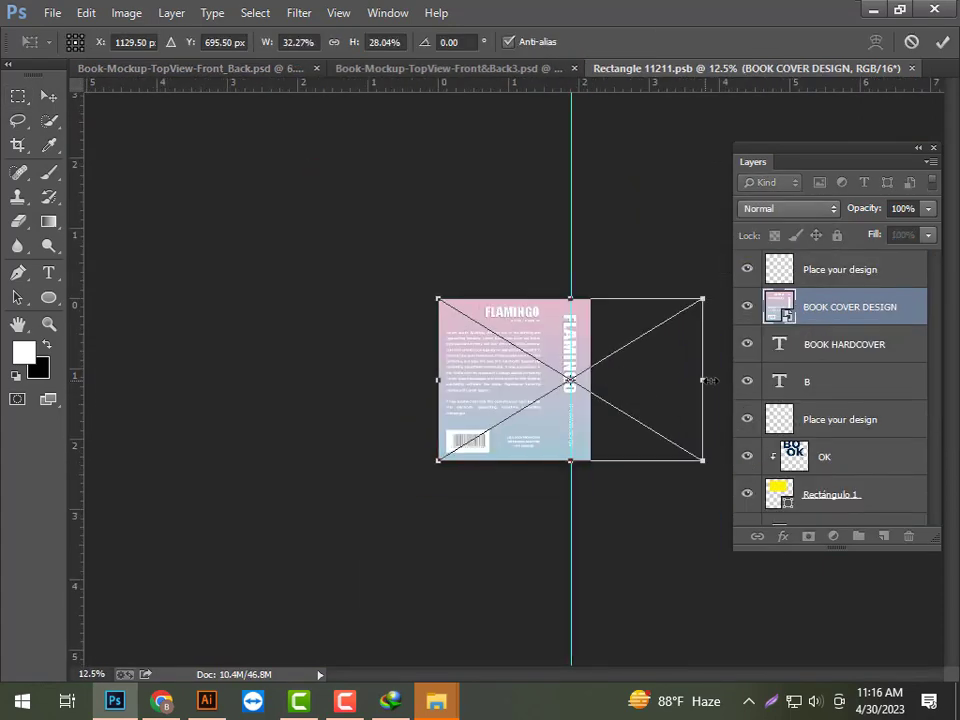
pyautogui.moveTo(707, 381); pyautogui.dragTo(727, 382)
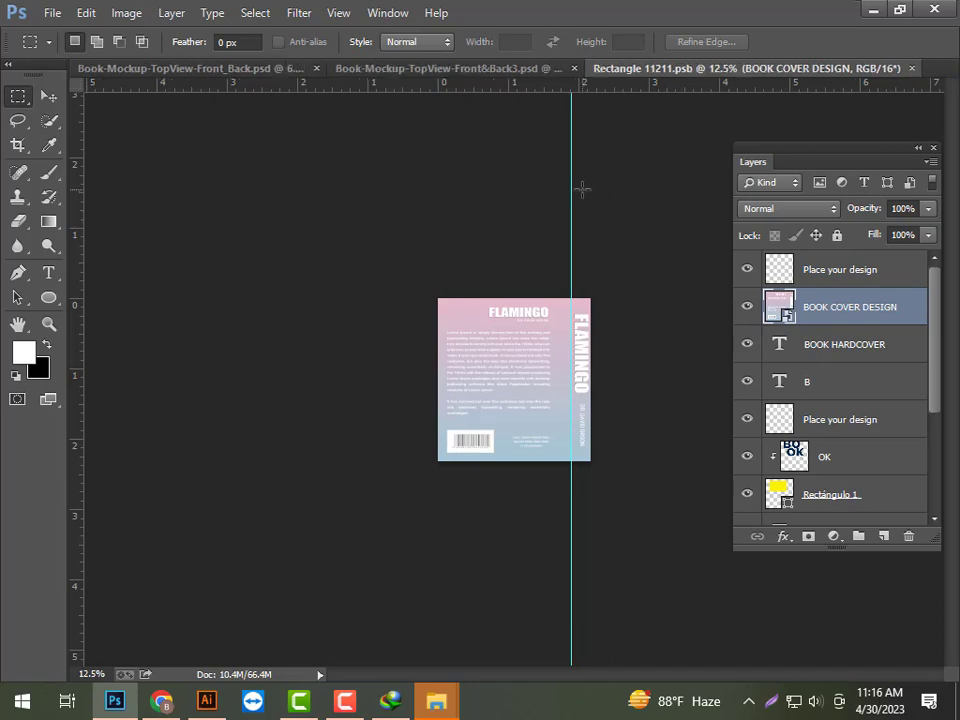
pyautogui.hotkey('ctrl', 'shift', 'Tab')
pyautogui.hotkey('ctrl', 's')
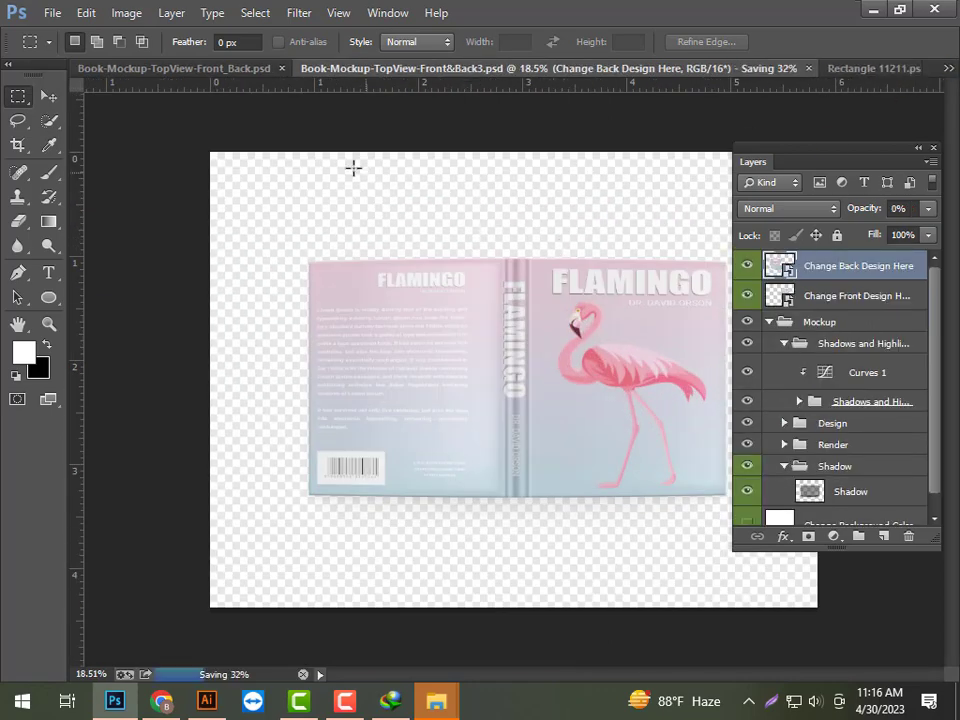
pyautogui.click(236, 68)
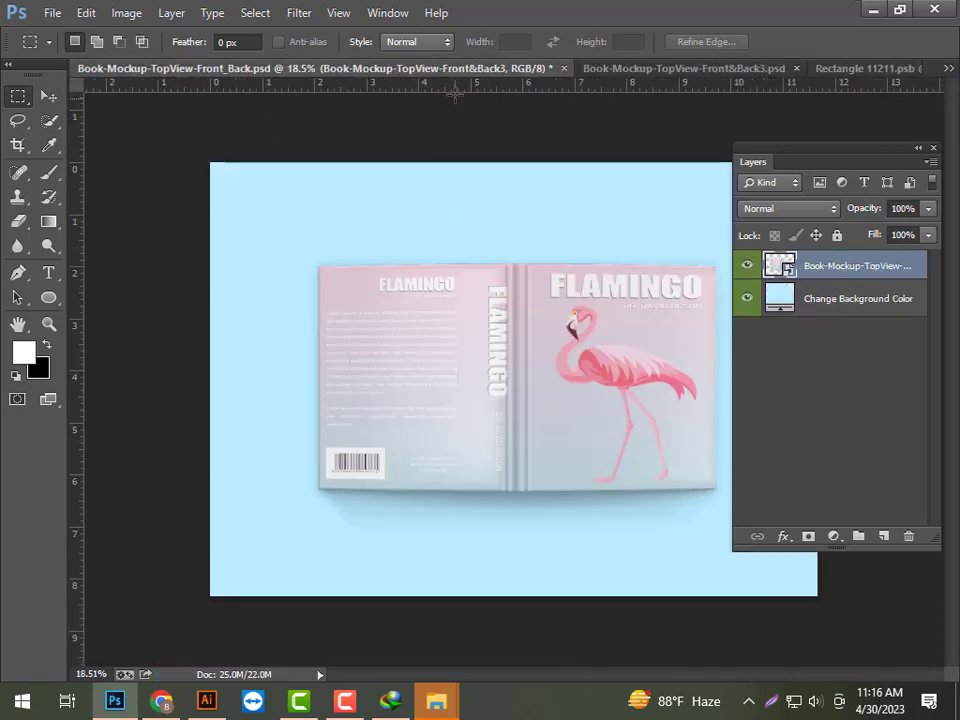
pyautogui.click(688, 69)
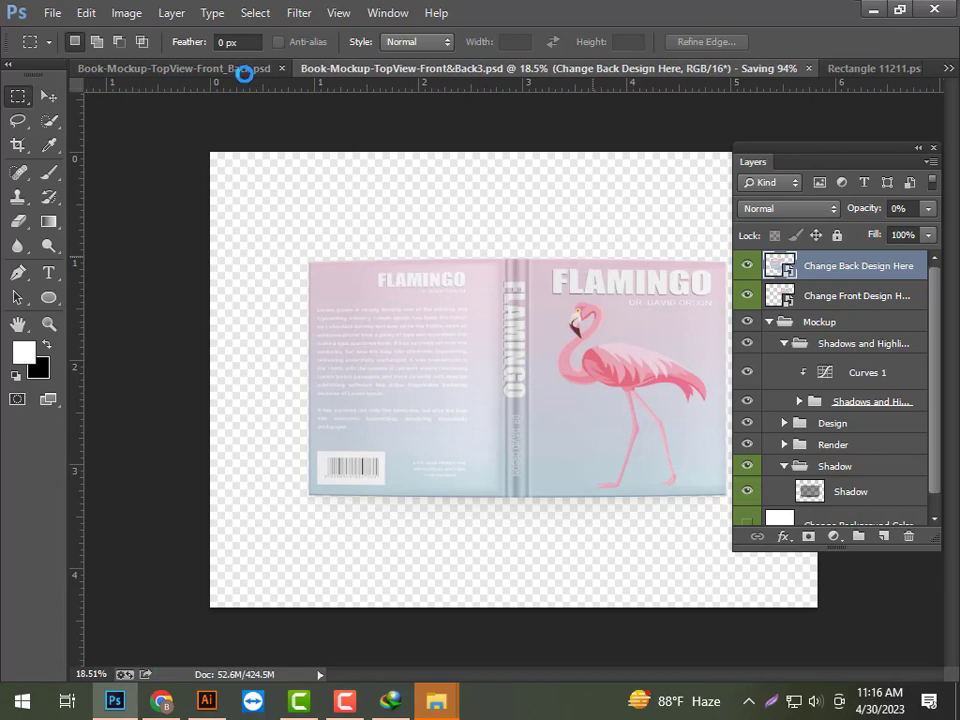
pyautogui.click(243, 69)
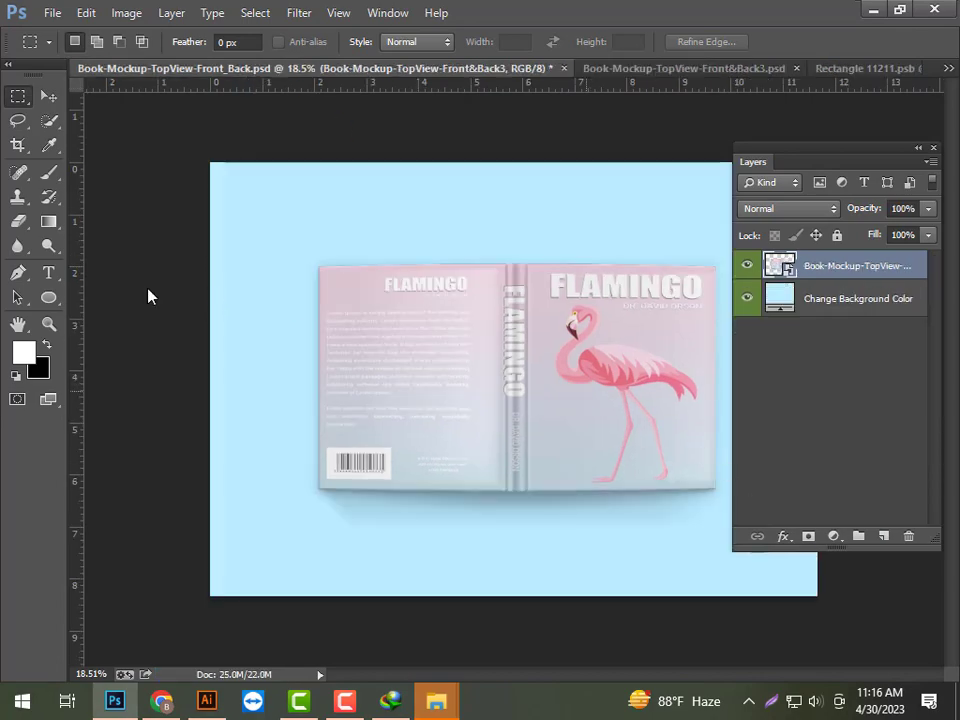
# Save a copy of the Front_Back mockup as a JPEG on the Desktop
pyautogui.hotkey('shift', 'ctrl', 's')
pyautogui.click(77, 228)
pyautogui.click(210, 503)
pyautogui.click(214, 313)
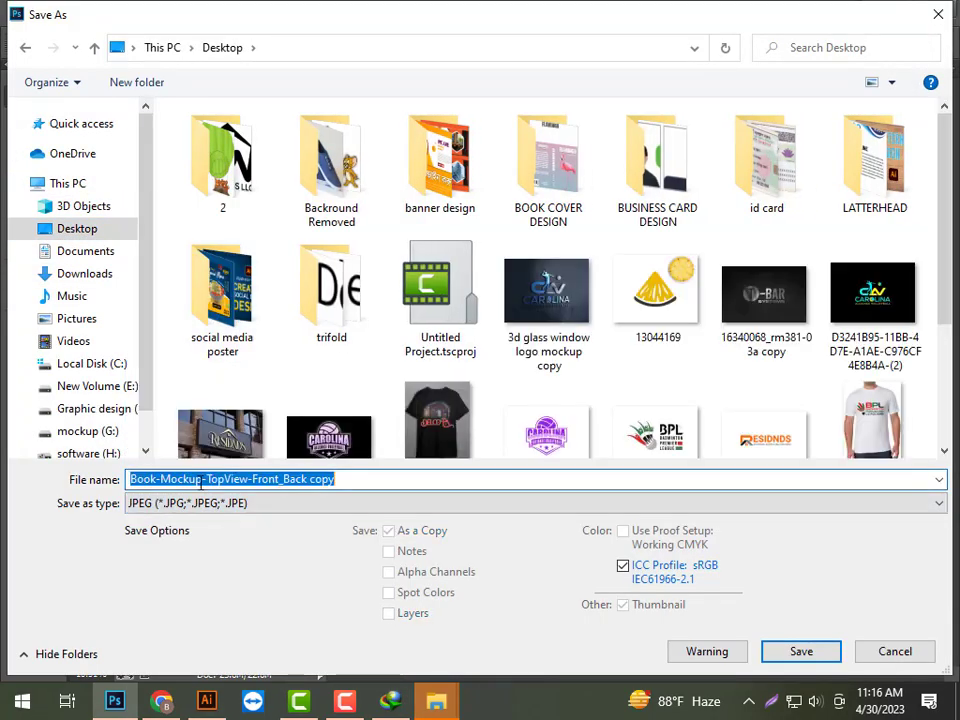
pyautogui.press('Return')
pyautogui.press('Return')
# Clear the open windows and view Book-Mockup-TopView-Front_Back copy.jpg from the Desktop
pyautogui.click(872, 17)
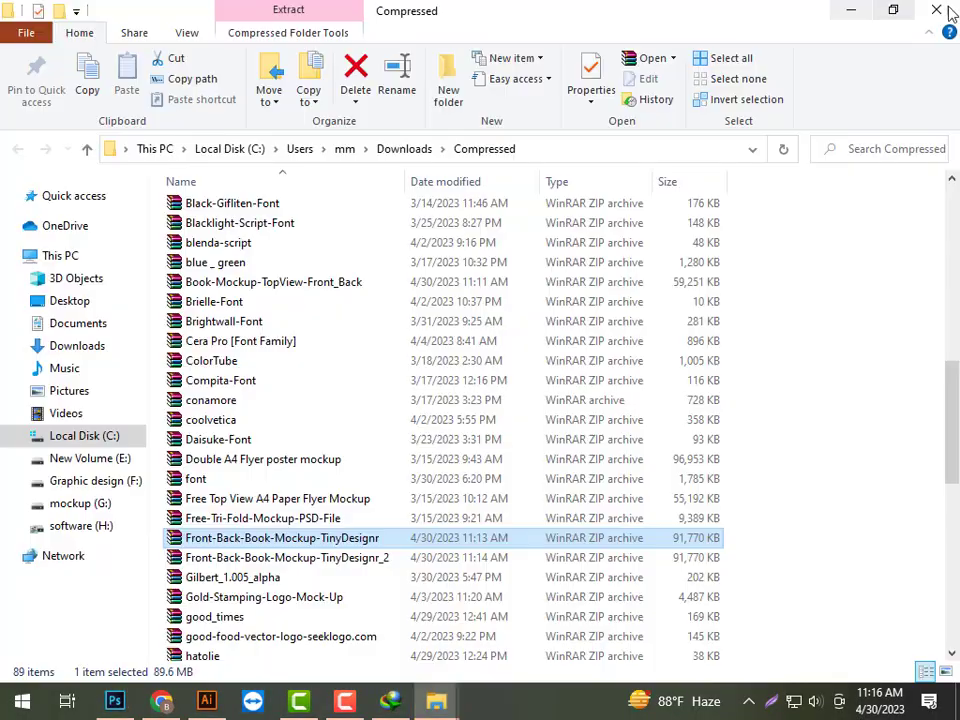
pyautogui.click(945, 12)
pyautogui.click(743, 115)
pyautogui.click(851, 14)
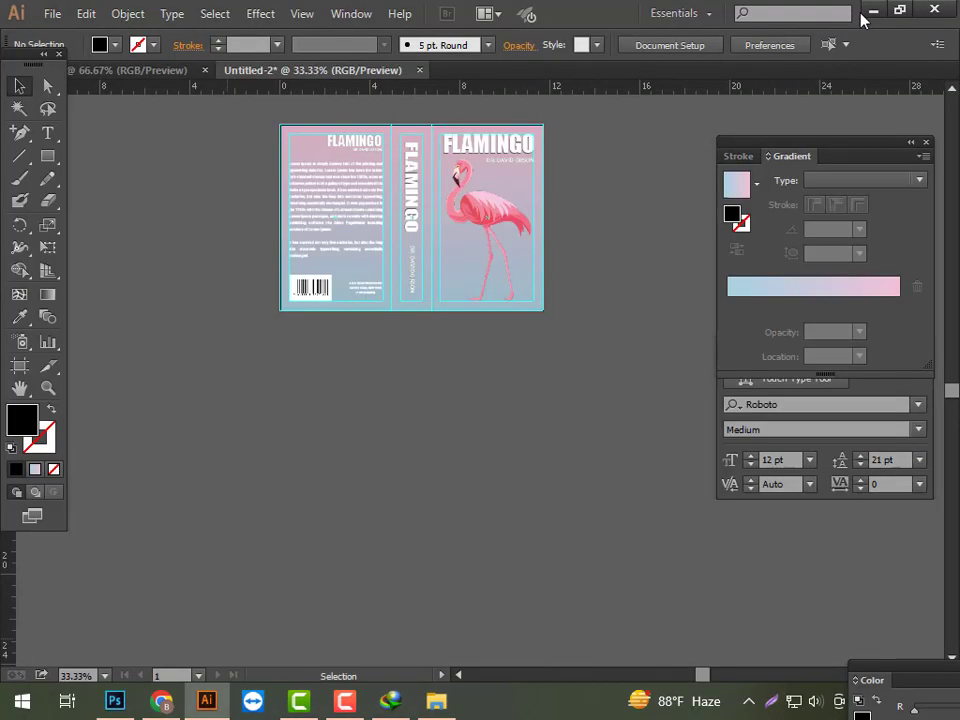
pyautogui.doubleClick(335, 525)
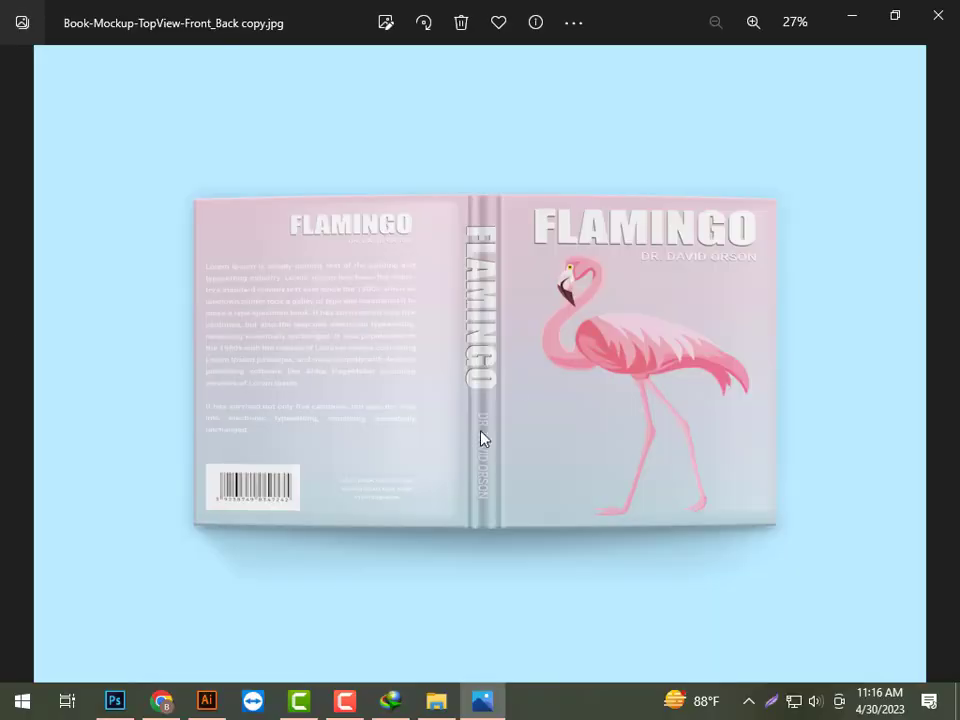
pyautogui.scroll(1, 375, 396)
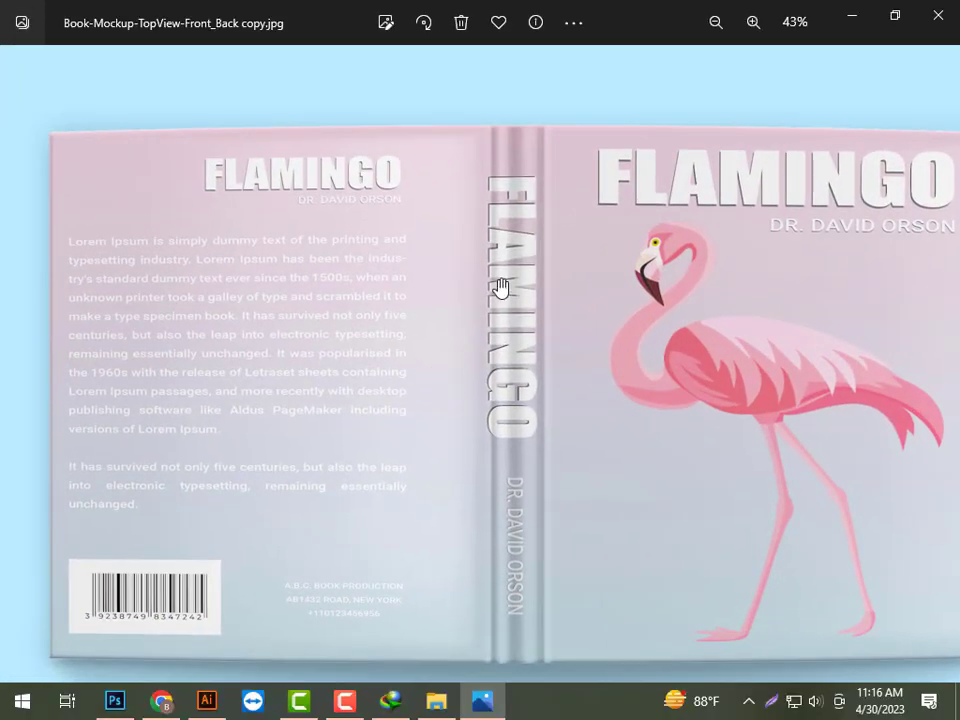
pyautogui.scroll(2, 420, 285)
pyautogui.scroll(1, 310, 245)
pyautogui.scroll(-3, 529, 343)
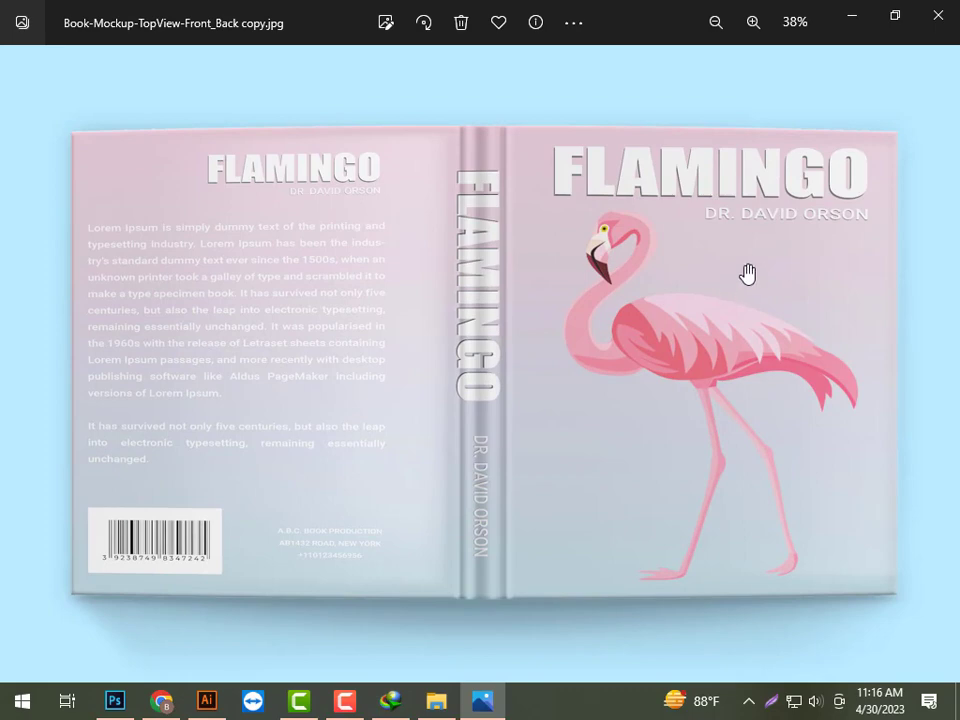
pyautogui.scroll(1, 744, 253)
pyautogui.scroll(1, 651, 212)
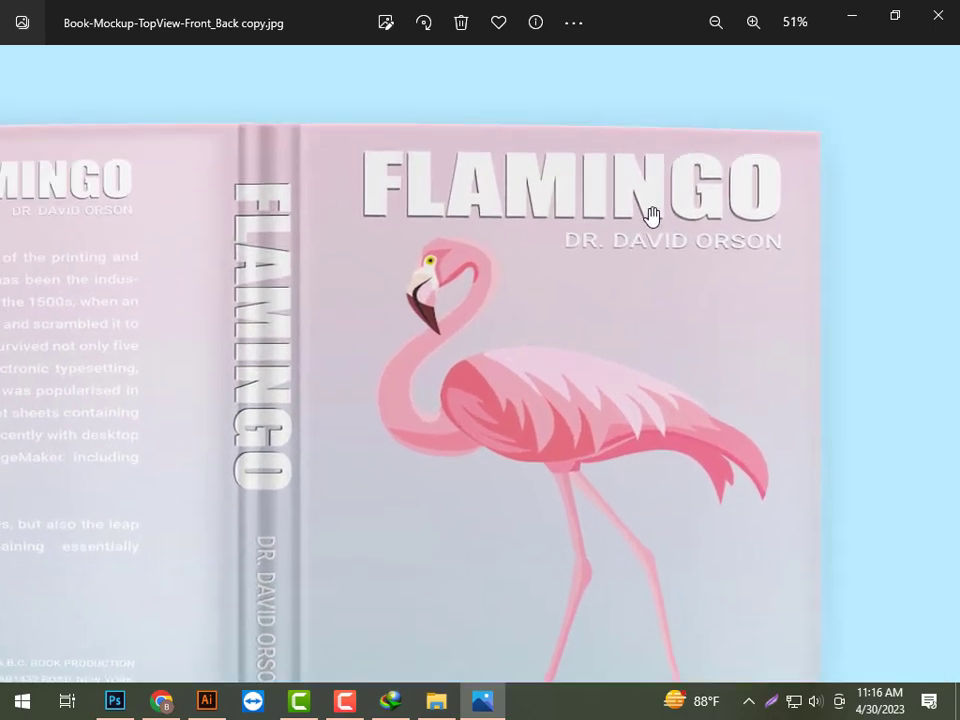
pyautogui.scroll(1, 568, 219)
pyautogui.scroll(-2, 482, 386)
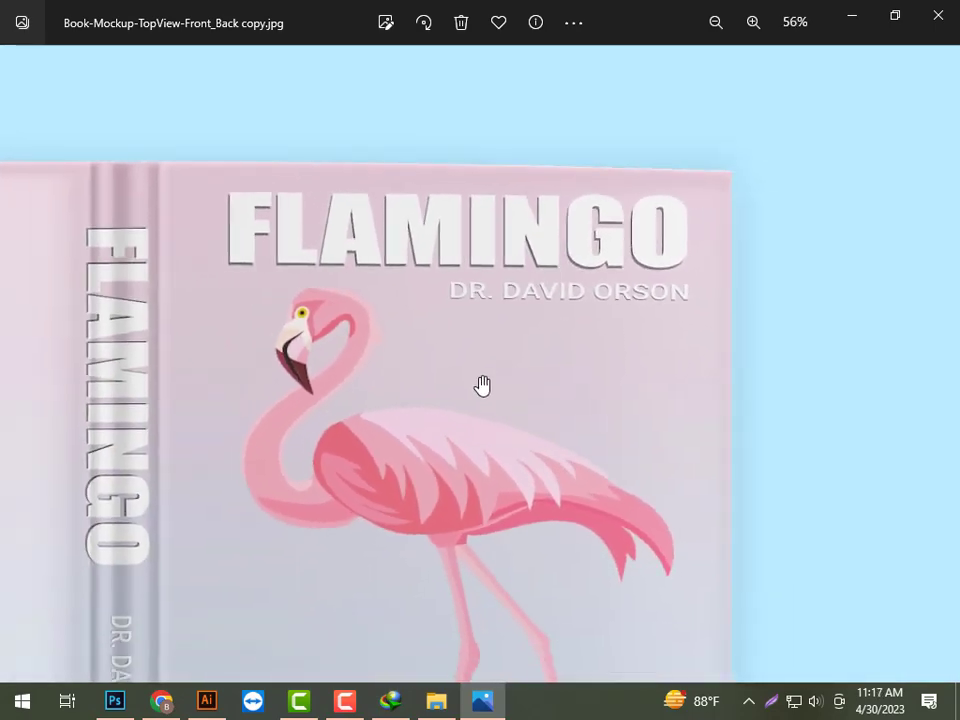